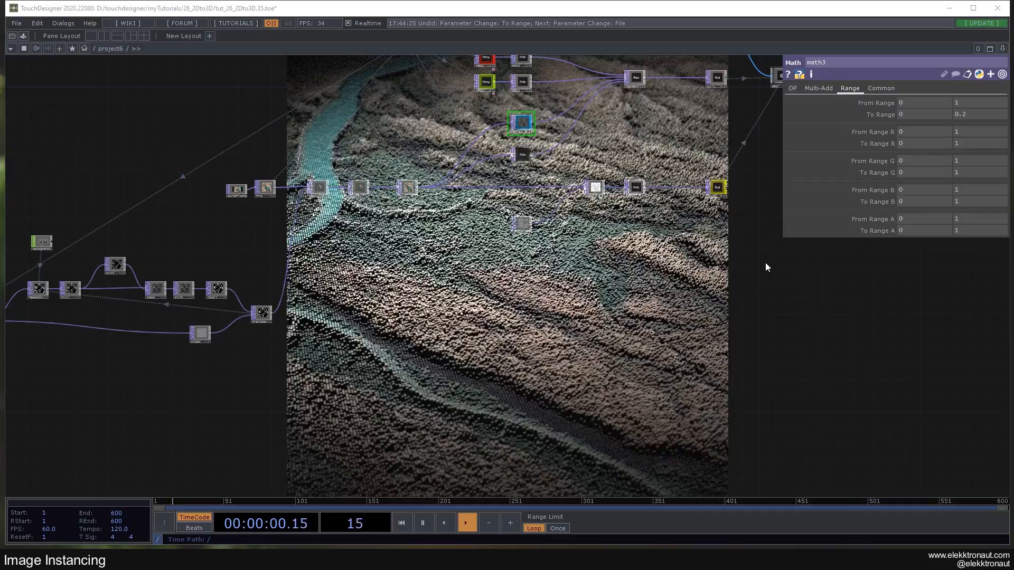
Step: Examine the node network and the source satellite image in moviefilein1
{"action": "left_click_drag", "start_coordinate": [771, 251], "coordinate": [609, 316]}
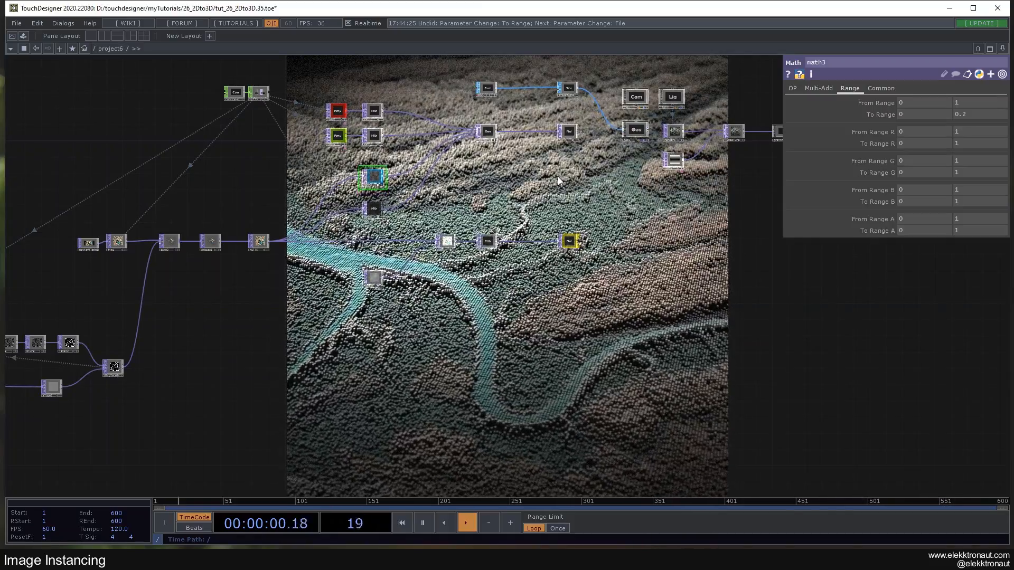
{"action": "left_click_drag", "start_coordinate": [595, 289], "coordinate": [649, 296]}
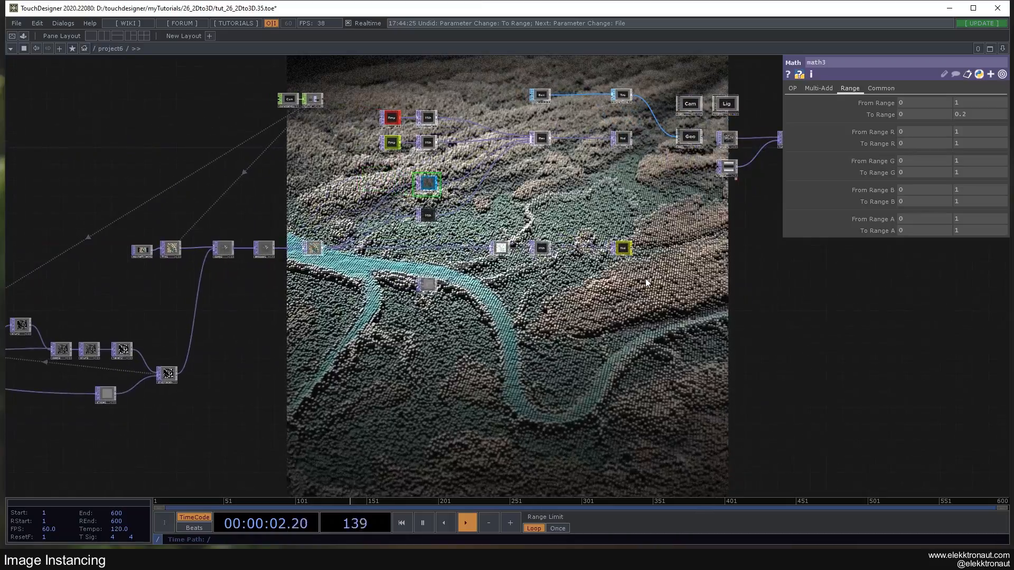
{"action": "left_click_drag", "start_coordinate": [420, 358], "coordinate": [493, 338]}
{"action": "scroll", "coordinate": [287, 273], "scroll_direction": "up", "scroll_amount": 3}
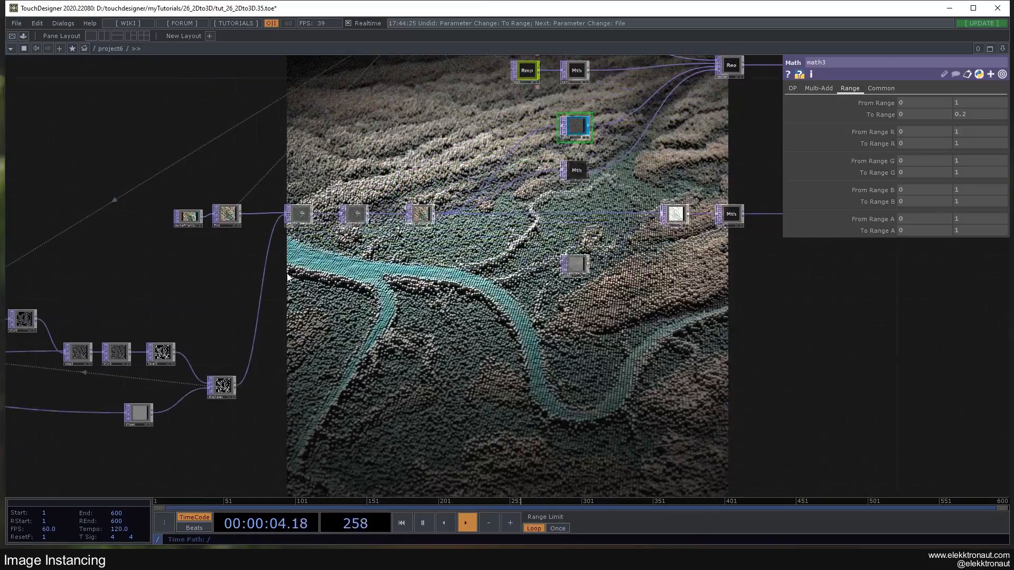
{"action": "scroll", "coordinate": [182, 212], "scroll_direction": "up", "scroll_amount": 10}
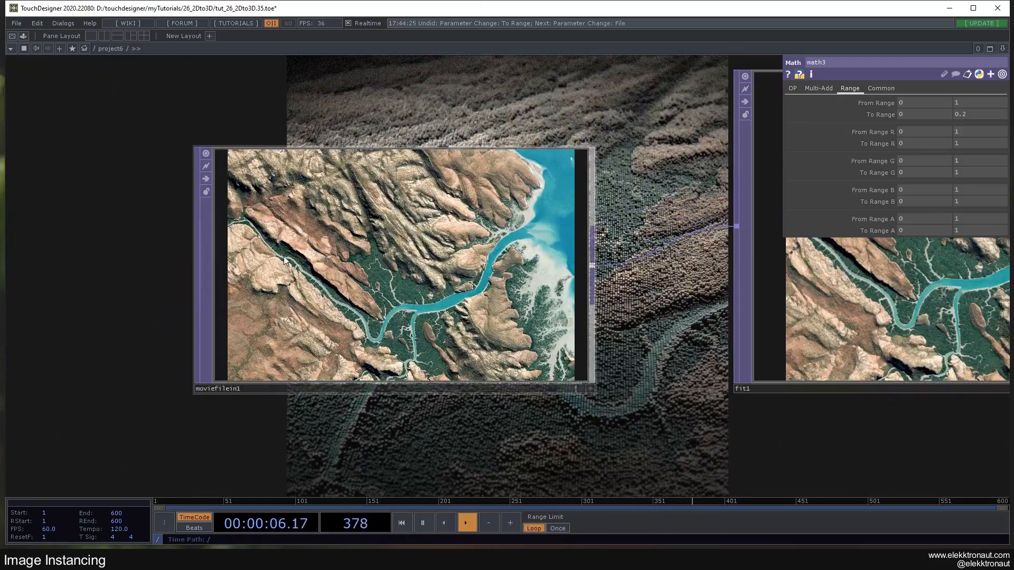
{"action": "scroll", "coordinate": [284, 254], "scroll_direction": "down", "scroll_amount": 10}
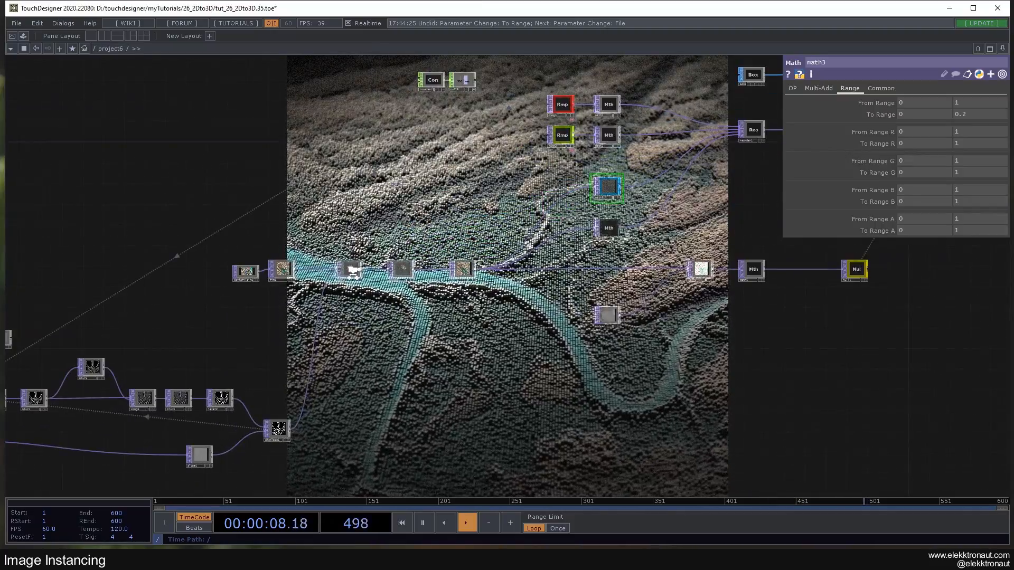
{"action": "scroll", "coordinate": [348, 267], "scroll_direction": "up", "scroll_amount": 3}
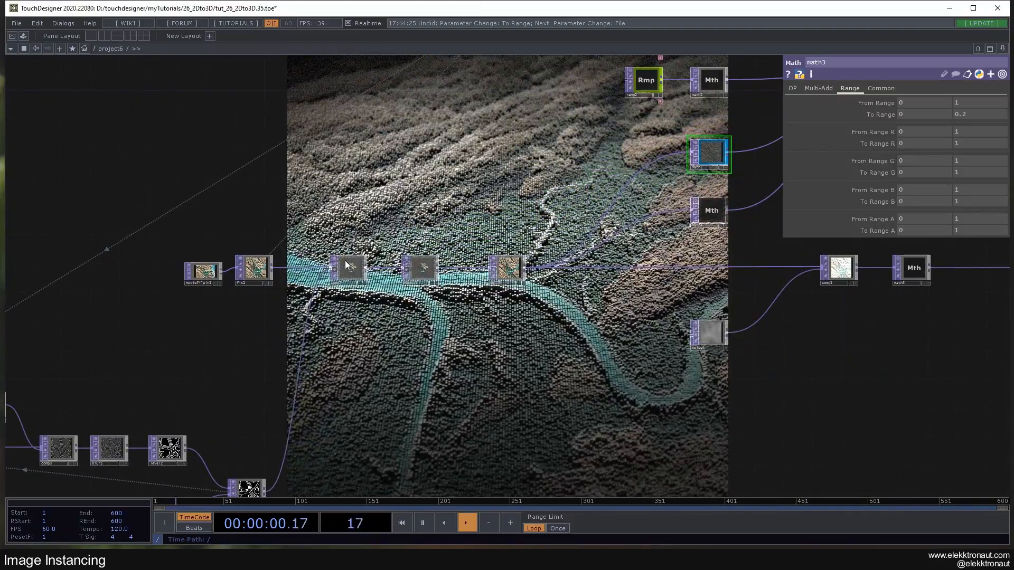
Step: Load the pink and blue usgs Unsplash image from the Earth folder into moviefilein1
{"action": "left_click_drag", "start_coordinate": [242, 239], "coordinate": [192, 318]}
{"action": "left_click", "coordinate": [158, 353]}
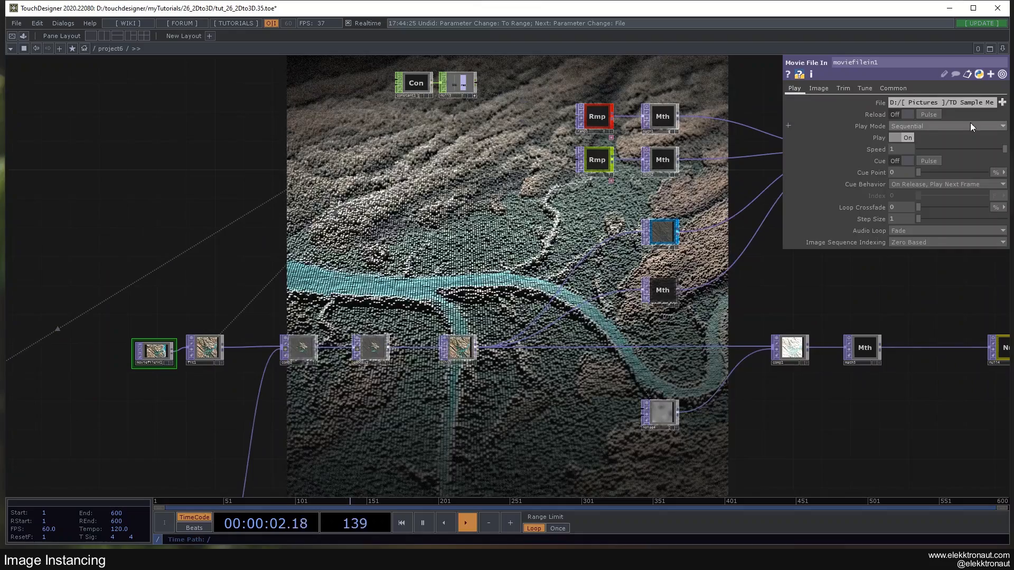
{"action": "left_click", "coordinate": [1002, 102]}
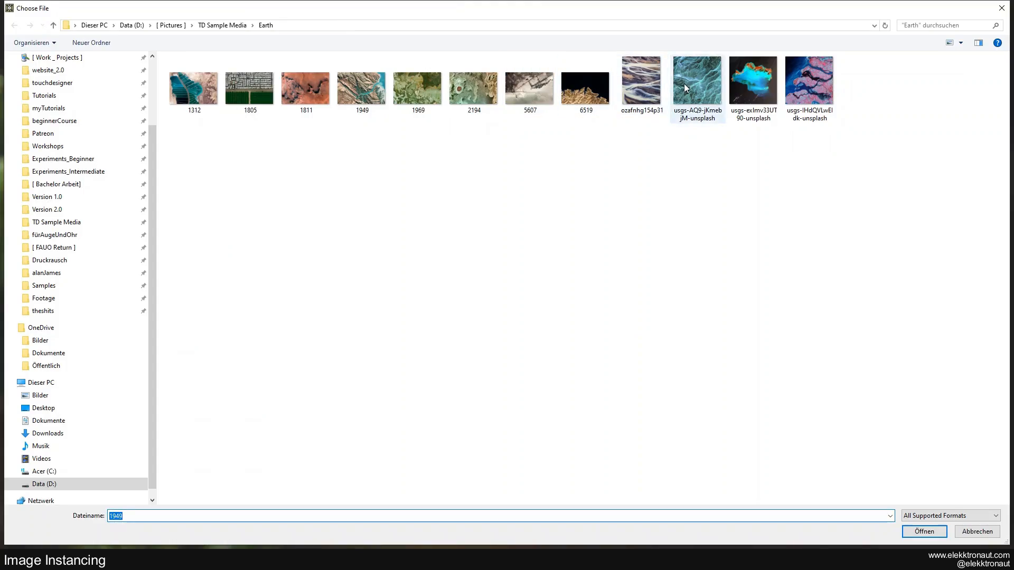
{"action": "double_click", "coordinate": [792, 93]}
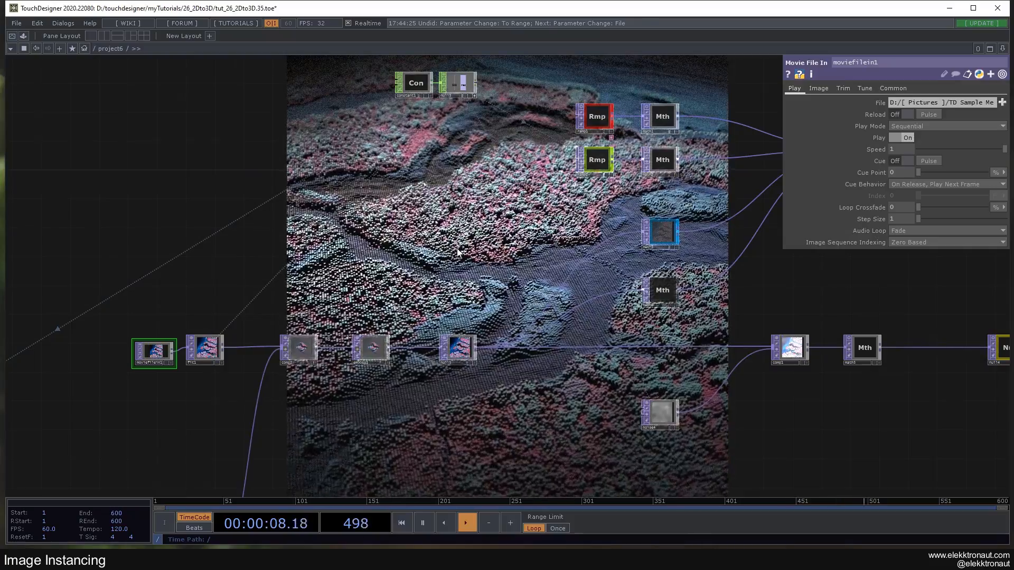
Step: Set the upper To Range value of math3 to 0.5
{"action": "left_click_drag", "start_coordinate": [330, 179], "coordinate": [238, 150]}
{"action": "scroll", "coordinate": [448, 190], "scroll_direction": "up", "scroll_amount": 3}
{"action": "left_click", "coordinate": [451, 188]}
{"action": "left_click_drag", "start_coordinate": [502, 206], "coordinate": [428, 162]}
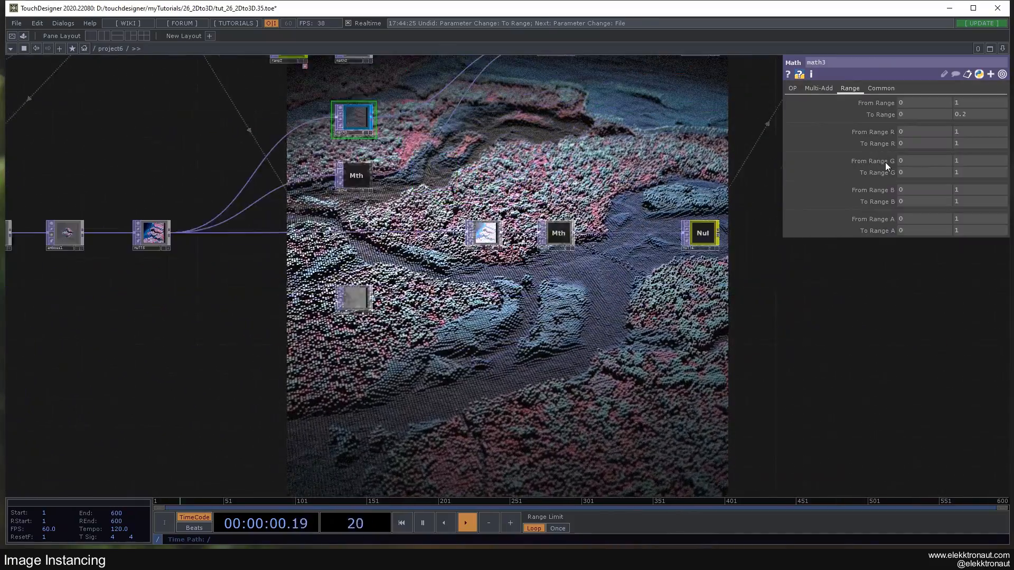
{"action": "left_click", "coordinate": [963, 114]}
{"action": "type", "text": "0.5"}
{"action": "key", "text": "Return"}
{"action": "left_click_drag", "start_coordinate": [536, 267], "coordinate": [562, 246]}
Step: Set the upper To Range value of math3 to 0.1
{"action": "double_click", "coordinate": [962, 115]}
{"action": "type", "text": "1"}
{"action": "key", "text": "Return"}
{"action": "left_click_drag", "start_coordinate": [558, 283], "coordinate": [569, 160]}
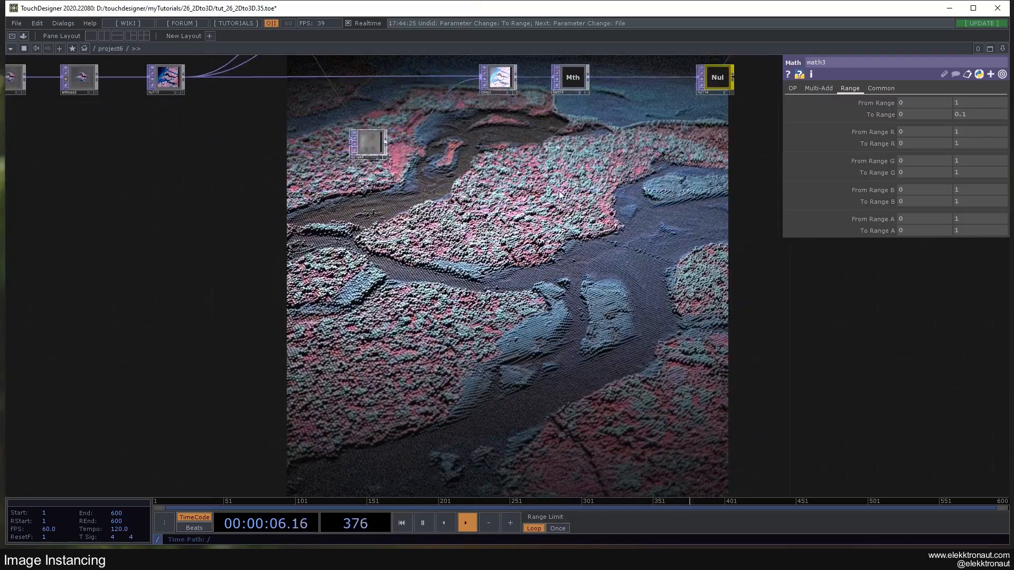
{"action": "left_click_drag", "start_coordinate": [535, 284], "coordinate": [589, 390]}
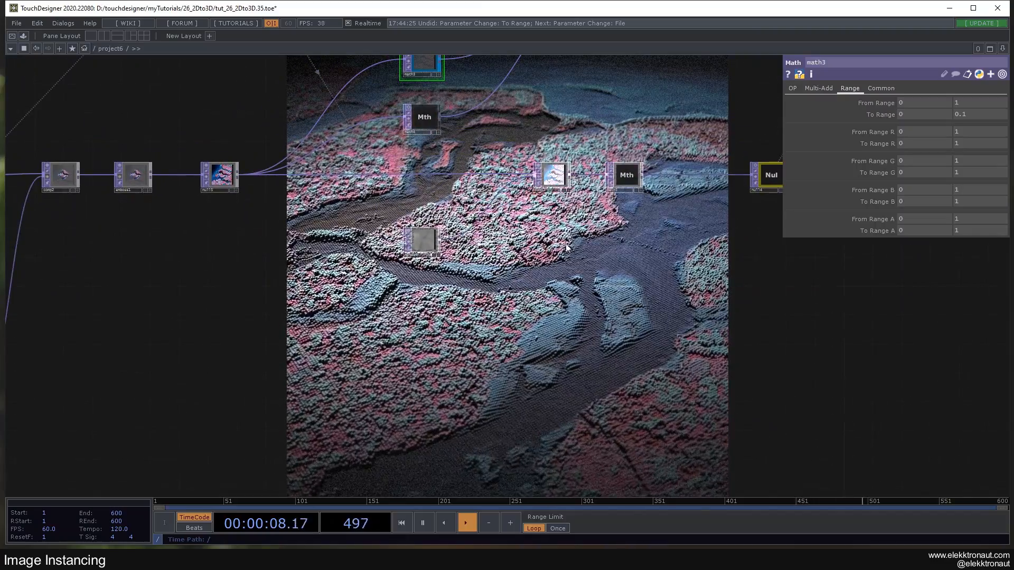
Step: Set the upper To Range value of math4 to 5
{"action": "left_click_drag", "start_coordinate": [532, 264], "coordinate": [525, 310]}
{"action": "left_click", "coordinate": [415, 163]}
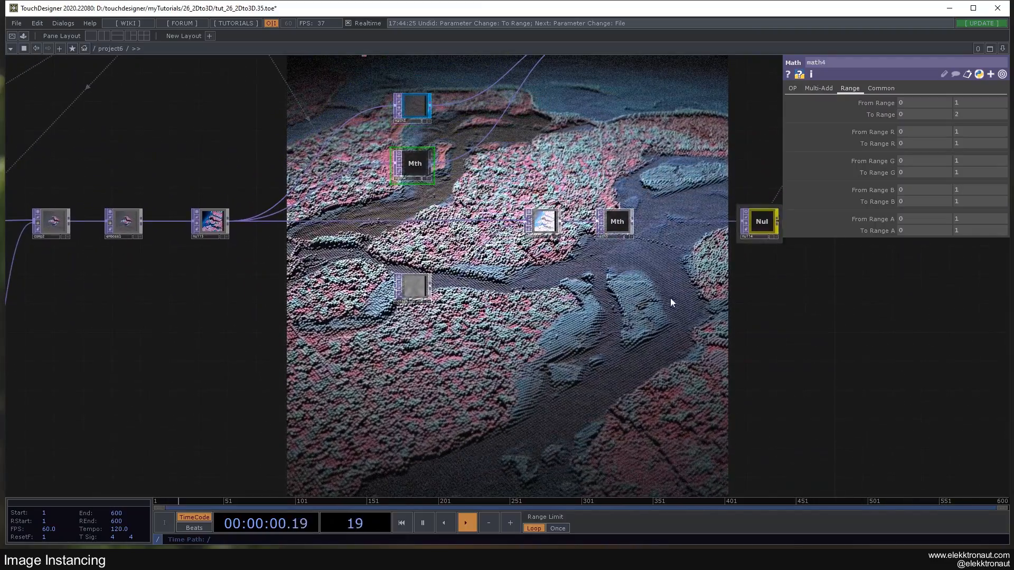
{"action": "left_click_drag", "start_coordinate": [680, 293], "coordinate": [642, 227]}
{"action": "left_click", "coordinate": [961, 116]}
{"action": "type", "text": "5"}
{"action": "key", "text": "Return"}
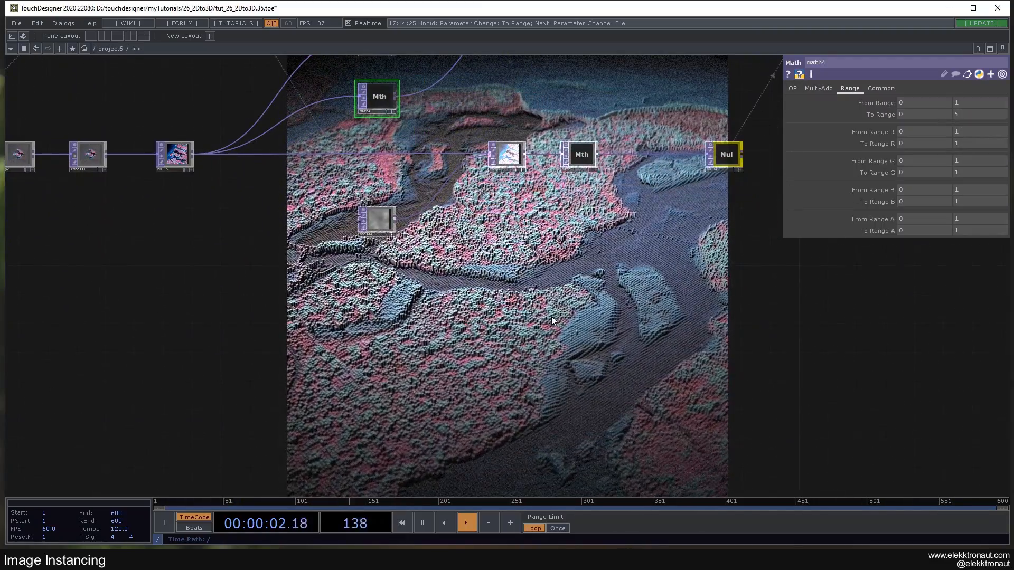
Step: Set the upper To Range value of math4 to 15
{"action": "left_click", "coordinate": [961, 113]}
{"action": "type", "text": "15"}
{"action": "key", "text": "Return"}
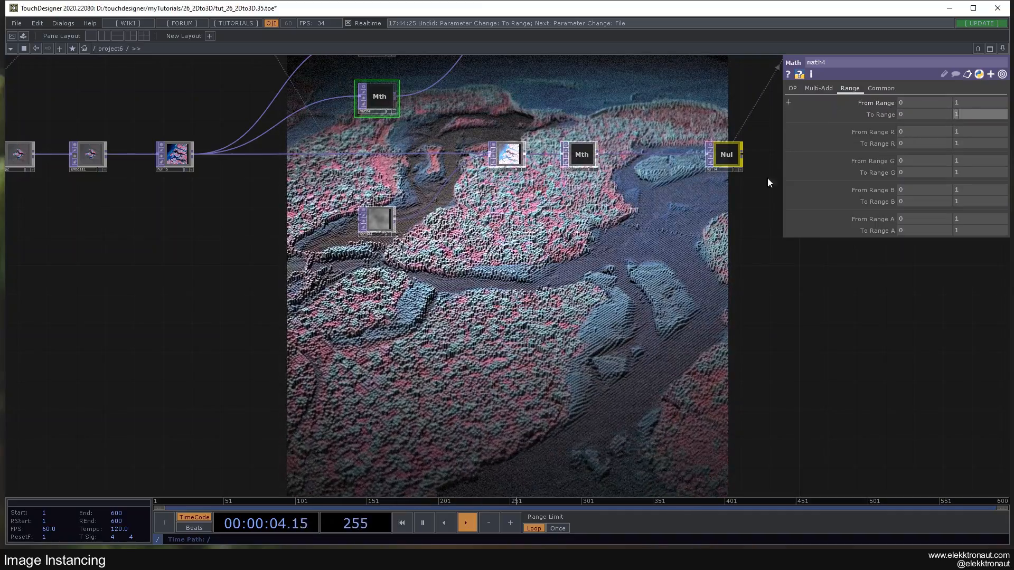
Step: Examine the instanced render behind the network and the nodes feeding the reorder, geometry and render
{"action": "left_click_drag", "start_coordinate": [635, 242], "coordinate": [629, 199]}
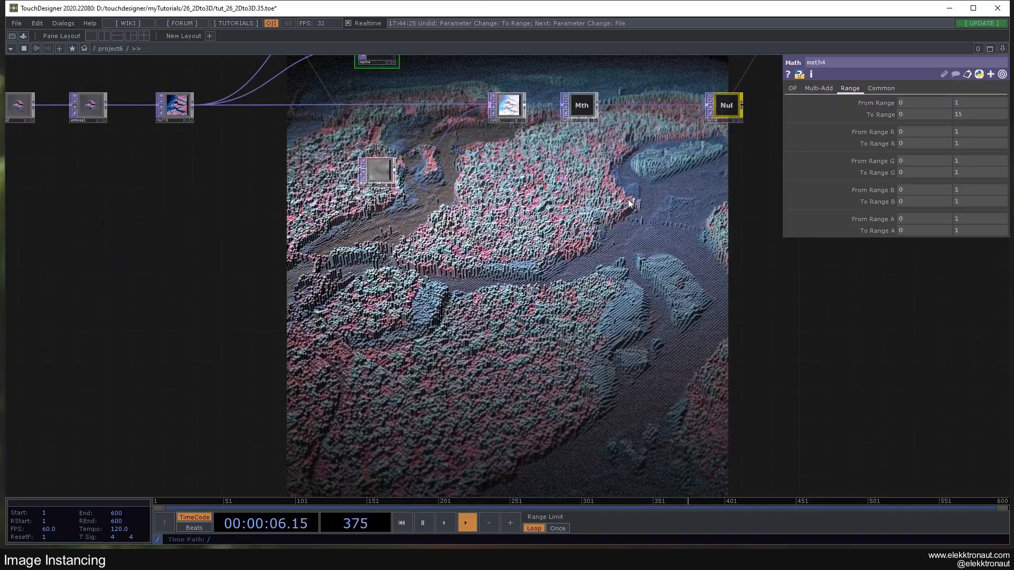
{"action": "left_click_drag", "start_coordinate": [505, 223], "coordinate": [495, 304]}
{"action": "scroll", "coordinate": [482, 270], "scroll_direction": "down", "scroll_amount": 5}
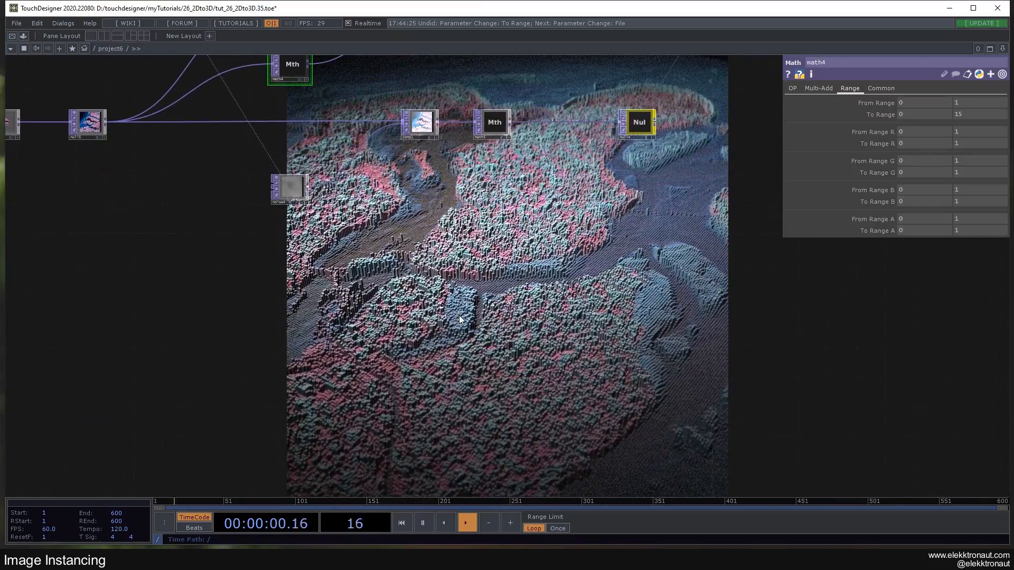
{"action": "scroll", "coordinate": [465, 297], "scroll_direction": "up", "scroll_amount": 5}
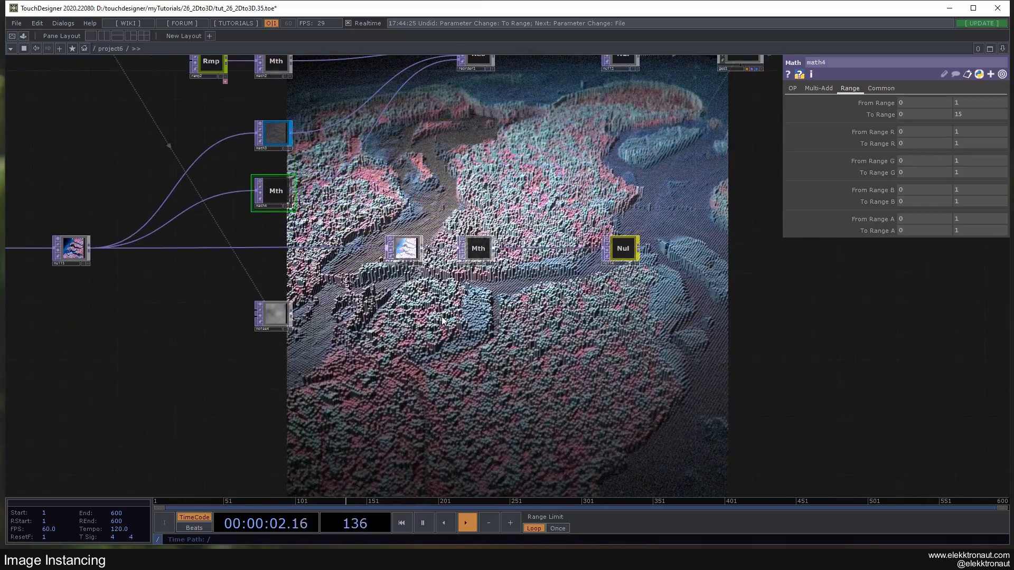
{"action": "scroll", "coordinate": [443, 320], "scroll_direction": "up", "scroll_amount": 2}
{"action": "scroll", "coordinate": [438, 319], "scroll_direction": "down", "scroll_amount": 4}
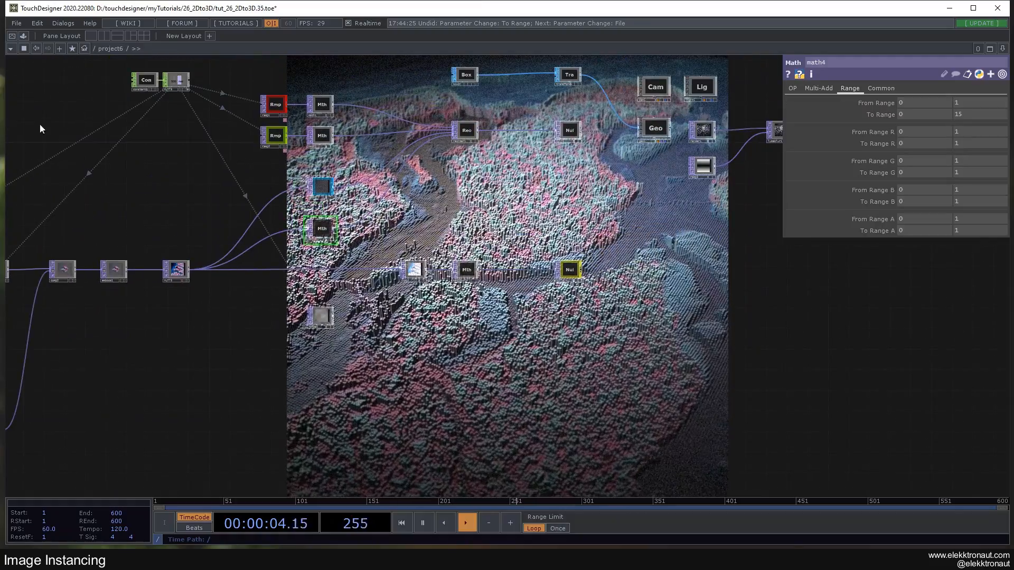
{"action": "left_click_drag", "start_coordinate": [428, 209], "coordinate": [436, 234]}
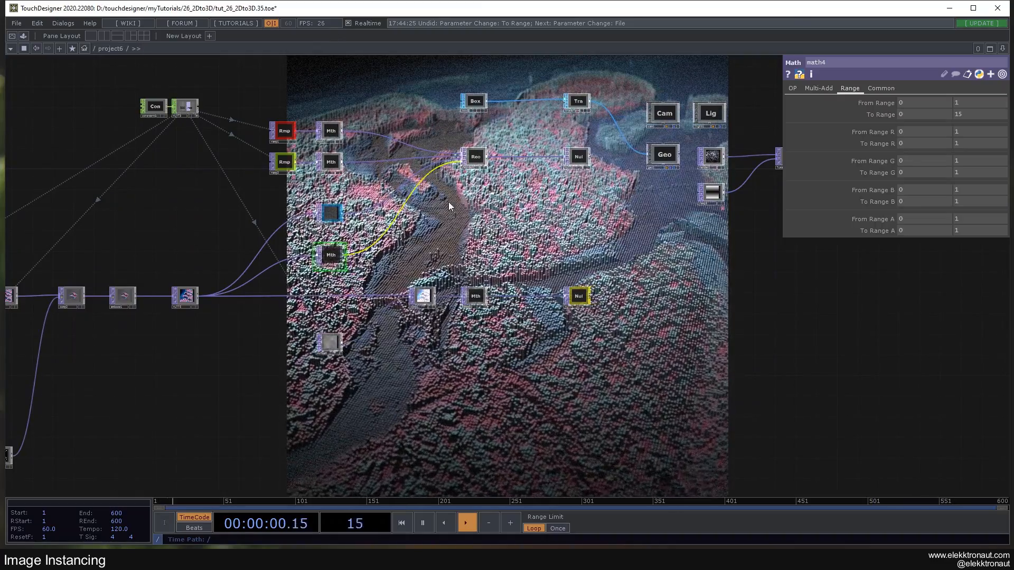
{"action": "left_click_drag", "start_coordinate": [436, 235], "coordinate": [398, 260]}
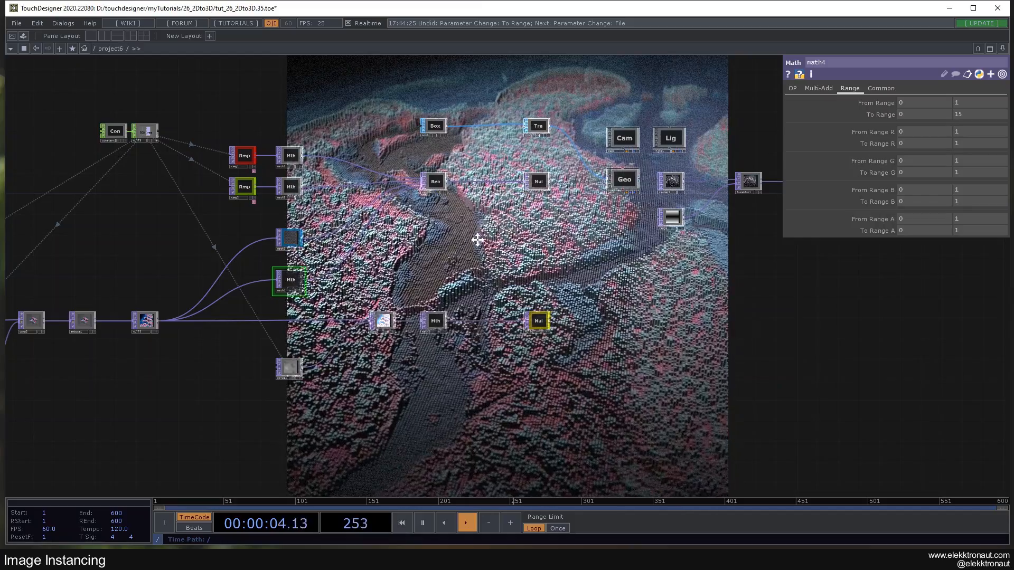
{"action": "left_click_drag", "start_coordinate": [475, 239], "coordinate": [493, 237]}
{"action": "right_click_drag", "start_coordinate": [782, 161], "coordinate": [674, 233]}
{"action": "left_click_drag", "start_coordinate": [474, 264], "coordinate": [568, 239]}
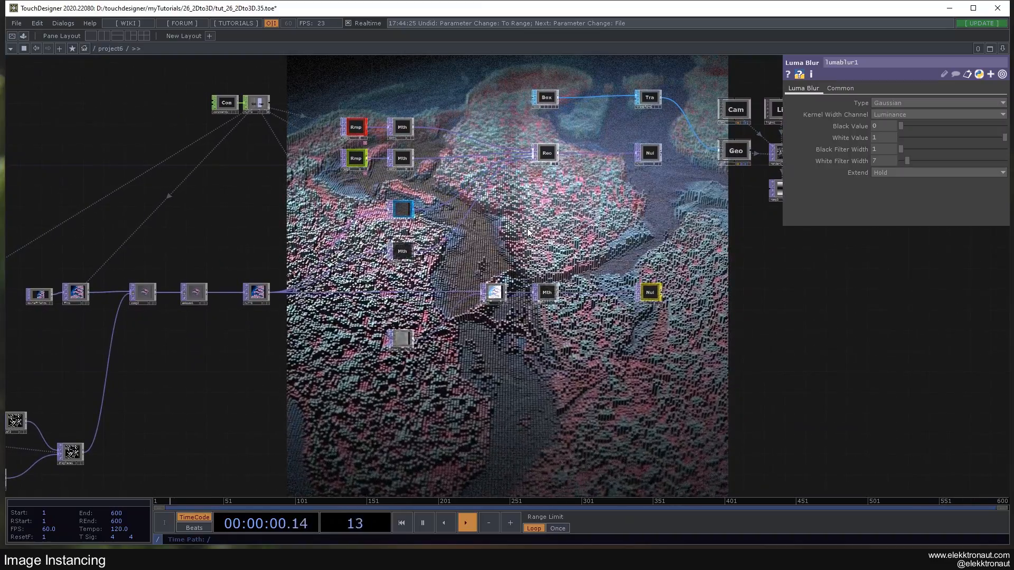
Step: Set the res channel of constant1 to 200 and view the coarser instancing grid
{"action": "left_click", "coordinate": [225, 102]}
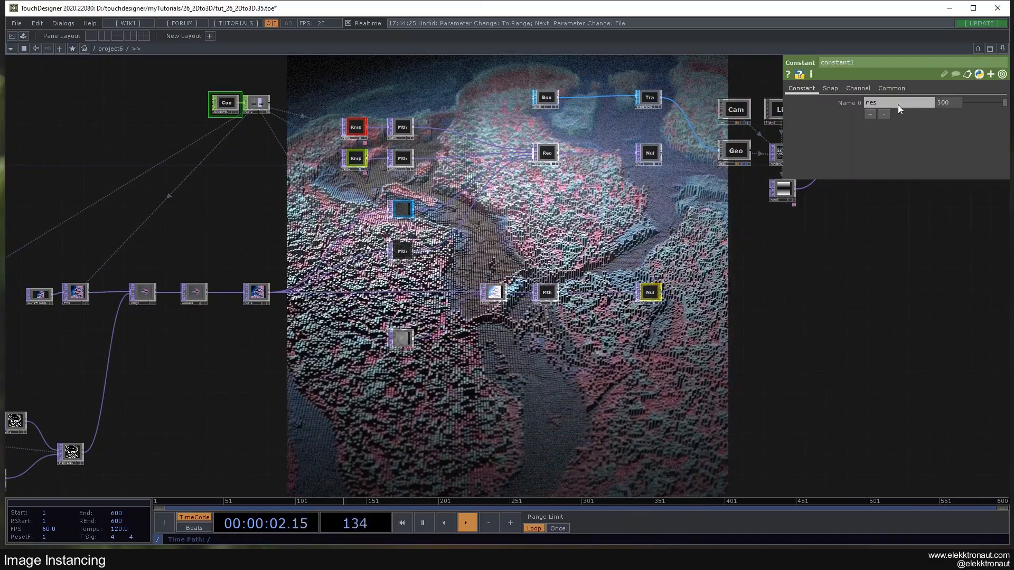
{"action": "left_click", "coordinate": [946, 103]}
{"action": "type", "text": "200"}
{"action": "key", "text": "Return"}
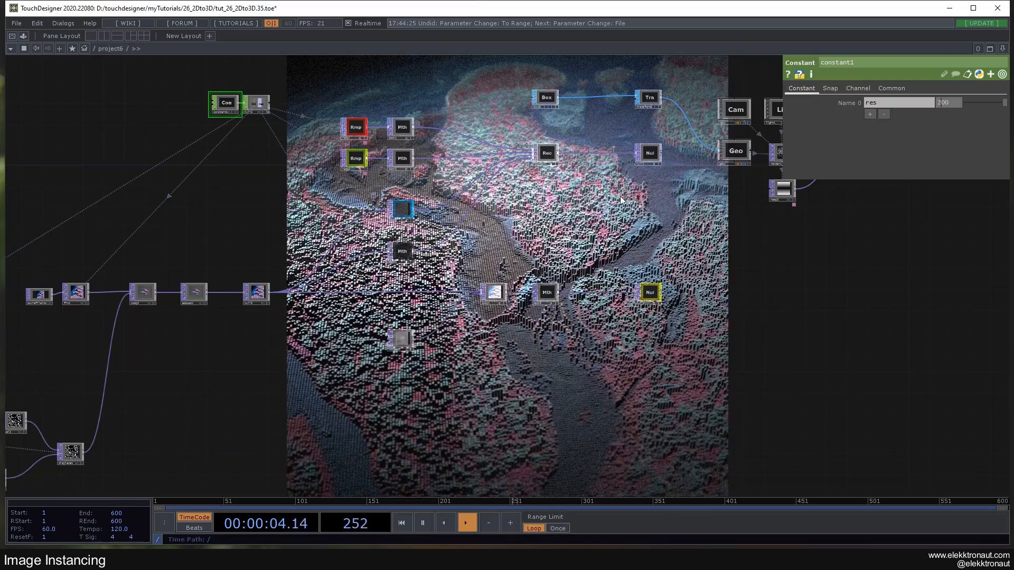
{"action": "left_click_drag", "start_coordinate": [620, 195], "coordinate": [373, 118]}
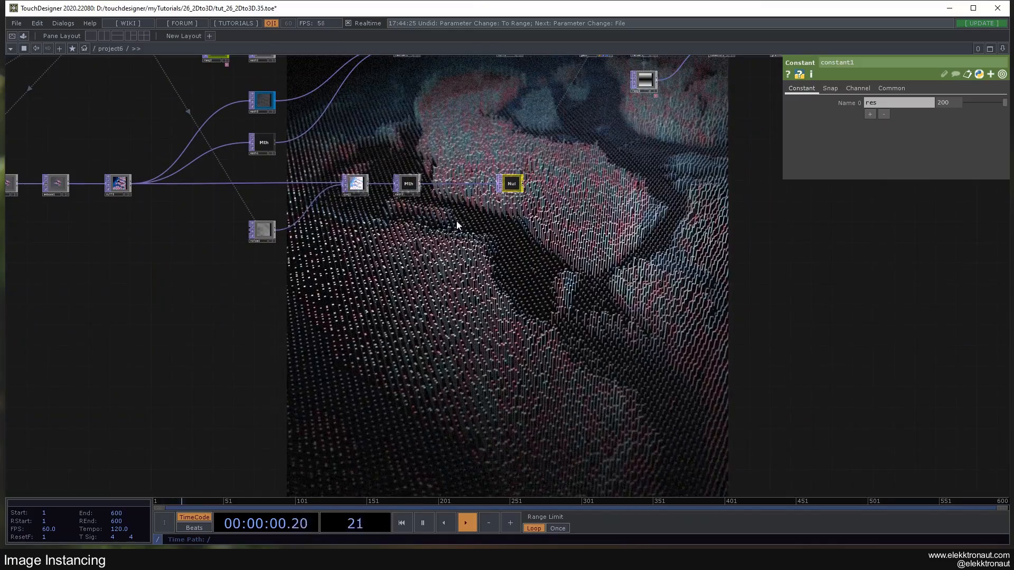
{"action": "left_click_drag", "start_coordinate": [410, 274], "coordinate": [464, 222]}
{"action": "left_click_drag", "start_coordinate": [441, 267], "coordinate": [444, 341]}
{"action": "left_click_drag", "start_coordinate": [640, 141], "coordinate": [616, 161]}
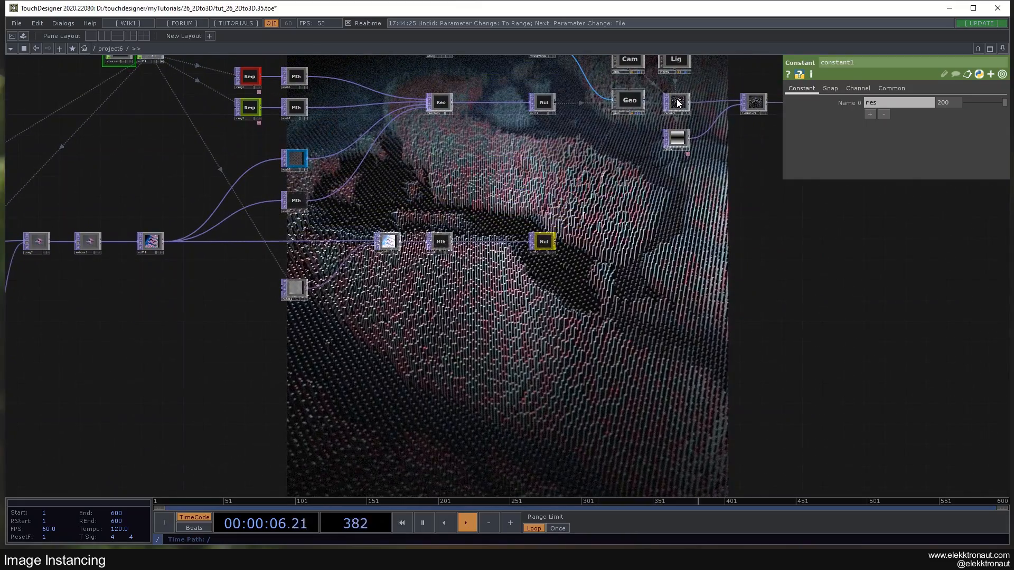
Step: Try 4x and 32x anti-aliasing on render1
{"action": "left_click", "coordinate": [677, 102]}
{"action": "left_click", "coordinate": [900, 151]}
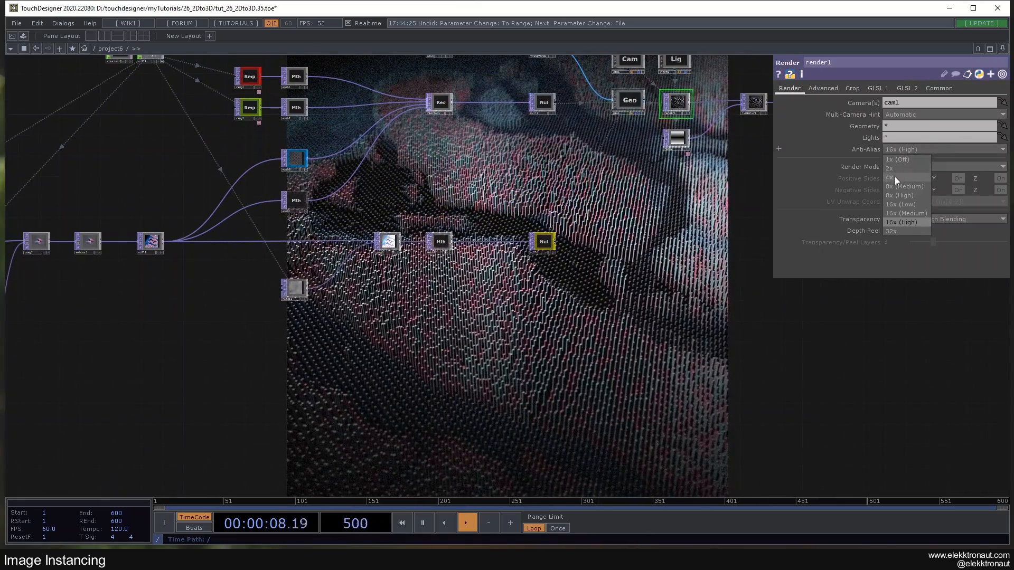
{"action": "left_click", "coordinate": [895, 176]}
{"action": "left_click", "coordinate": [900, 151]}
{"action": "left_click", "coordinate": [895, 232]}
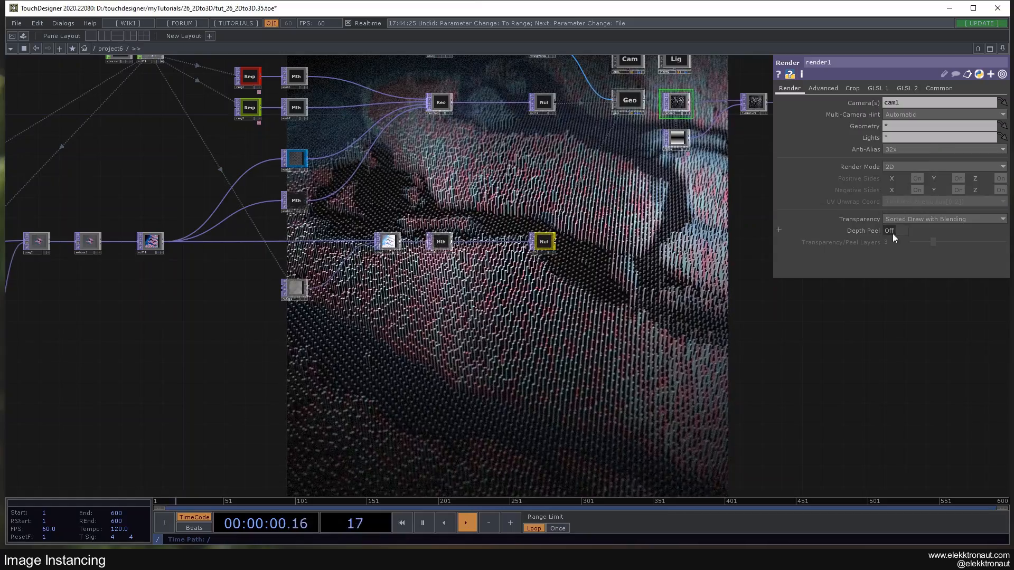
Step: Undo the anti-aliasing changes on render1 and the res change on constant1
{"action": "key", "text": "ctrl+z"}
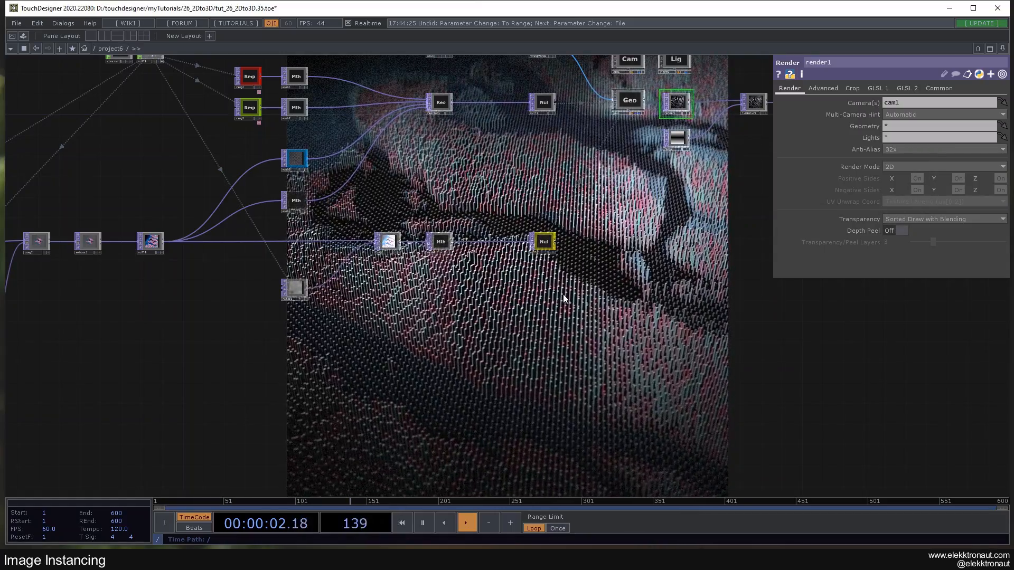
{"action": "key", "text": "ctrl+z"}
{"action": "key", "text": "ctrl+z"}
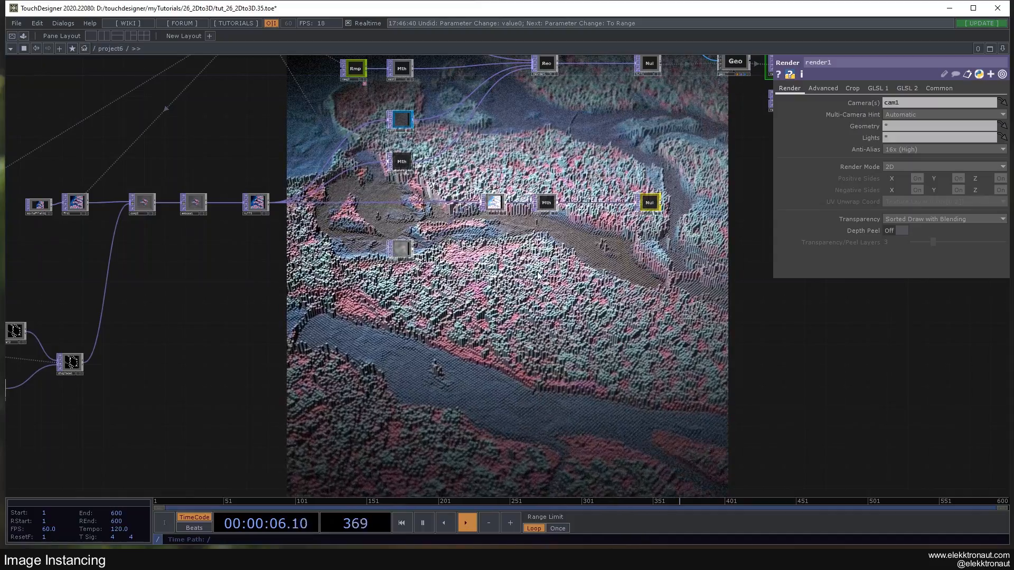
Step: Turn off the node viewers of moviefilein1 and fit1
{"action": "scroll", "coordinate": [418, 284], "scroll_direction": "down", "scroll_amount": 5}
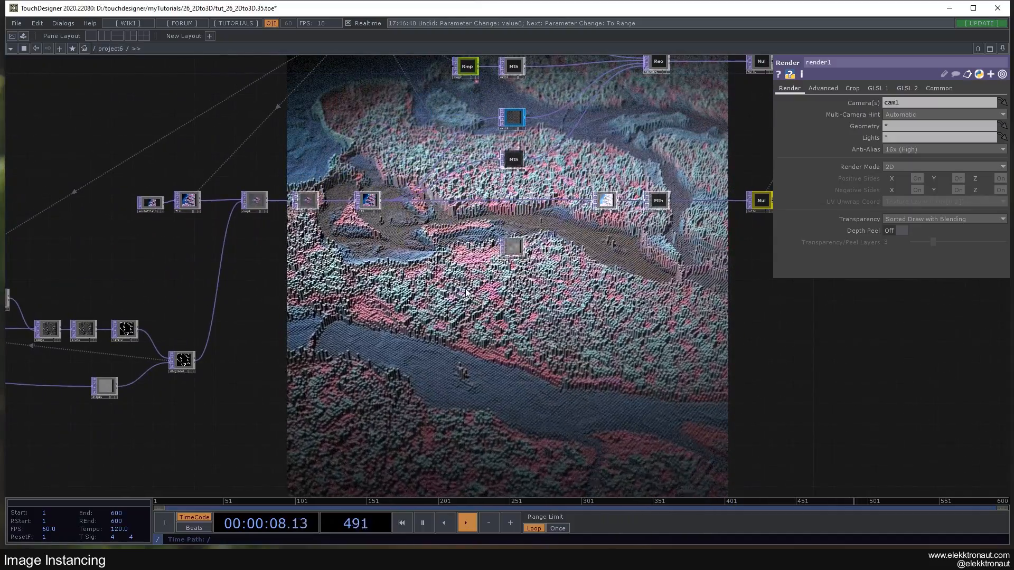
{"action": "left_click_drag", "start_coordinate": [152, 332], "coordinate": [243, 308]}
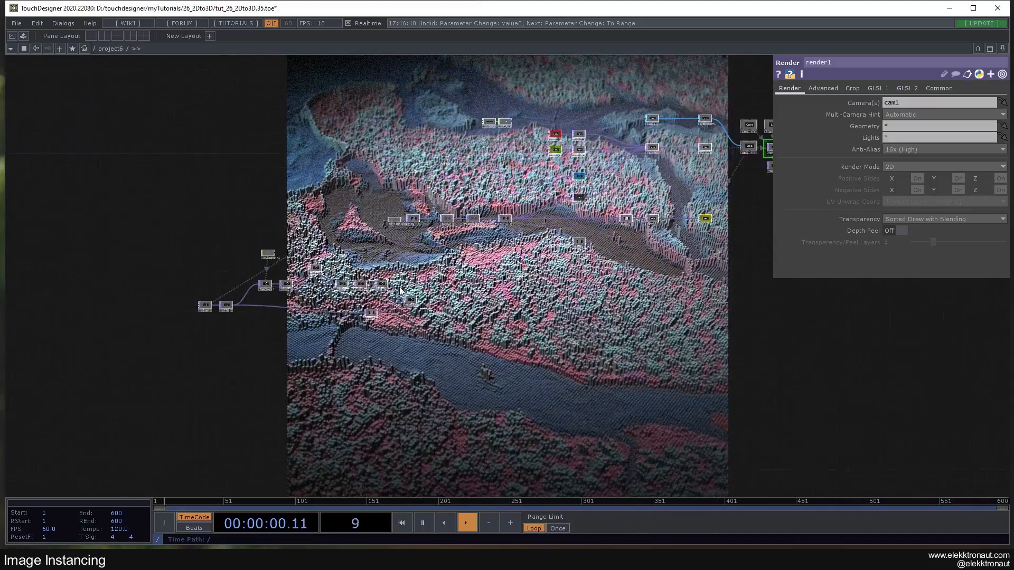
{"action": "scroll", "coordinate": [459, 210], "scroll_direction": "up", "scroll_amount": 5}
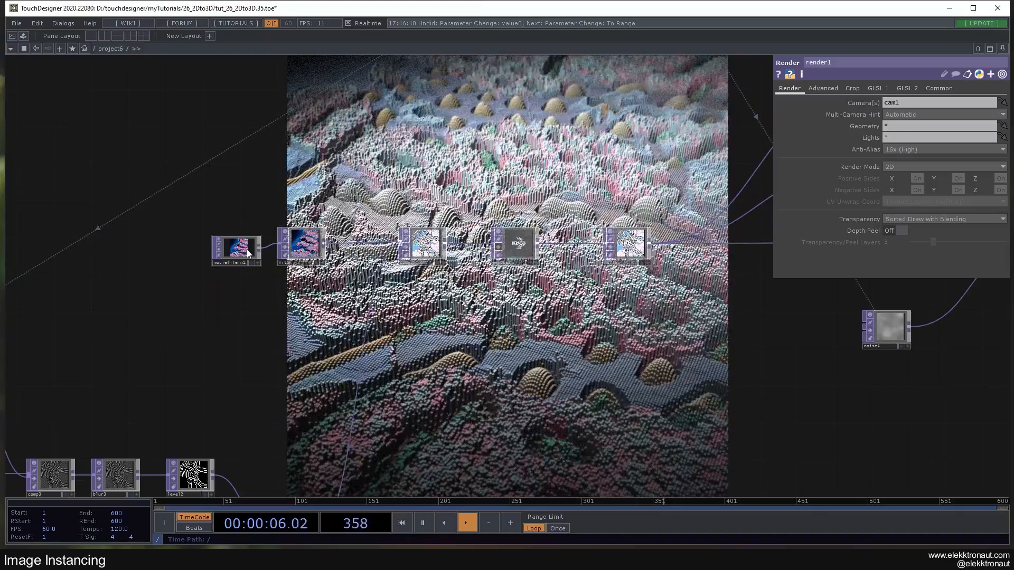
{"action": "left_click", "coordinate": [247, 249]}
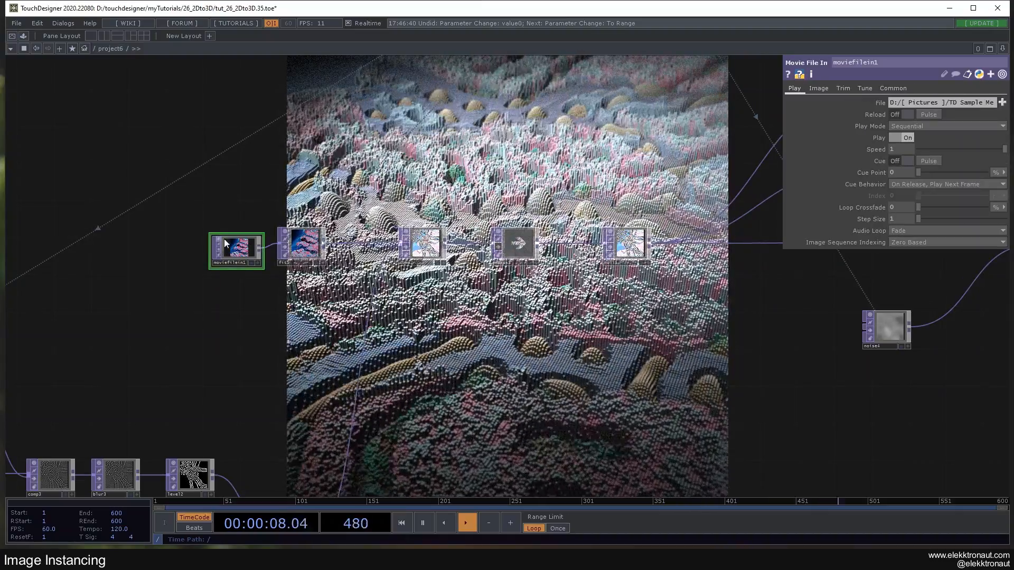
{"action": "left_click", "coordinate": [219, 239]}
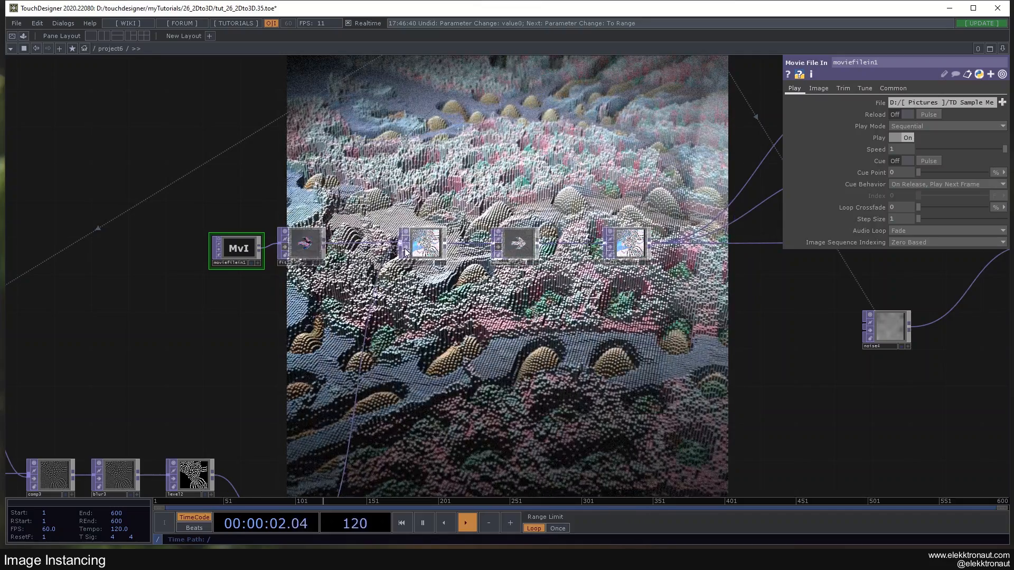
Step: Connect the displace1 output to the emboss1 input in place of the existing source
{"action": "scroll", "coordinate": [439, 317], "scroll_direction": "down", "scroll_amount": 2}
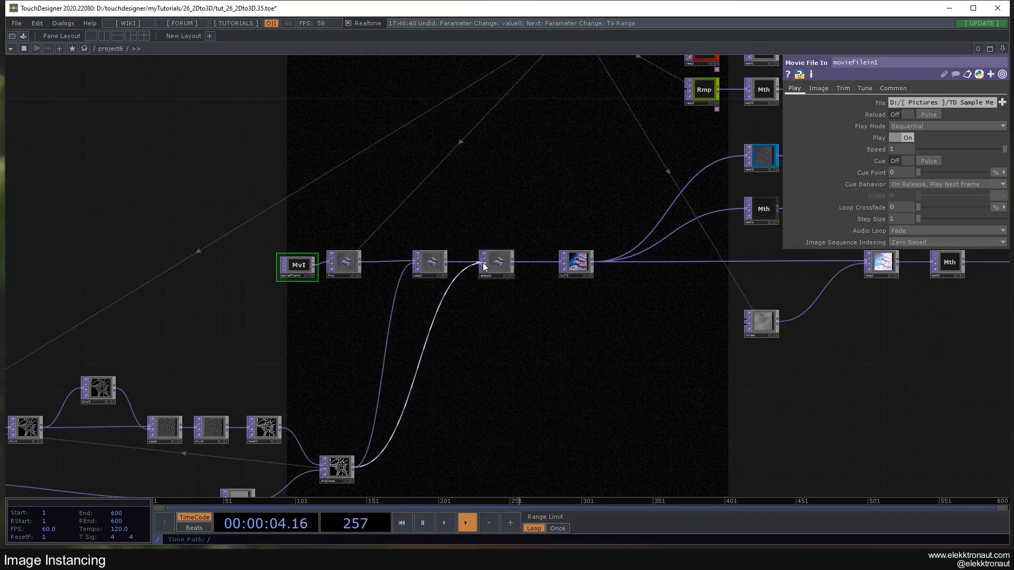
{"action": "left_click", "coordinate": [484, 265]}
{"action": "left_click_drag", "start_coordinate": [545, 343], "coordinate": [484, 288]}
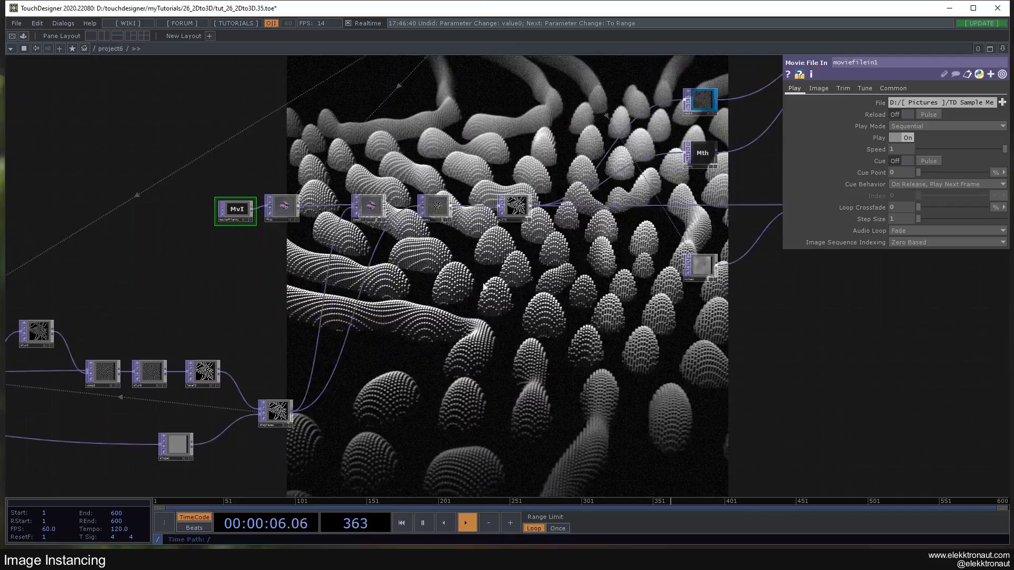
{"action": "scroll", "coordinate": [418, 211], "scroll_direction": "up", "scroll_amount": 3}
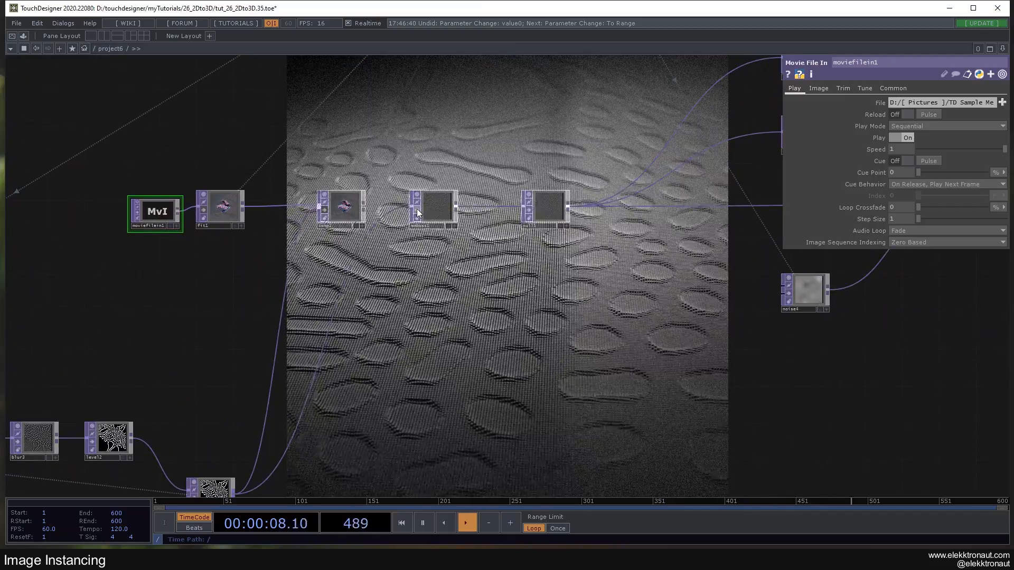
Step: Set the strength of emboss1 to 2 and its midpoint to 0.193
{"action": "left_click", "coordinate": [425, 212]}
{"action": "left_click", "coordinate": [892, 138]}
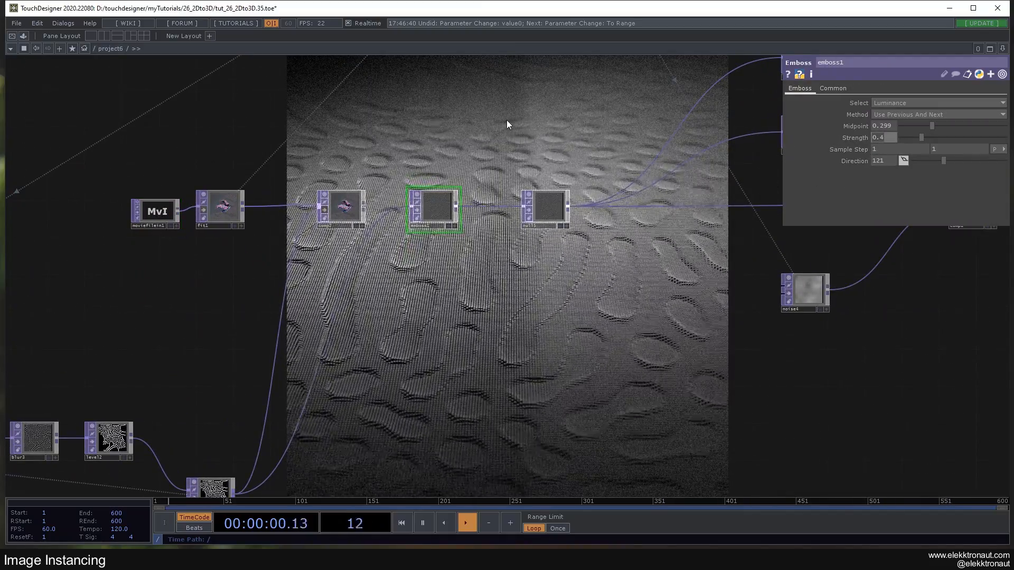
{"action": "type", "text": "2"}
{"action": "key", "text": "Return"}
{"action": "left_click_drag", "start_coordinate": [502, 289], "coordinate": [480, 165]}
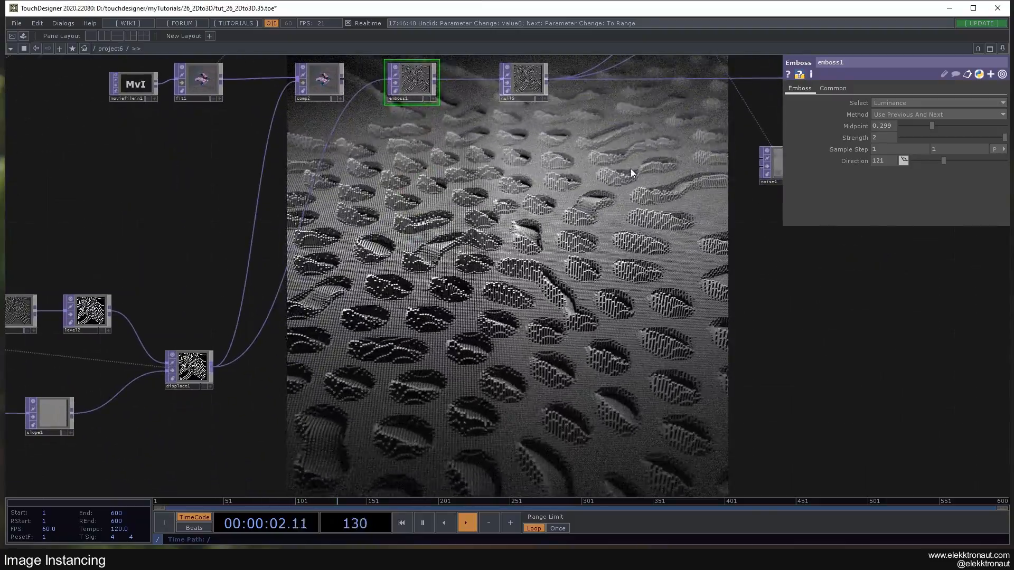
{"action": "left_click_drag", "start_coordinate": [946, 128], "coordinate": [888, 128]}
Step: Select and delete all operators of the project6 network
{"action": "scroll", "coordinate": [574, 245], "scroll_direction": "down", "scroll_amount": 2}
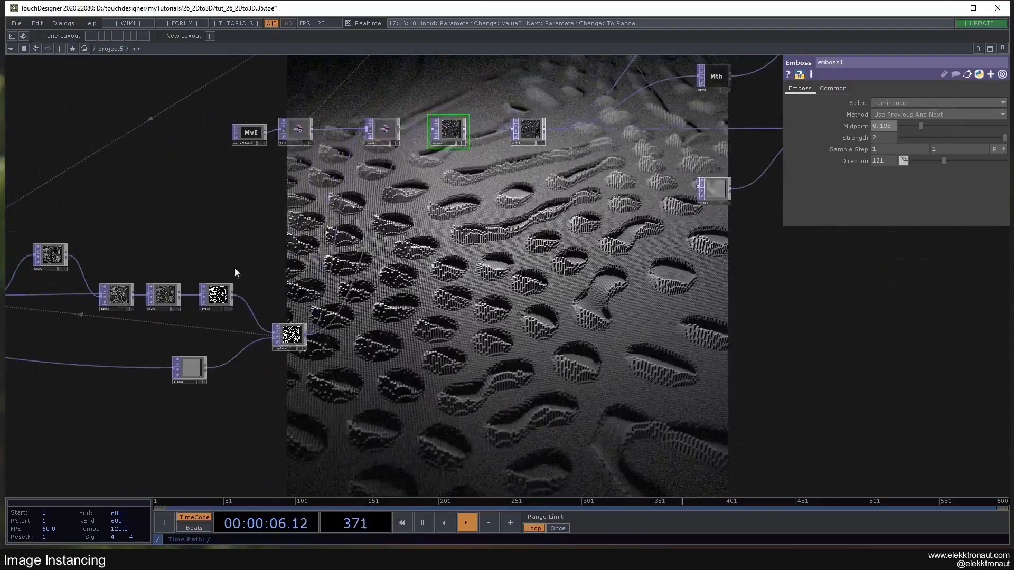
{"action": "scroll", "coordinate": [570, 291], "scroll_direction": "down", "scroll_amount": 2}
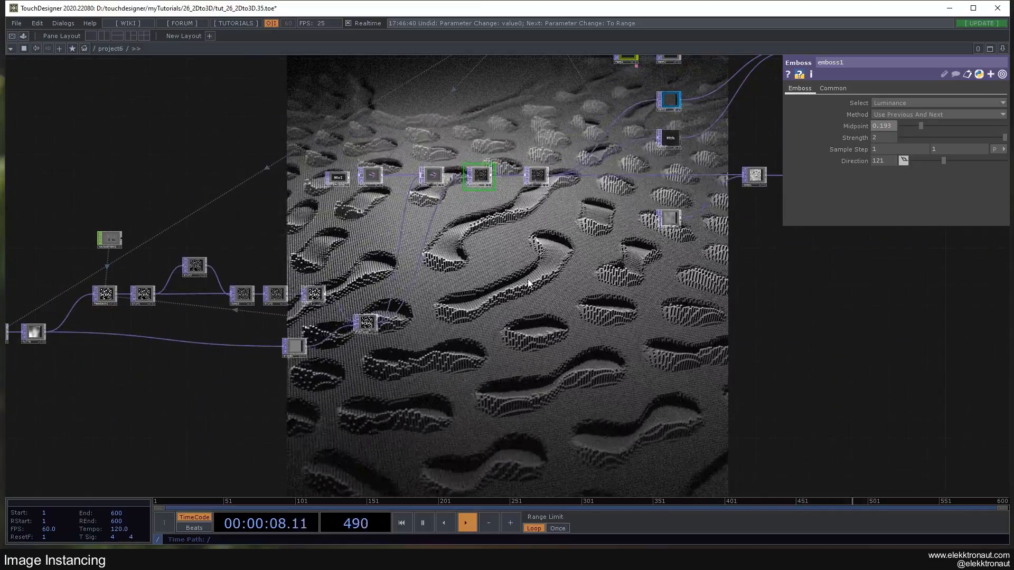
{"action": "scroll", "coordinate": [435, 303], "scroll_direction": "down", "scroll_amount": 3}
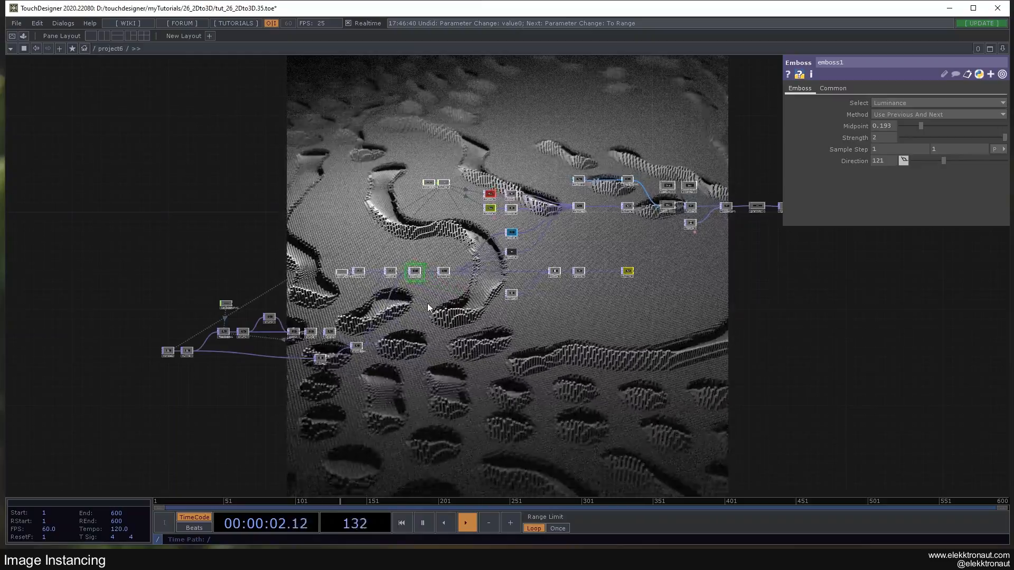
{"action": "left_click_drag", "start_coordinate": [187, 163], "coordinate": [129, 208]}
{"action": "right_click_drag", "start_coordinate": [60, 193], "coordinate": [816, 429]}
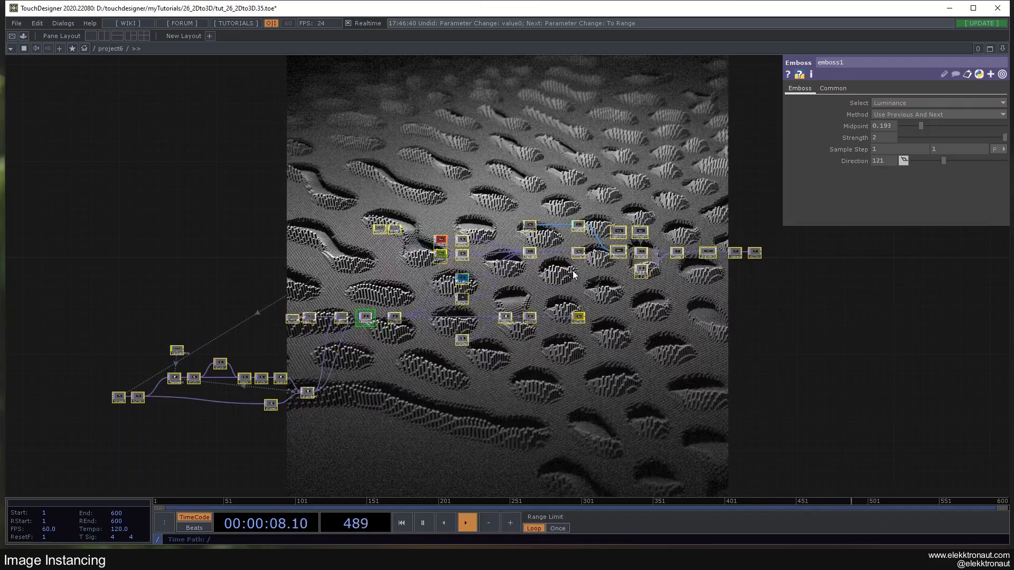
{"action": "key", "text": "Delete"}
{"action": "left_click_drag", "start_coordinate": [543, 247], "coordinate": [449, 259]}
{"action": "scroll", "coordinate": [434, 265], "scroll_direction": "up", "scroll_amount": 3}
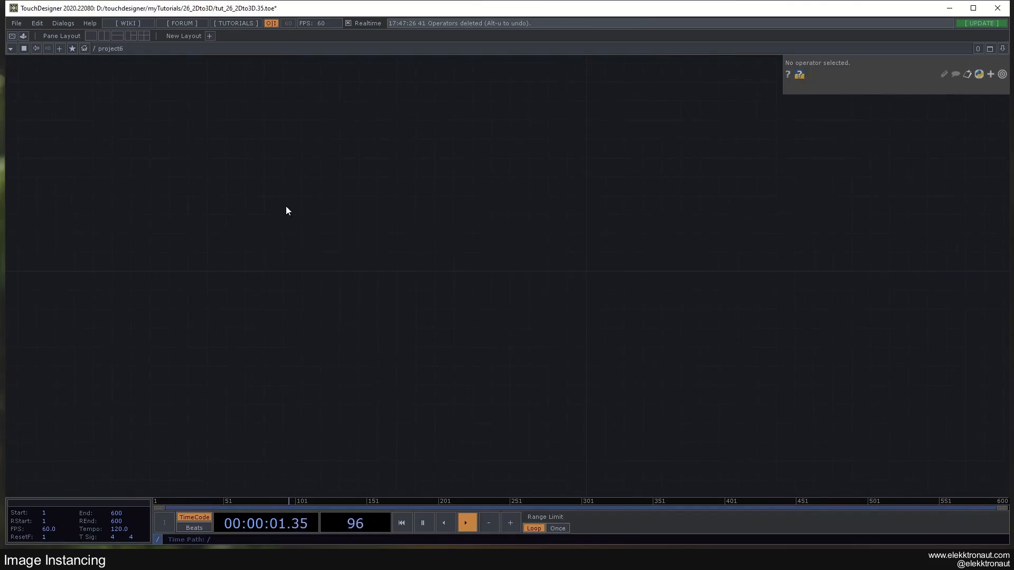
Step: Add a Constant CHOP with a channel named res set to 500, and append a Null CHOP to it
{"action": "key", "text": "Tab"}
{"action": "left_click", "coordinate": [174, 94]}
{"action": "type", "text": "c"}
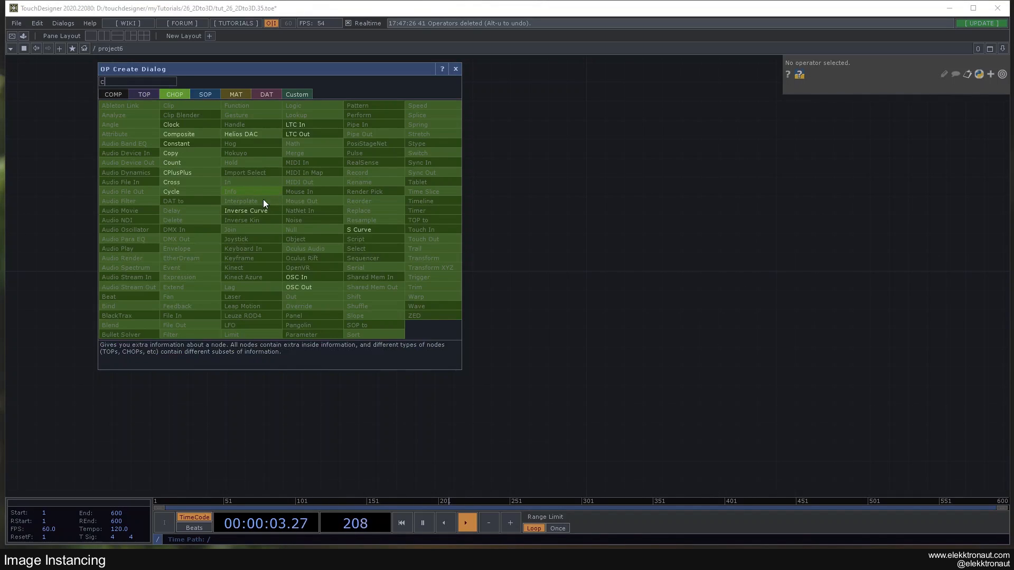
{"action": "left_click", "coordinate": [183, 145]}
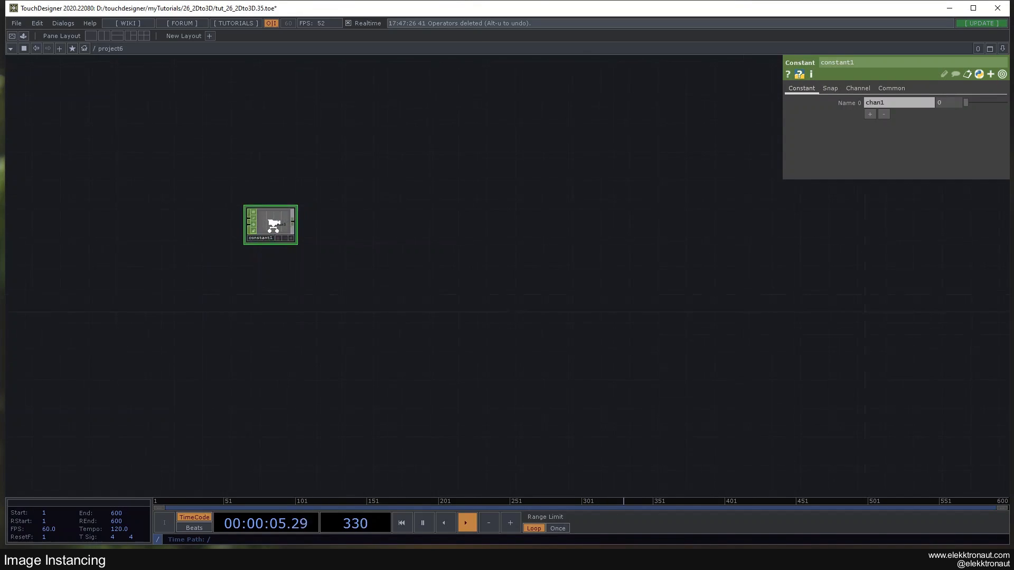
{"action": "left_click", "coordinate": [892, 100]}
{"action": "type", "text": "res"}
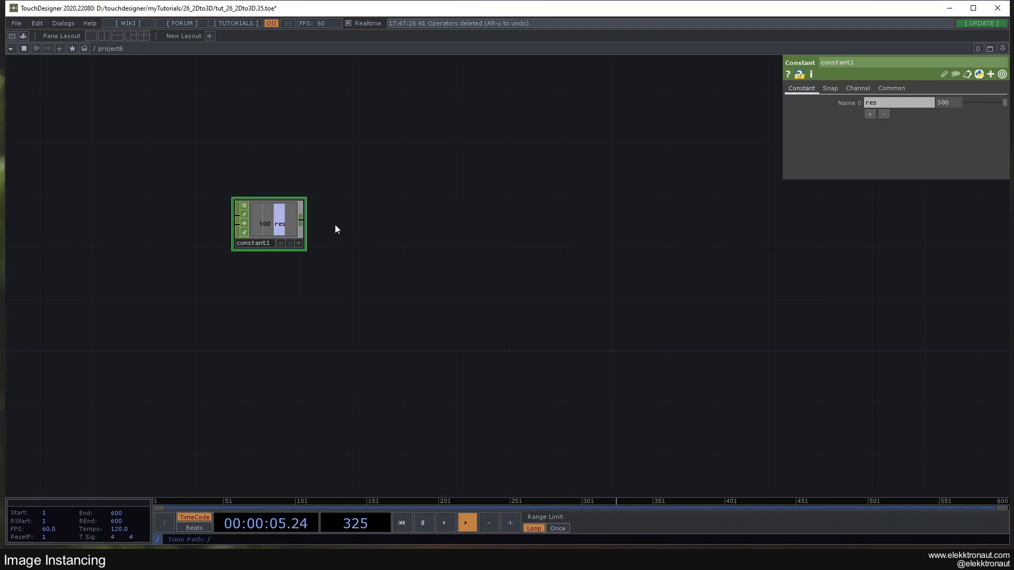
{"action": "key", "text": "ctrl+alt+n"}
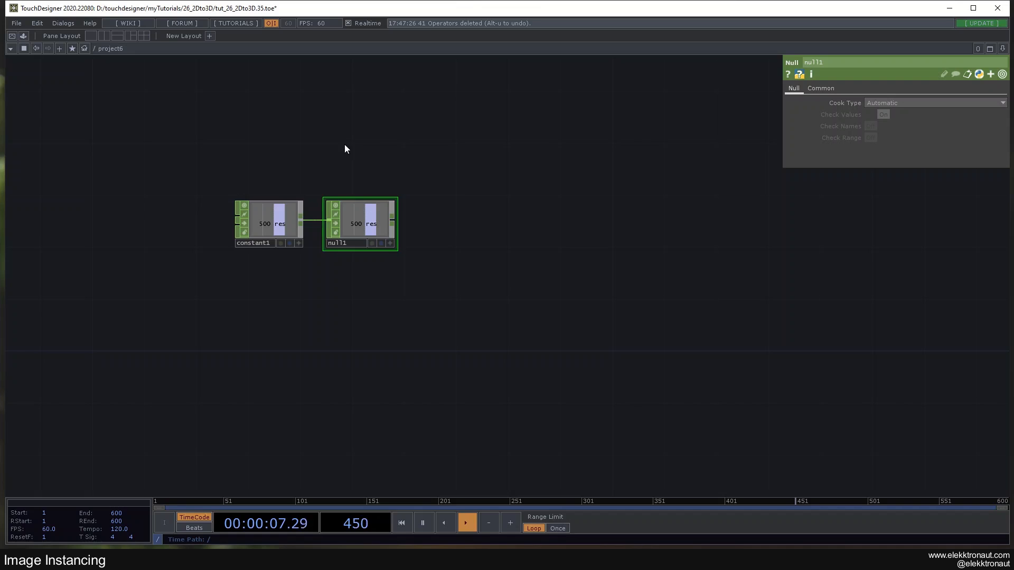
{"action": "left_click_drag", "start_coordinate": [325, 172], "coordinate": [272, 147]}
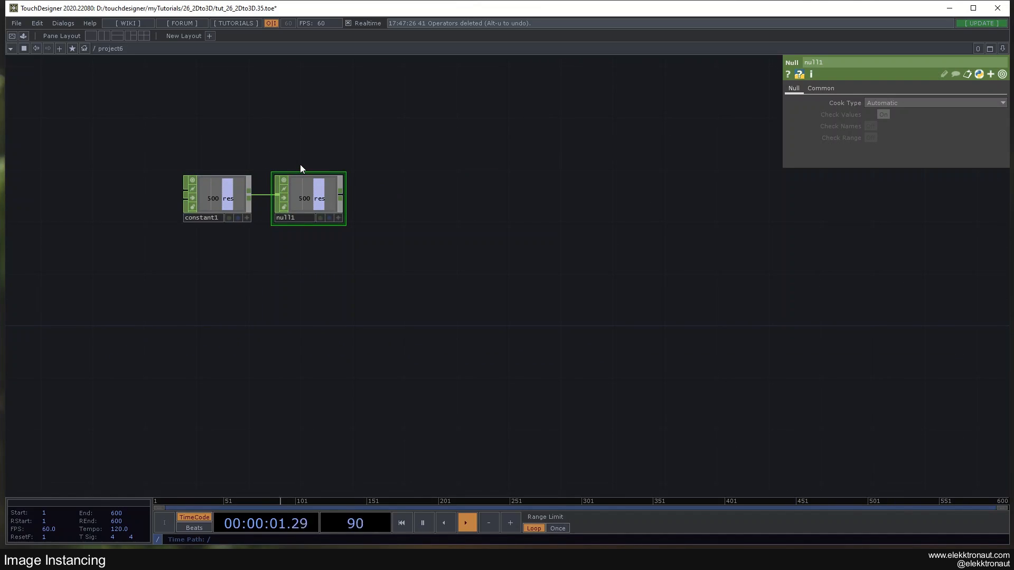
{"action": "left_click_drag", "start_coordinate": [539, 193], "coordinate": [430, 261]}
{"action": "key", "text": "u"}
{"action": "left_click_drag", "start_coordinate": [654, 335], "coordinate": [500, 274]}
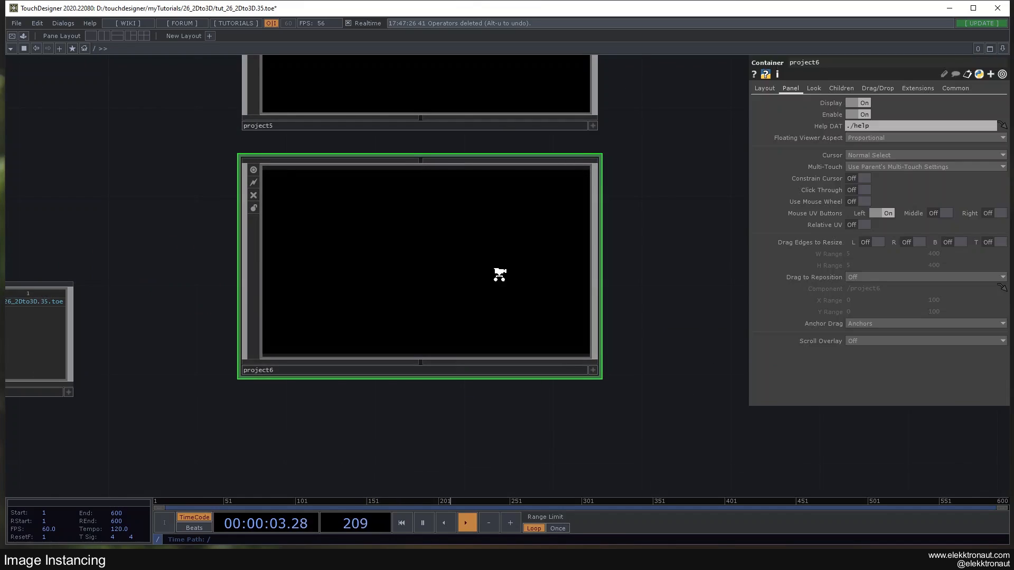
{"action": "key", "text": "i"}
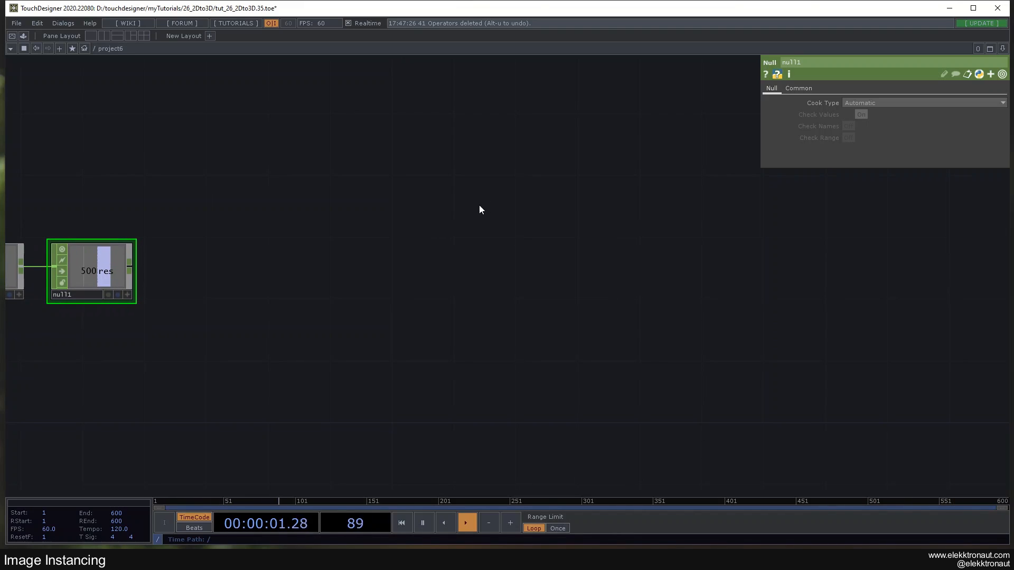
Step: Add a Box SOP to the empty area beside the Null CHOP
{"action": "key", "text": "Tab"}
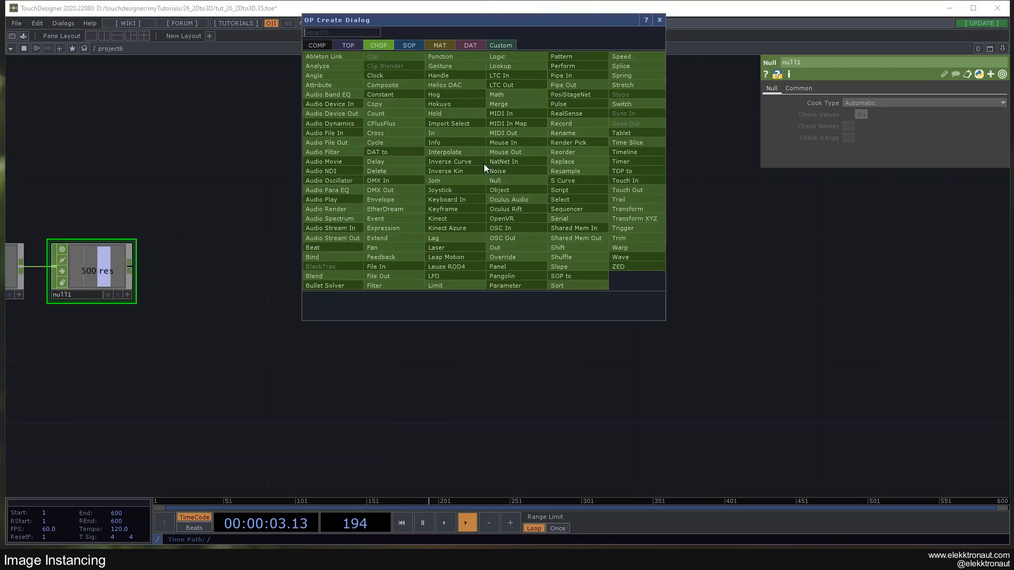
{"action": "left_click", "coordinate": [417, 46]}
{"action": "type", "text": "b"}
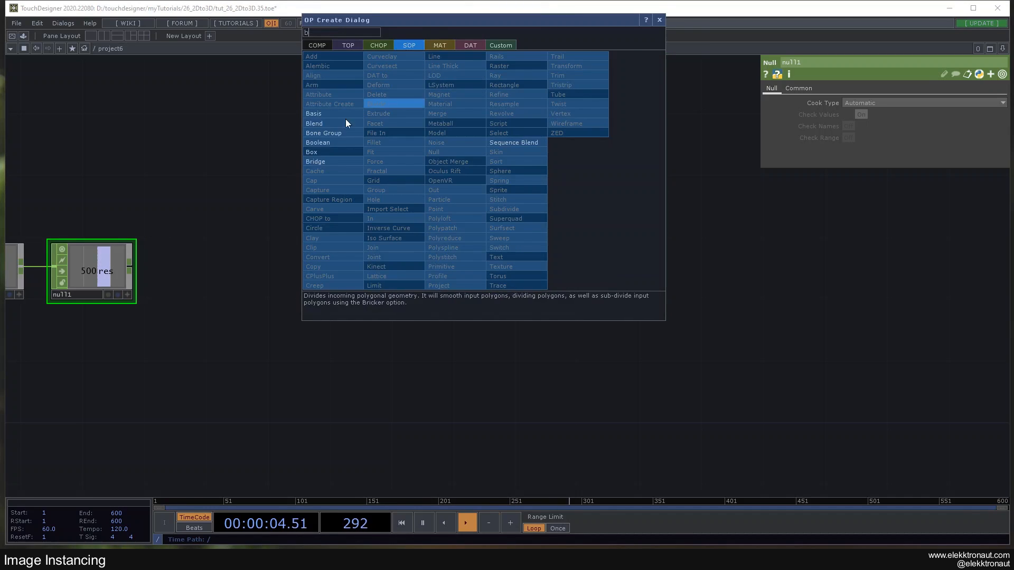
{"action": "left_click", "coordinate": [329, 152]}
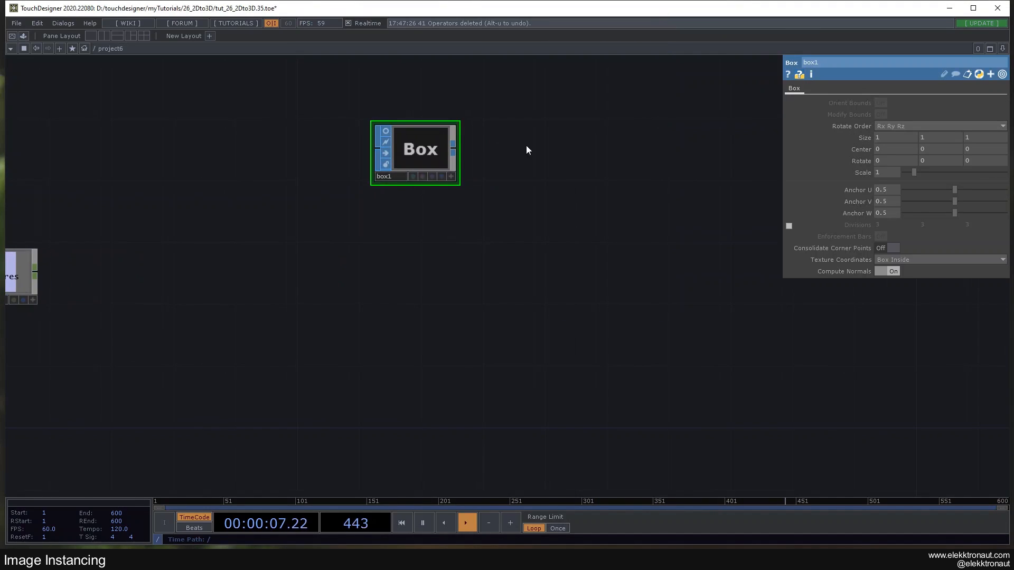
Step: Append a Transform SOP to box1 and set its uniform scale to .015
{"action": "right_click", "coordinate": [370, 141]}
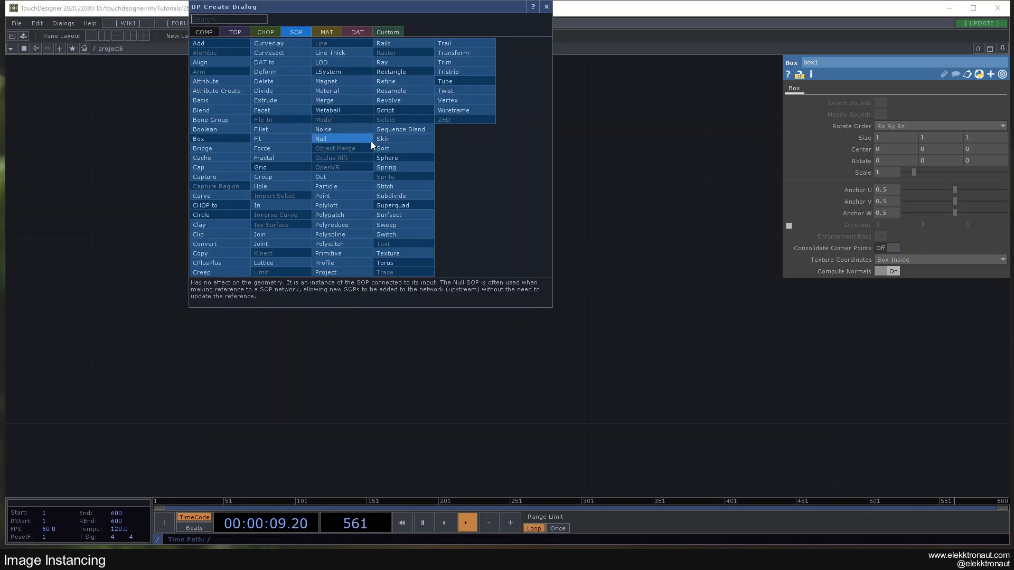
{"action": "left_click", "coordinate": [459, 58]}
{"action": "left_click", "coordinate": [440, 149]}
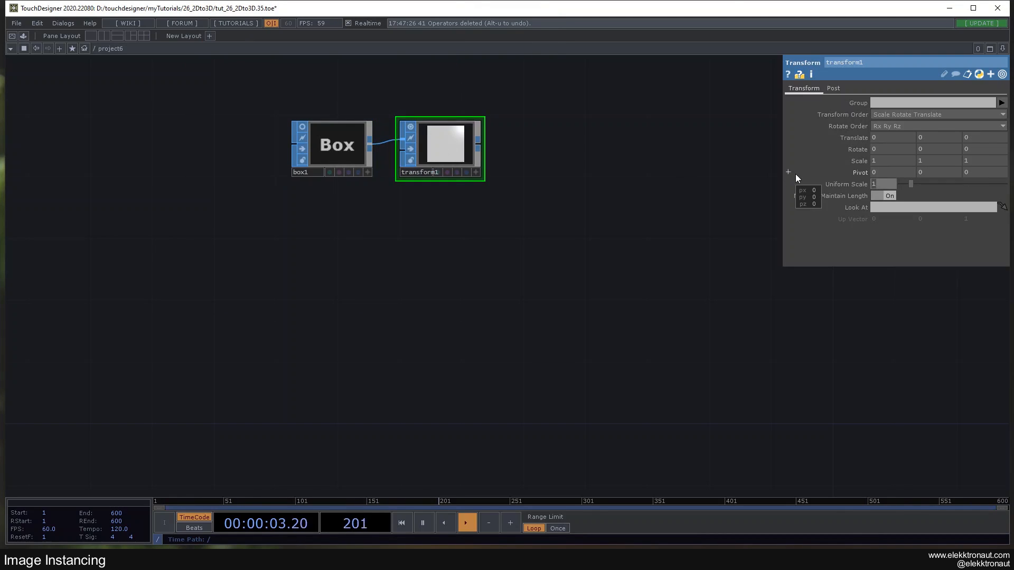
{"action": "type", "text": ".015"}
{"action": "key", "text": "Return"}
{"action": "left_click", "coordinate": [788, 172]}
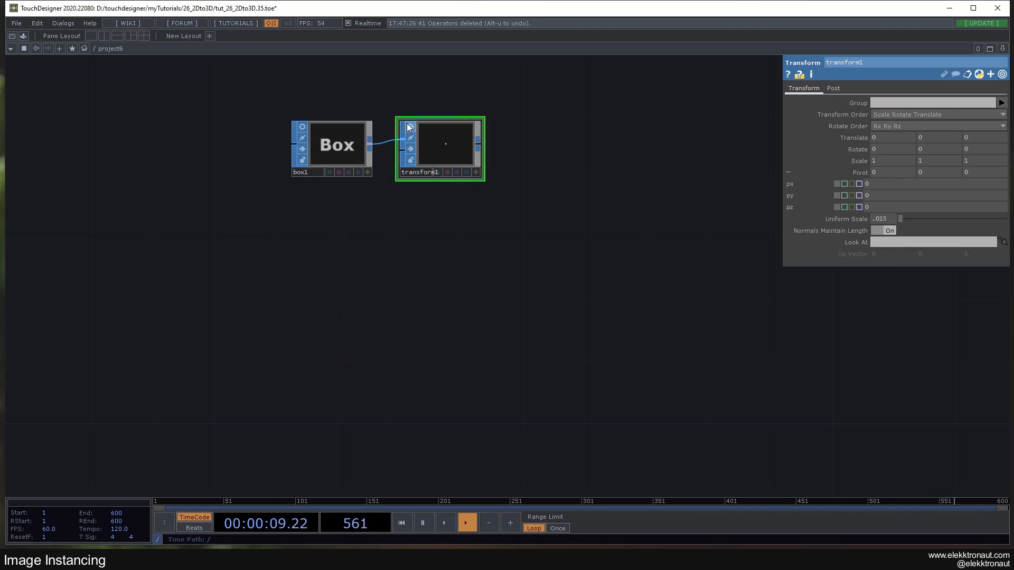
Step: Append a Geometry COMP to transform1 and place it below the SOP chain
{"action": "left_click_drag", "start_coordinate": [491, 177], "coordinate": [401, 156]}
{"action": "right_click", "coordinate": [389, 125]}
{"action": "type", "text": "ge"}
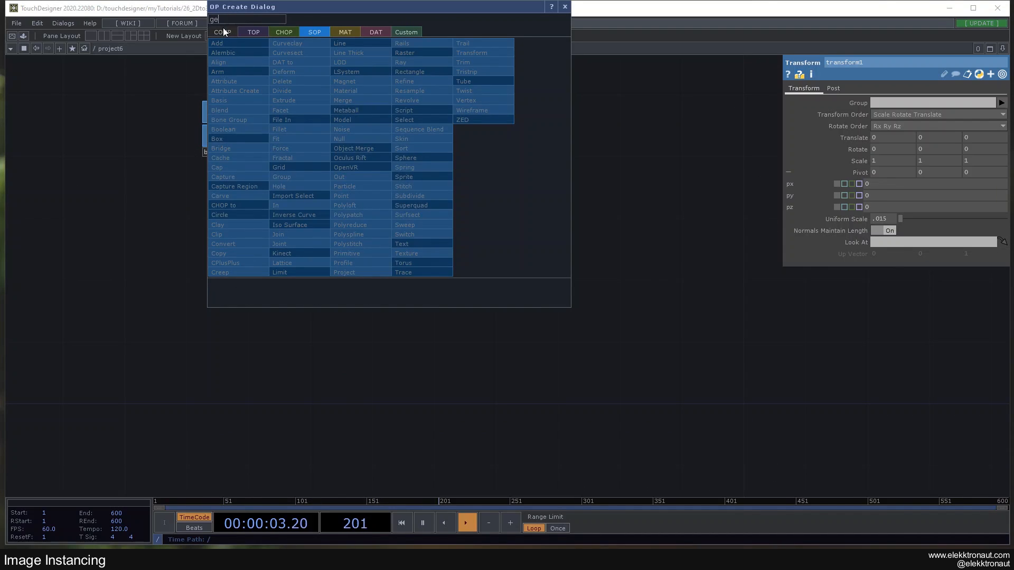
{"action": "left_click", "coordinate": [223, 30]}
{"action": "left_click", "coordinate": [240, 125]}
{"action": "left_click", "coordinate": [565, 296]}
{"action": "left_click_drag", "start_coordinate": [510, 208], "coordinate": [424, 152]}
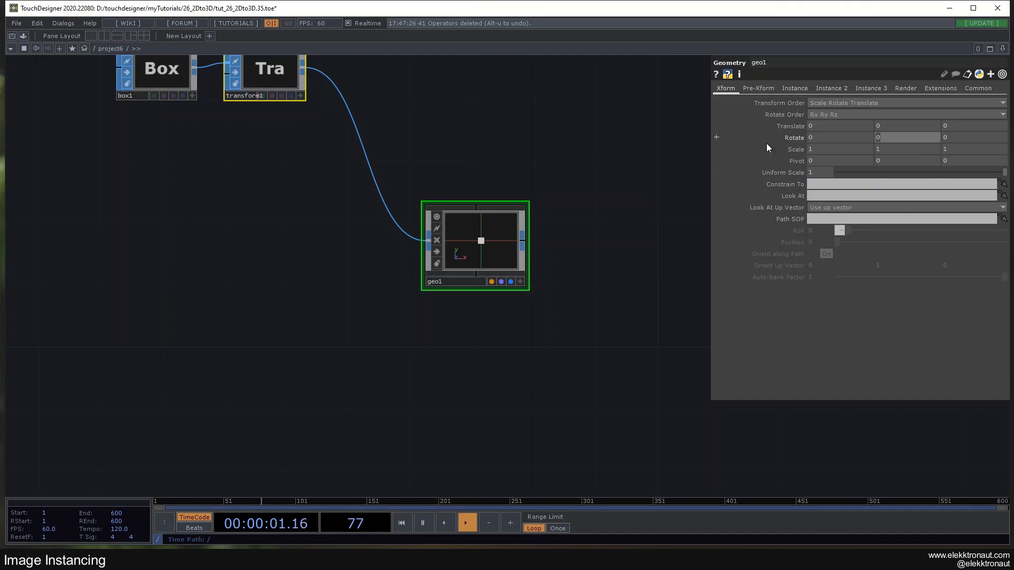
Step: Turn on instancing for geo1 and switch off its node viewer
{"action": "left_click", "coordinate": [795, 88]}
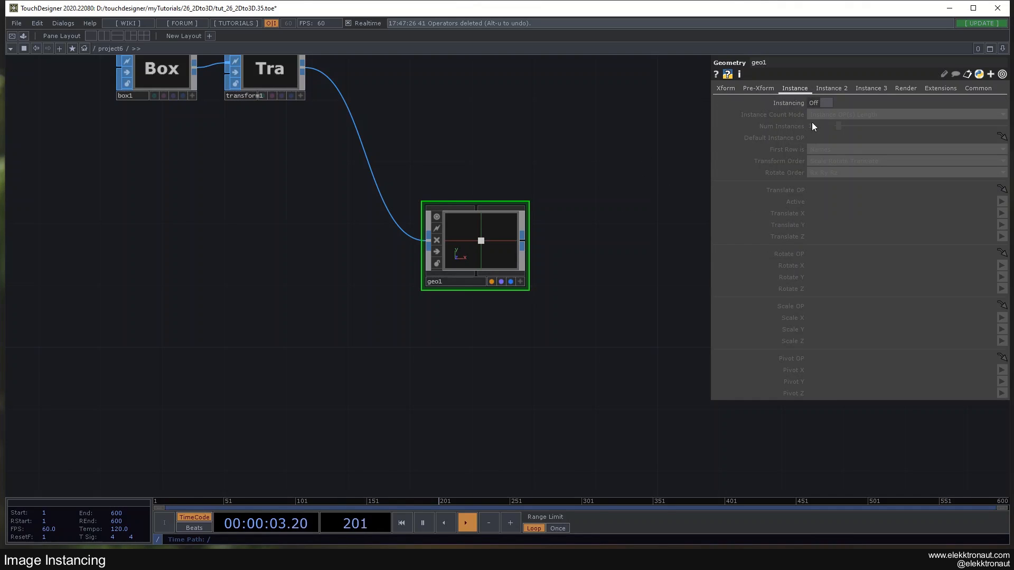
{"action": "left_click", "coordinate": [814, 102]}
{"action": "left_click_drag", "start_coordinate": [543, 193], "coordinate": [519, 200]}
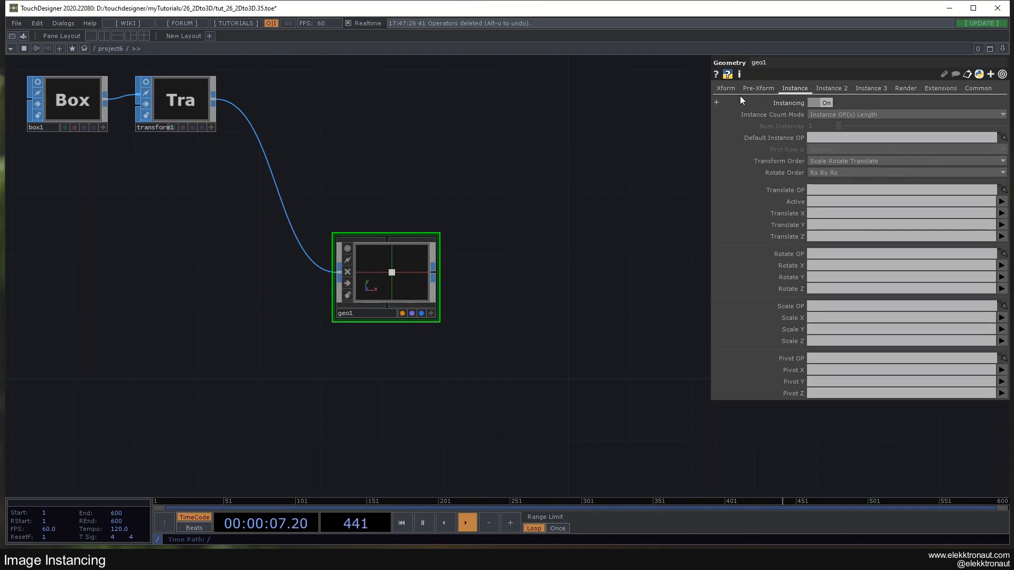
{"action": "left_click_drag", "start_coordinate": [383, 177], "coordinate": [385, 197]}
{"action": "left_click", "coordinate": [351, 266]}
Step: Add a Camera COMP directly above geo1
{"action": "key", "text": "Tab"}
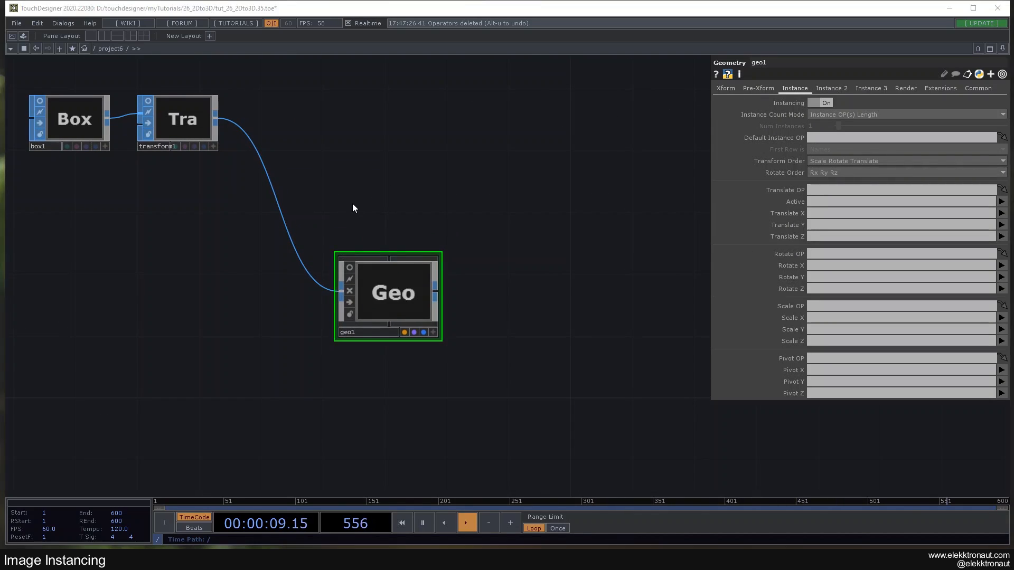
{"action": "type", "text": "c"}
{"action": "left_click", "coordinate": [209, 132]}
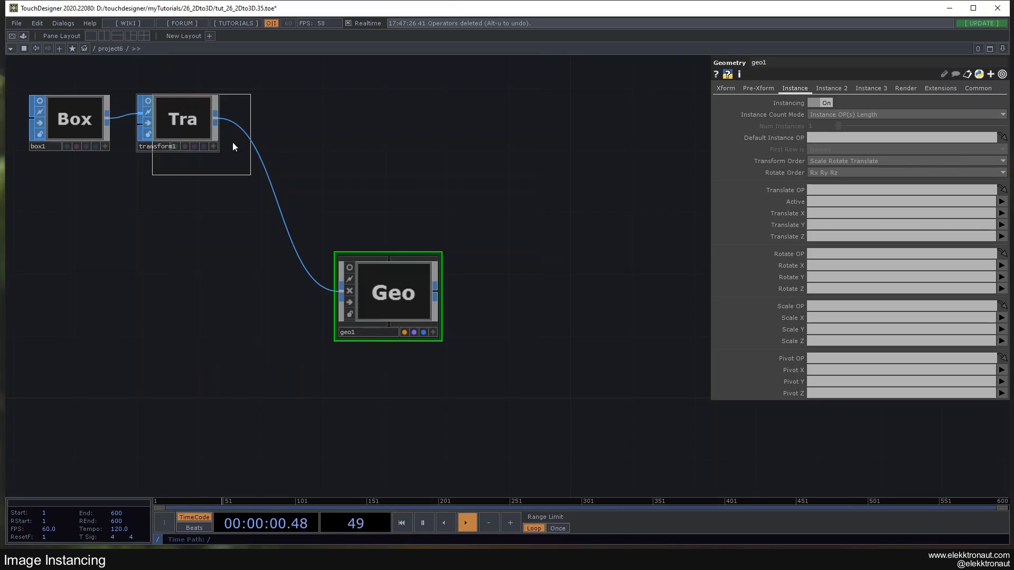
{"action": "left_click", "coordinate": [393, 191]}
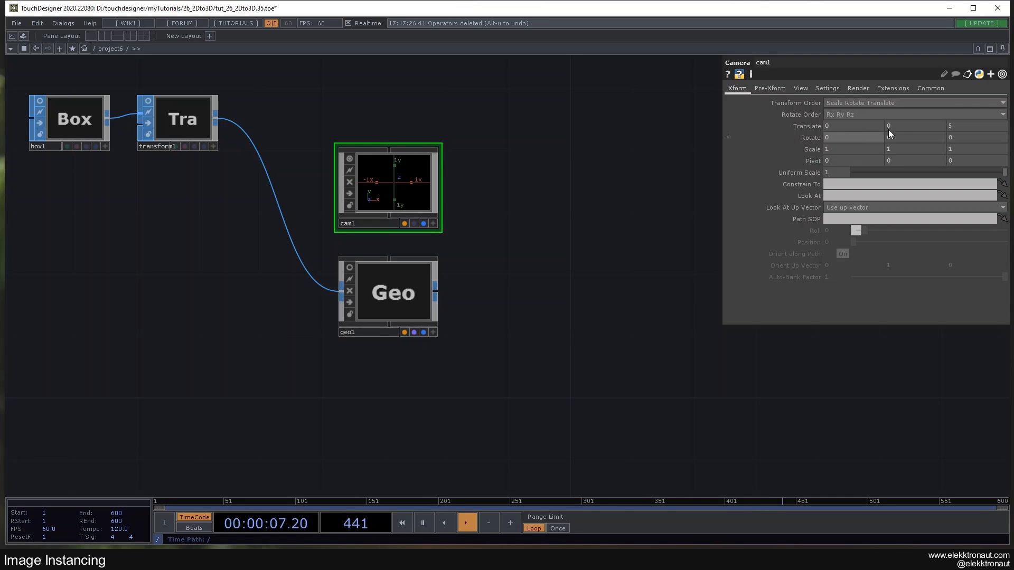
Step: Review the view settings of cam1 and switch off its node viewer
{"action": "left_click", "coordinate": [800, 88]}
{"action": "left_click", "coordinate": [839, 161]}
{"action": "left_click", "coordinate": [641, 149]}
{"action": "left_click", "coordinate": [733, 89]}
{"action": "left_click", "coordinate": [349, 159]}
Step: Add a Light COMP beside cam1
{"action": "left_click_drag", "start_coordinate": [494, 168], "coordinate": [372, 170]}
{"action": "key", "text": "Tab"}
{"action": "type", "text": "li"}
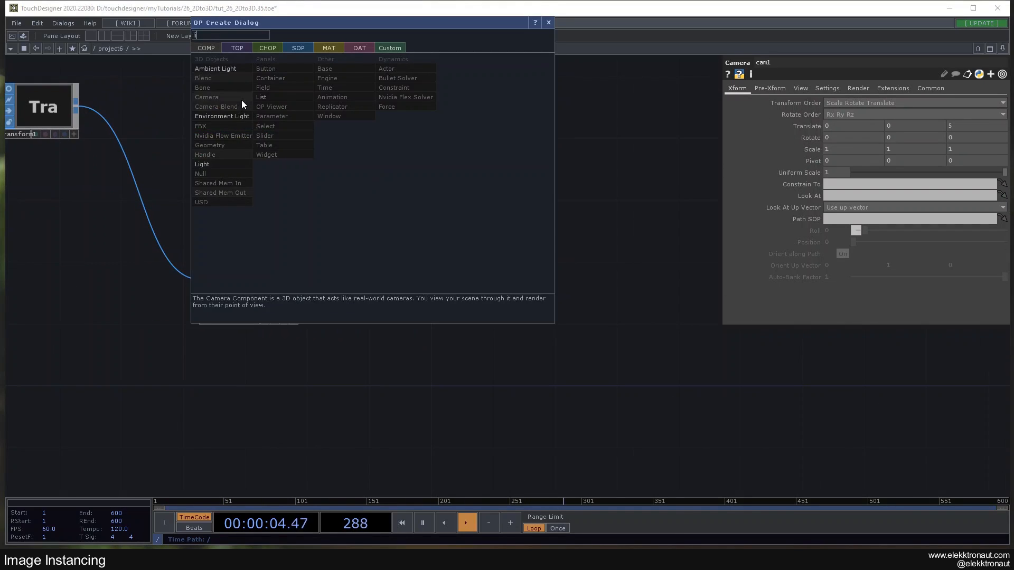
{"action": "left_click", "coordinate": [203, 164]}
{"action": "left_click", "coordinate": [381, 177]}
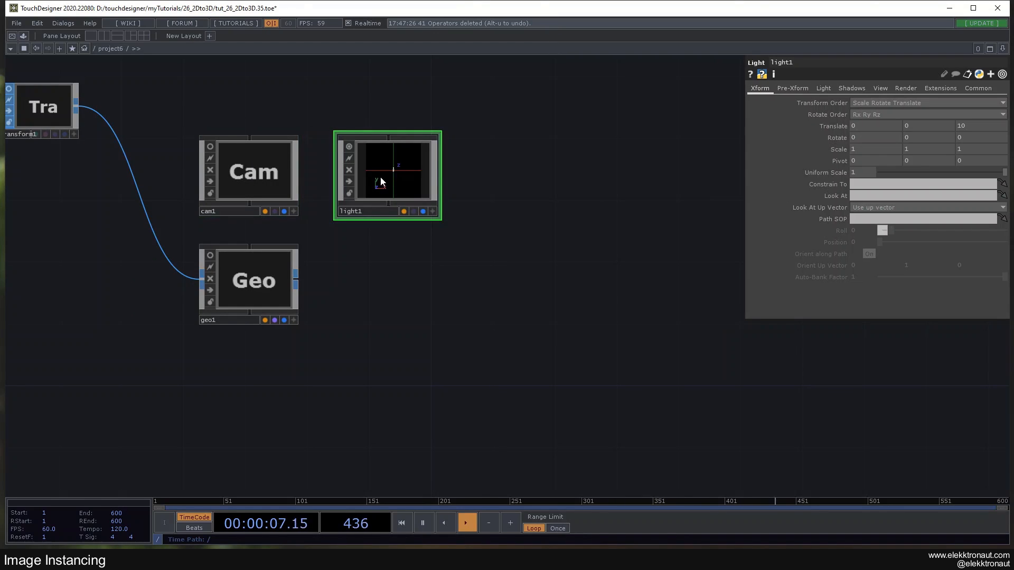
Step: Tumble light1 in its viewer to about -118 degrees of X rotation, and switch off its node viewer
{"action": "left_click", "coordinate": [433, 212]}
{"action": "left_click_drag", "start_coordinate": [396, 172], "coordinate": [399, 201]}
{"action": "left_click", "coordinate": [432, 212]}
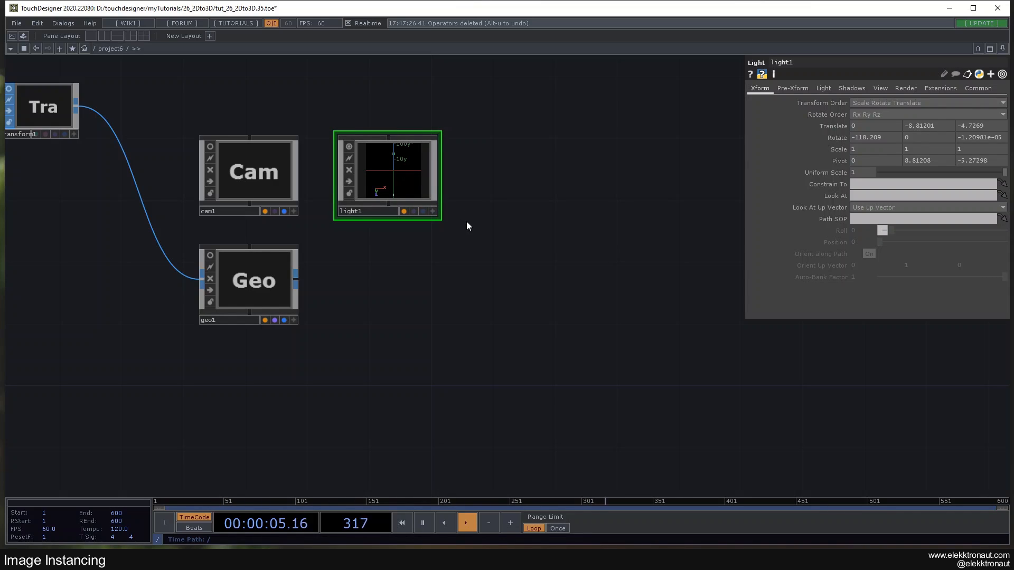
{"action": "left_click", "coordinate": [349, 141]}
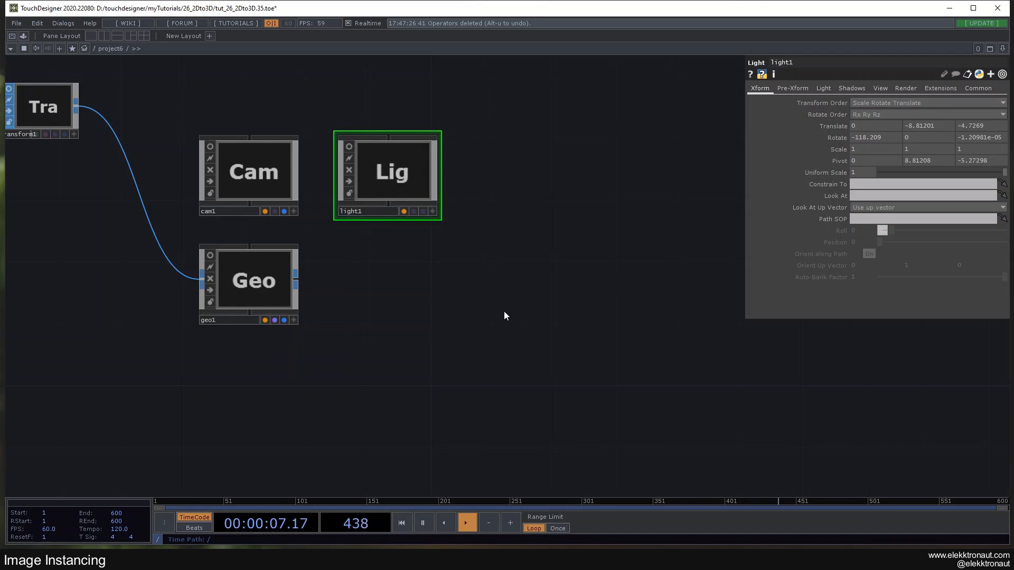
Step: Add a Render TOP beside geo1, below light1
{"action": "left_click_drag", "start_coordinate": [391, 317], "coordinate": [372, 182]}
{"action": "key", "text": "Tab"}
{"action": "left_click", "coordinate": [223, 63]}
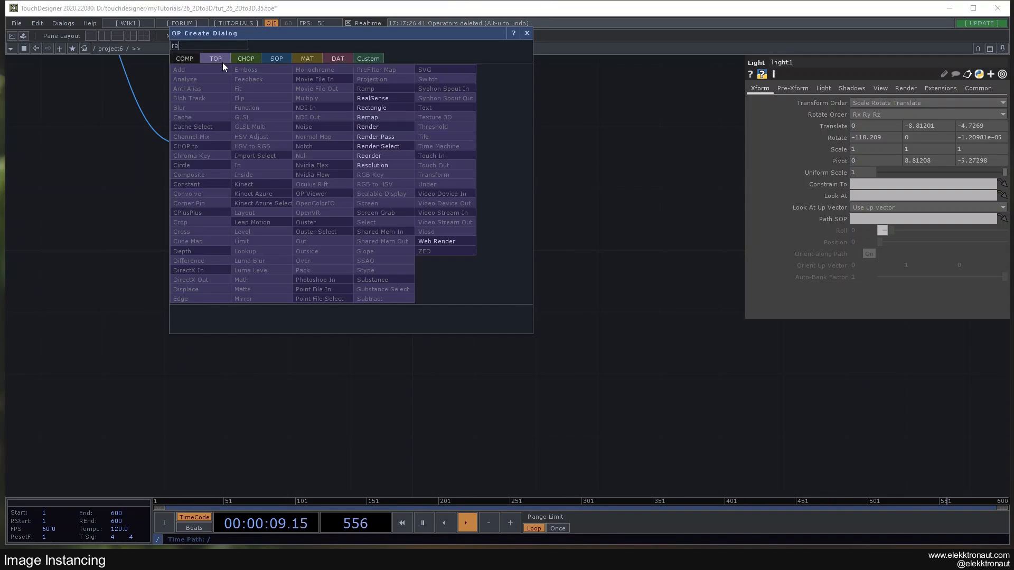
{"action": "key", "text": "Escape"}
{"action": "left_click", "coordinate": [381, 182]}
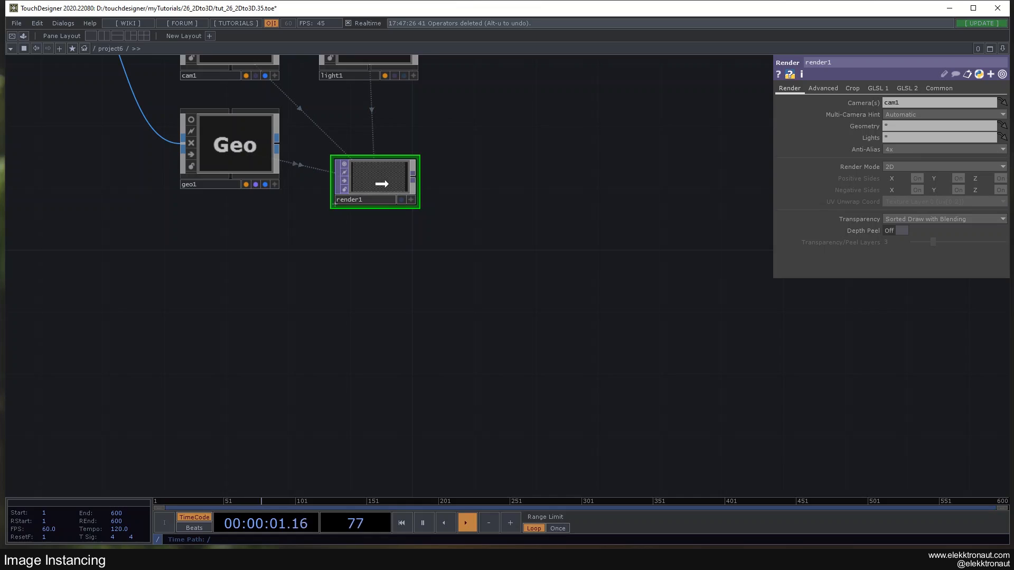
Step: Set the resolution of render1 to 1080 by 1080 and change its pixel format
{"action": "left_click", "coordinate": [949, 91]}
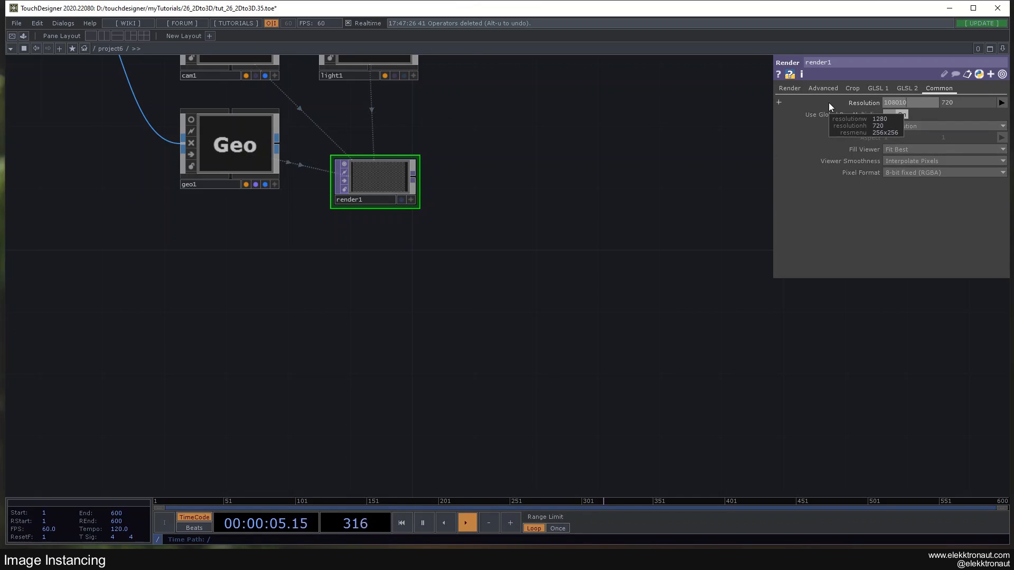
{"action": "key", "text": "Tab"}
{"action": "type", "text": "1"}
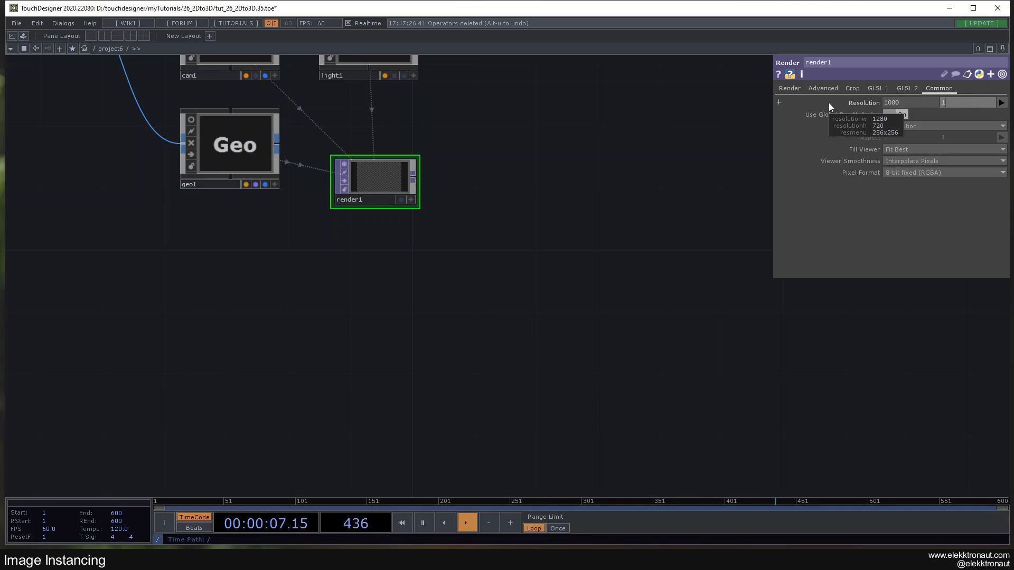
{"action": "type", "text": "080"}
{"action": "key", "text": "Return"}
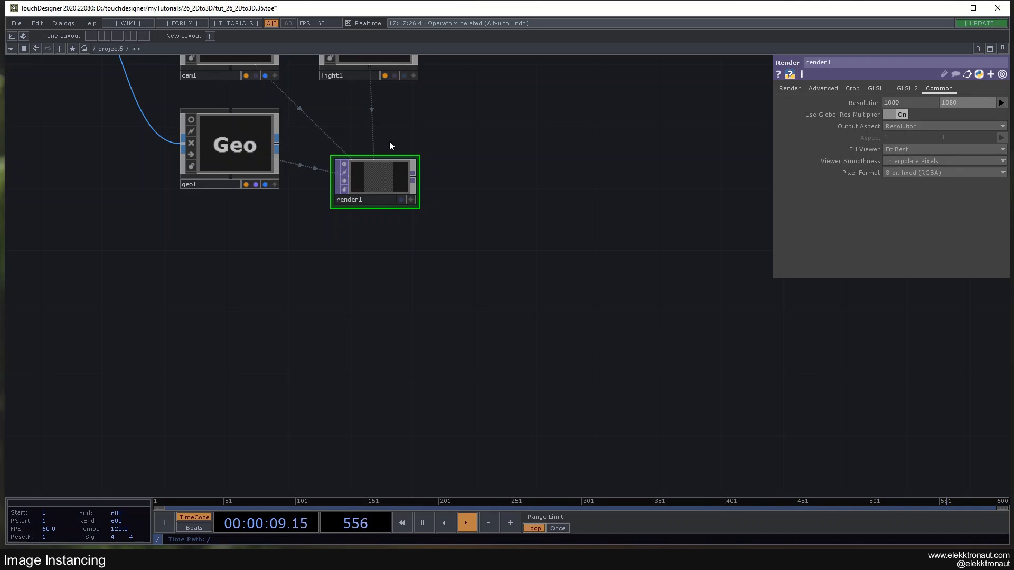
{"action": "left_click", "coordinate": [908, 176]}
{"action": "left_click", "coordinate": [925, 208]}
Step: Set the anti-aliasing of render1 to 16x (High)
{"action": "scroll", "coordinate": [389, 169], "scroll_direction": "up", "scroll_amount": 1}
{"action": "scroll", "coordinate": [388, 169], "scroll_direction": "up", "scroll_amount": 2}
{"action": "scroll", "coordinate": [390, 165], "scroll_direction": "down", "scroll_amount": 4}
{"action": "left_click", "coordinate": [790, 88]}
{"action": "left_click_drag", "start_coordinate": [617, 150], "coordinate": [570, 178]}
{"action": "left_click", "coordinate": [888, 150]}
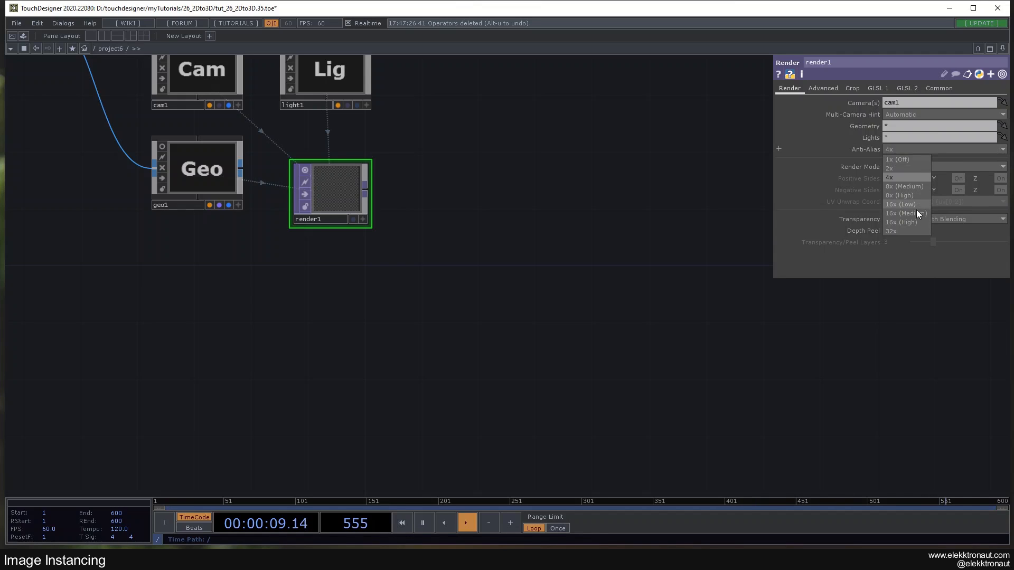
{"action": "left_click", "coordinate": [898, 222]}
{"action": "left_click_drag", "start_coordinate": [479, 194], "coordinate": [402, 167]}
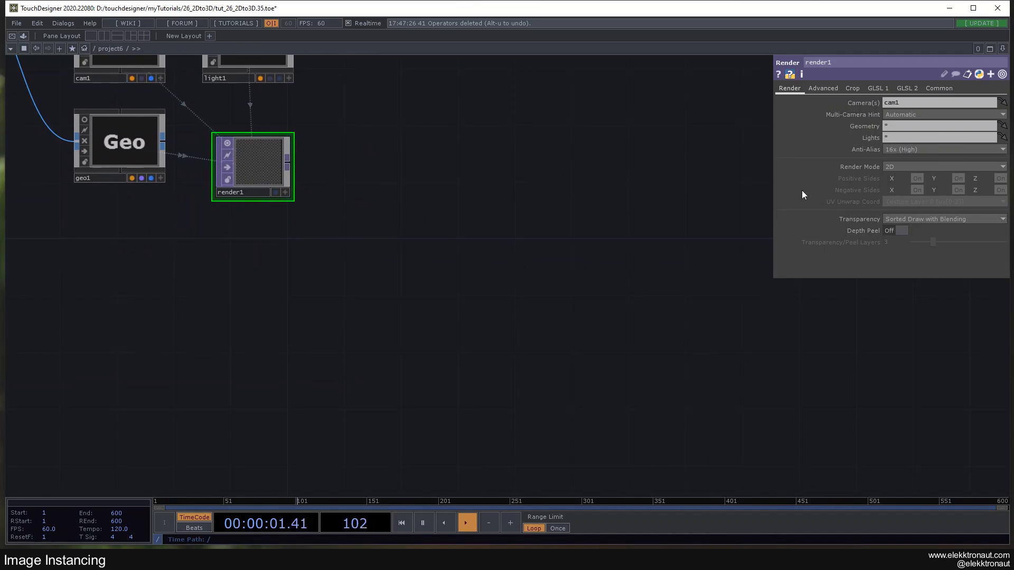
Step: Append a Luma Blur TOP to the output of render1
{"action": "right_click", "coordinate": [289, 161]}
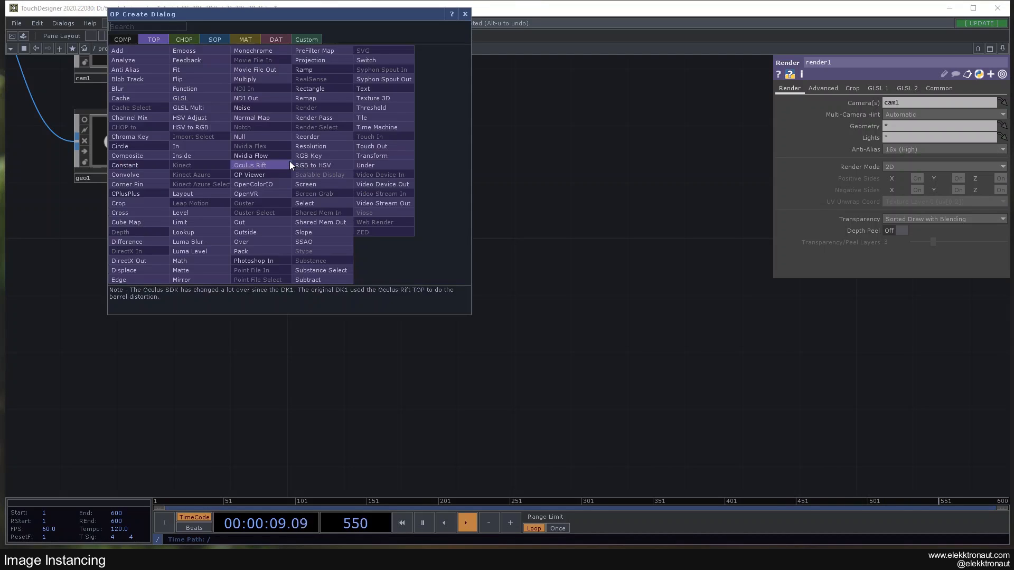
{"action": "left_click", "coordinate": [196, 242]}
{"action": "left_click", "coordinate": [394, 170]}
{"action": "left_click", "coordinate": [369, 167]}
{"action": "left_click_drag", "start_coordinate": [442, 170], "coordinate": [335, 160]}
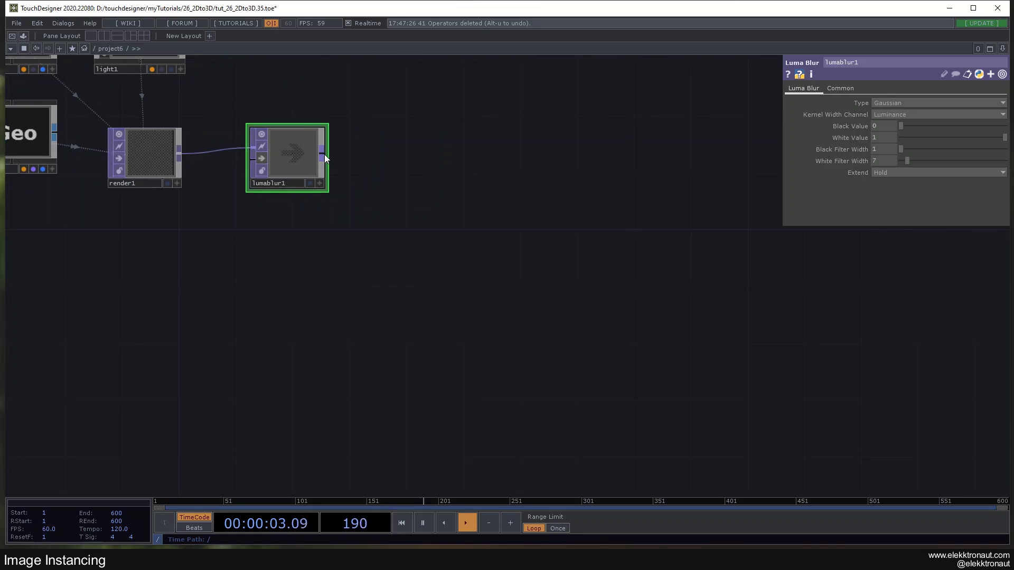
Step: Append an RGB Key TOP to lumablur1, leaving room for another node between them
{"action": "right_click", "coordinate": [324, 154]}
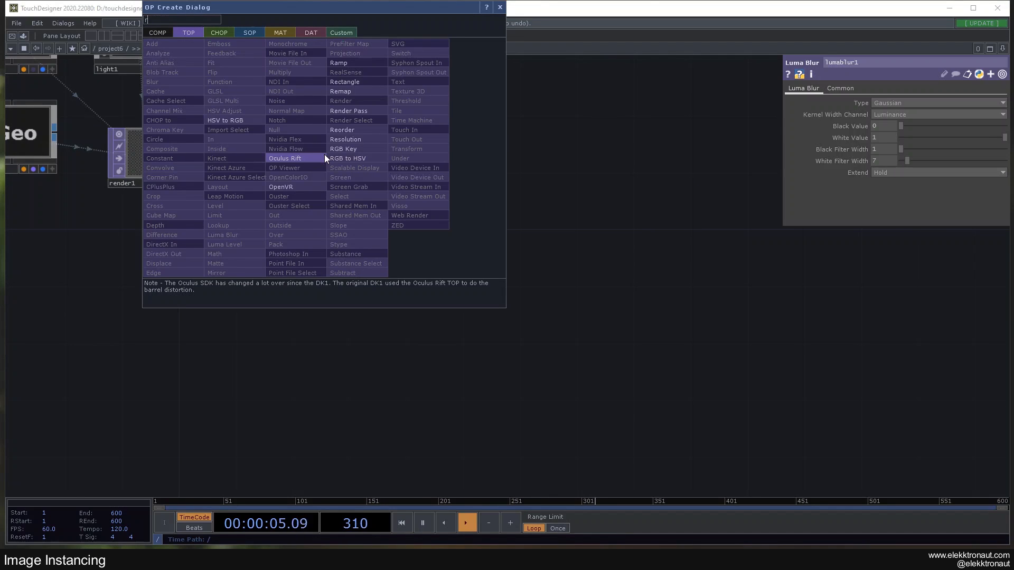
{"action": "left_click", "coordinate": [346, 148]}
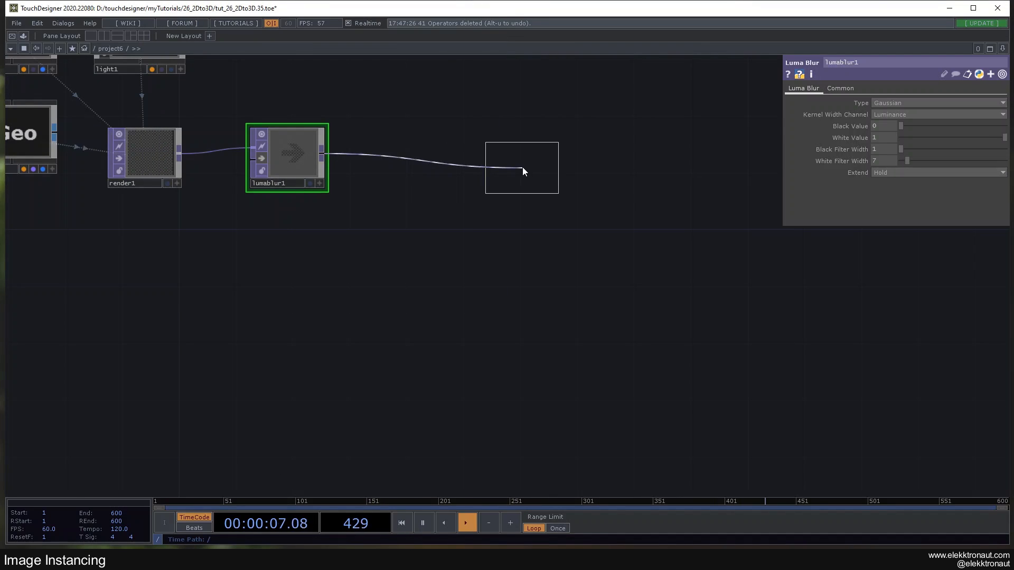
{"action": "left_click", "coordinate": [522, 167]}
{"action": "left_click_drag", "start_coordinate": [528, 149], "coordinate": [561, 190]}
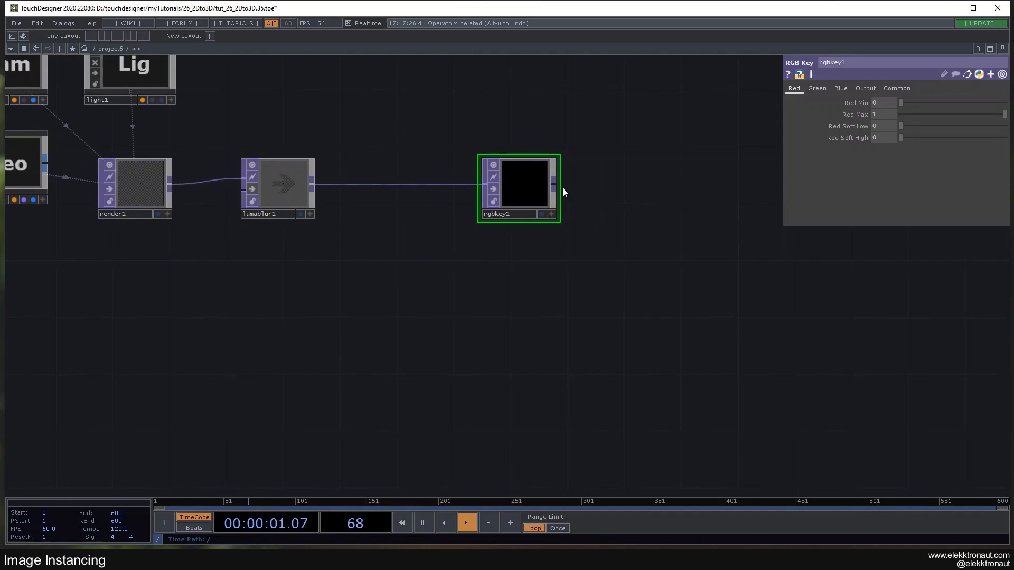
Step: Append a Null TOP right after rgbkey1
{"action": "right_click", "coordinate": [553, 185]}
{"action": "left_click", "coordinate": [539, 182]}
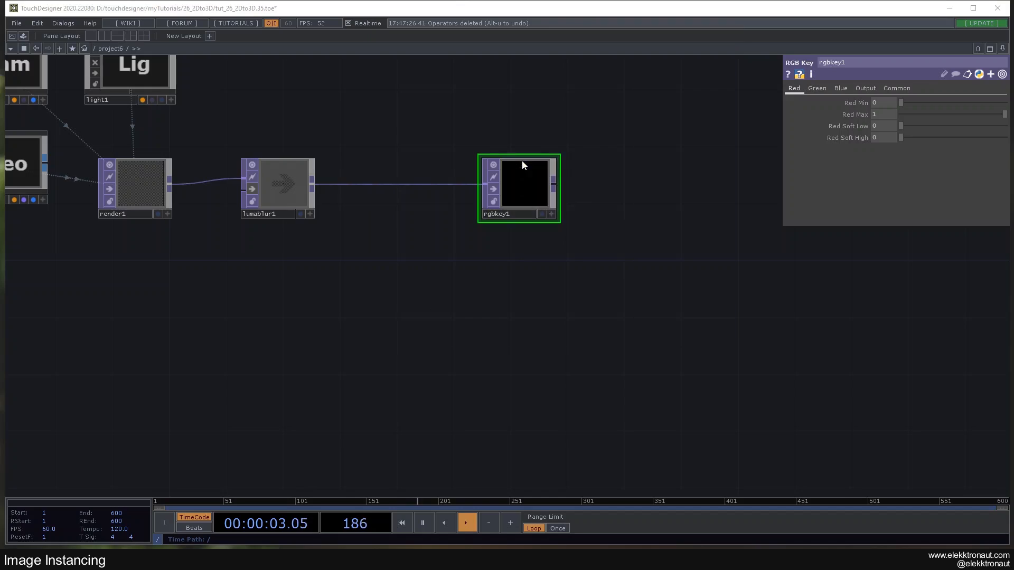
{"action": "left_click", "coordinate": [610, 195]}
{"action": "left_click_drag", "start_coordinate": [610, 194], "coordinate": [623, 195]}
Step: Rename the new null as bg and display it as the network background
{"action": "left_click", "coordinate": [600, 214]}
{"action": "type", "text": "bg"}
{"action": "key", "text": "Return"}
{"action": "left_click", "coordinate": [640, 214]}
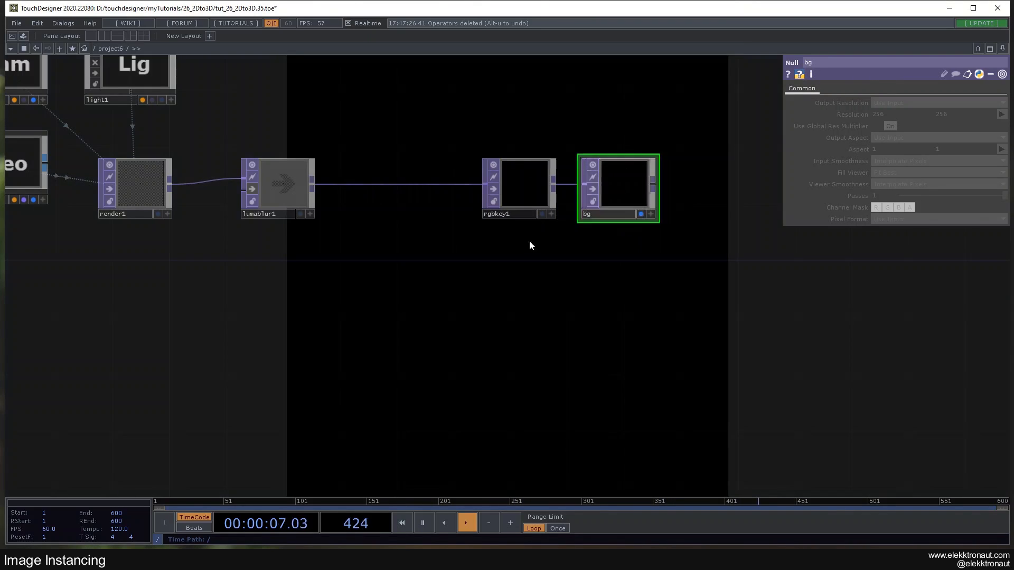
Step: Move constant1 and null1 together farther away from the box geometry nodes to free up space
{"action": "scroll", "coordinate": [425, 243], "scroll_direction": "down", "scroll_amount": 2}
{"action": "scroll", "coordinate": [424, 242], "scroll_direction": "down", "scroll_amount": 2}
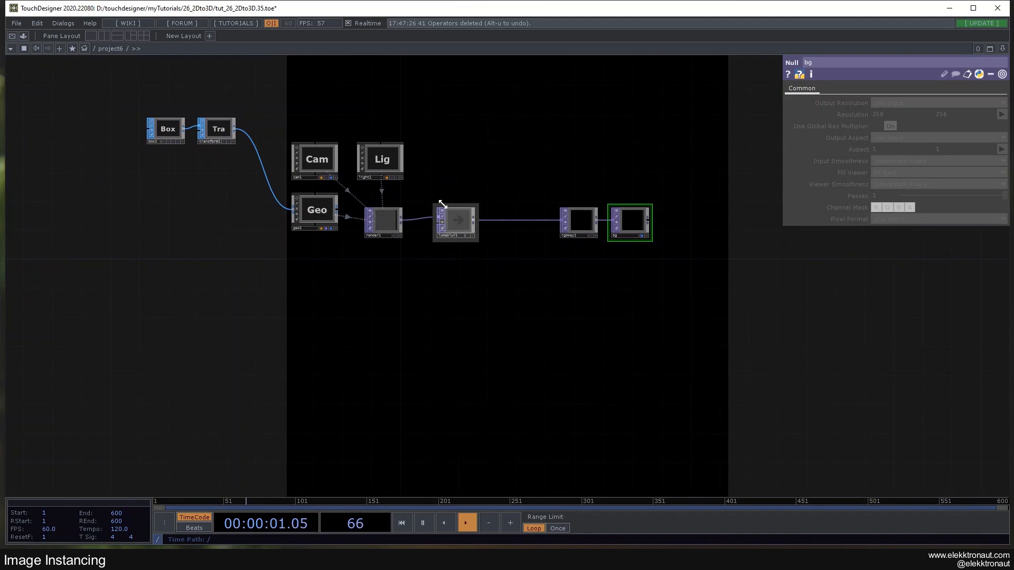
{"action": "left_click_drag", "start_coordinate": [355, 249], "coordinate": [473, 315]}
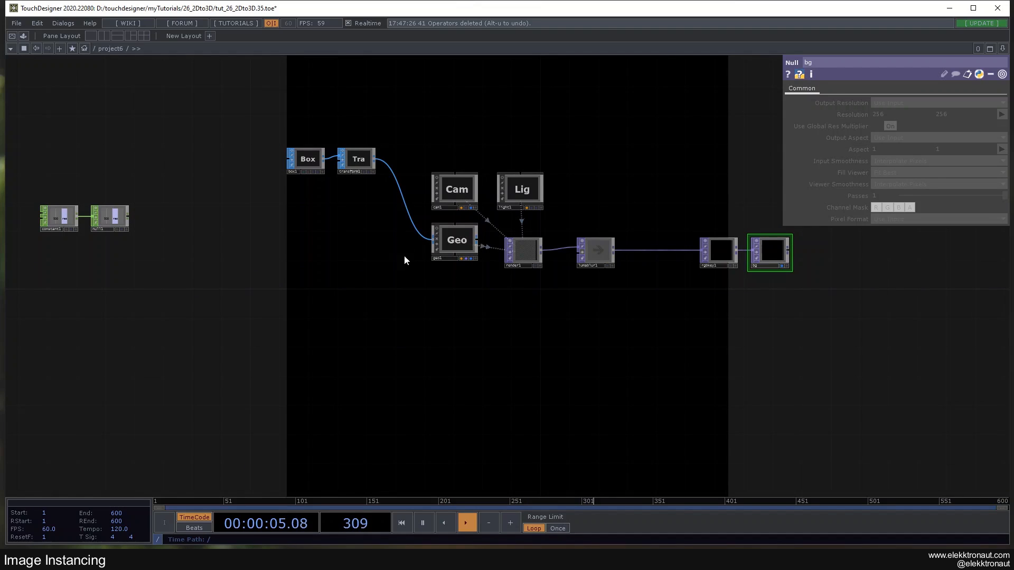
{"action": "left_click_drag", "start_coordinate": [291, 295], "coordinate": [598, 273]}
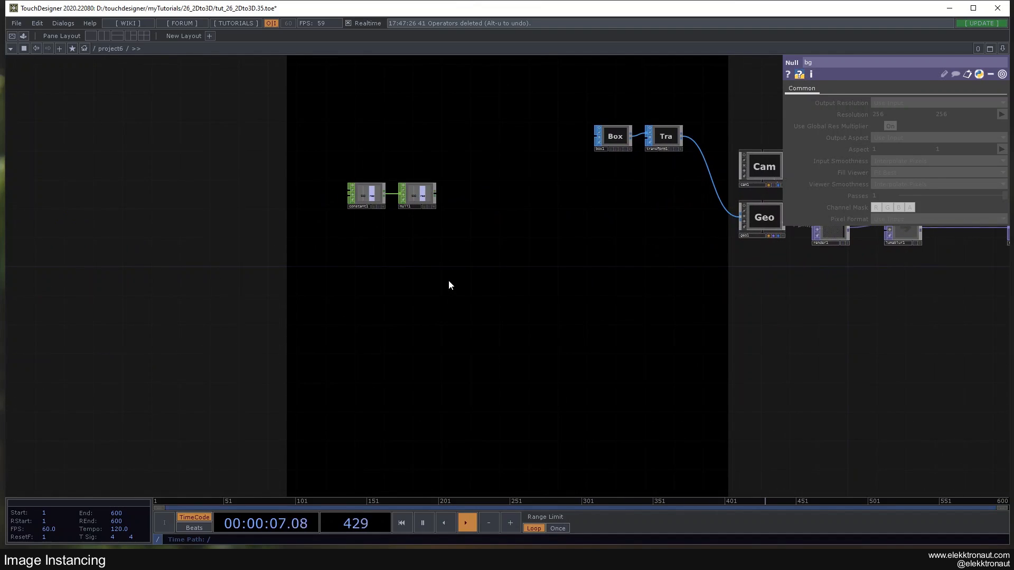
{"action": "right_click_drag", "start_coordinate": [330, 153], "coordinate": [466, 230]}
{"action": "left_click_drag", "start_coordinate": [364, 195], "coordinate": [226, 174]}
Step: Add a Ramp TOP in the empty area below the constant and null pair
{"action": "key", "text": "Tab"}
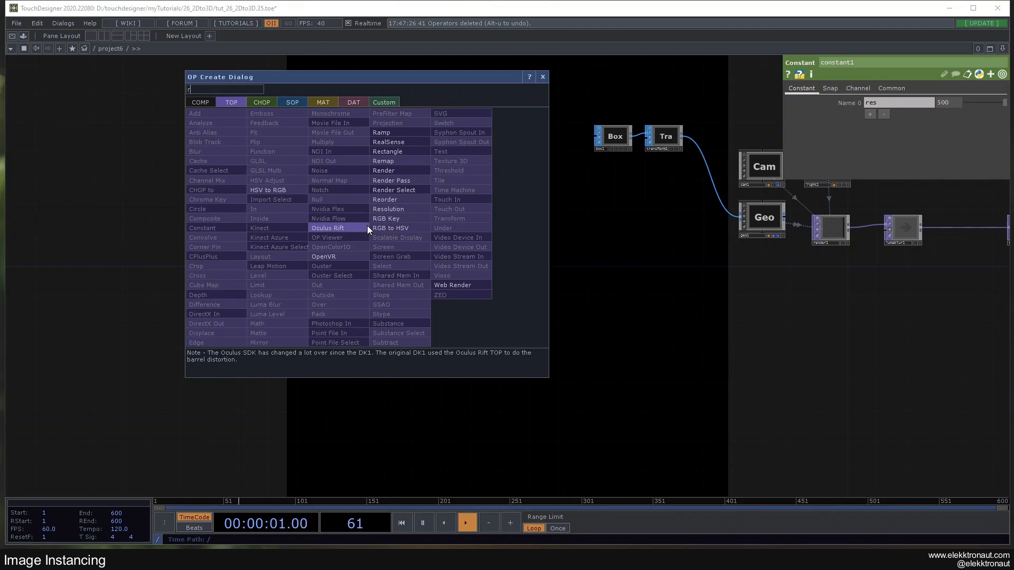
{"action": "left_click", "coordinate": [390, 141]}
{"action": "left_click", "coordinate": [368, 252]}
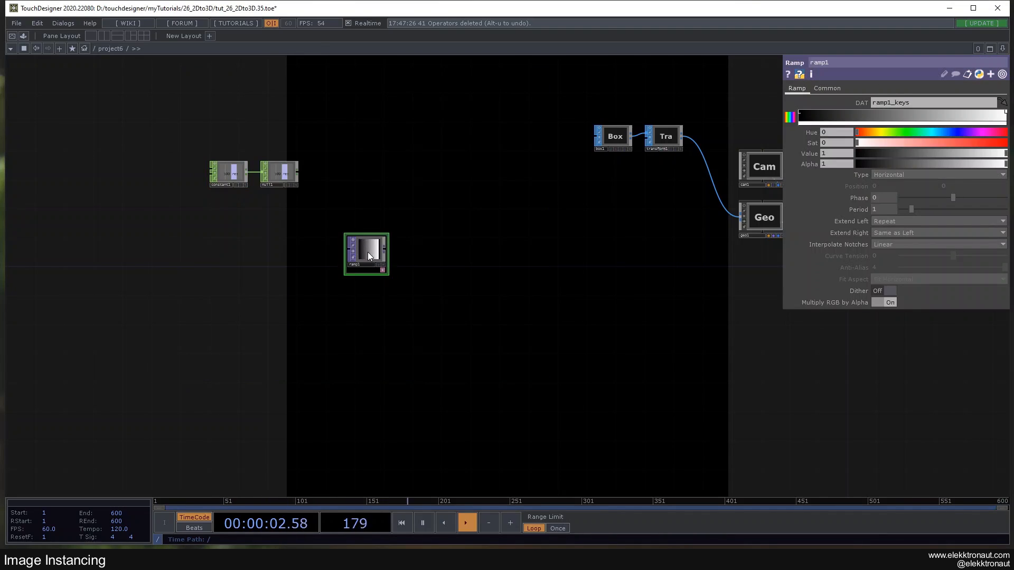
Step: Switch ramp1's color controls to RGB and make its white key red with Green 0 and Blue 0
{"action": "scroll", "coordinate": [368, 251], "scroll_direction": "up", "scroll_amount": 4}
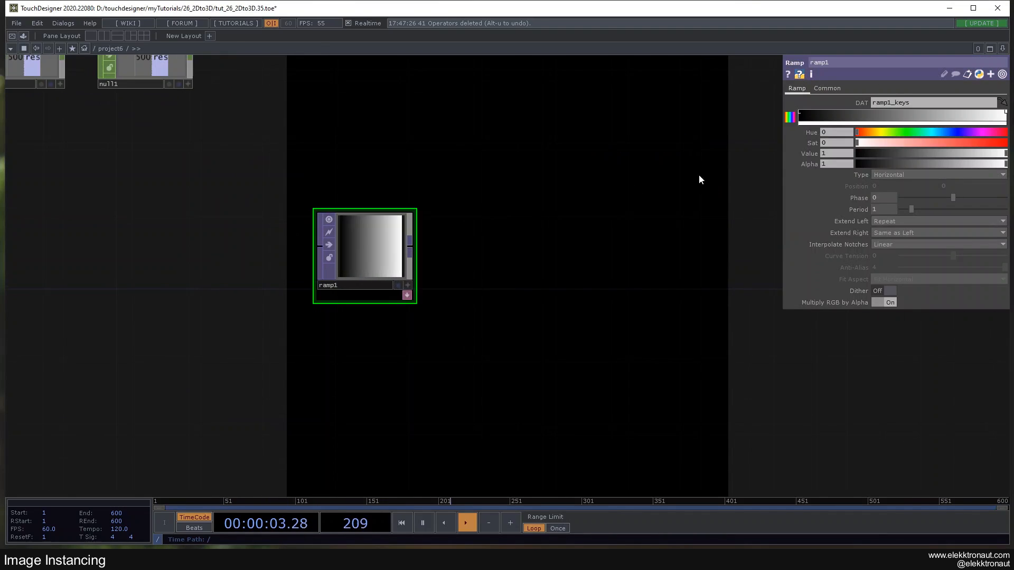
{"action": "left_click", "coordinate": [790, 117]}
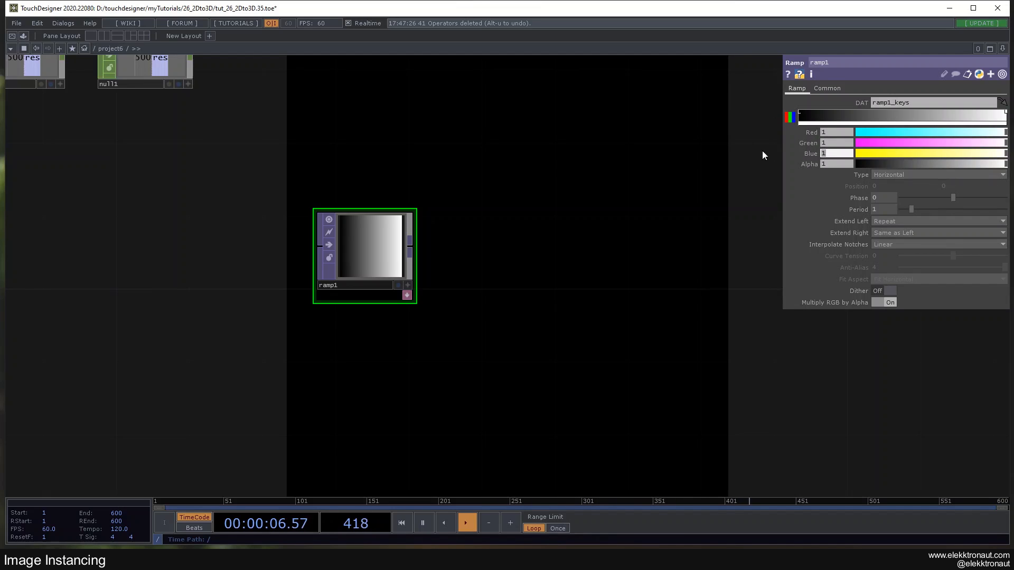
{"action": "type", "text": "0"}
{"action": "left_click", "coordinate": [836, 143]}
{"action": "type", "text": "0"}
{"action": "key", "text": "Return"}
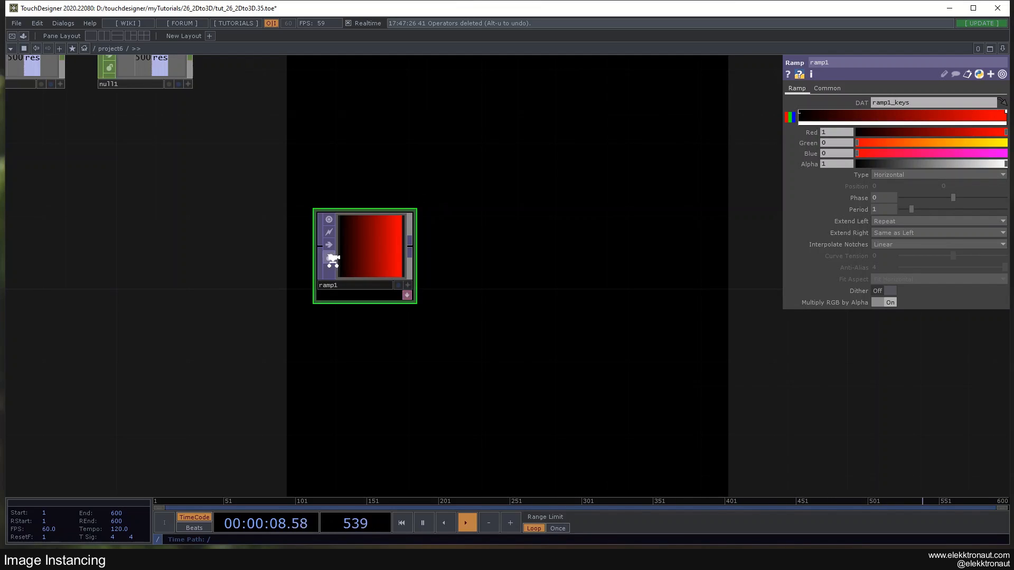
Step: Duplicate ramp1 directly below itself and set the copy's type to Vertical
{"action": "scroll", "coordinate": [330, 264], "scroll_direction": "up", "scroll_amount": 2}
{"action": "scroll", "coordinate": [516, 233], "scroll_direction": "down", "scroll_amount": 3}
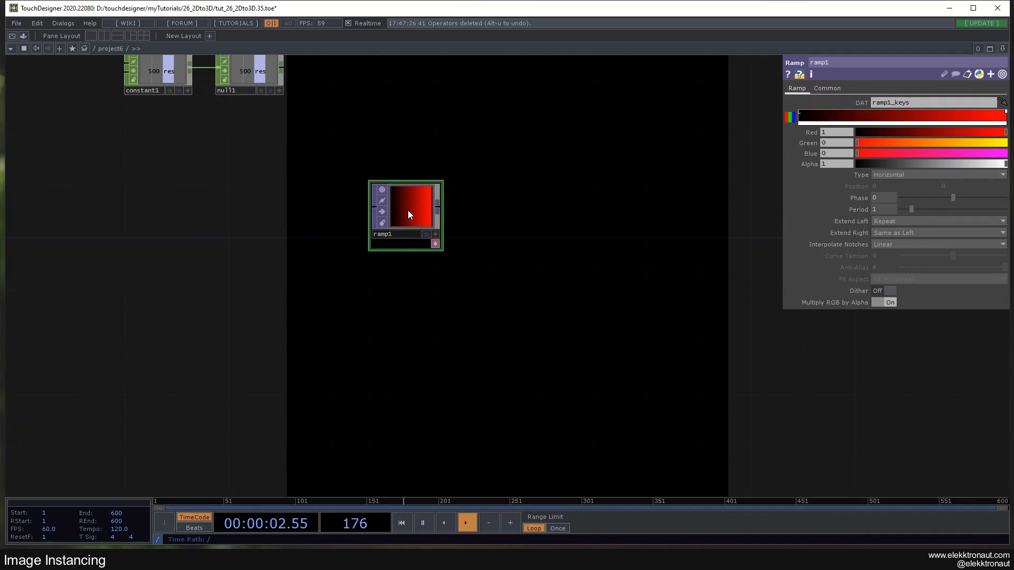
{"action": "key", "text": "ctrl+c"}
{"action": "key", "text": "ctrl+v"}
{"action": "left_click", "coordinate": [885, 174]}
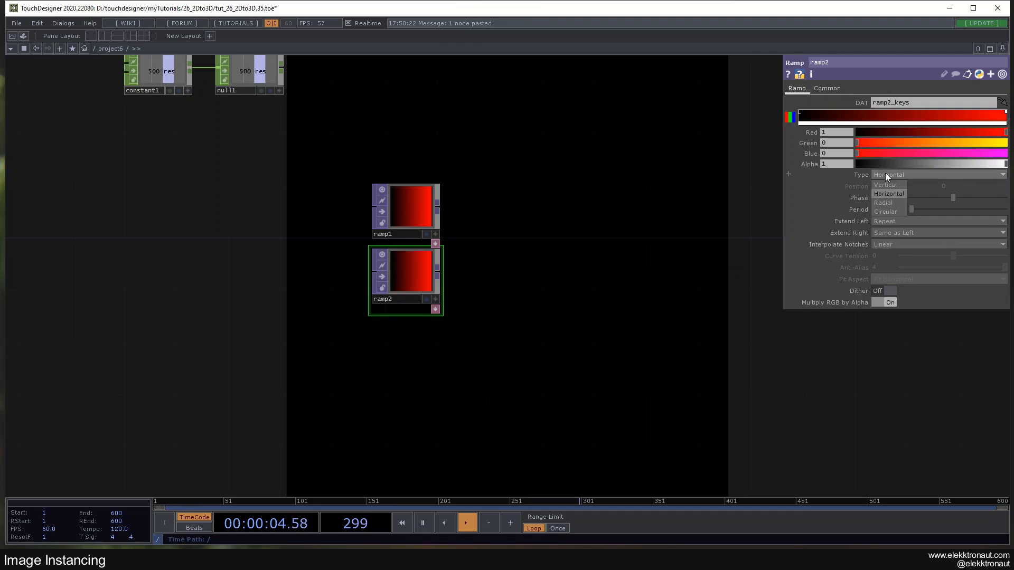
{"action": "left_click", "coordinate": [886, 185]}
Step: Make the red key of ramp2 green with Red 0 and Green 1
{"action": "left_click", "coordinate": [830, 133]}
{"action": "type", "text": "0"}
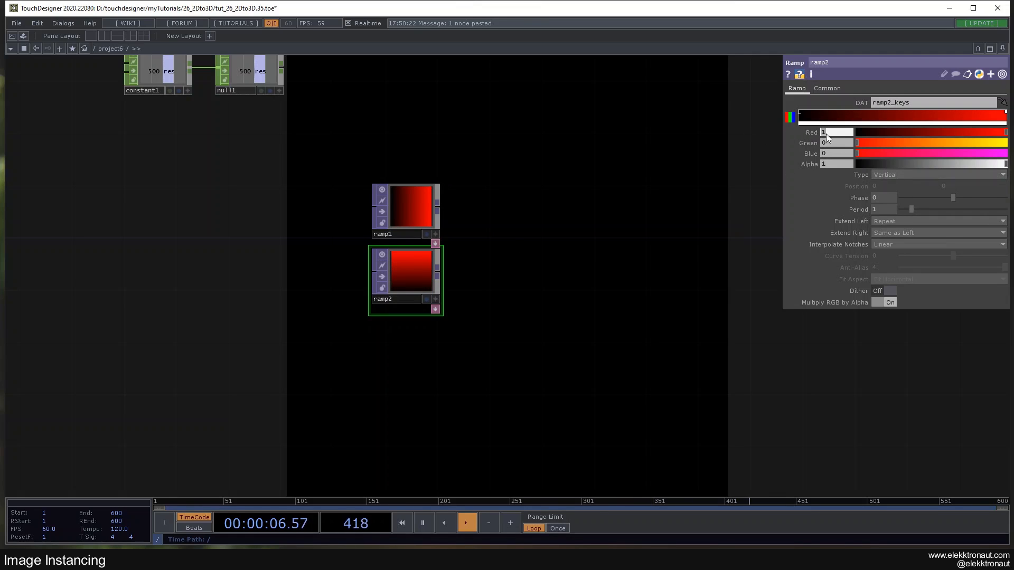
{"action": "key", "text": "Tab"}
{"action": "type", "text": "1"}
{"action": "key", "text": "Return"}
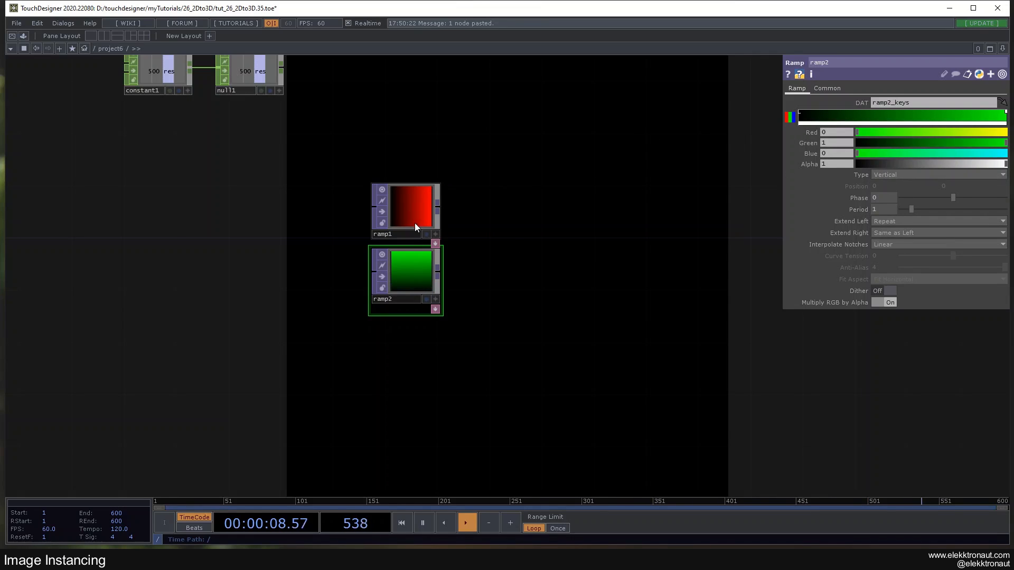
Step: Shift both ramps together, and move ramp1 up to leave a gap above ramp2
{"action": "right_click_drag", "start_coordinate": [443, 251], "coordinate": [446, 261]}
{"action": "left_click_drag", "start_coordinate": [399, 274], "coordinate": [360, 246]}
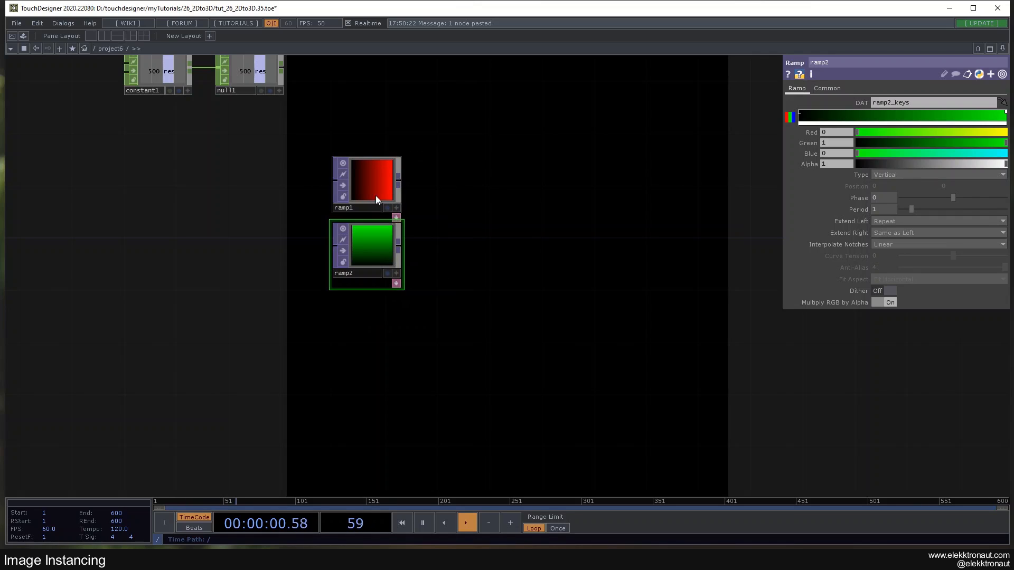
{"action": "scroll", "coordinate": [378, 193], "scroll_direction": "up", "scroll_amount": 3}
{"action": "left_click", "coordinate": [348, 178]}
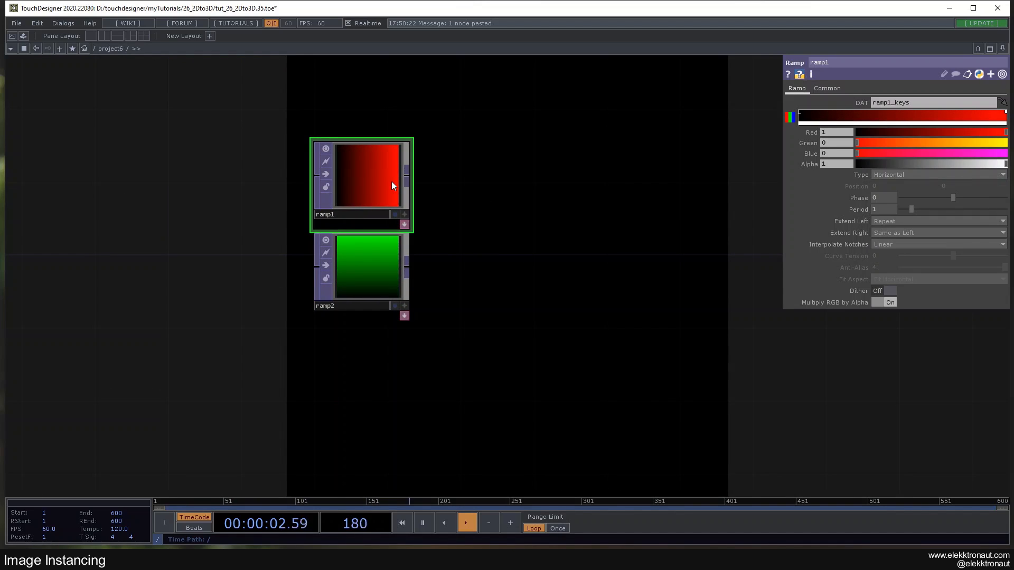
{"action": "left_click_drag", "start_coordinate": [343, 172], "coordinate": [378, 162]}
{"action": "left_click", "coordinate": [399, 283]}
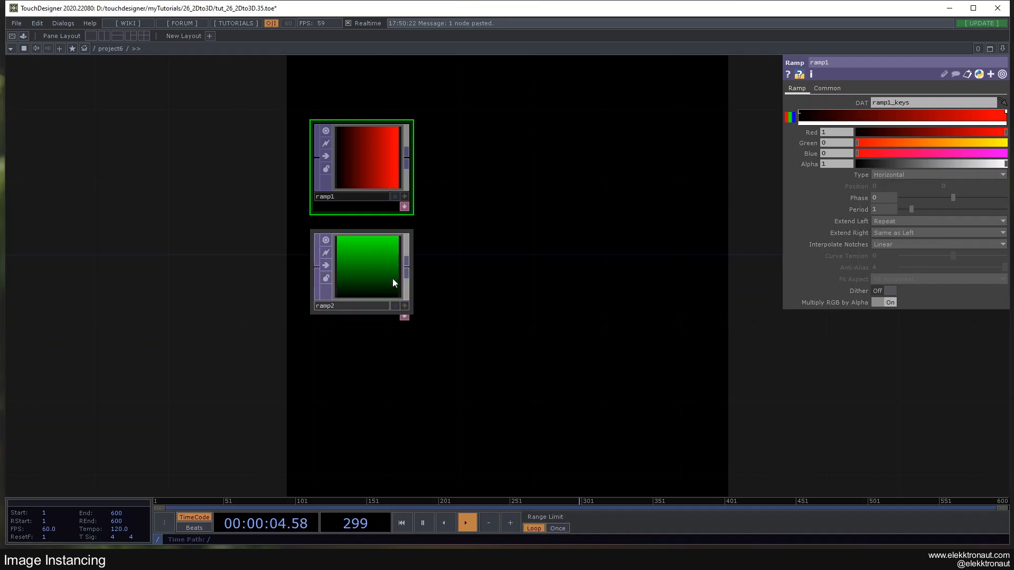
Step: Append a Math TOP to ramp1 and show its range settings
{"action": "left_click", "coordinate": [363, 188]}
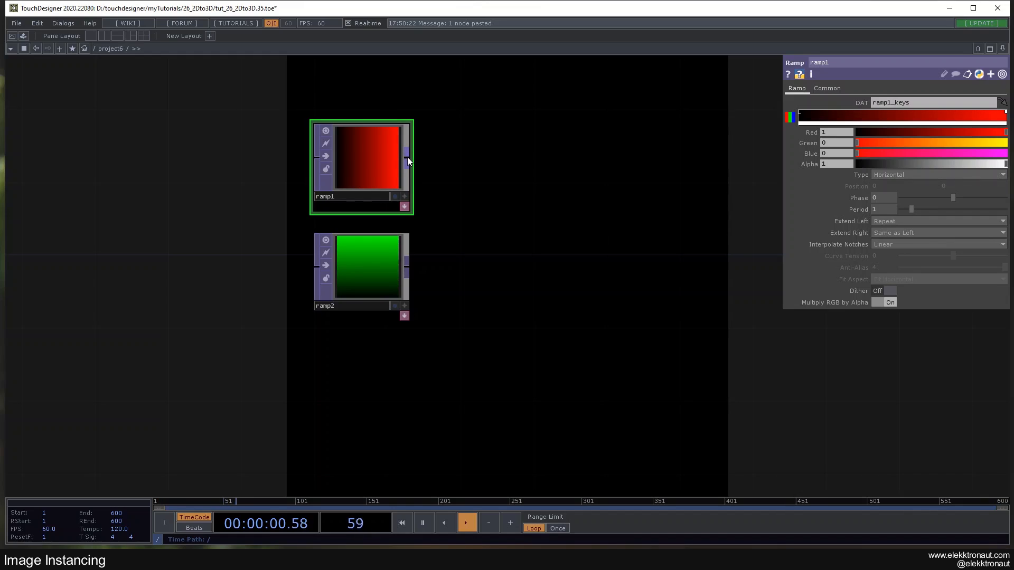
{"action": "key", "text": "Tab"}
{"action": "type", "text": "m"}
{"action": "left_click", "coordinate": [298, 257]}
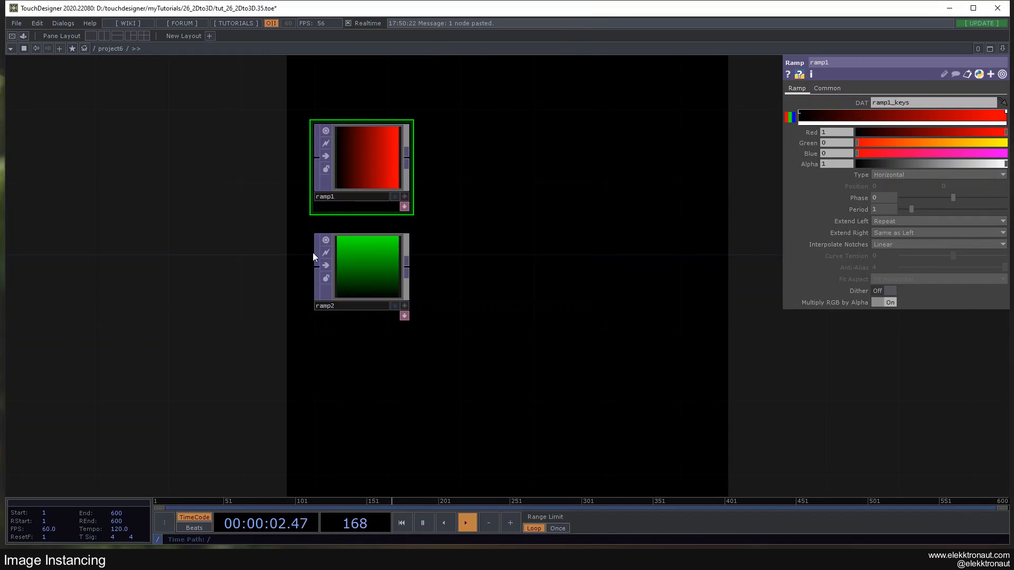
{"action": "left_click", "coordinate": [505, 164]}
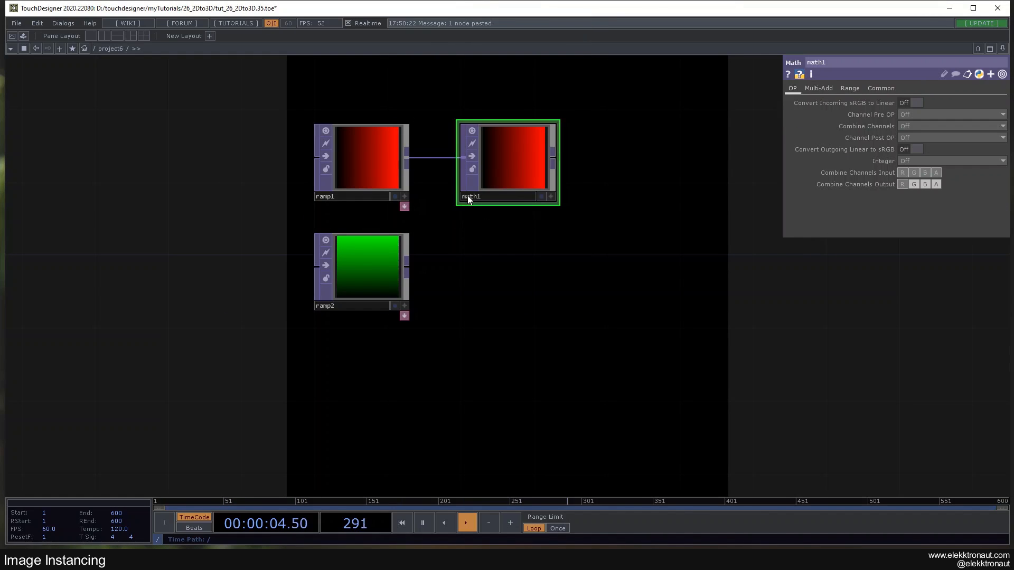
{"action": "left_click", "coordinate": [850, 89]}
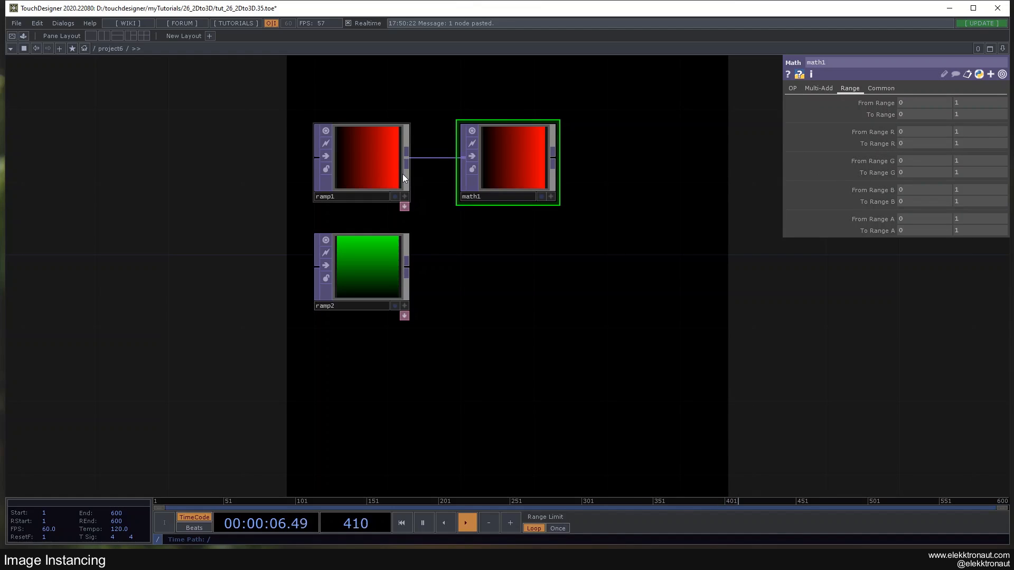
Step: Select ramp1 and ramp2 together and set their pixel format to 32-bit float (RGBA)
{"action": "right_click_drag", "start_coordinate": [383, 97], "coordinate": [366, 293]}
{"action": "left_click", "coordinate": [838, 89]}
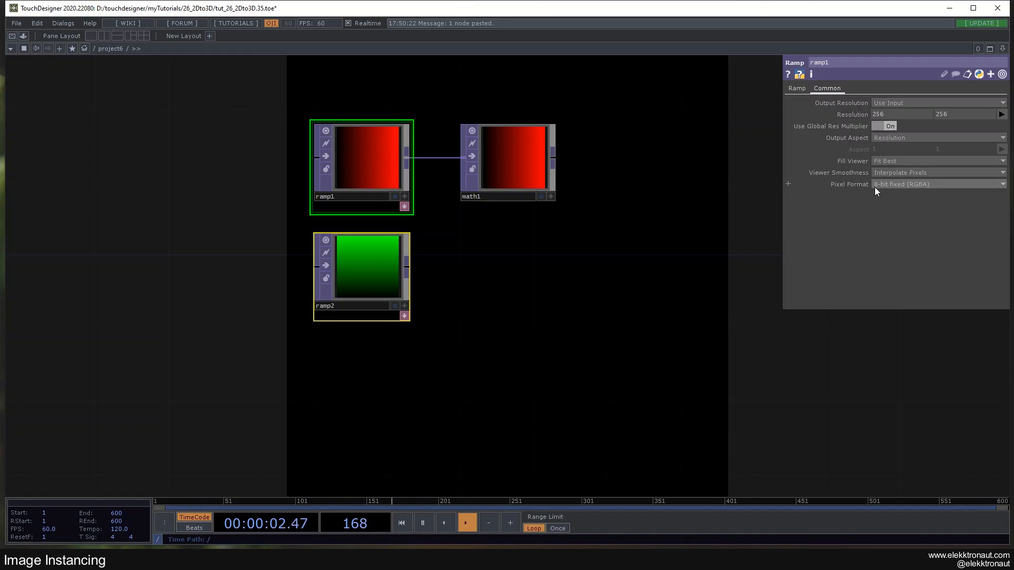
{"action": "left_click", "coordinate": [914, 185]}
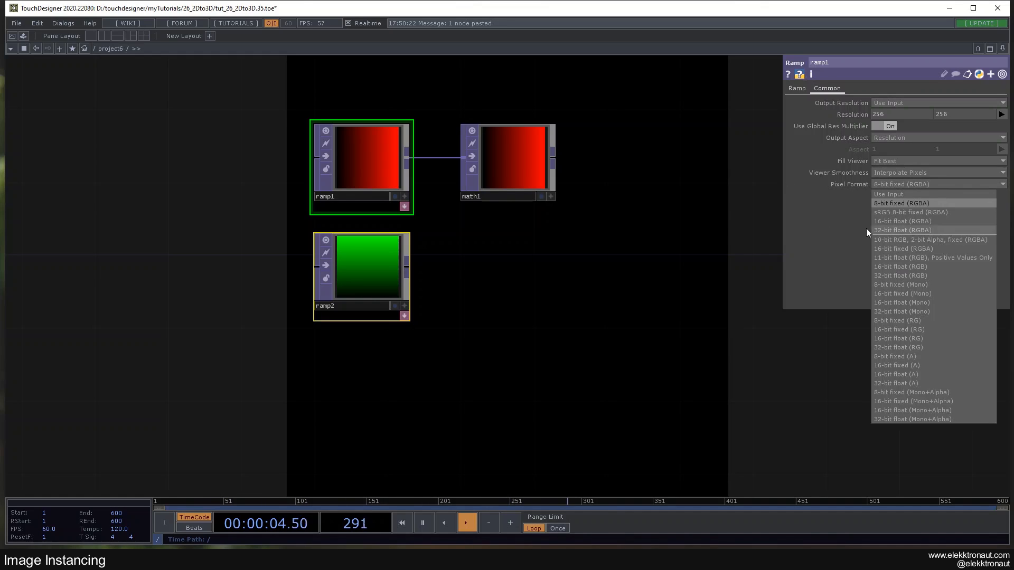
{"action": "left_click", "coordinate": [884, 230]}
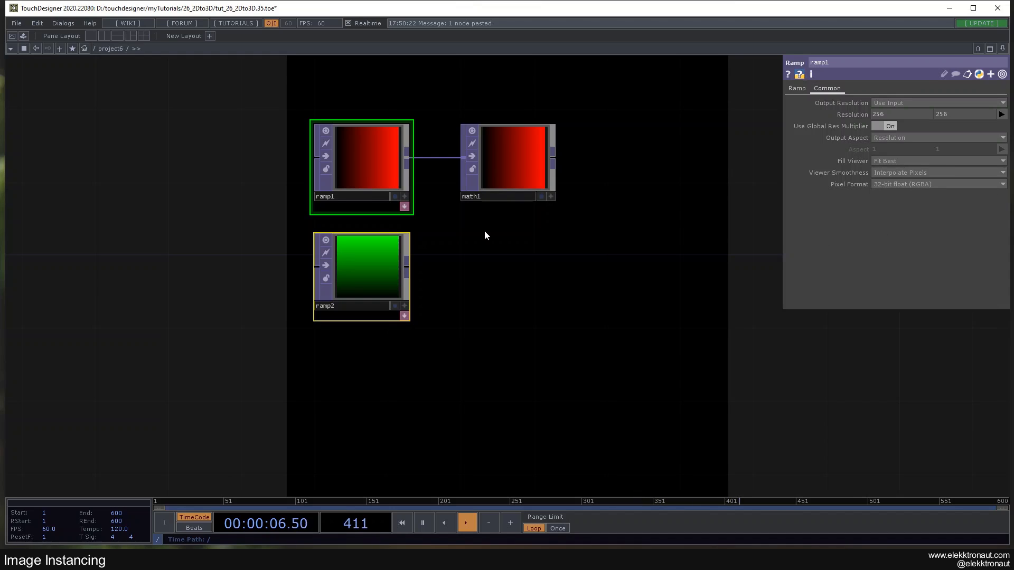
{"action": "left_click", "coordinate": [464, 234]}
Step: Set math1's To Range to -5 and 5
{"action": "left_click", "coordinate": [507, 166]}
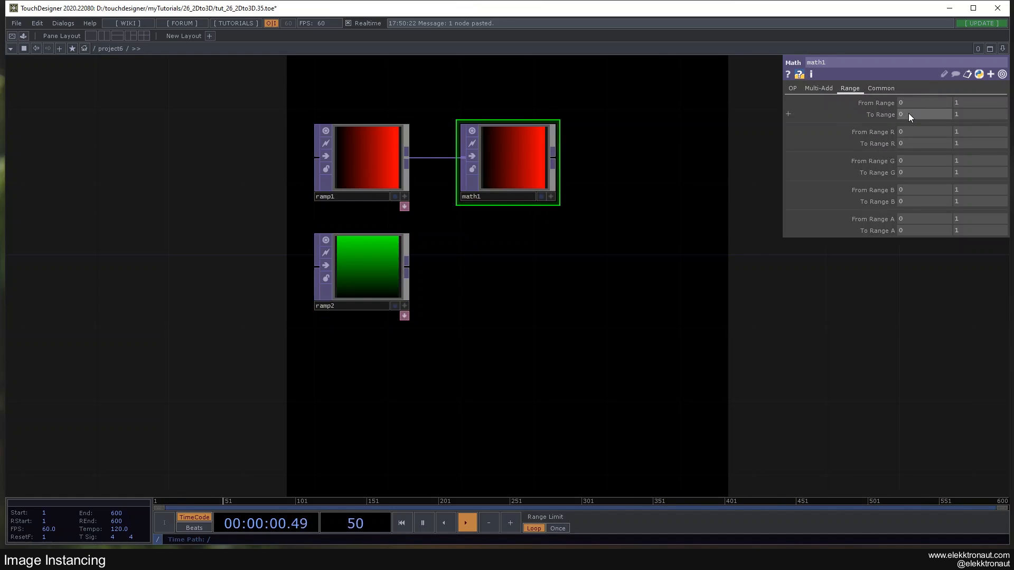
{"action": "type", "text": "-5"}
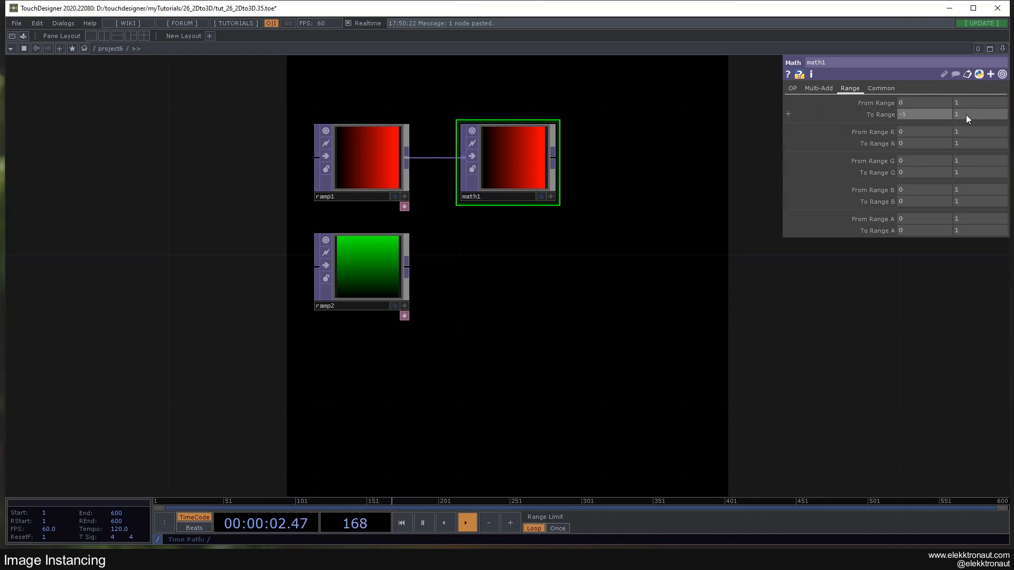
{"action": "left_click", "coordinate": [965, 115]}
{"action": "type", "text": "5"}
{"action": "left_click", "coordinate": [679, 124]}
{"action": "left_click_drag", "start_coordinate": [523, 237], "coordinate": [488, 183]}
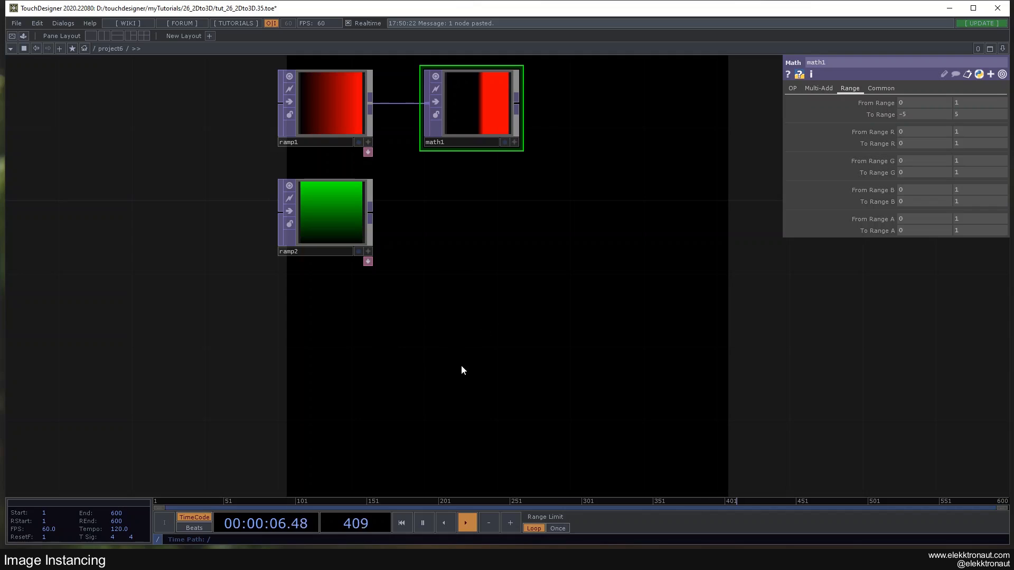
Step: Duplicate math1 below itself and feed the copy from ramp2 instead of ramp1
{"action": "key", "text": "ctrl+c"}
{"action": "key", "text": "ctrl+v"}
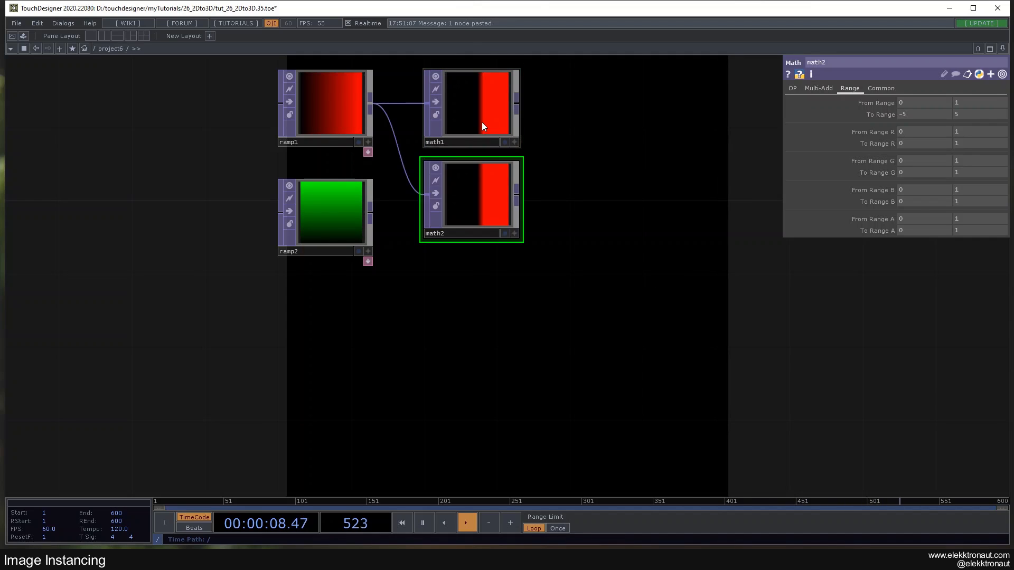
{"action": "left_click_drag", "start_coordinate": [371, 208], "coordinate": [424, 195]}
{"action": "left_click_drag", "start_coordinate": [492, 186], "coordinate": [496, 204]}
{"action": "left_click_drag", "start_coordinate": [560, 196], "coordinate": [440, 214]}
{"action": "middle_click_drag", "start_coordinate": [464, 201], "coordinate": [450, 191]}
{"action": "left_click_drag", "start_coordinate": [450, 192], "coordinate": [403, 208]}
Step: Add a Reorder TOP after math1 and connect math2 to its second input
{"action": "key", "text": "Tab"}
{"action": "type", "text": "re"}
{"action": "left_click", "coordinate": [370, 151]}
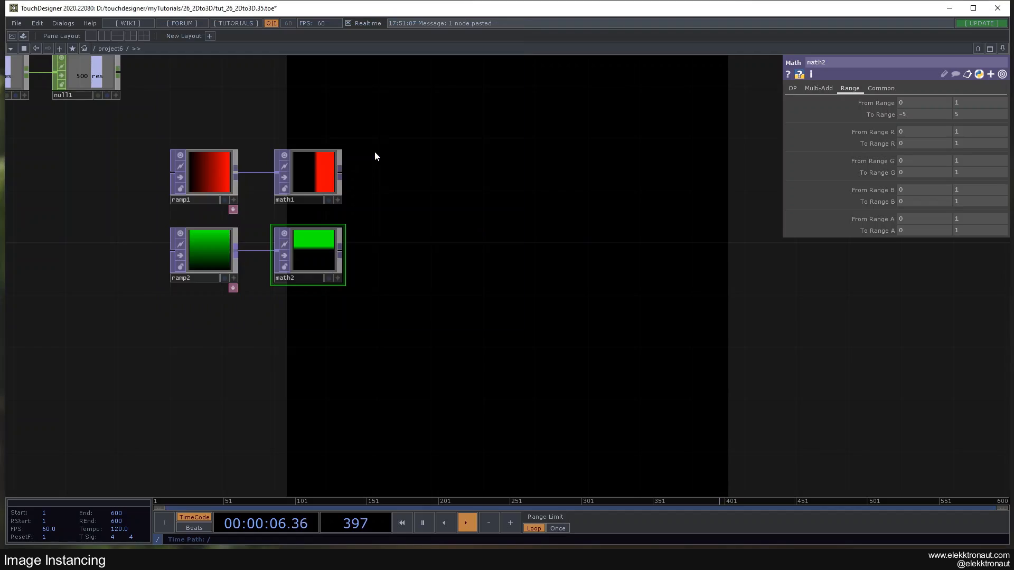
{"action": "left_click", "coordinate": [499, 220]}
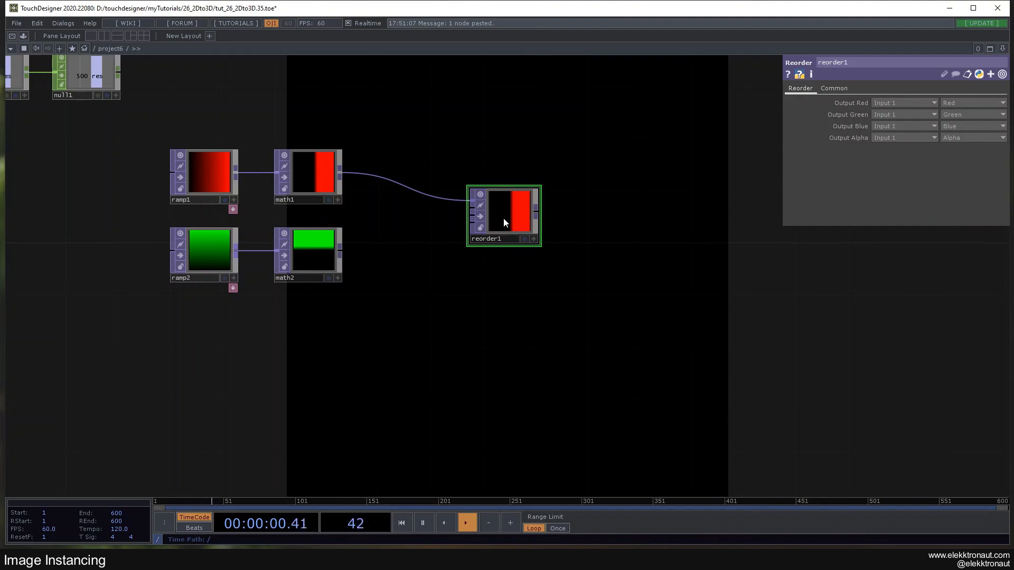
{"action": "left_click_drag", "start_coordinate": [383, 283], "coordinate": [401, 250]}
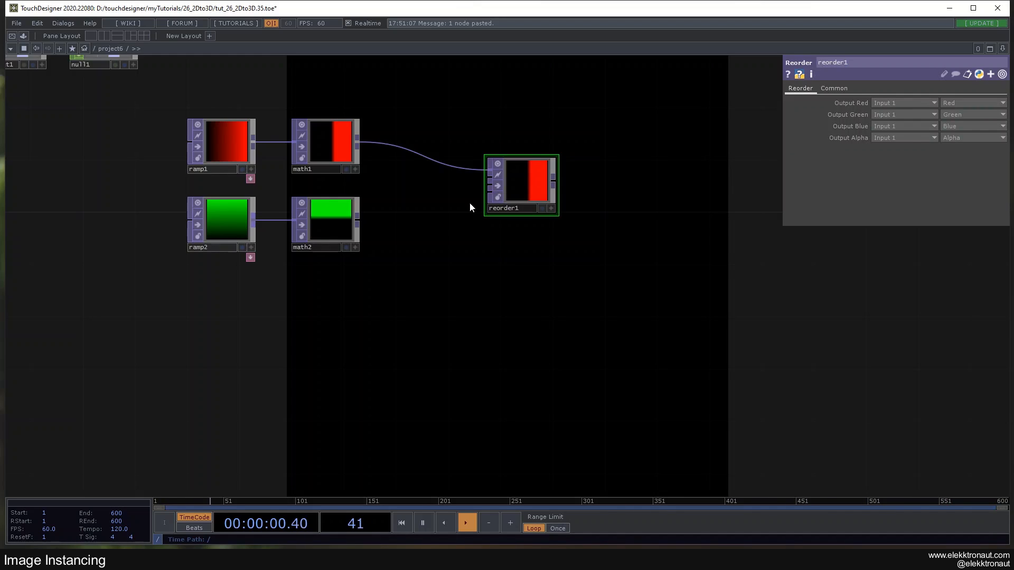
{"action": "scroll", "coordinate": [489, 169], "scroll_direction": "up", "scroll_amount": 5}
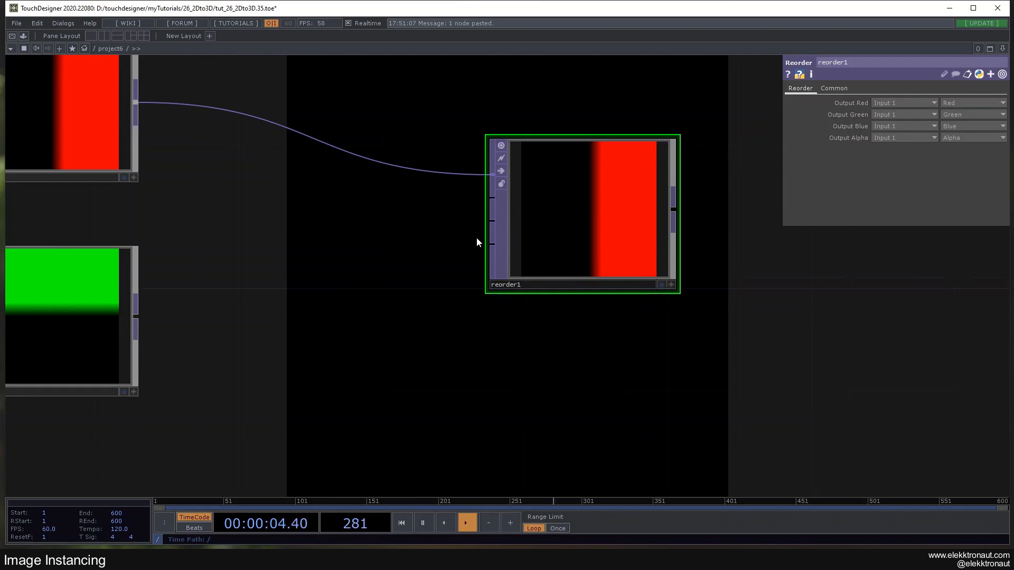
{"action": "scroll", "coordinate": [470, 241], "scroll_direction": "down", "scroll_amount": 5}
{"action": "left_click_drag", "start_coordinate": [460, 242], "coordinate": [469, 226]}
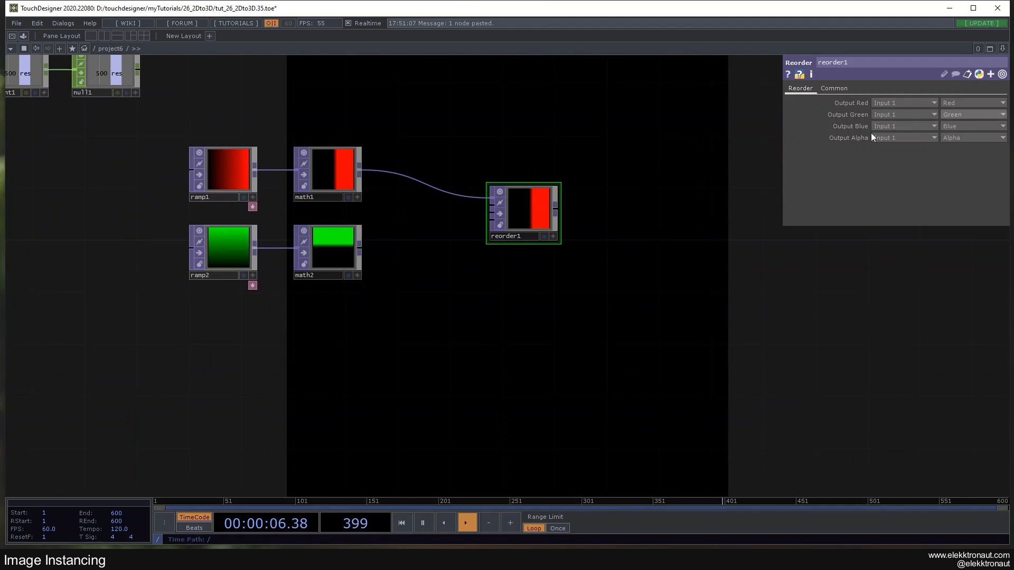
{"action": "left_click_drag", "start_coordinate": [360, 244], "coordinate": [491, 208]}
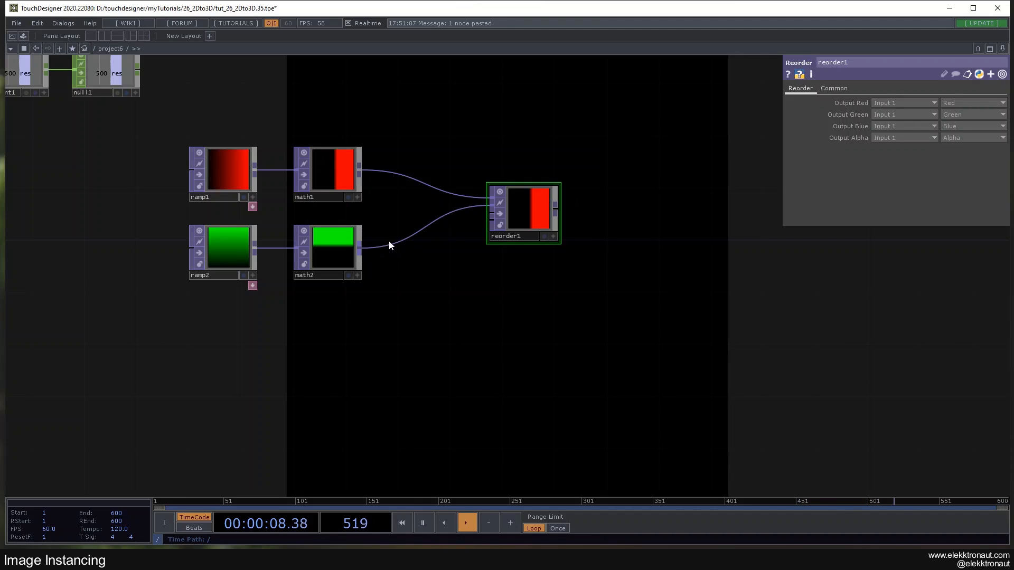
Step: Set reorder1's Output Green source to Input 2, Output Blue to Input 3 and Output Alpha to Input 4
{"action": "scroll", "coordinate": [388, 240], "scroll_direction": "up", "scroll_amount": 2}
{"action": "left_click", "coordinate": [305, 138]}
{"action": "left_click", "coordinate": [332, 254]}
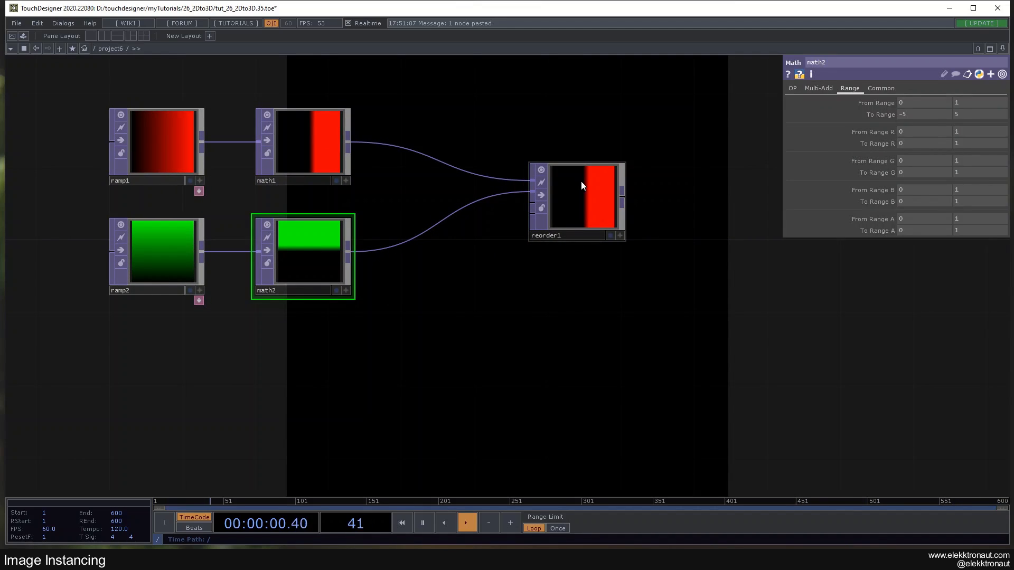
{"action": "left_click", "coordinate": [581, 181]}
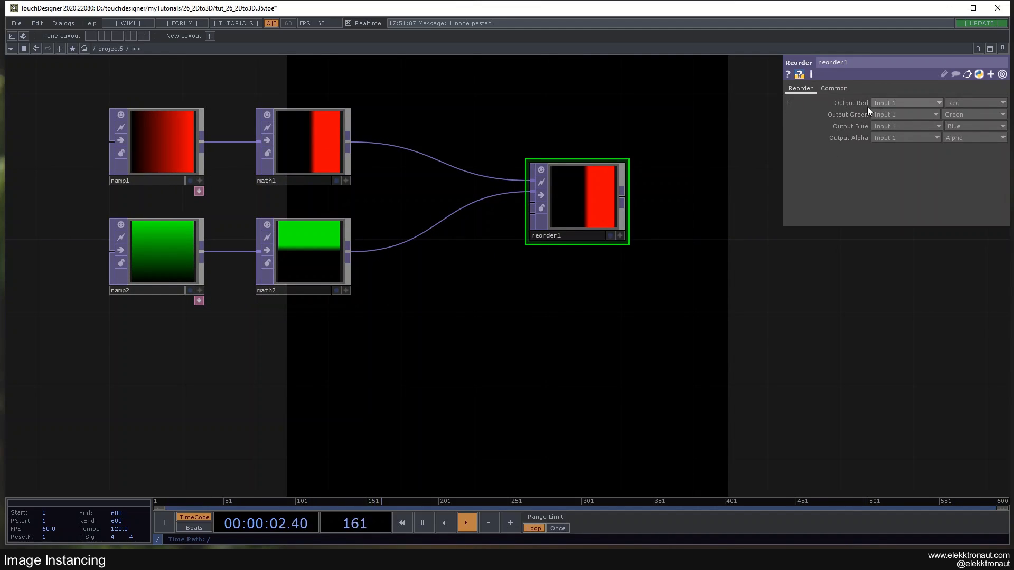
{"action": "left_click", "coordinate": [880, 114]}
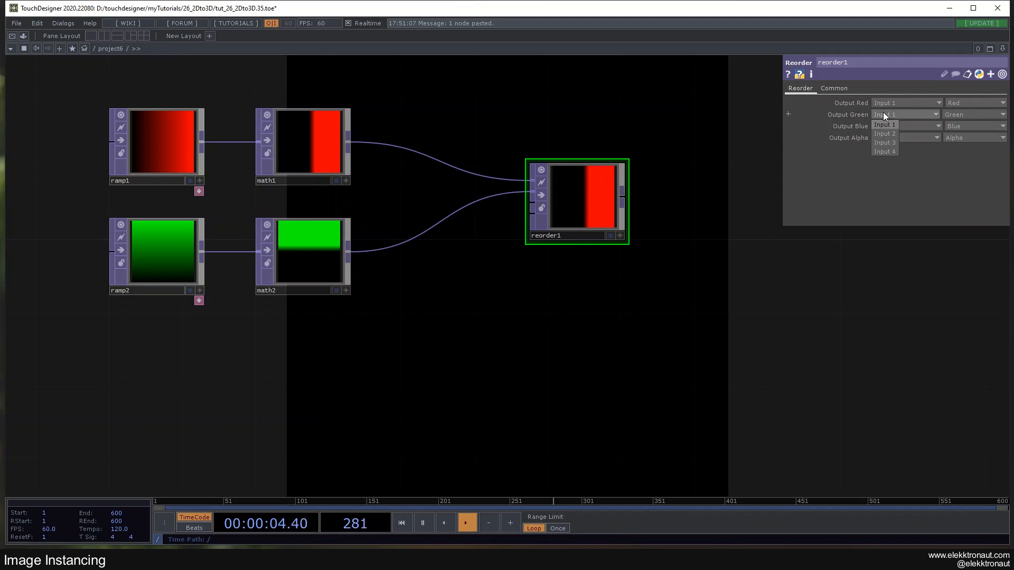
{"action": "left_click", "coordinate": [887, 135]}
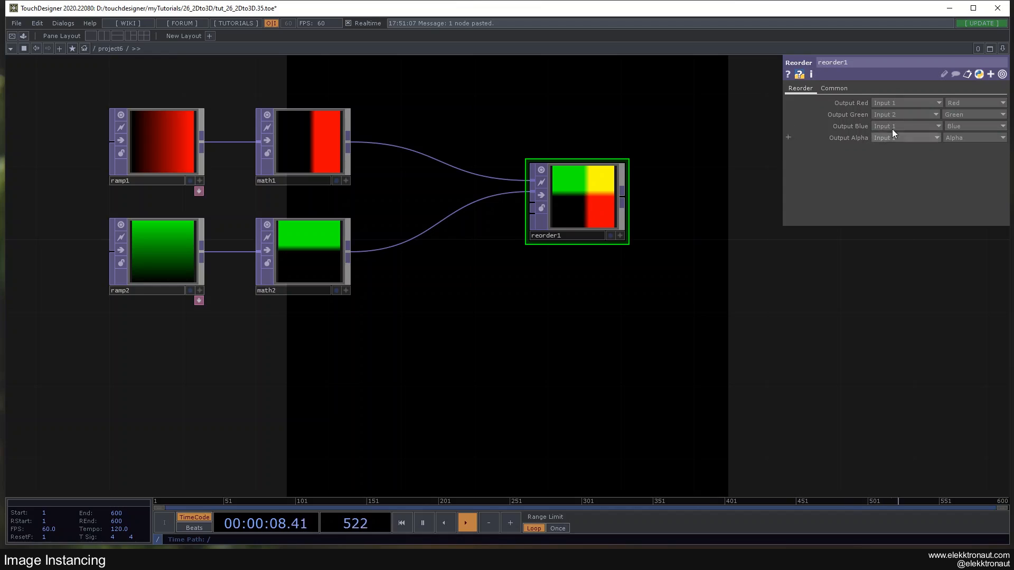
{"action": "left_click", "coordinate": [884, 127]}
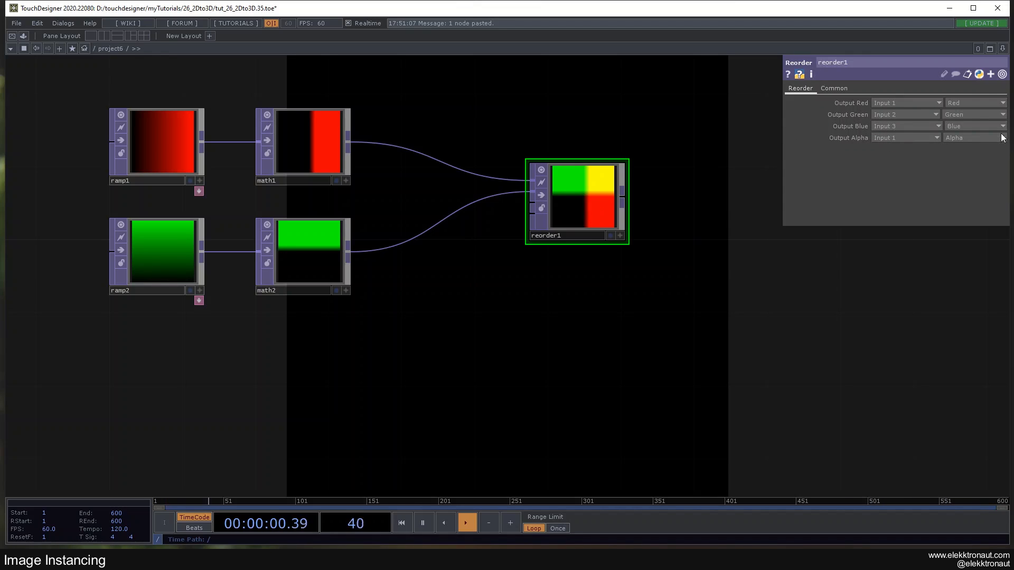
{"action": "left_click", "coordinate": [901, 140]}
{"action": "left_click", "coordinate": [887, 176]}
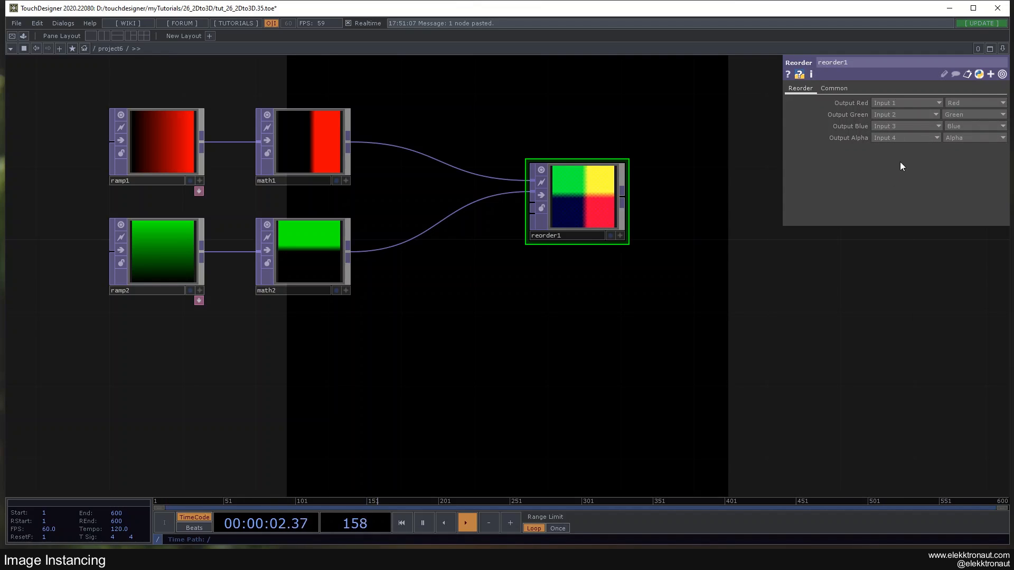
Step: Append a Null TOP to reorder1 and rename it pos
{"action": "middle_click_drag", "start_coordinate": [640, 223], "coordinate": [600, 244]}
{"action": "left_click_drag", "start_coordinate": [637, 154], "coordinate": [420, 166]}
{"action": "left_click_drag", "start_coordinate": [389, 213], "coordinate": [423, 214]}
{"action": "left_click", "coordinate": [634, 216]}
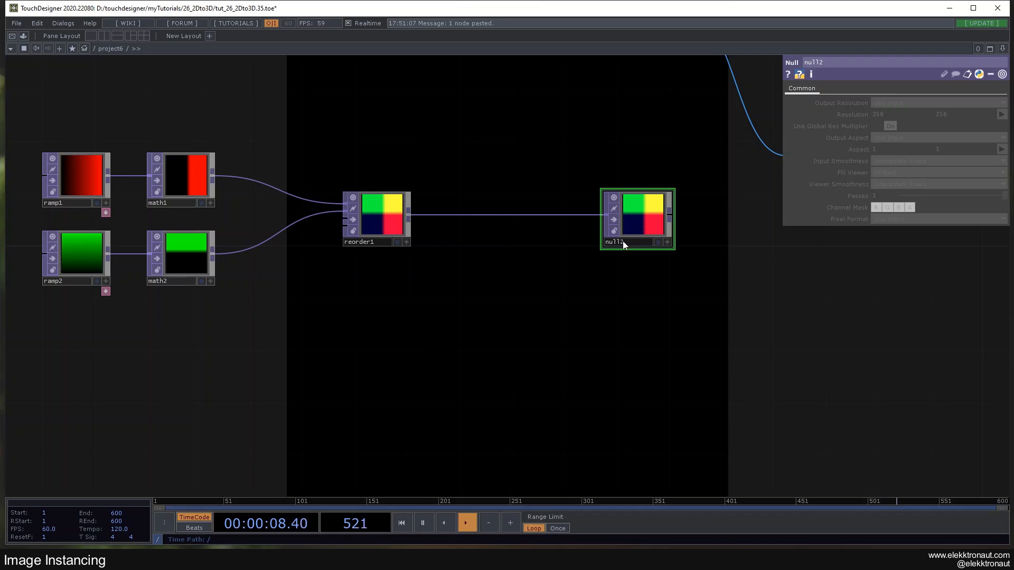
{"action": "type", "text": "pos"}
{"action": "key", "text": "Return"}
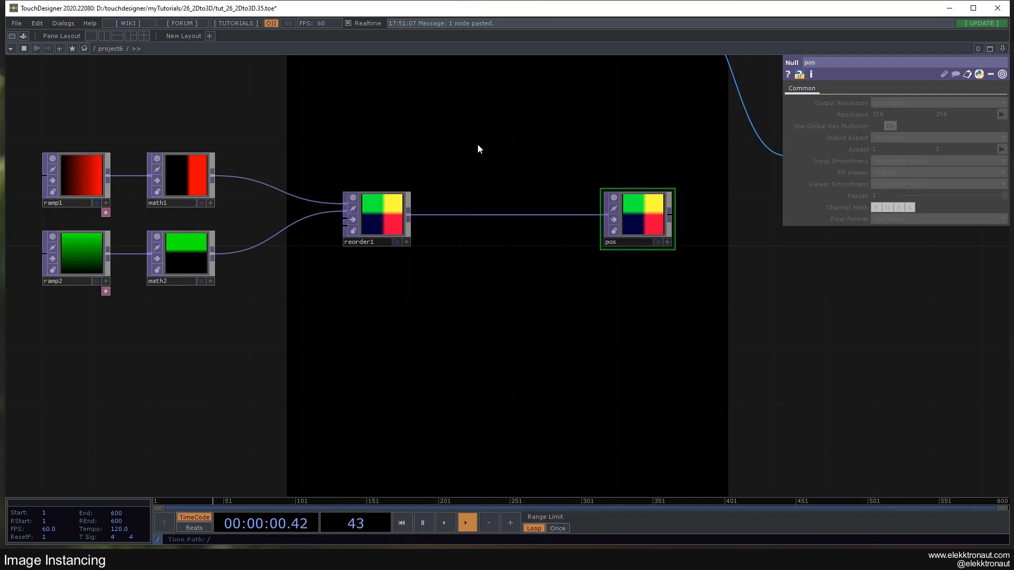
Step: Set pos as geo1's Default Instance OP, with Translate X using channel r and Translate Z using channel g
{"action": "left_click_drag", "start_coordinate": [549, 161], "coordinate": [447, 157]}
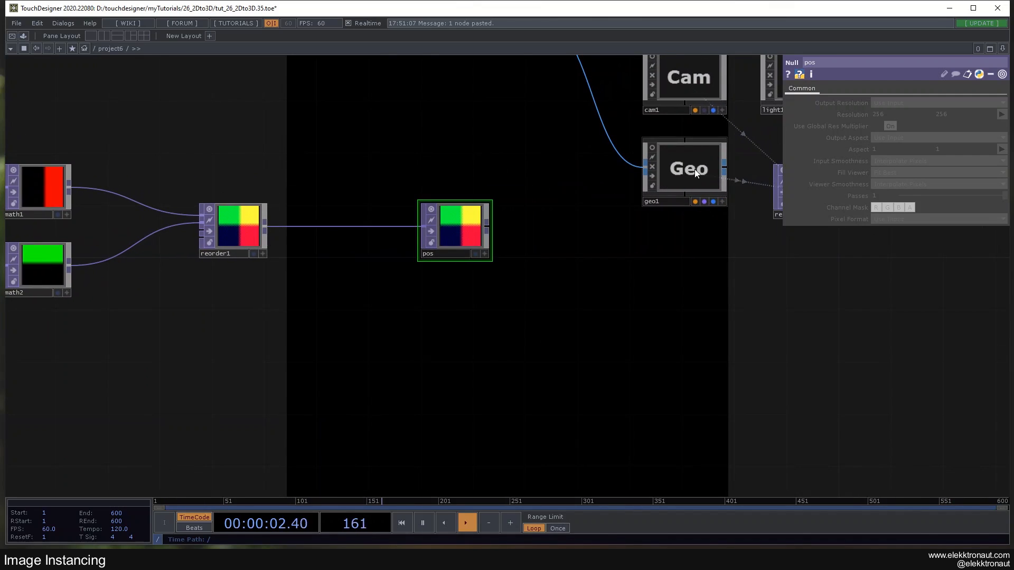
{"action": "left_click", "coordinate": [695, 169]}
{"action": "left_click_drag", "start_coordinate": [362, 269], "coordinate": [845, 139]}
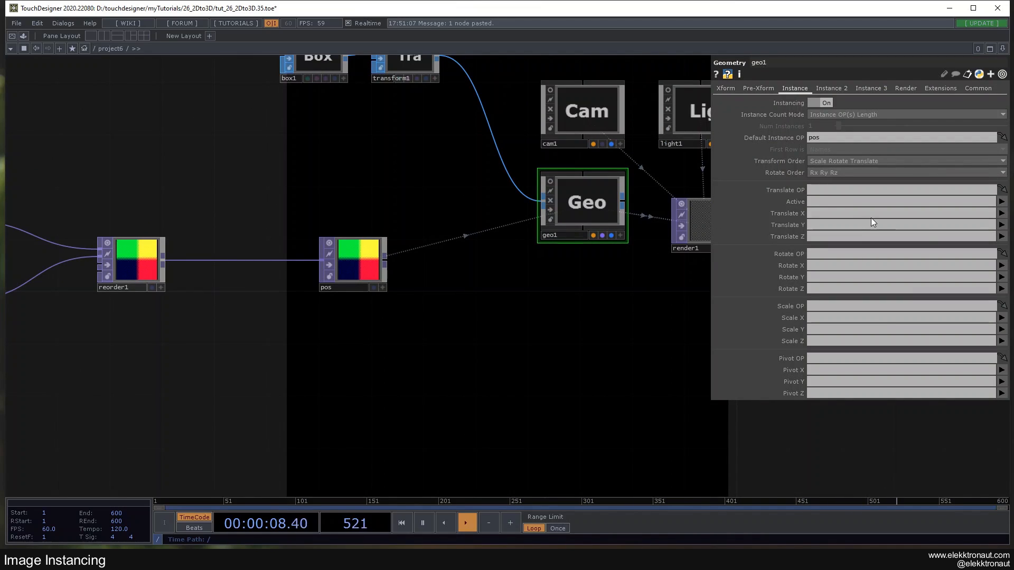
{"action": "left_click", "coordinate": [1002, 213]}
{"action": "left_click", "coordinate": [1002, 223]}
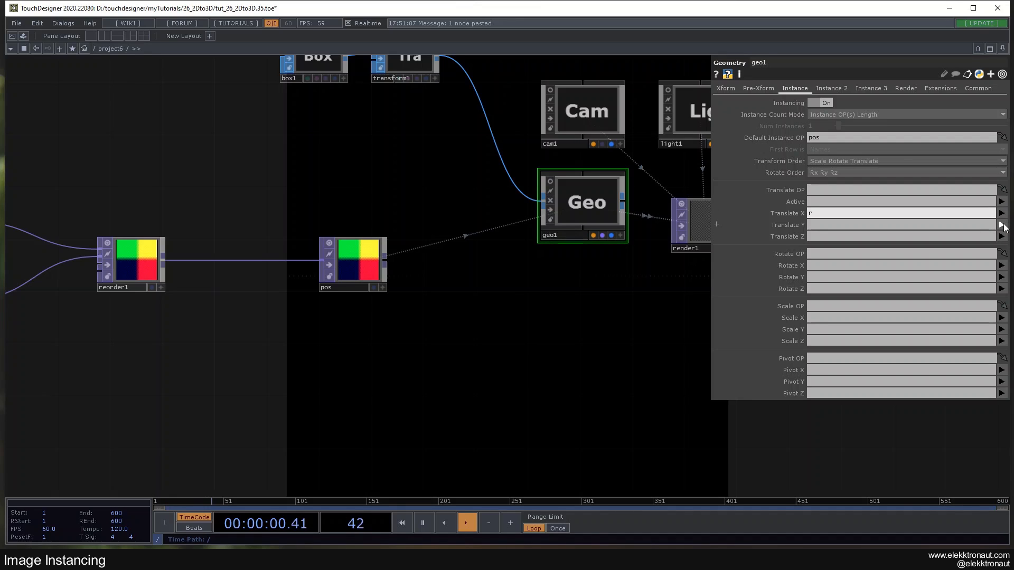
{"action": "left_click", "coordinate": [1001, 236]}
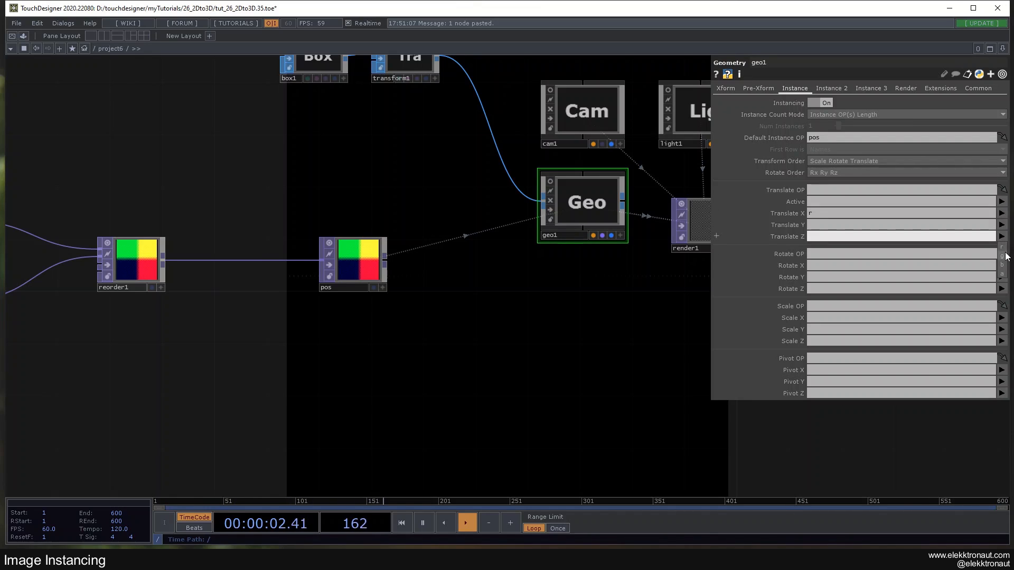
{"action": "left_click", "coordinate": [1003, 258]}
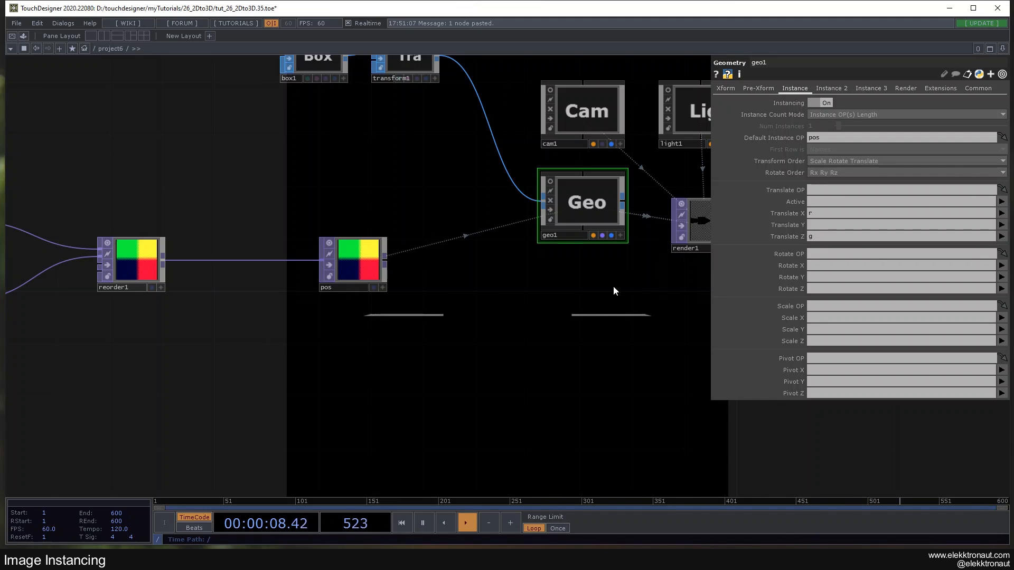
Step: Activate cam1's viewer and reposition the camera to look down across the instanced grid
{"action": "left_click_drag", "start_coordinate": [614, 286], "coordinate": [333, 349]}
{"action": "scroll", "coordinate": [339, 232], "scroll_direction": "up", "scroll_amount": 4}
{"action": "left_click", "coordinate": [425, 246]}
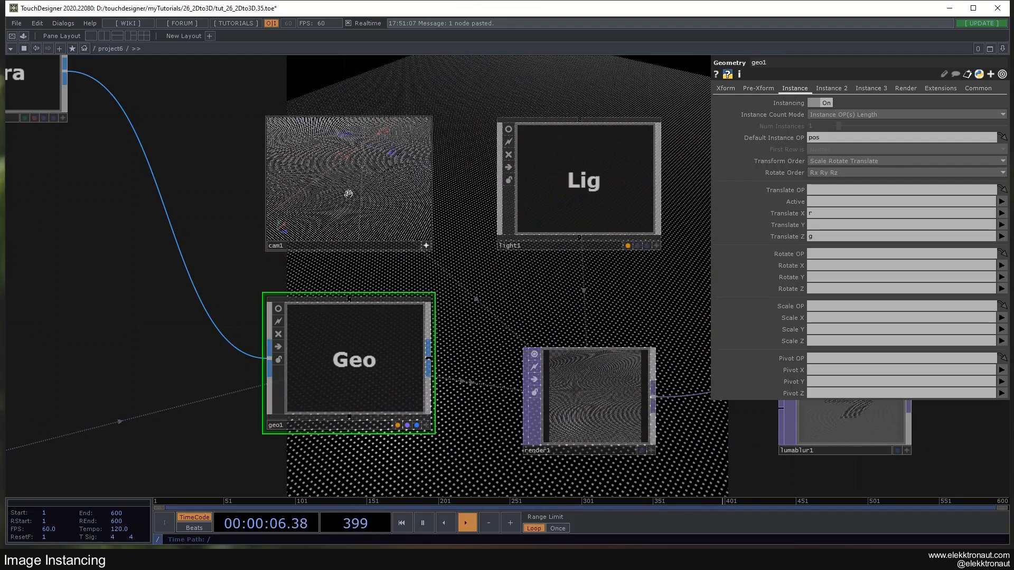
{"action": "scroll", "coordinate": [425, 227], "scroll_direction": "down", "scroll_amount": 5}
{"action": "scroll", "coordinate": [428, 226], "scroll_direction": "down", "scroll_amount": 5}
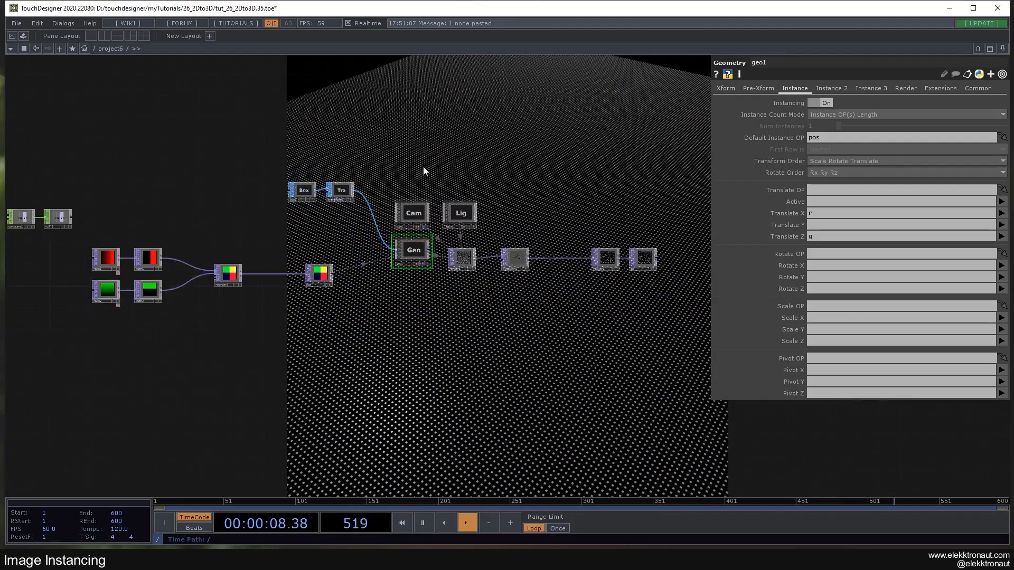
Step: Select light1 and make its viewer active for positioning the light
{"action": "scroll", "coordinate": [430, 227], "scroll_direction": "up", "scroll_amount": 8}
{"action": "left_click", "coordinate": [454, 260]}
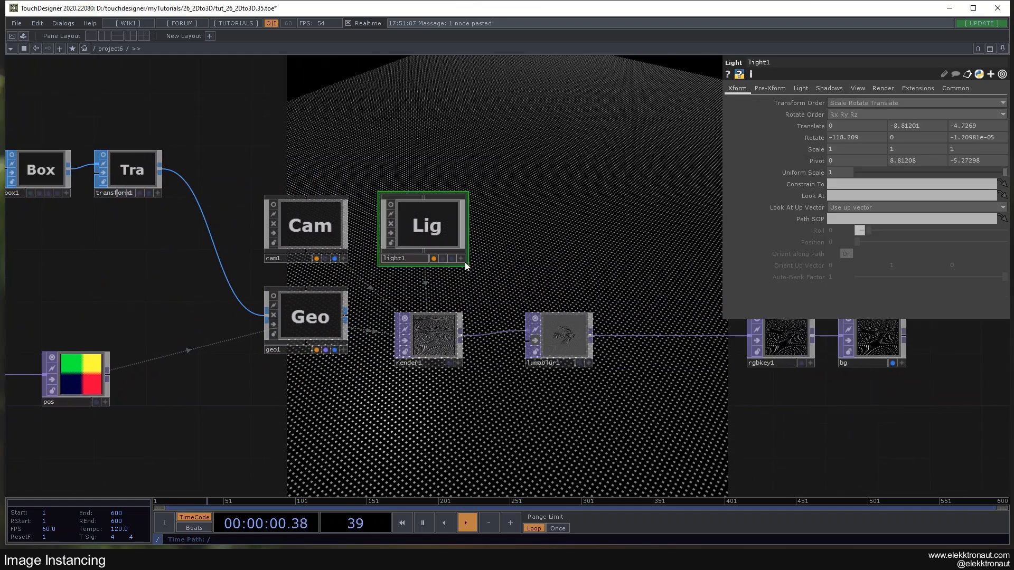
{"action": "scroll", "coordinate": [463, 264], "scroll_direction": "up", "scroll_amount": 3}
{"action": "left_click", "coordinate": [461, 258]}
{"action": "left_click", "coordinate": [461, 258]}
{"action": "left_click", "coordinate": [461, 259]}
Step: Try the Cone Light type on light1 and switch it back to Point Light
{"action": "left_click", "coordinate": [800, 88]}
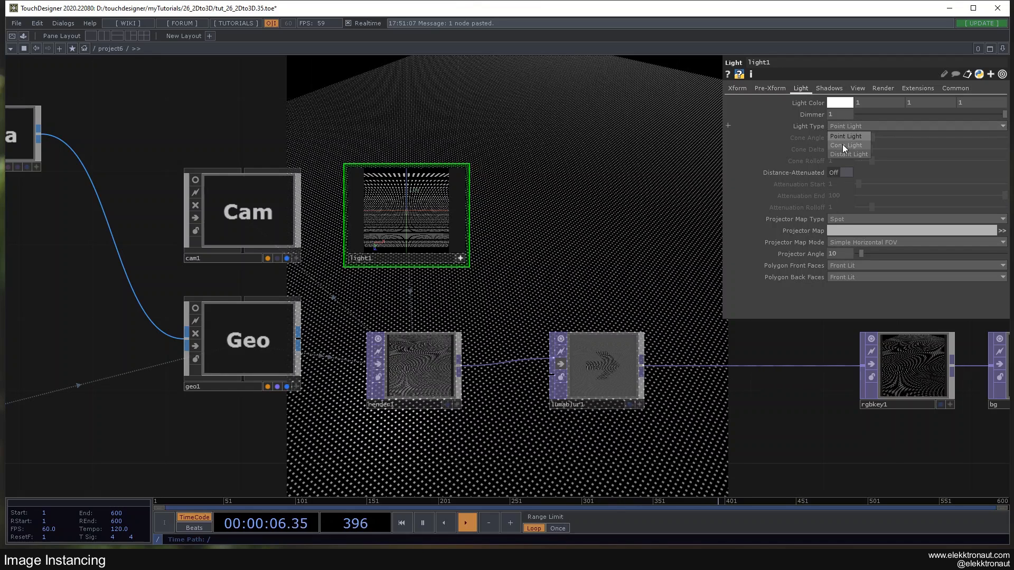
{"action": "left_click", "coordinate": [844, 145]}
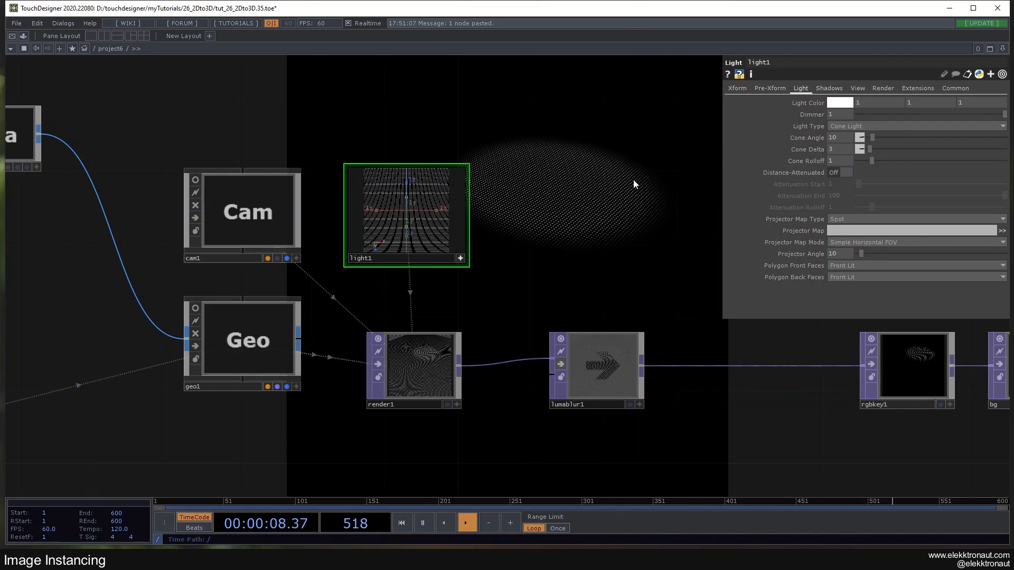
{"action": "left_click", "coordinate": [846, 136]}
{"action": "scroll", "coordinate": [503, 251], "scroll_direction": "down", "scroll_amount": 5}
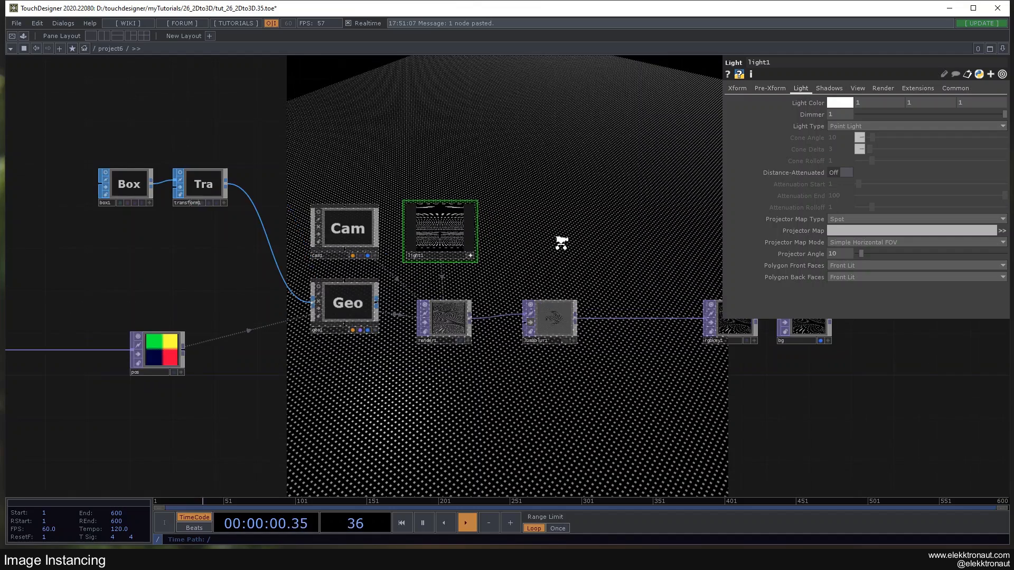
{"action": "scroll", "coordinate": [615, 245], "scroll_direction": "up", "scroll_amount": 3}
{"action": "left_click_drag", "start_coordinate": [617, 242], "coordinate": [609, 242]}
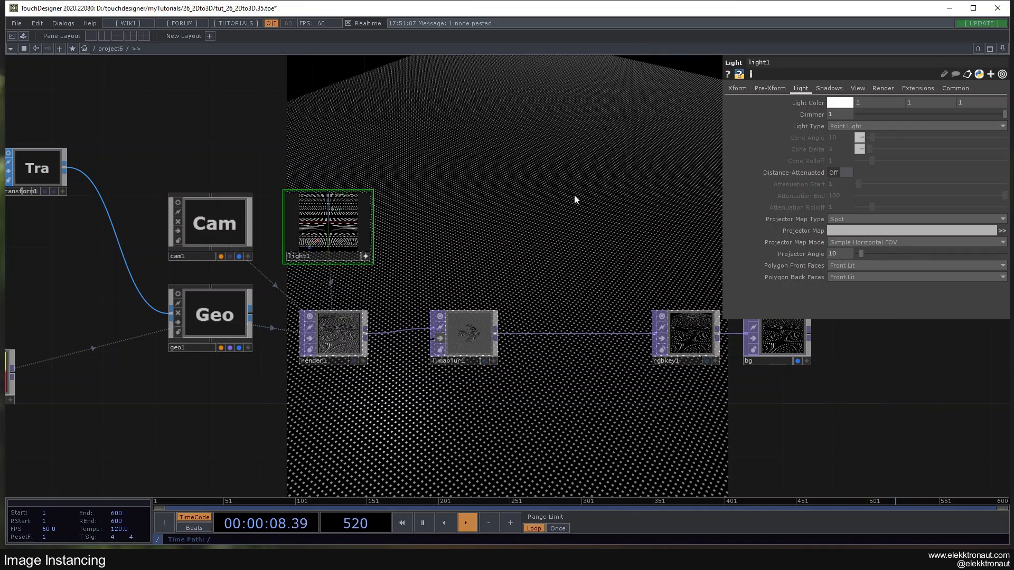
Step: Set light1's type to Cone Light with Cone Angle 0 and Cone Delta 32
{"action": "left_click", "coordinate": [897, 126]}
{"action": "left_click", "coordinate": [889, 145]}
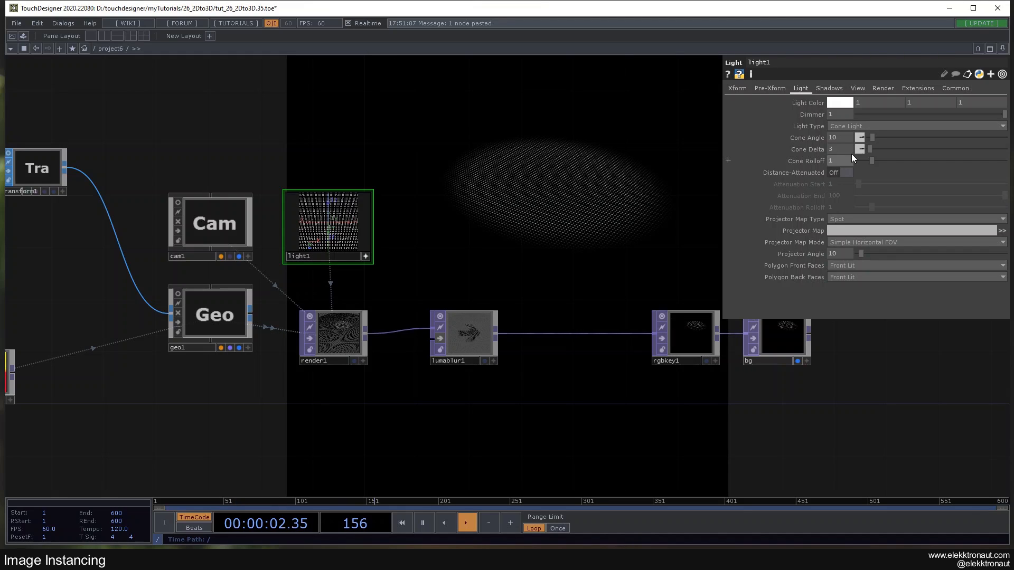
{"action": "left_click_drag", "start_coordinate": [873, 141], "coordinate": [882, 151]}
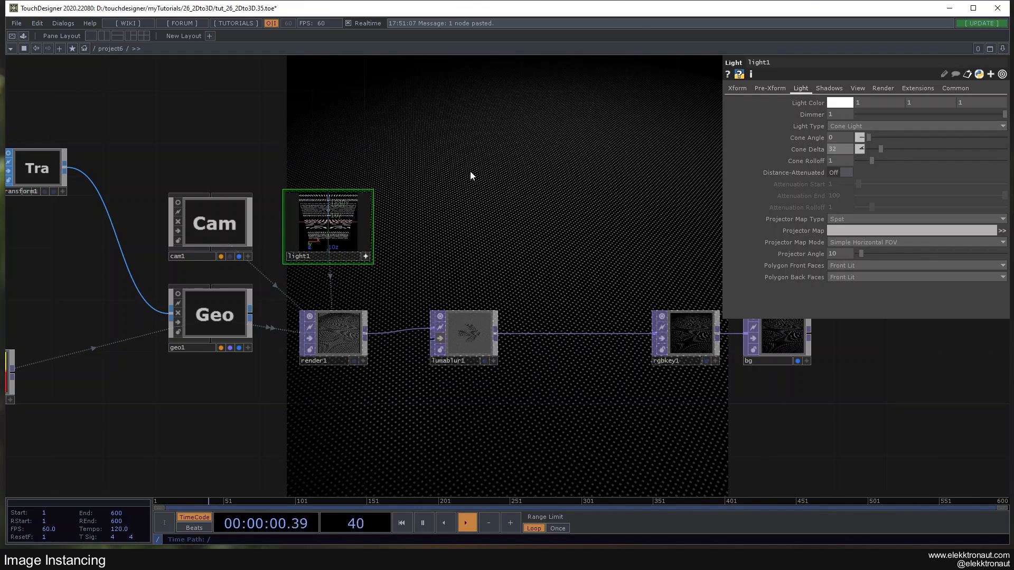
Step: Set light1's Light Type back to Point Light and turn off its active viewer
{"action": "left_click", "coordinate": [854, 127]}
{"action": "left_click", "coordinate": [855, 130]}
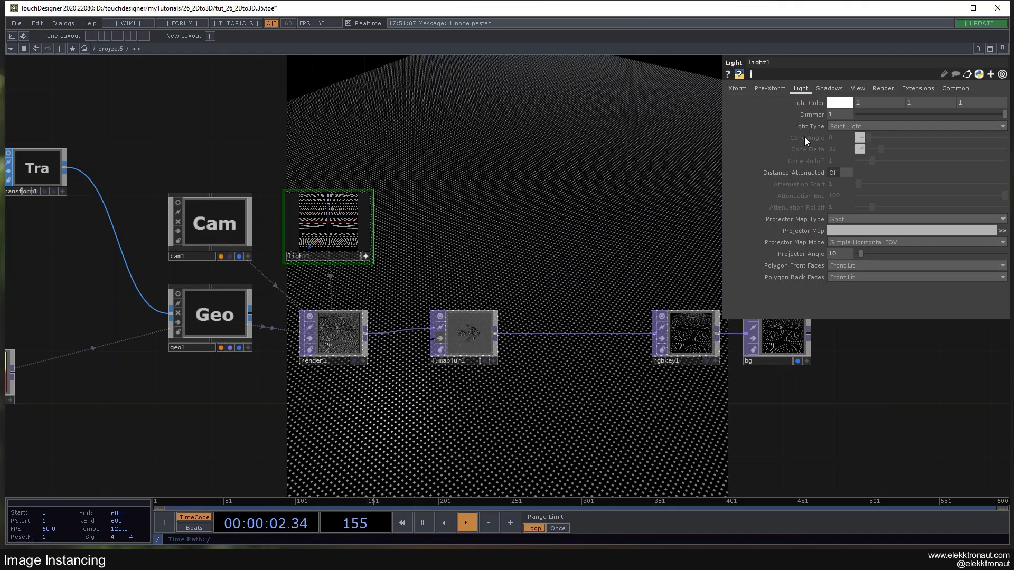
{"action": "left_click", "coordinate": [365, 256]}
{"action": "scroll", "coordinate": [454, 240], "scroll_direction": "down", "scroll_amount": 5}
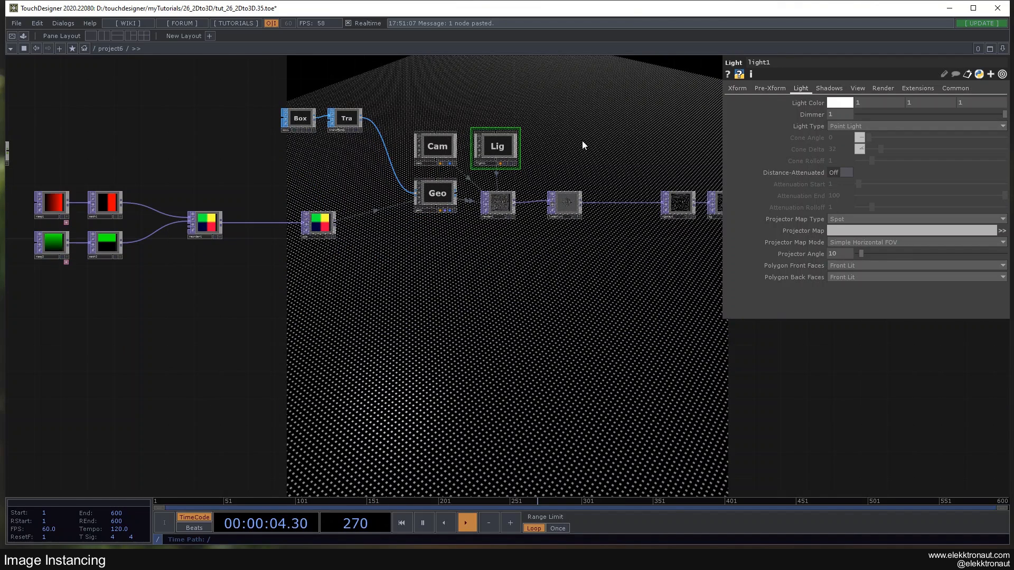
{"action": "left_click_drag", "start_coordinate": [432, 273], "coordinate": [544, 266]}
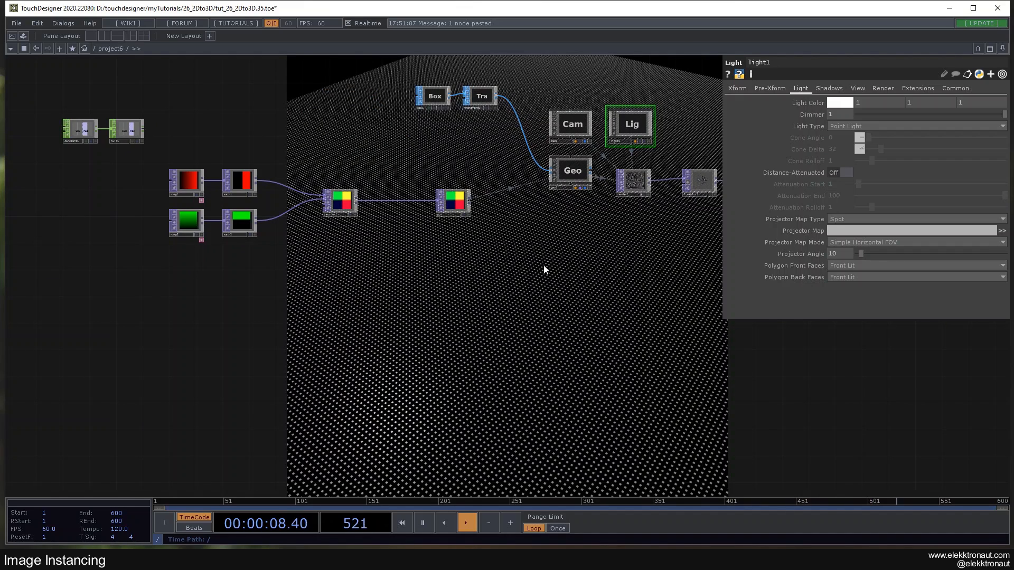
{"action": "left_click_drag", "start_coordinate": [275, 292], "coordinate": [368, 262]}
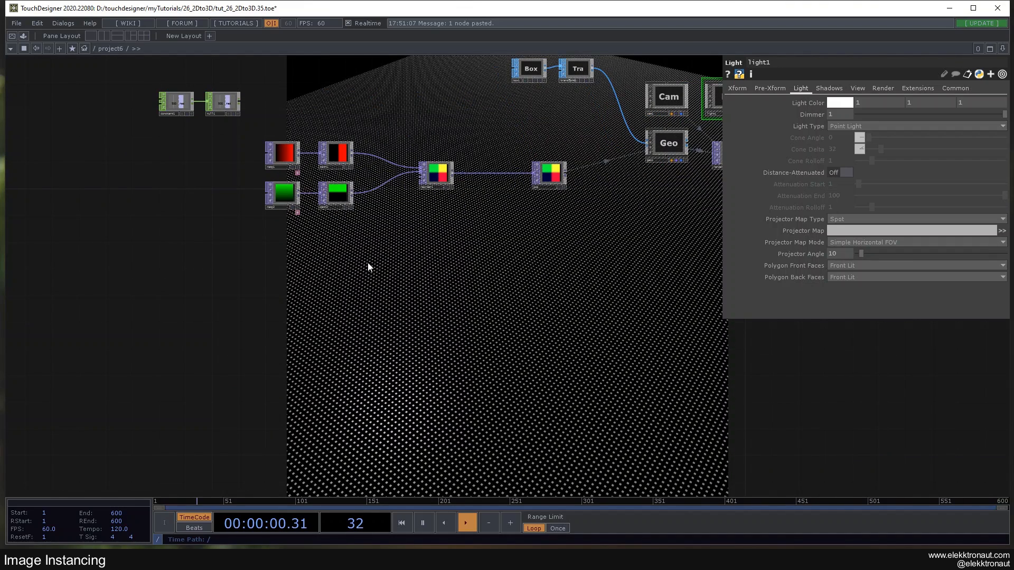
{"action": "scroll", "coordinate": [387, 260], "scroll_direction": "up", "scroll_amount": 3}
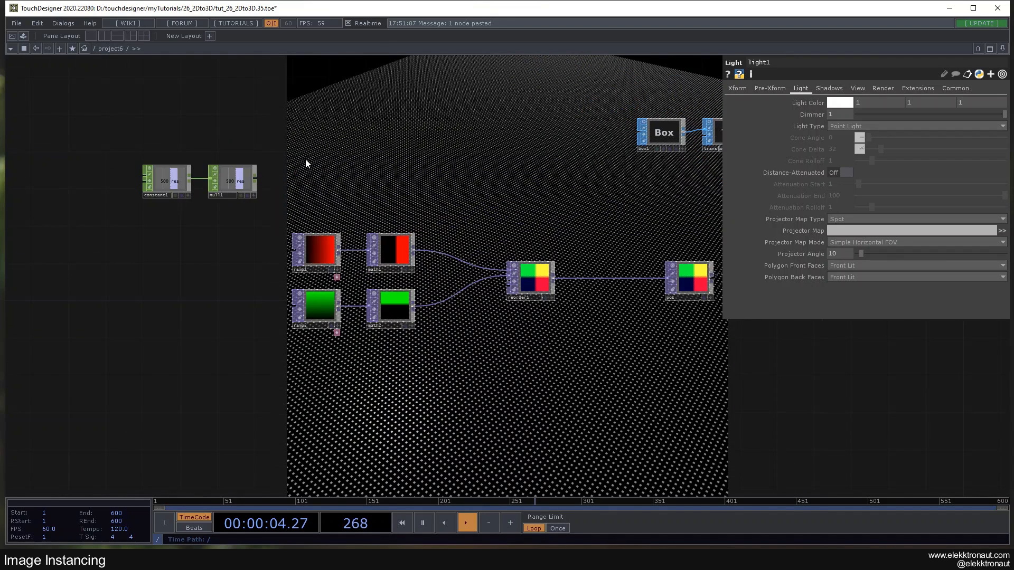
{"action": "key", "text": "Tab"}
{"action": "left_click", "coordinate": [230, 37]}
{"action": "type", "text": "gr"}
{"action": "left_click", "coordinate": [194, 172]}
{"action": "left_click", "coordinate": [335, 154]}
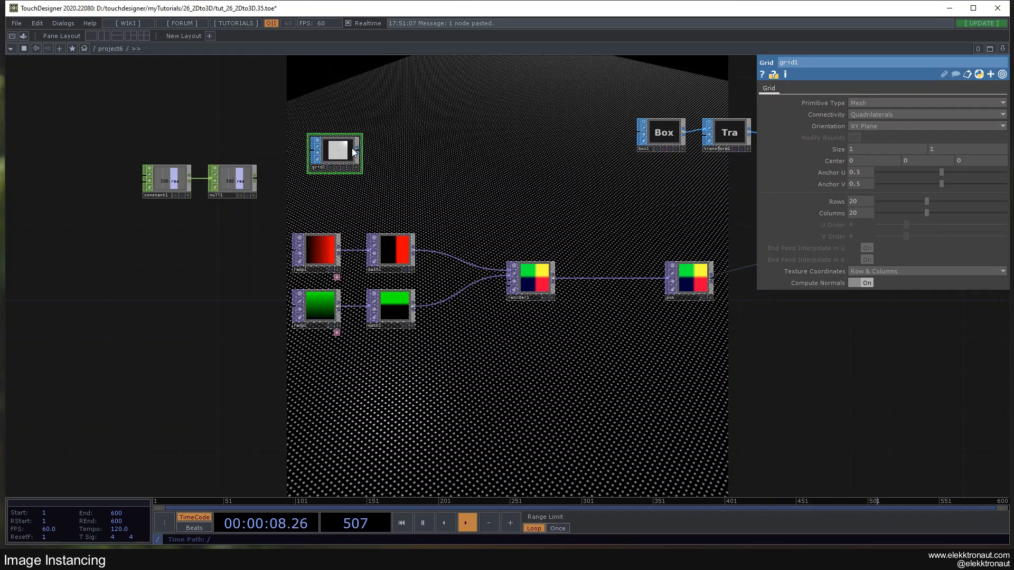
{"action": "key", "text": "Delete"}
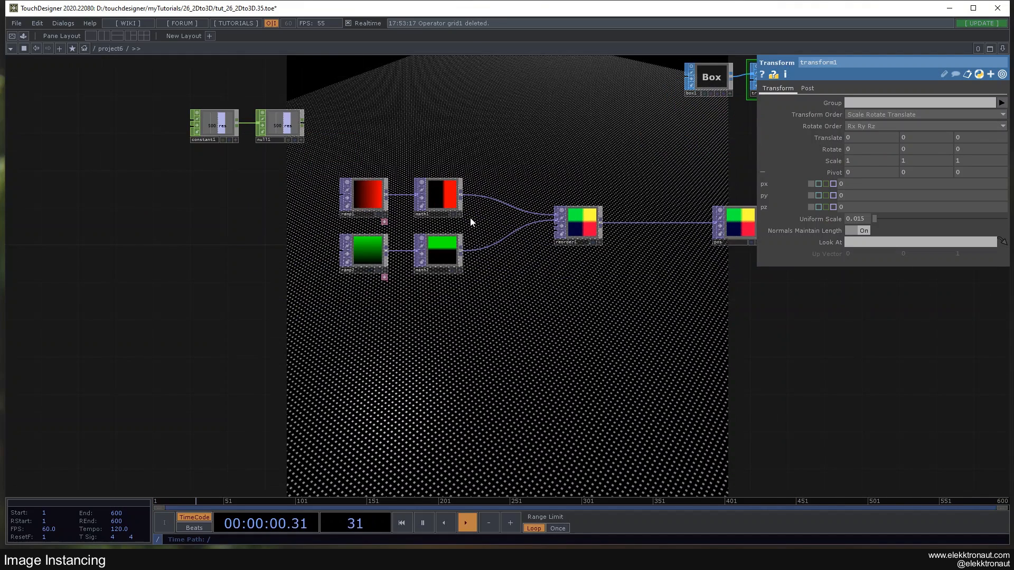
Step: Select ramp1 and ramp2 together and export null1's res channel to their Resolution width and height
{"action": "left_click_drag", "start_coordinate": [402, 283], "coordinate": [418, 272]}
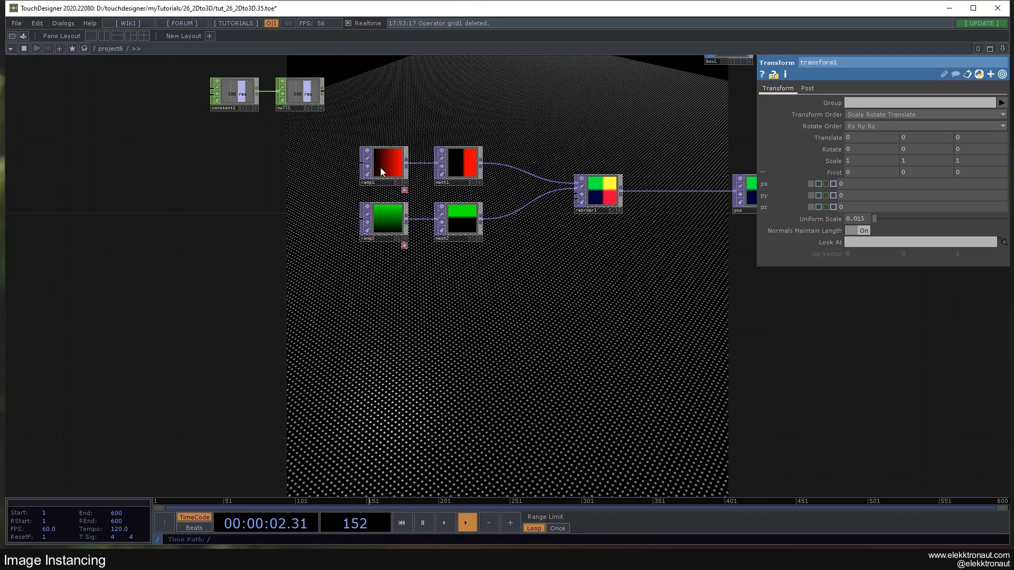
{"action": "left_click_drag", "start_coordinate": [421, 141], "coordinate": [468, 181]}
{"action": "left_click", "coordinate": [462, 232]}
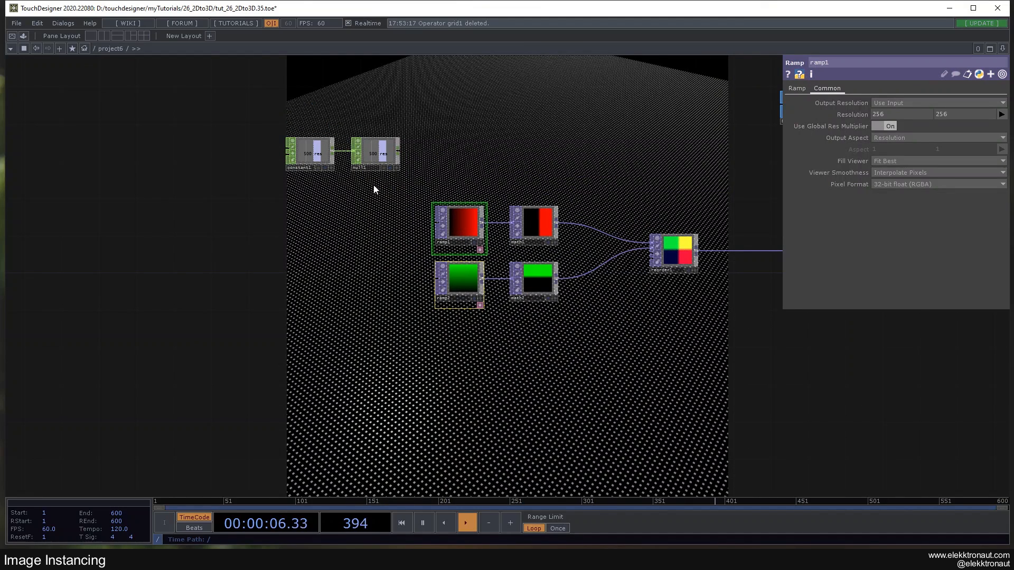
{"action": "left_click_drag", "start_coordinate": [467, 146], "coordinate": [474, 306]}
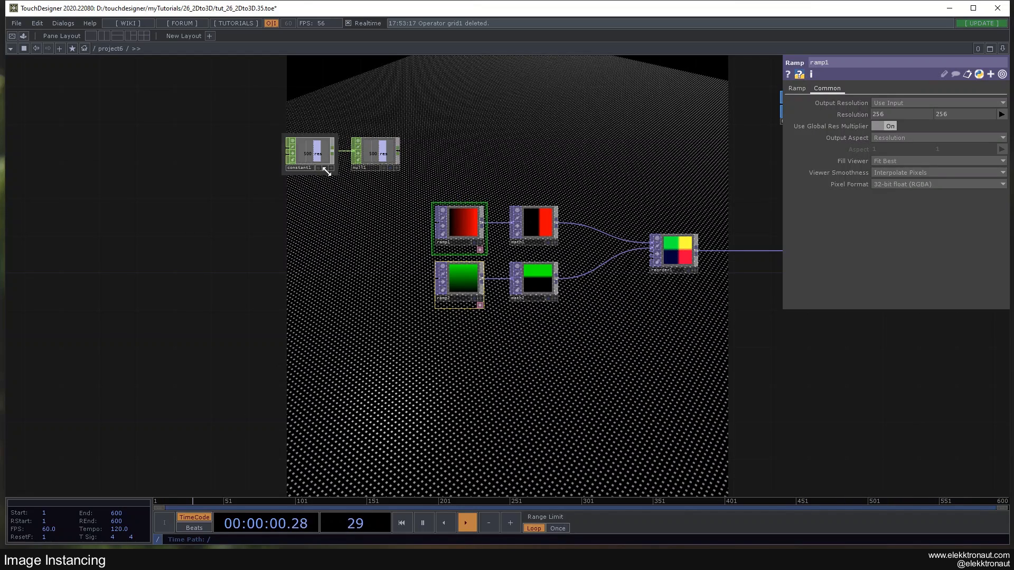
{"action": "left_click", "coordinate": [396, 168]}
{"action": "left_click_drag", "start_coordinate": [381, 154], "coordinate": [863, 113]}
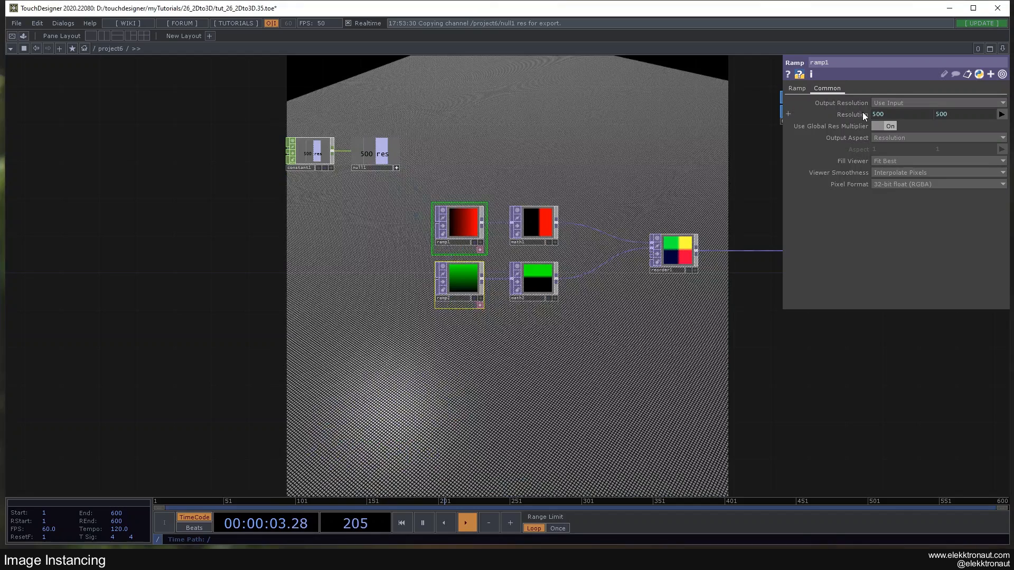
{"action": "left_click", "coordinate": [397, 167]}
Step: Select math1 and math2 together and set their To Range to -3 and 3
{"action": "left_click_drag", "start_coordinate": [388, 193], "coordinate": [336, 193]}
{"action": "left_click", "coordinate": [265, 153]}
{"action": "left_click", "coordinate": [480, 221]}
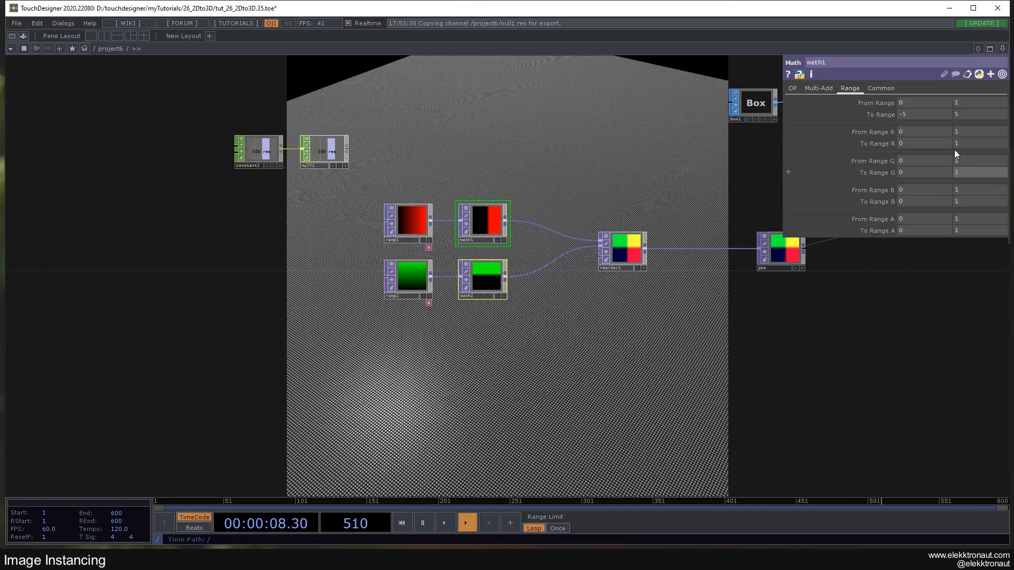
{"action": "type", "text": "3"}
{"action": "key", "text": "Tab"}
{"action": "type", "text": "3"}
{"action": "left_click", "coordinate": [600, 103]}
Step: Set the res channel in constant1 to 300
{"action": "left_click", "coordinate": [259, 151]}
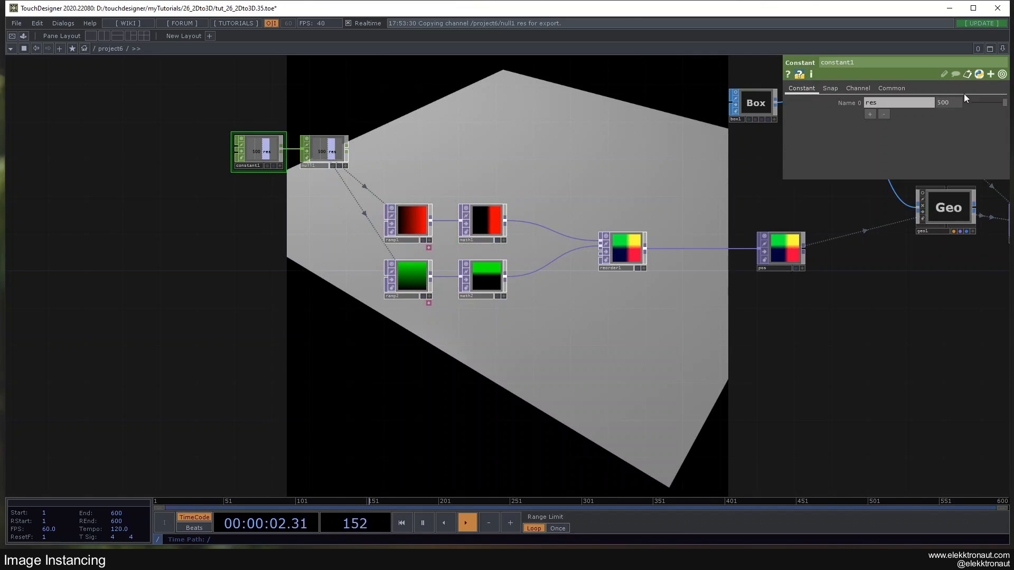
{"action": "type", "text": "300"}
{"action": "key", "text": "Return"}
Step: Make cam1's viewer active, reposition the camera until the grid fills the frame, and deactivate the viewer again
{"action": "left_click_drag", "start_coordinate": [521, 165], "coordinate": [62, 225]}
{"action": "scroll", "coordinate": [484, 207], "scroll_direction": "up", "scroll_amount": 2}
{"action": "middle_click_drag", "start_coordinate": [484, 208], "coordinate": [536, 189]}
{"action": "left_click_drag", "start_coordinate": [539, 188], "coordinate": [441, 244]}
{"action": "left_click", "coordinate": [442, 240]}
{"action": "left_click_drag", "start_coordinate": [389, 204], "coordinate": [410, 216]}
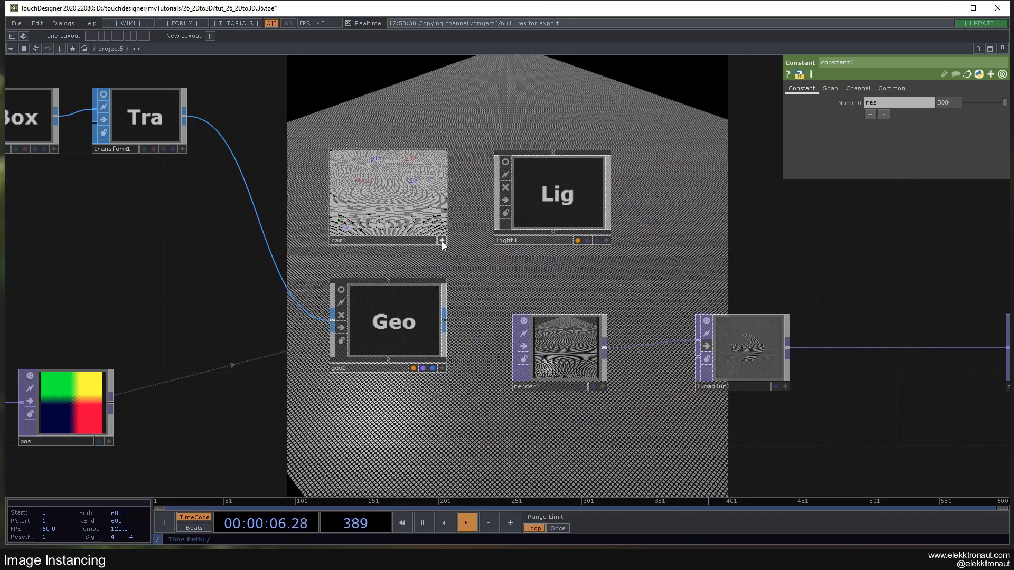
{"action": "left_click", "coordinate": [441, 242]}
Step: Add a Movie File In TOP below the constant node and load image 1949 from the Earth folder
{"action": "scroll", "coordinate": [513, 242], "scroll_direction": "down", "scroll_amount": 7}
{"action": "left_click_drag", "start_coordinate": [470, 378], "coordinate": [614, 236]}
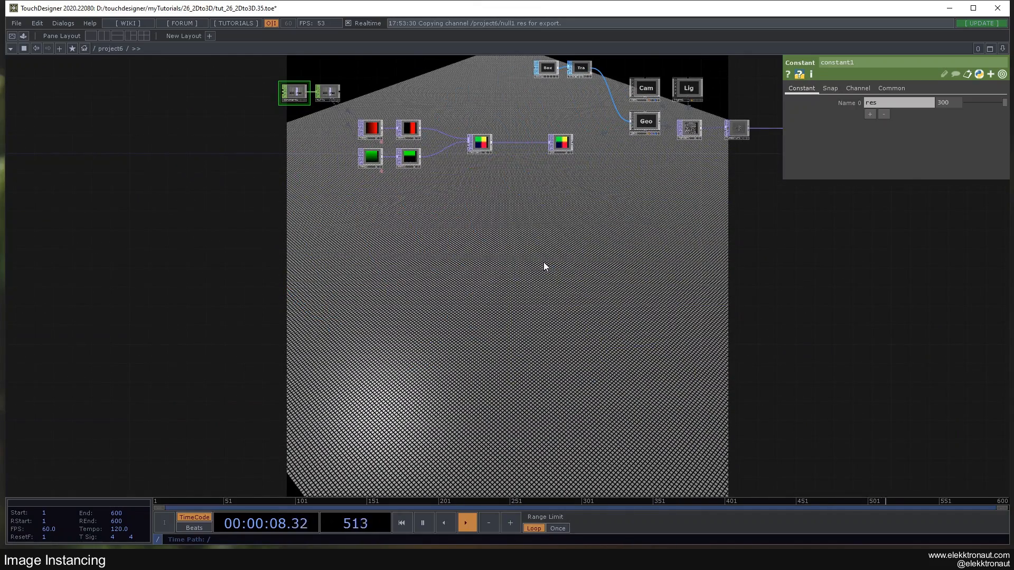
{"action": "scroll", "coordinate": [365, 191], "scroll_direction": "up", "scroll_amount": 3}
{"action": "mouse_move", "coordinate": [366, 191]}
{"action": "left_mouse_down"}
{"action": "mouse_move", "coordinate": [387, 173]}
{"action": "mouse_move", "coordinate": [377, 174]}
{"action": "left_mouse_up"}
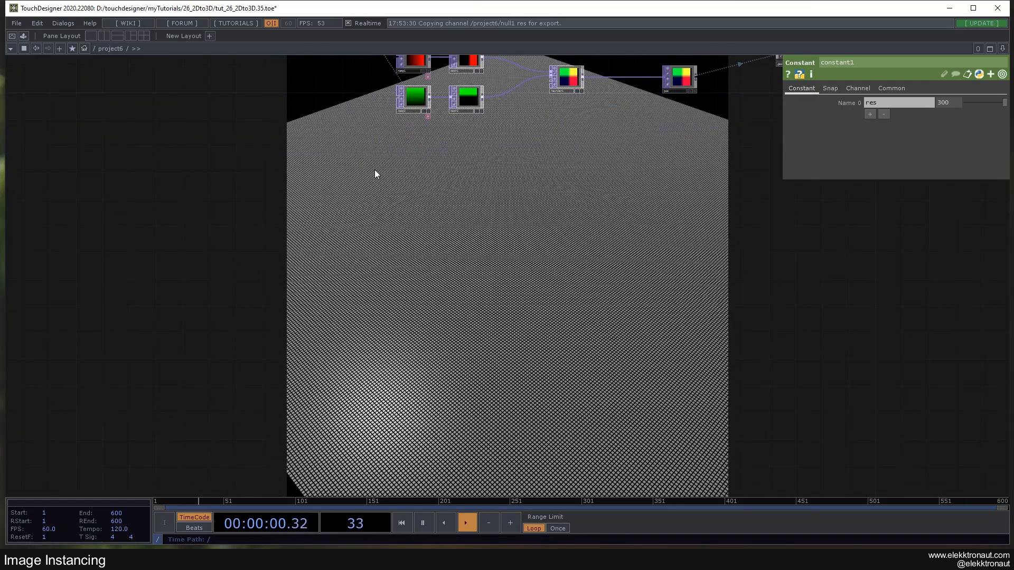
{"action": "key", "text": "Tab"}
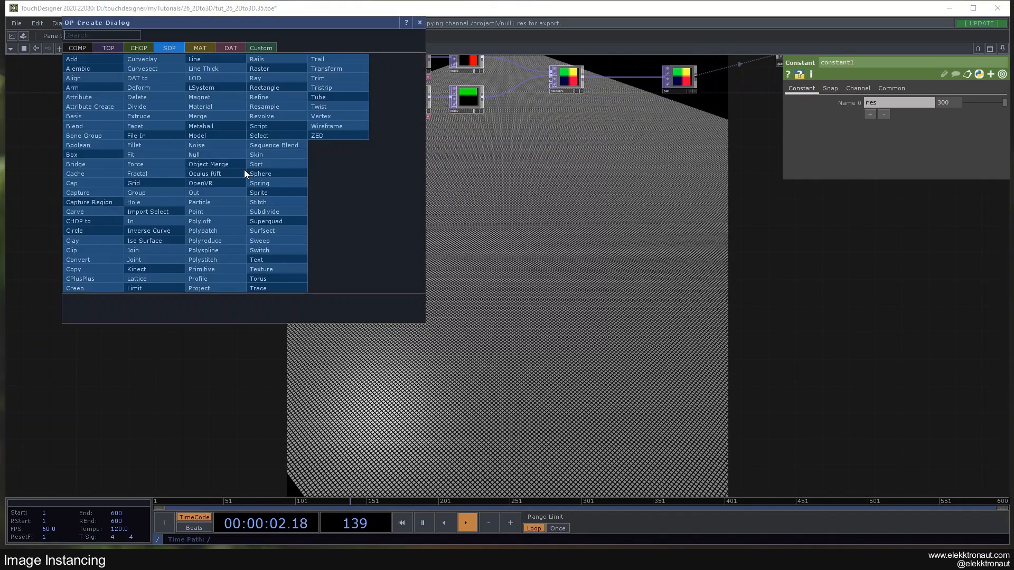
{"action": "left_click", "coordinate": [114, 48]}
{"action": "type", "text": "mo"}
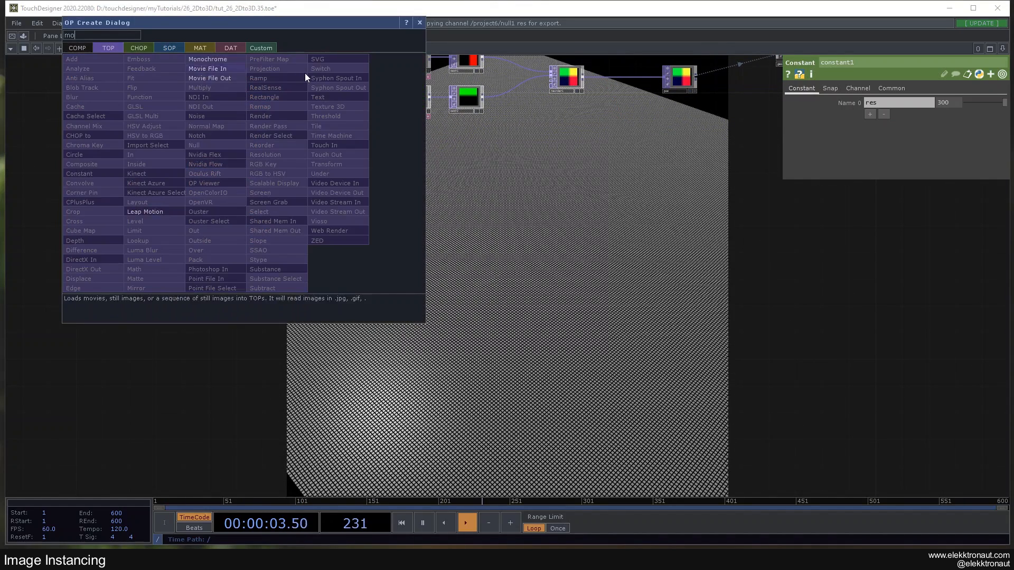
{"action": "left_click", "coordinate": [218, 66]}
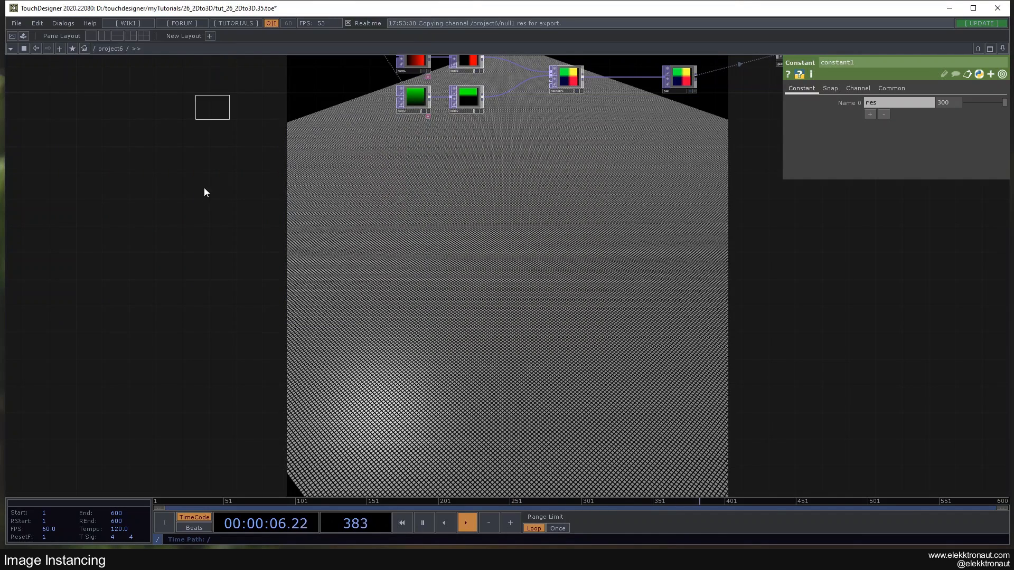
{"action": "left_click", "coordinate": [166, 209]}
{"action": "left_click", "coordinate": [1002, 102]}
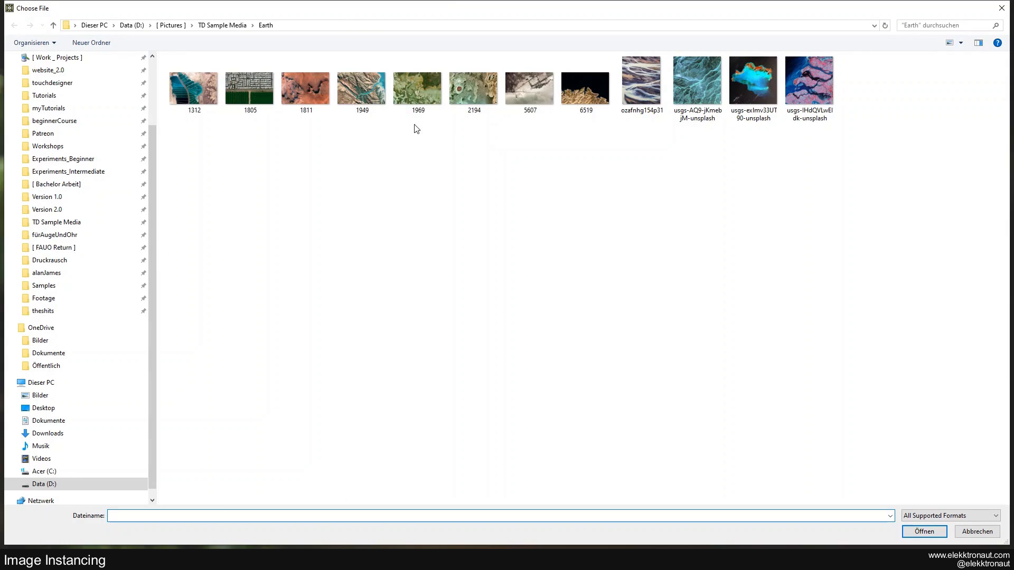
{"action": "double_click", "coordinate": [362, 92]}
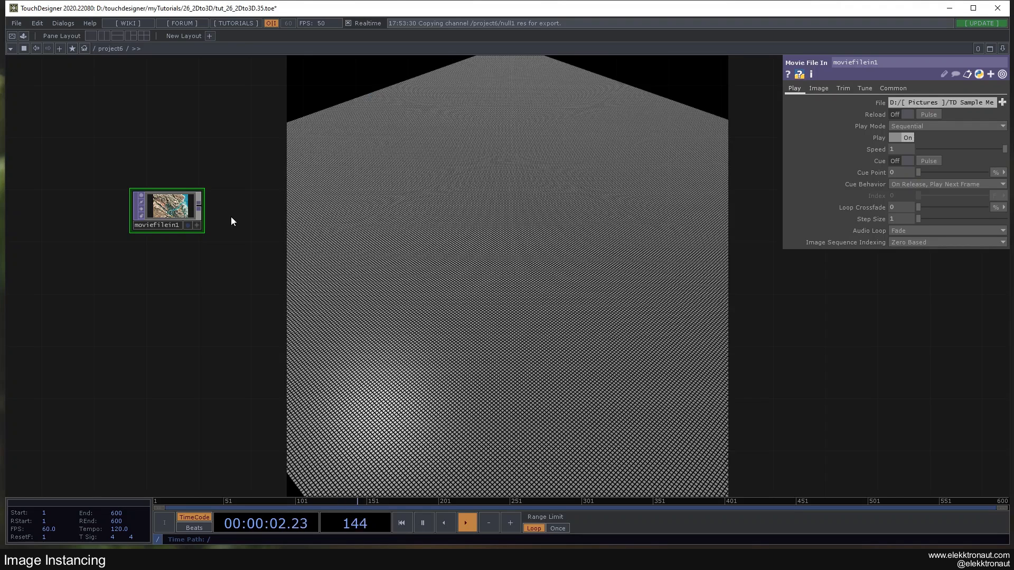
Step: Add a Fit TOP connected to the output of moviefilein1
{"action": "left_click_drag", "start_coordinate": [209, 194], "coordinate": [284, 173]}
{"action": "scroll", "coordinate": [284, 173], "scroll_direction": "up", "scroll_amount": 2}
{"action": "left_click", "coordinate": [271, 171]}
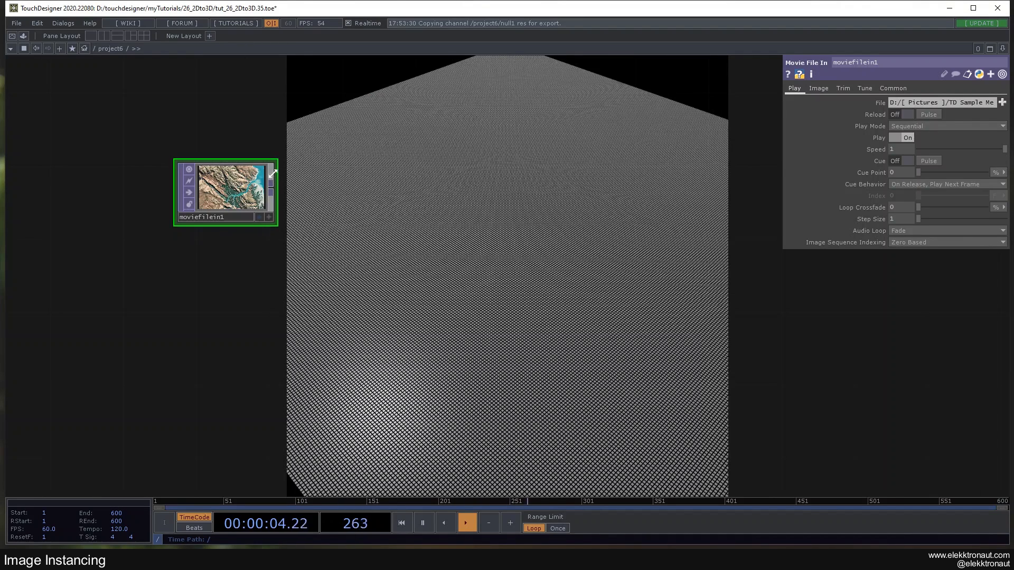
{"action": "key", "text": "Tab"}
{"action": "type", "text": "fl"}
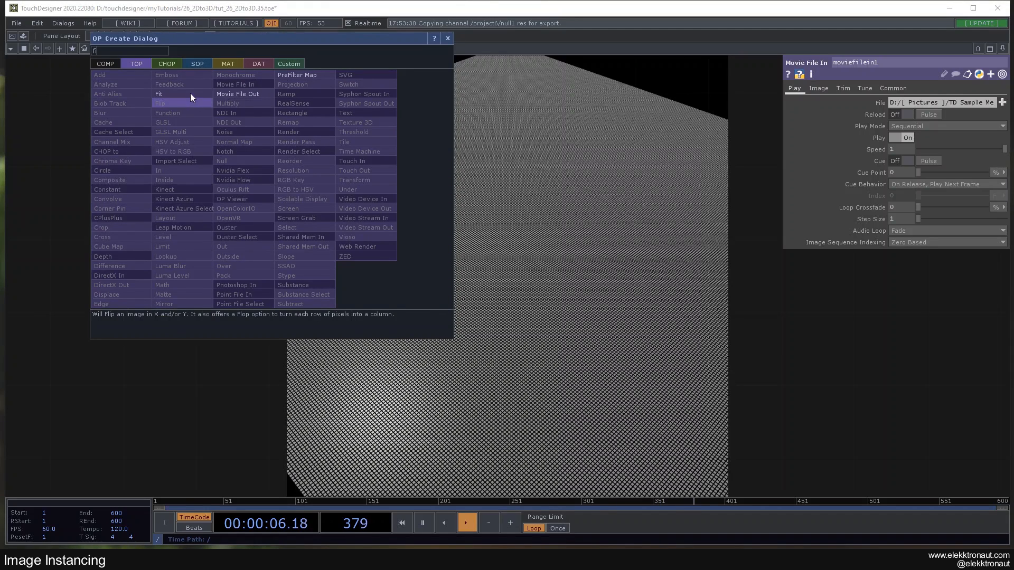
{"action": "left_click", "coordinate": [191, 96]}
{"action": "left_click", "coordinate": [390, 197]}
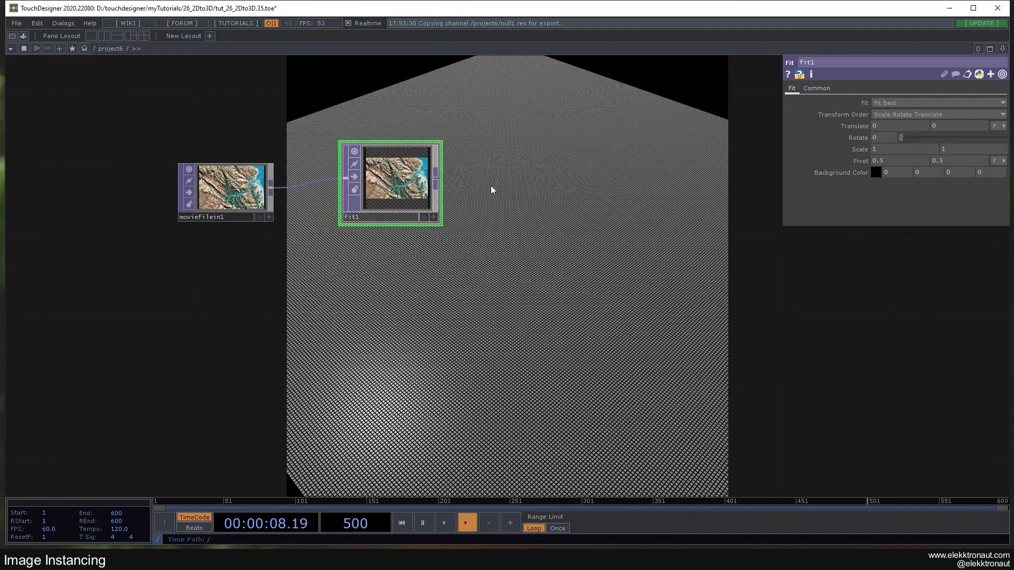
Step: Export null1's res channel to both Resolution values of fit1
{"action": "left_click", "coordinate": [816, 88]}
{"action": "scroll", "coordinate": [379, 346], "scroll_direction": "down", "scroll_amount": 5}
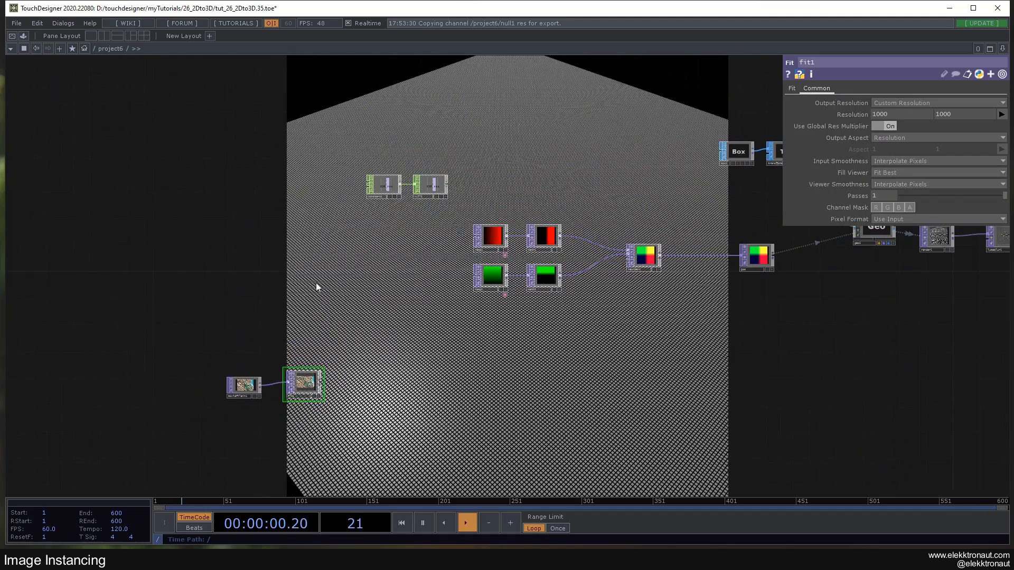
{"action": "scroll", "coordinate": [327, 376], "scroll_direction": "up", "scroll_amount": 3}
{"action": "left_click_drag", "start_coordinate": [491, 229], "coordinate": [479, 306]}
{"action": "scroll", "coordinate": [541, 159], "scroll_direction": "down", "scroll_amount": 2}
{"action": "left_click", "coordinate": [546, 118]}
{"action": "left_click_drag", "start_coordinate": [543, 113], "coordinate": [856, 107]}
{"action": "left_click", "coordinate": [856, 107]}
{"action": "left_click", "coordinate": [546, 118]}
Step: Set fit1's Fit mode to Fit Outside and compare its cropped image with moviefilein1
{"action": "left_click_drag", "start_coordinate": [418, 254], "coordinate": [463, 148]}
{"action": "scroll", "coordinate": [414, 246], "scroll_direction": "up", "scroll_amount": 2}
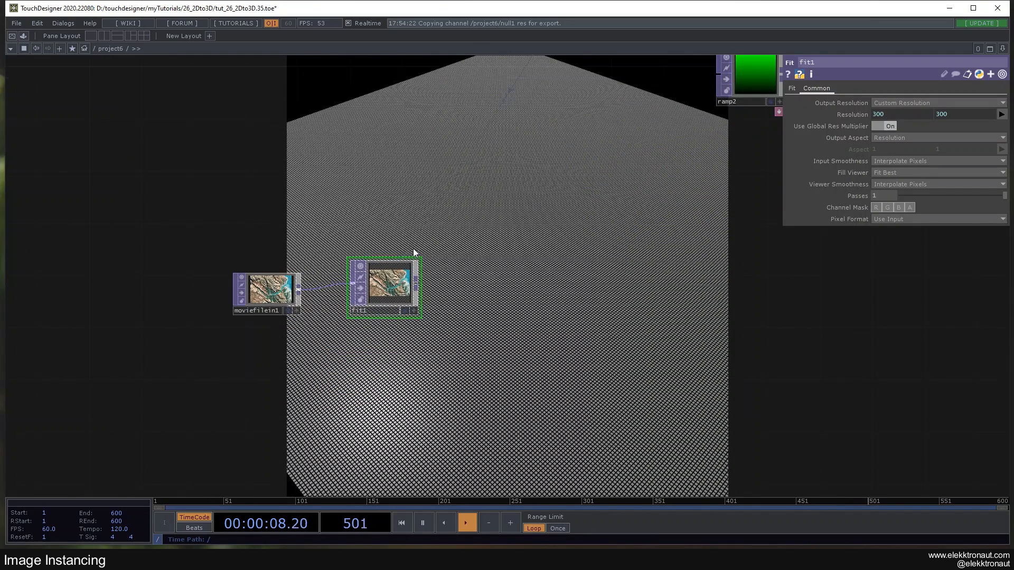
{"action": "left_click", "coordinate": [793, 89]}
{"action": "left_click", "coordinate": [892, 104]}
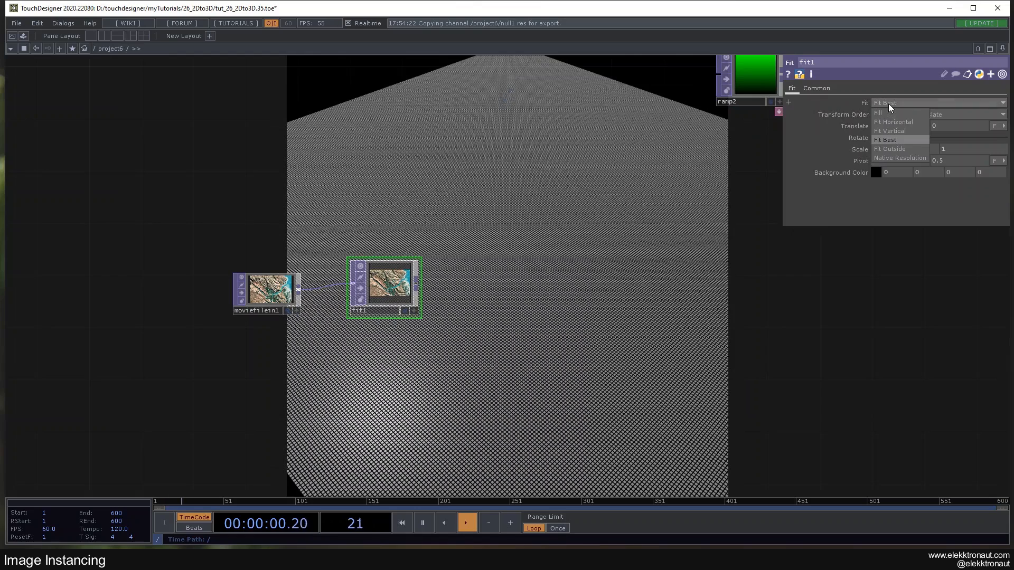
{"action": "left_click", "coordinate": [894, 150]}
{"action": "scroll", "coordinate": [416, 280], "scroll_direction": "up", "scroll_amount": 1}
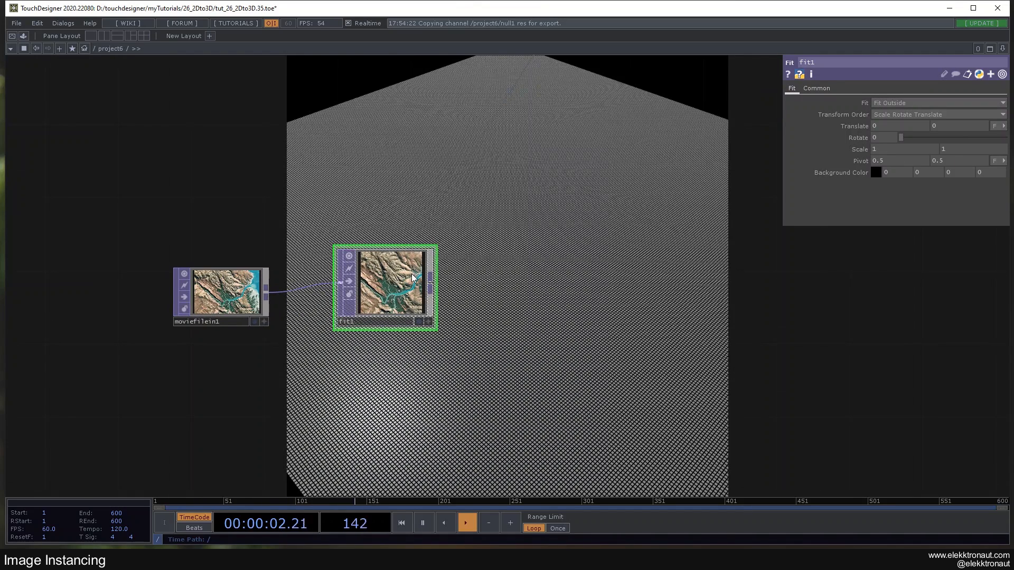
{"action": "scroll", "coordinate": [417, 279], "scroll_direction": "down", "scroll_amount": 1}
{"action": "scroll", "coordinate": [393, 290], "scroll_direction": "up", "scroll_amount": 5}
{"action": "scroll", "coordinate": [394, 290], "scroll_direction": "down", "scroll_amount": 4}
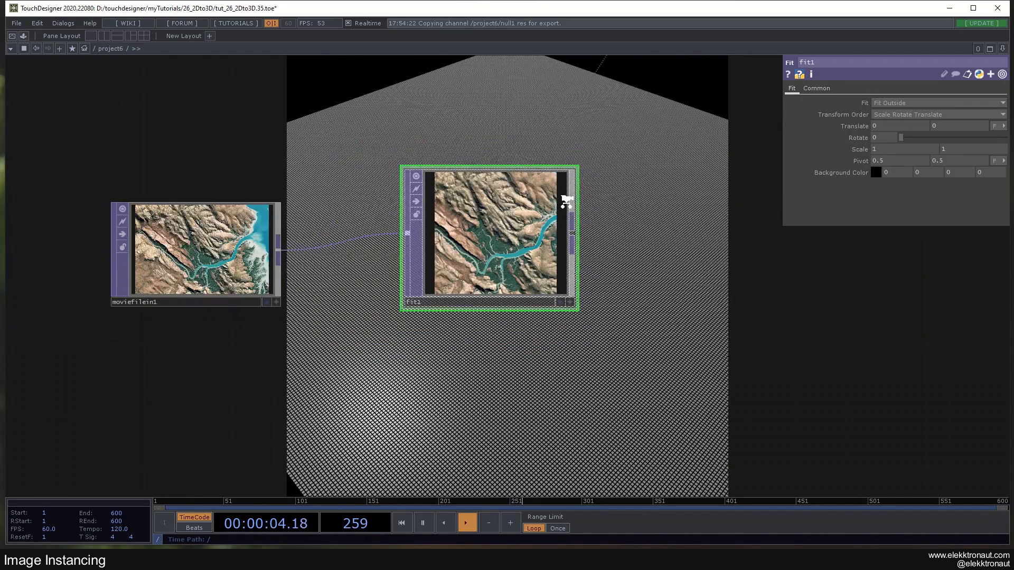
{"action": "left_click", "coordinate": [281, 224]}
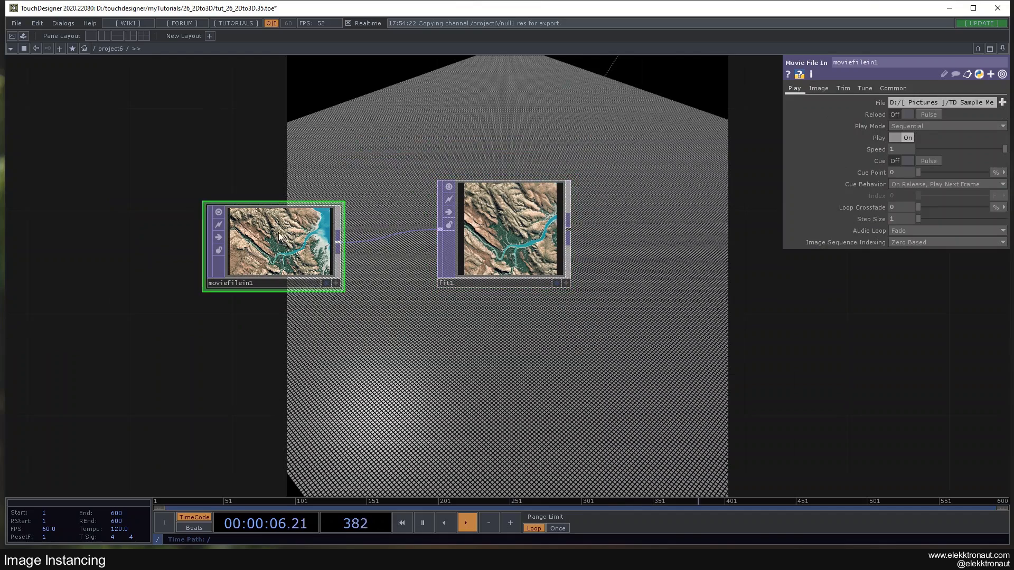
{"action": "left_click", "coordinate": [526, 217]}
Step: Pause the timeline and place a Null TOP after fit1, beneath the ramp chain
{"action": "middle_click_drag", "start_coordinate": [557, 252], "coordinate": [319, 217]}
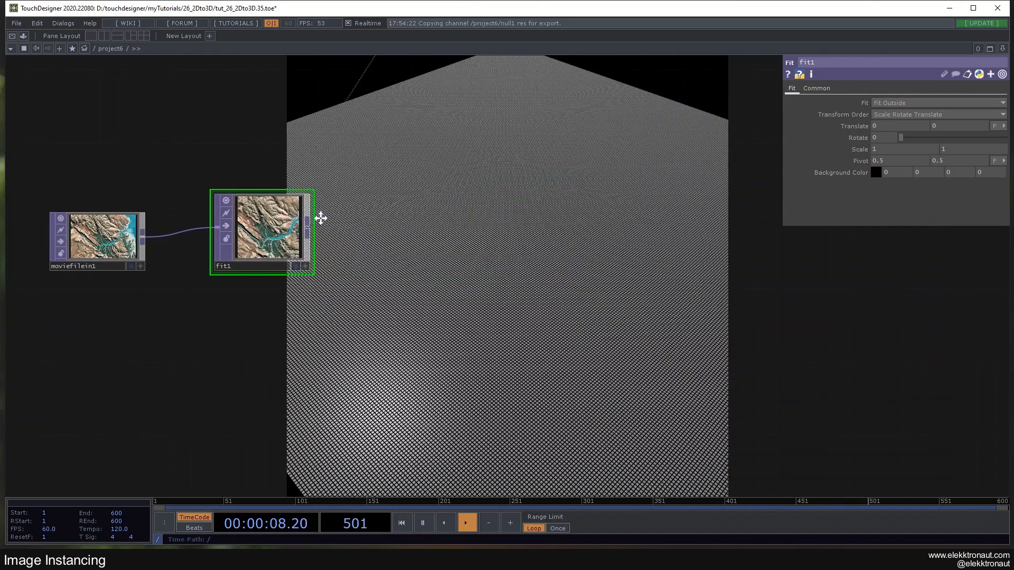
{"action": "scroll", "coordinate": [330, 220], "scroll_direction": "down", "scroll_amount": 2}
{"action": "middle_click_drag", "start_coordinate": [324, 267], "coordinate": [305, 225]}
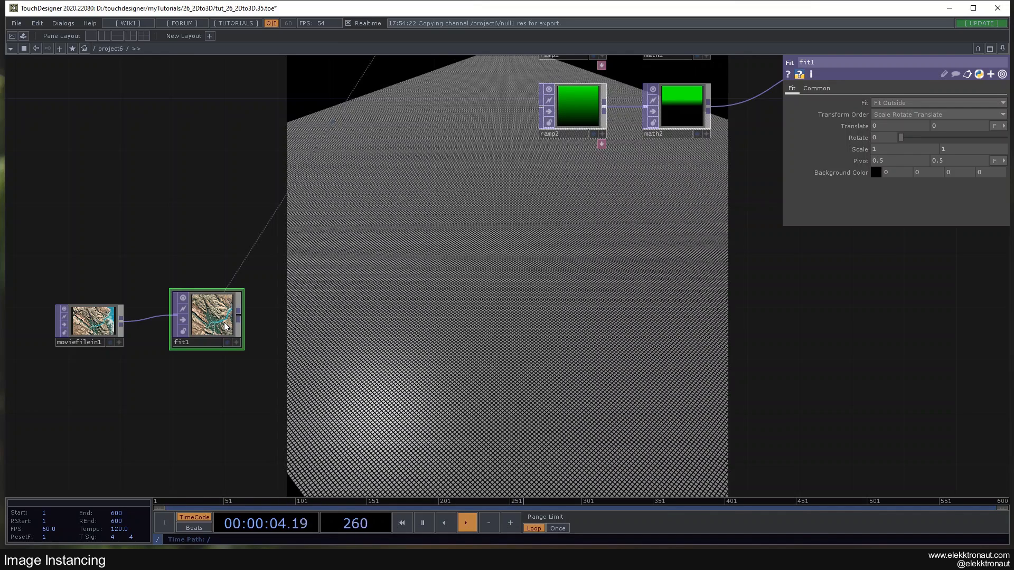
{"action": "key", "text": "space"}
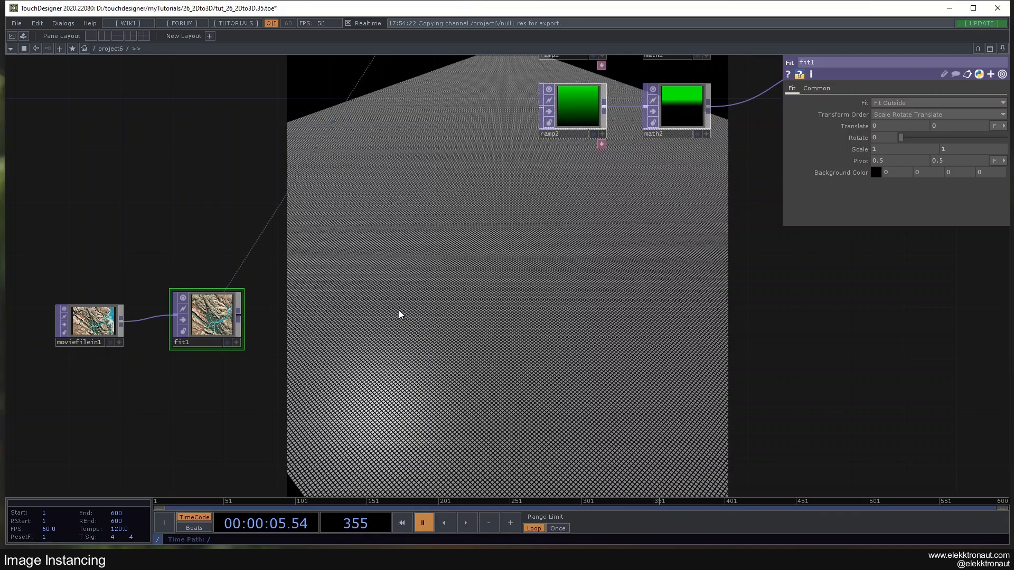
{"action": "left_click", "coordinate": [616, 318]}
{"action": "middle_click_drag", "start_coordinate": [634, 339], "coordinate": [365, 308]}
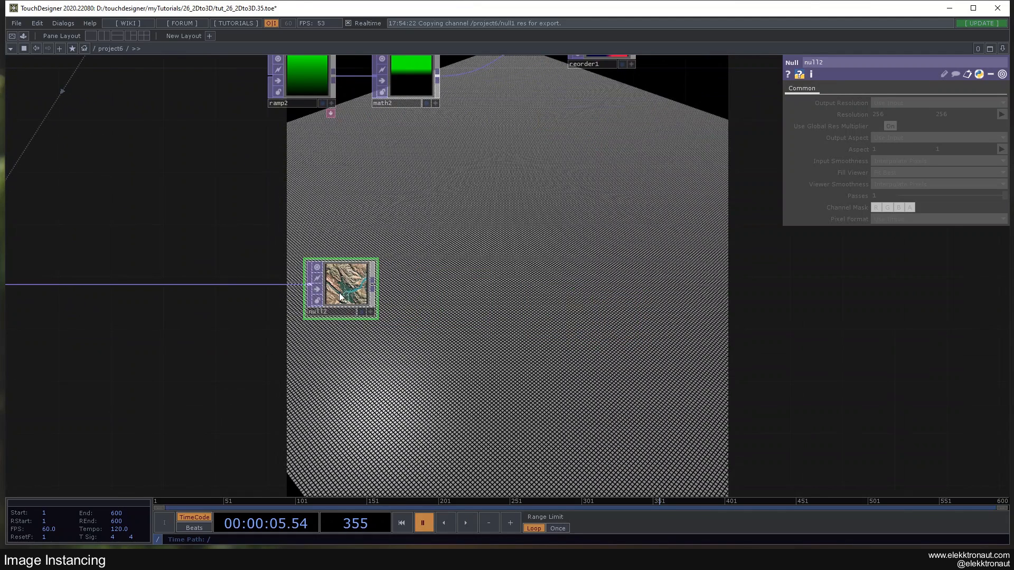
{"action": "scroll", "coordinate": [423, 249], "scroll_direction": "down", "scroll_amount": 2}
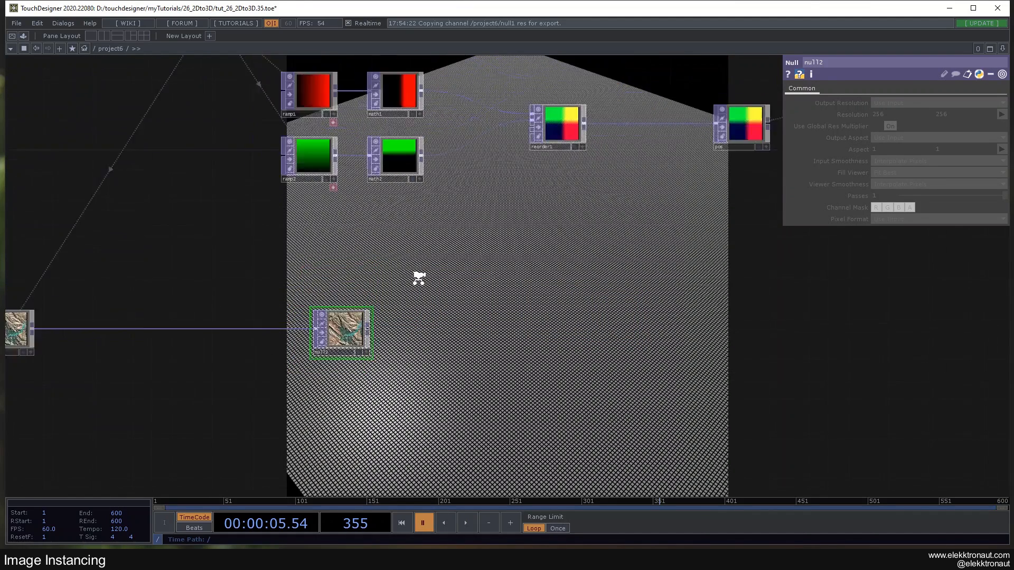
Step: Move the Null TOP after fit1 slightly left and rename it hub
{"action": "scroll", "coordinate": [381, 308], "scroll_direction": "up", "scroll_amount": 2}
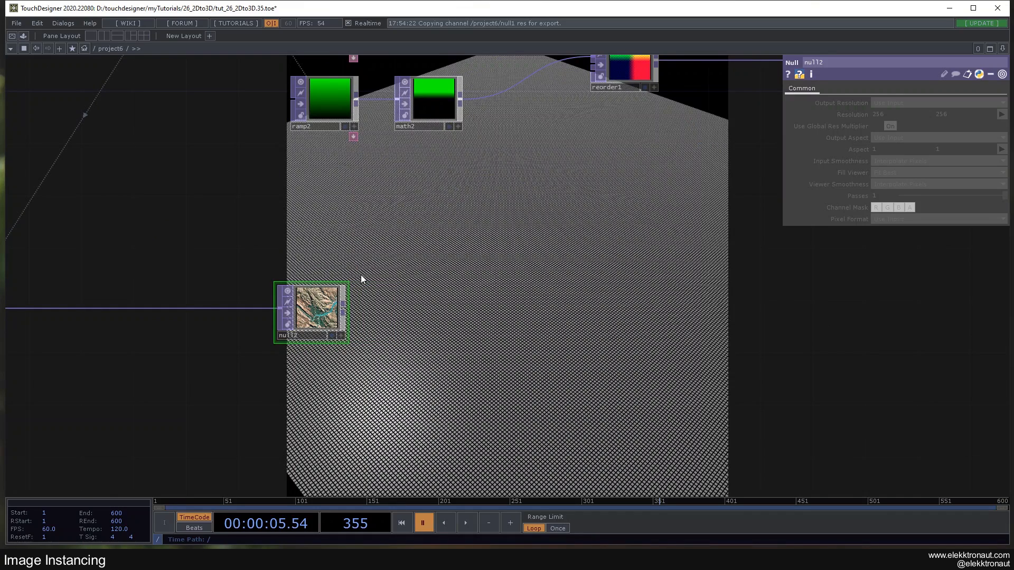
{"action": "middle_click_drag", "start_coordinate": [361, 275], "coordinate": [360, 285]}
{"action": "left_click_drag", "start_coordinate": [319, 327], "coordinate": [254, 328]}
{"action": "left_click", "coordinate": [240, 350]}
{"action": "type", "text": "hub"}
{"action": "key", "text": "Return"}
Step: Add a Math TOP fed by hub and place it beneath the ramp chain
{"action": "middle_click_drag", "start_coordinate": [320, 248], "coordinate": [280, 250]}
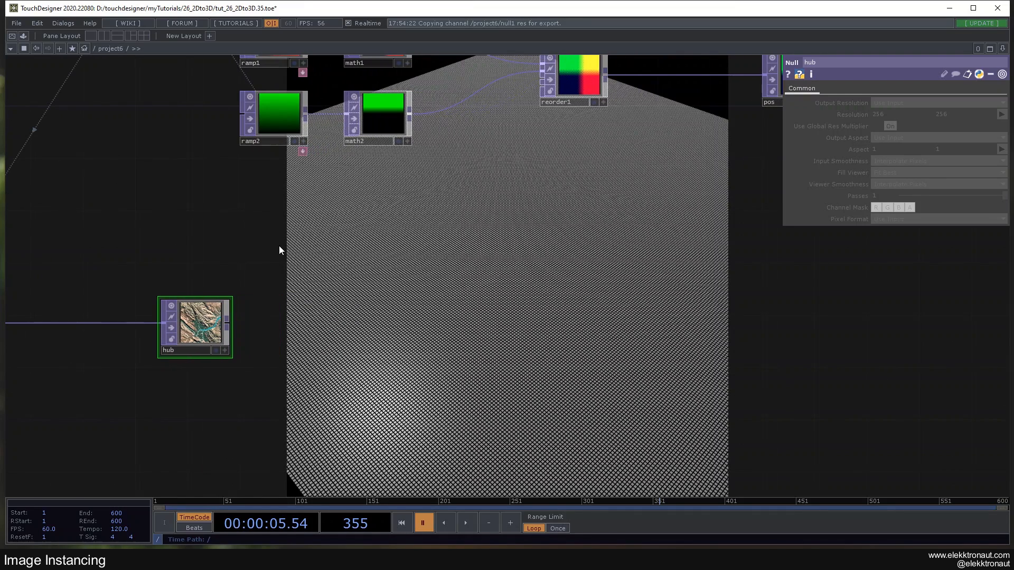
{"action": "right_click", "coordinate": [226, 323]}
{"action": "type", "text": "ma"}
{"action": "left_click", "coordinate": [137, 422]}
{"action": "left_click", "coordinate": [311, 219]}
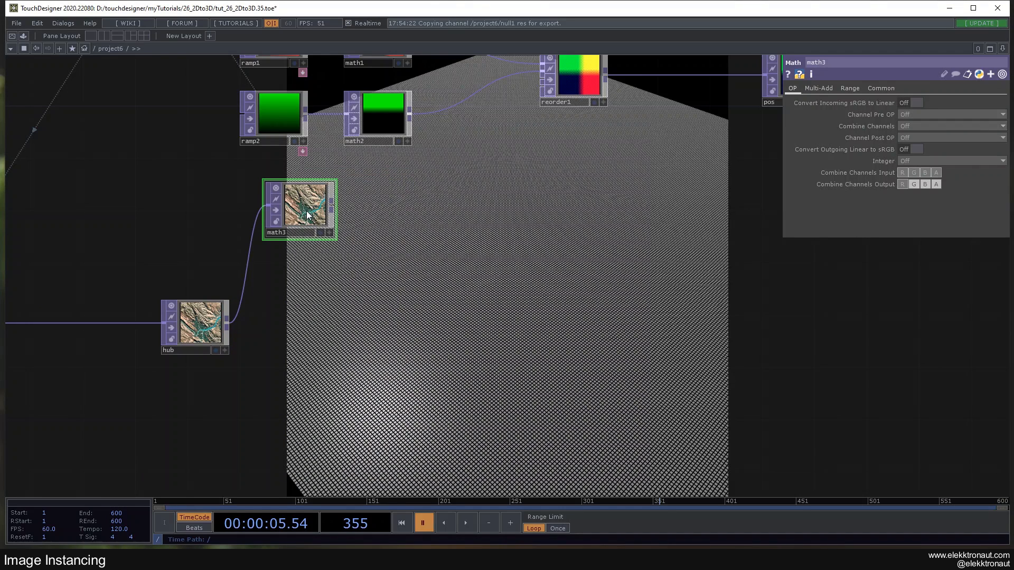
Step: Duplicate math3 as a second Math TOP fed by hub and line both up in a column
{"action": "key", "text": "ctrl+c"}
{"action": "key", "text": "ctrl+v"}
{"action": "left_click", "coordinate": [325, 287]}
{"action": "left_click_drag", "start_coordinate": [325, 288], "coordinate": [402, 300]}
{"action": "left_click_drag", "start_coordinate": [314, 222], "coordinate": [367, 222]}
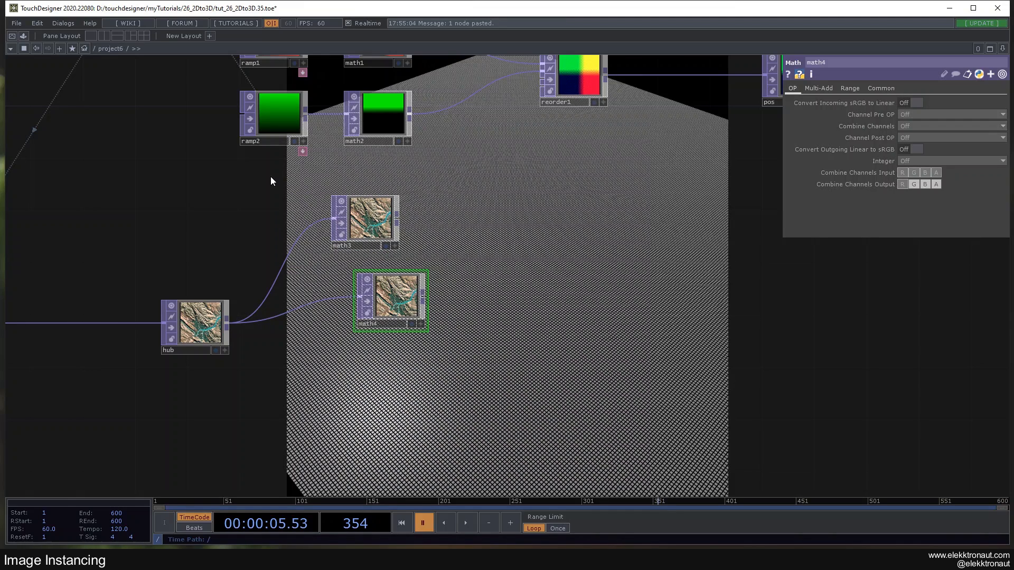
{"action": "left_click_drag", "start_coordinate": [373, 211], "coordinate": [384, 237]}
{"action": "left_click_drag", "start_coordinate": [395, 303], "coordinate": [382, 303]}
Step: Select both ramps and all four Math TOPs, turn off their viewers, and shift the group up around reorder1's level
{"action": "right_click_drag", "start_coordinate": [401, 167], "coordinate": [393, 311]}
{"action": "left_click_drag", "start_coordinate": [393, 311], "coordinate": [393, 285]}
{"action": "left_click", "coordinate": [463, 248]}
{"action": "left_click_drag", "start_coordinate": [463, 248], "coordinate": [410, 338]}
{"action": "right_click_drag", "start_coordinate": [193, 76], "coordinate": [299, 309]}
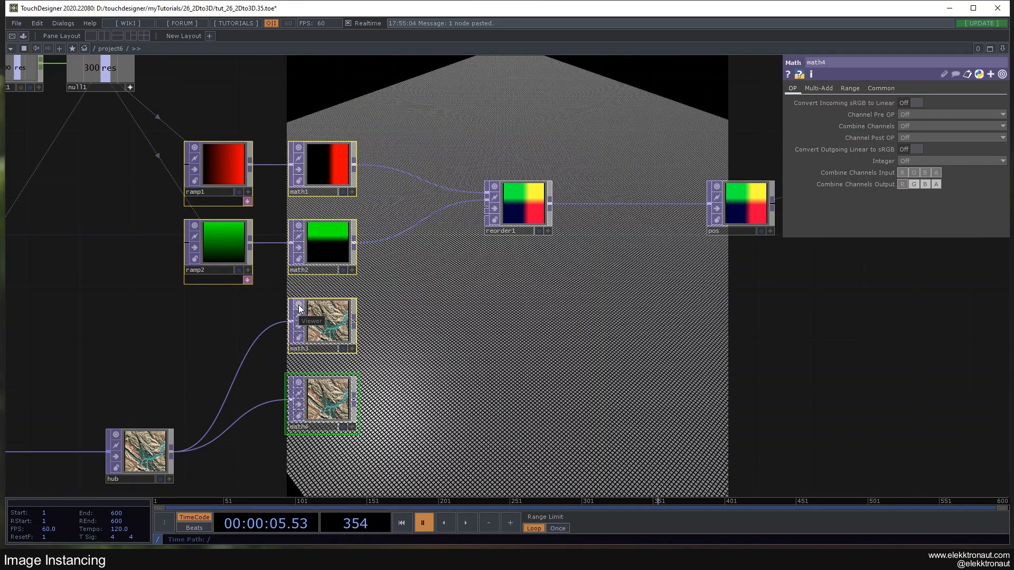
{"action": "left_click", "coordinate": [298, 308]}
{"action": "left_click_drag", "start_coordinate": [326, 414], "coordinate": [323, 373]}
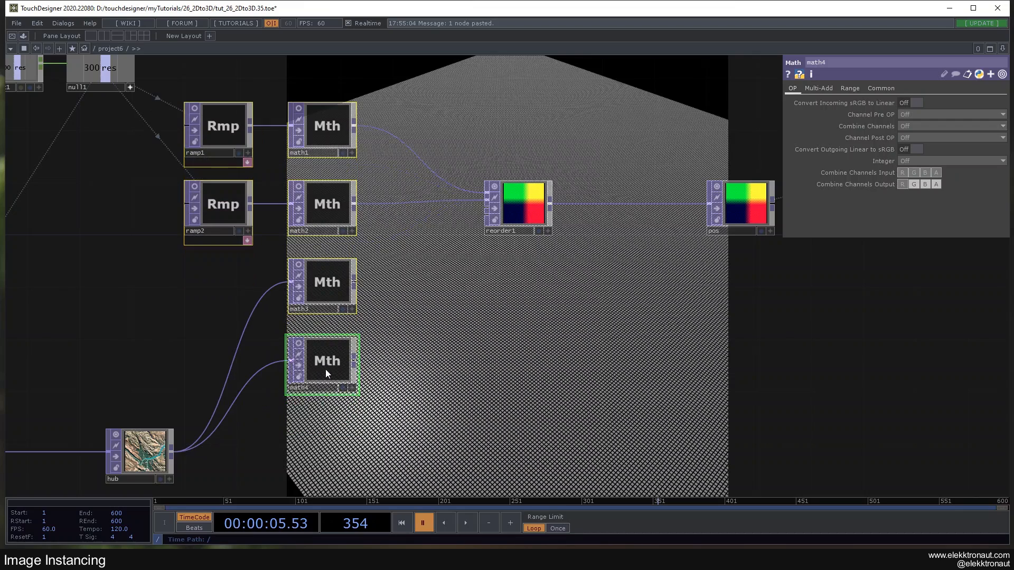
Step: Try colouring the ramp1 node red and undo the colour change
{"action": "left_click", "coordinate": [224, 131]}
{"action": "key", "text": "c"}
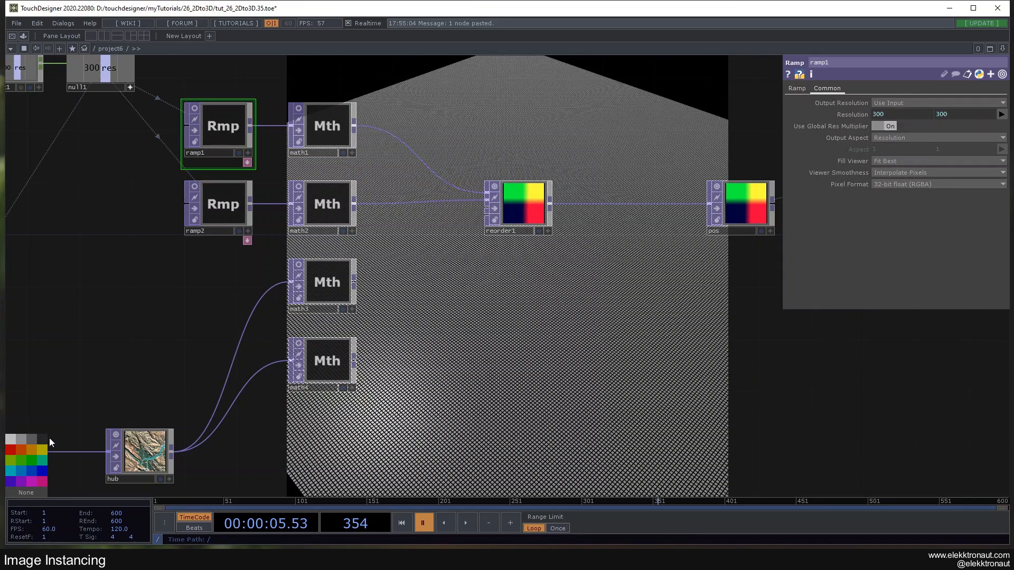
{"action": "left_click", "coordinate": [14, 452]}
{"action": "left_click", "coordinate": [223, 214]}
{"action": "key", "text": "ctrl+z"}
Step: Colour the math1 node red, math2 green and math3 blue
{"action": "left_click", "coordinate": [330, 126]}
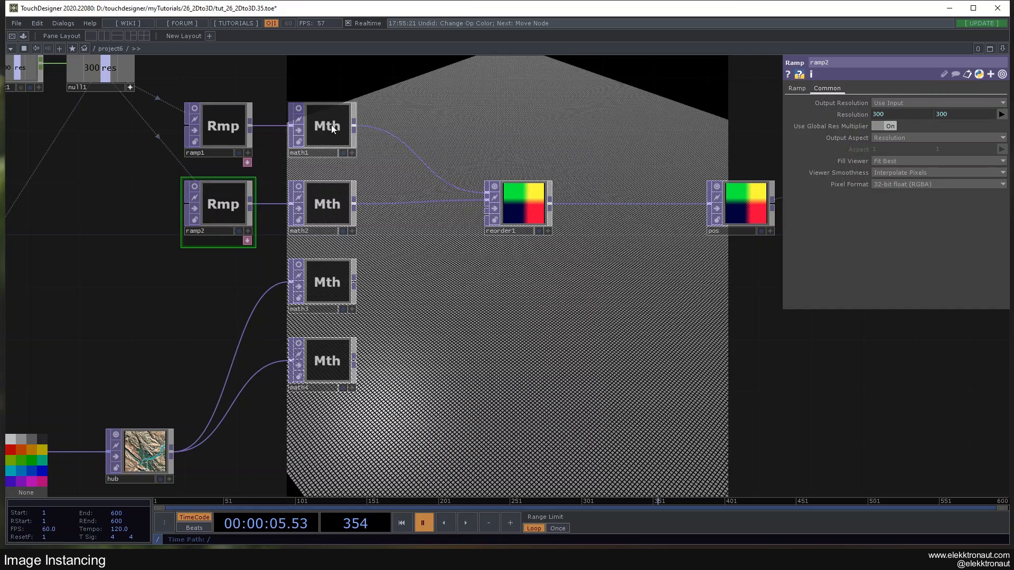
{"action": "key", "text": "c"}
{"action": "left_click", "coordinate": [11, 452]}
{"action": "left_click", "coordinate": [322, 207]}
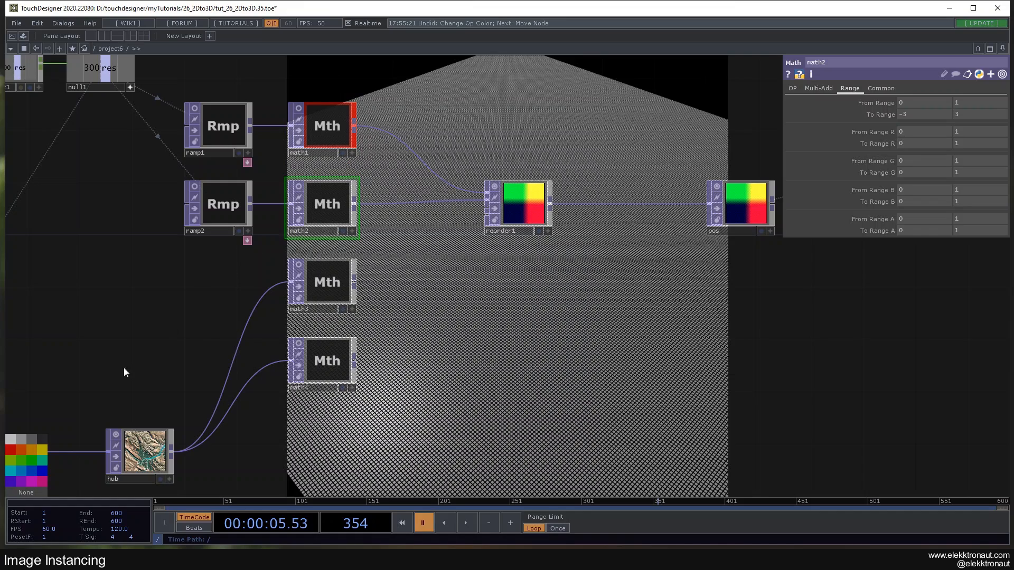
{"action": "left_click", "coordinate": [24, 461]}
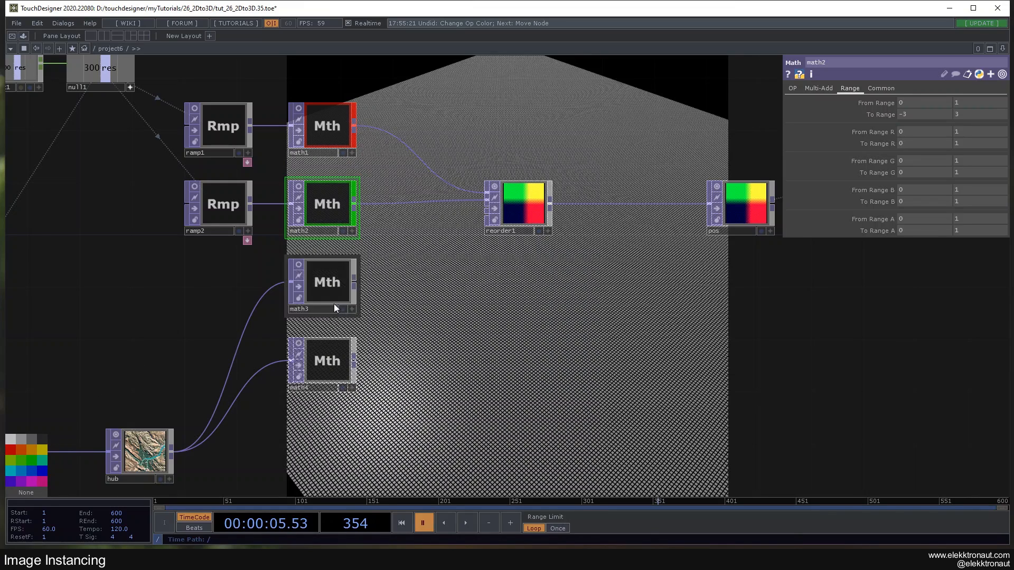
{"action": "left_click", "coordinate": [329, 293]}
{"action": "left_click", "coordinate": [21, 476]}
Step: Connect math3 and math4 to reorder1 as its third and fourth inputs
{"action": "left_click", "coordinate": [326, 369]}
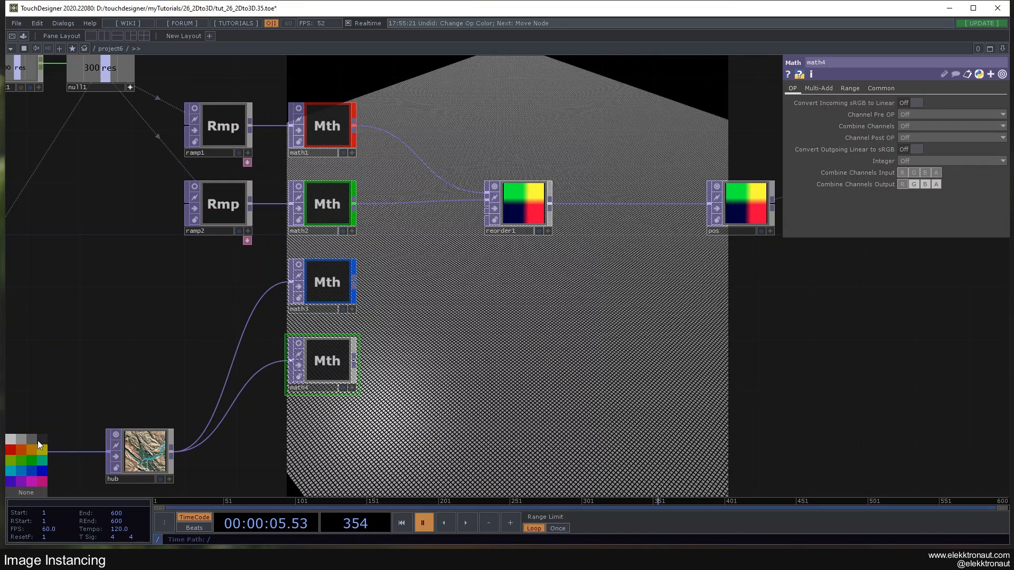
{"action": "left_click_drag", "start_coordinate": [351, 438], "coordinate": [405, 364]}
{"action": "left_click_drag", "start_coordinate": [411, 209], "coordinate": [543, 134]}
{"action": "left_click_drag", "start_coordinate": [411, 290], "coordinate": [549, 147]}
{"action": "left_click_drag", "start_coordinate": [521, 209], "coordinate": [451, 242]}
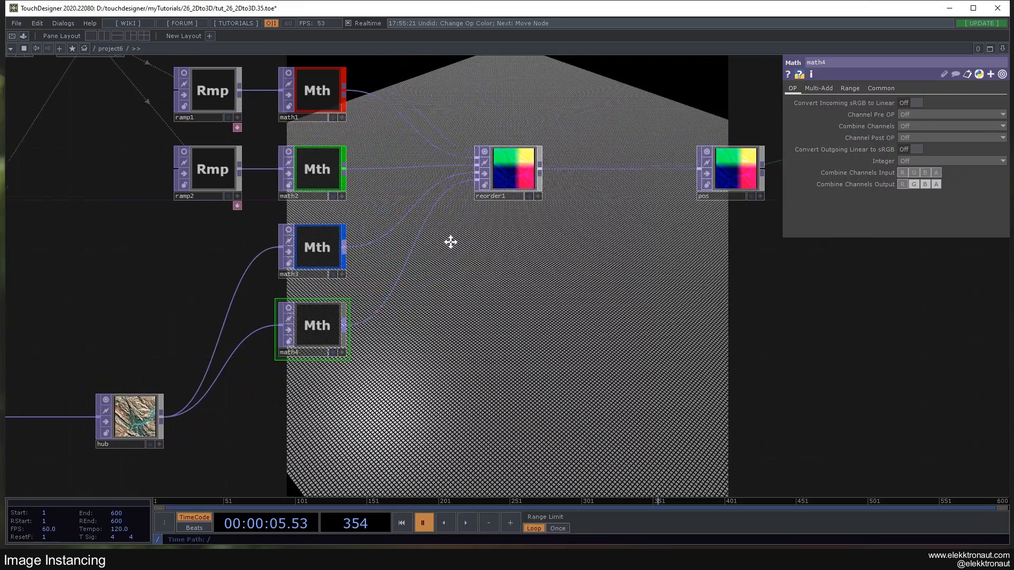
Step: Examine how the image detail from hub combines with the ramp colours in reorder1's output
{"action": "scroll", "coordinate": [486, 169], "scroll_direction": "up", "scroll_amount": 6}
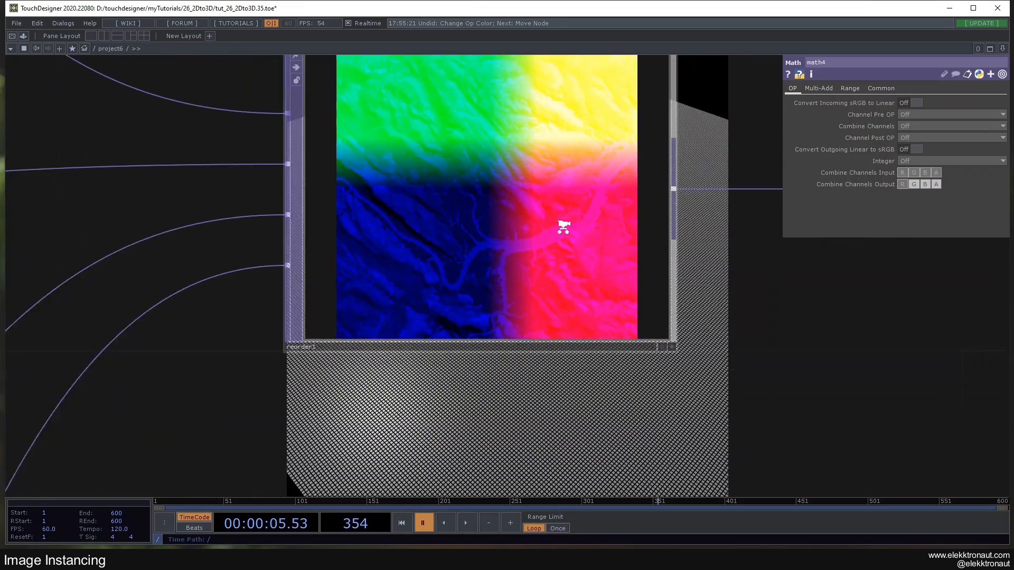
{"action": "scroll", "coordinate": [563, 227], "scroll_direction": "down", "scroll_amount": 8}
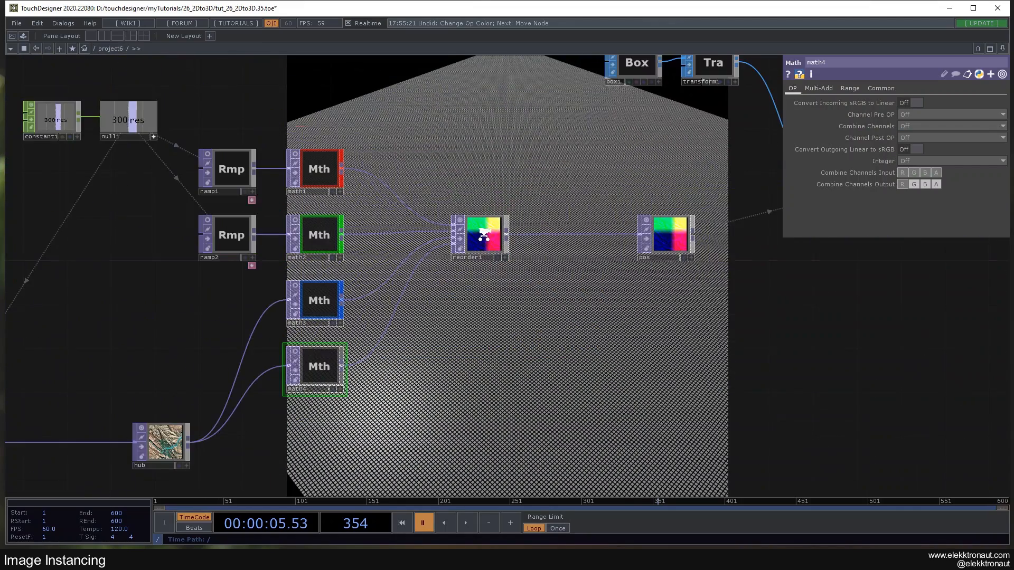
{"action": "scroll", "coordinate": [484, 234], "scroll_direction": "up", "scroll_amount": 5}
{"action": "scroll", "coordinate": [482, 233], "scroll_direction": "down", "scroll_amount": 3}
{"action": "scroll", "coordinate": [477, 234], "scroll_direction": "up", "scroll_amount": 2}
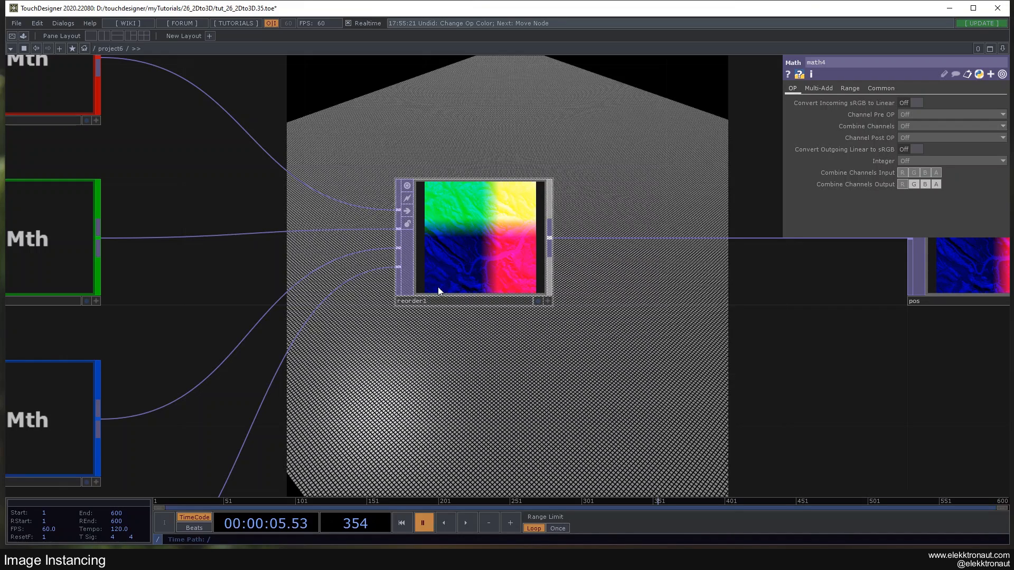
{"action": "scroll", "coordinate": [455, 259], "scroll_direction": "down", "scroll_amount": 5}
{"action": "left_click_drag", "start_coordinate": [455, 273], "coordinate": [535, 206]}
{"action": "scroll", "coordinate": [478, 190], "scroll_direction": "down", "scroll_amount": 3}
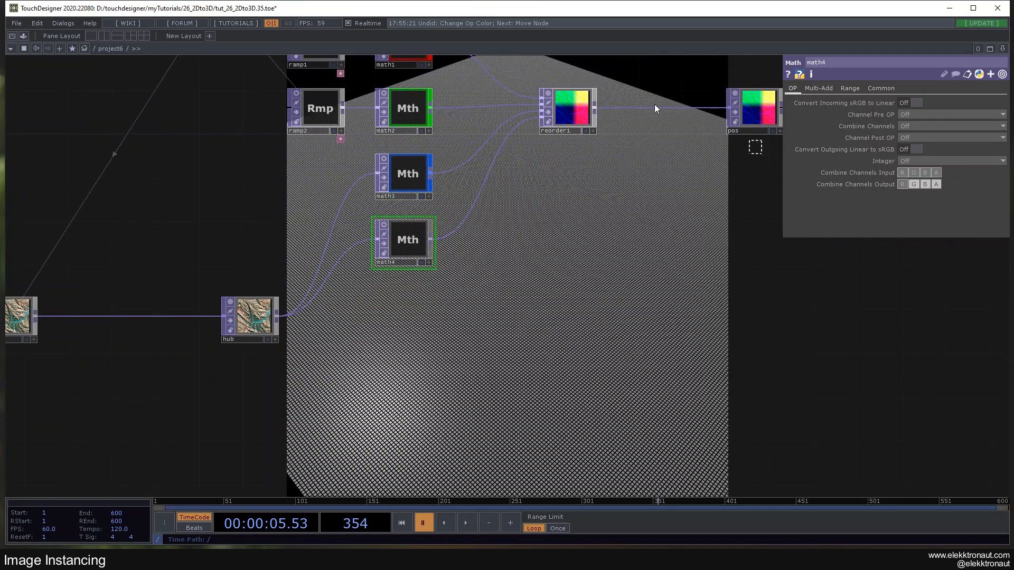
Step: Turn off reorder1's viewer and open math3's range parameters
{"action": "left_click", "coordinate": [568, 111]}
{"action": "left_click_drag", "start_coordinate": [343, 346], "coordinate": [331, 390]}
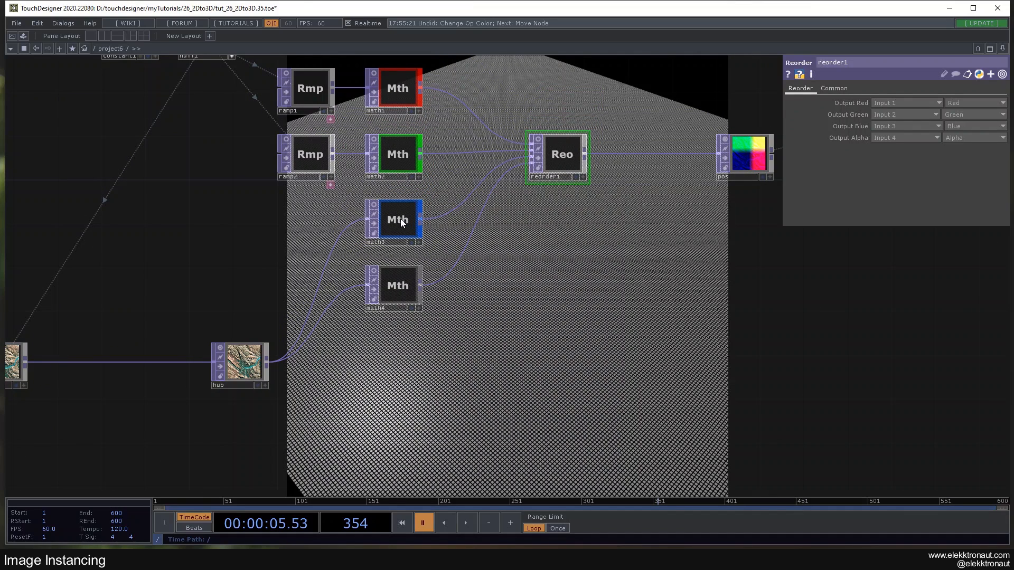
{"action": "left_click", "coordinate": [401, 219]}
{"action": "left_click_drag", "start_coordinate": [486, 283], "coordinate": [543, 214]}
{"action": "left_click", "coordinate": [849, 88]}
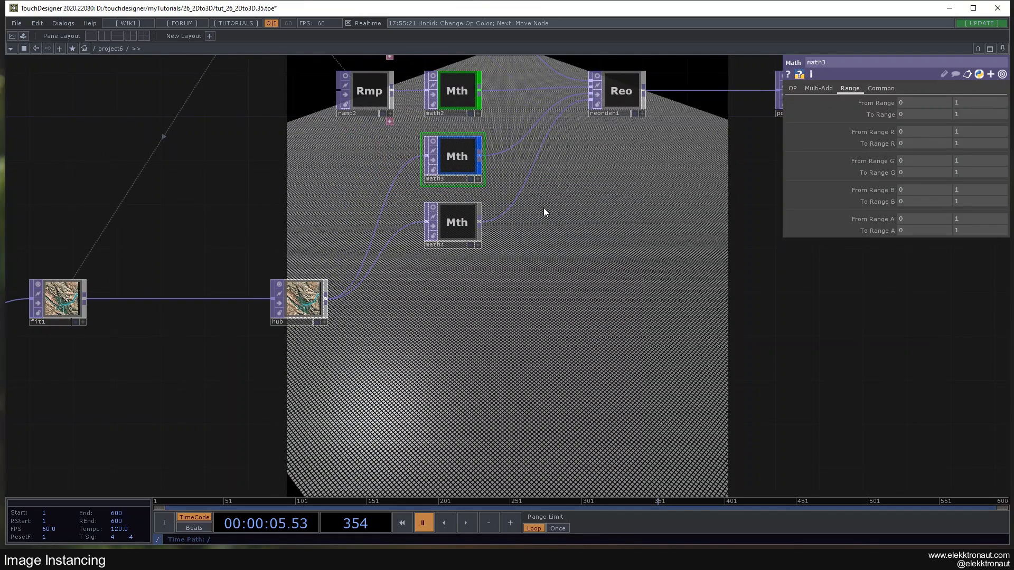
Step: Set geo1's instance Translate Y to channel b
{"action": "left_click_drag", "start_coordinate": [622, 199], "coordinate": [433, 276]}
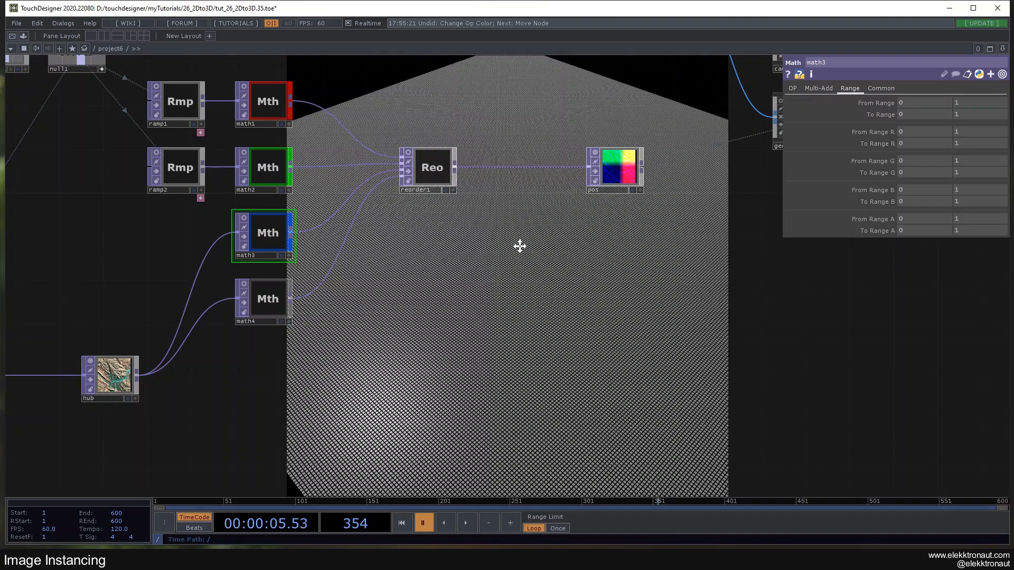
{"action": "left_click_drag", "start_coordinate": [520, 246], "coordinate": [415, 268]}
{"action": "left_click", "coordinate": [689, 163]}
{"action": "left_click_drag", "start_coordinate": [521, 268], "coordinate": [539, 206]}
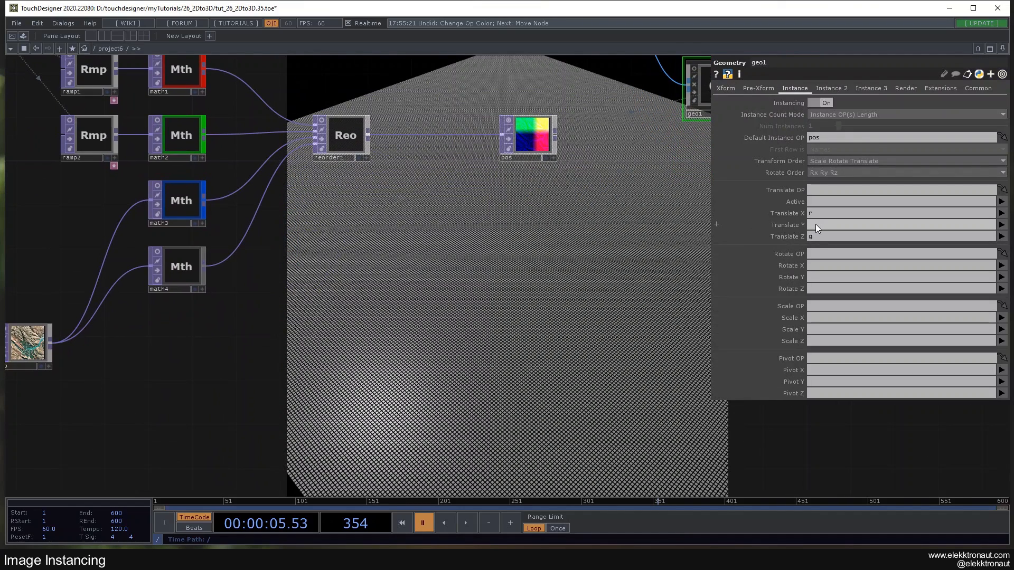
{"action": "left_click", "coordinate": [815, 224]}
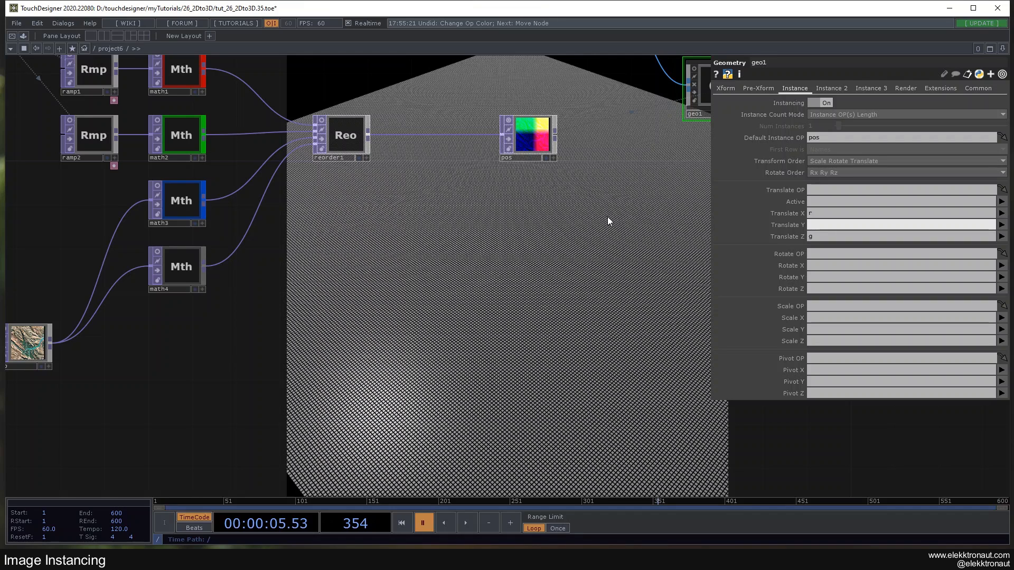
{"action": "type", "text": "b"}
{"action": "key", "text": "Return"}
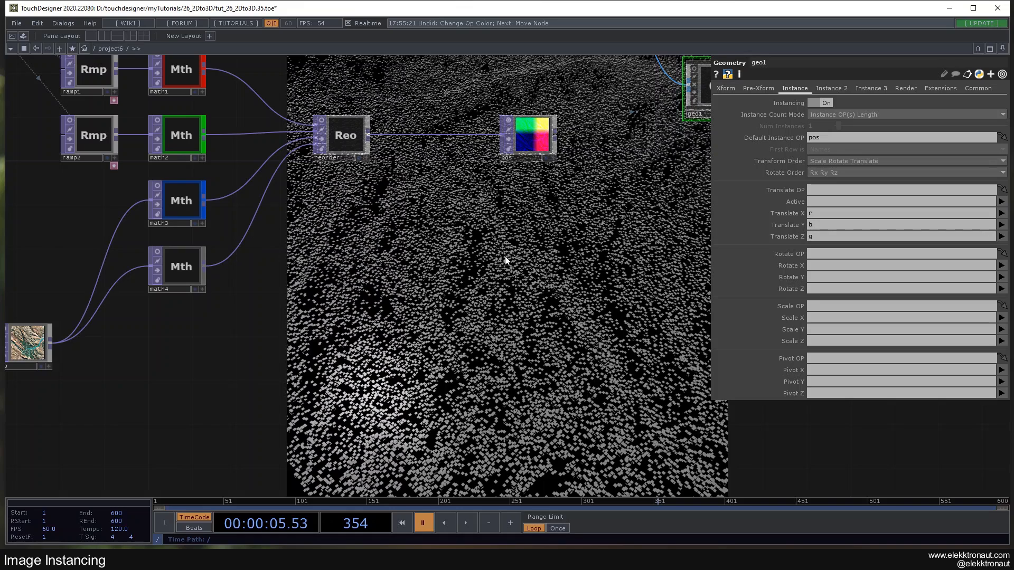
Step: Set the upper To Range value of math3 to 0.2
{"action": "left_click_drag", "start_coordinate": [508, 252], "coordinate": [530, 259]}
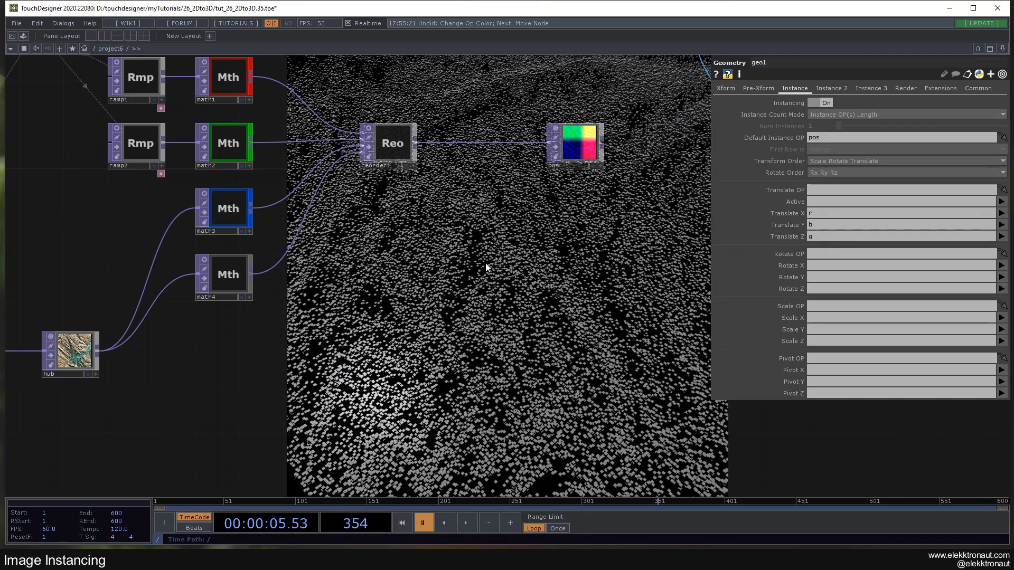
{"action": "left_click_drag", "start_coordinate": [445, 283], "coordinate": [218, 394]}
{"action": "scroll", "coordinate": [431, 348], "scroll_direction": "down", "scroll_amount": 3}
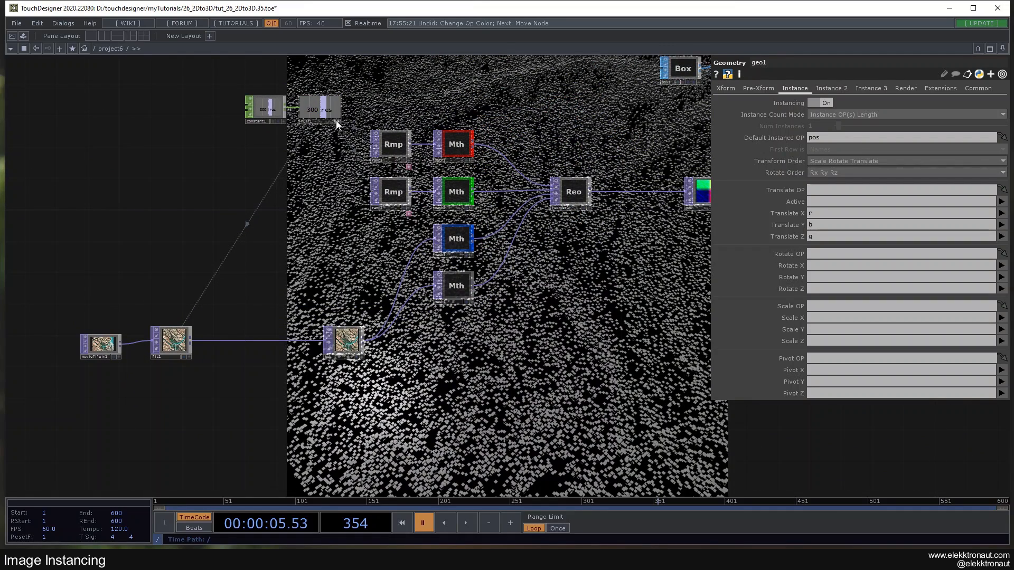
{"action": "scroll", "coordinate": [504, 267], "scroll_direction": "up", "scroll_amount": 3}
{"action": "scroll", "coordinate": [470, 251], "scroll_direction": "down", "scroll_amount": 1}
{"action": "left_click_drag", "start_coordinate": [465, 248], "coordinate": [399, 242]}
{"action": "left_click", "coordinate": [333, 214]}
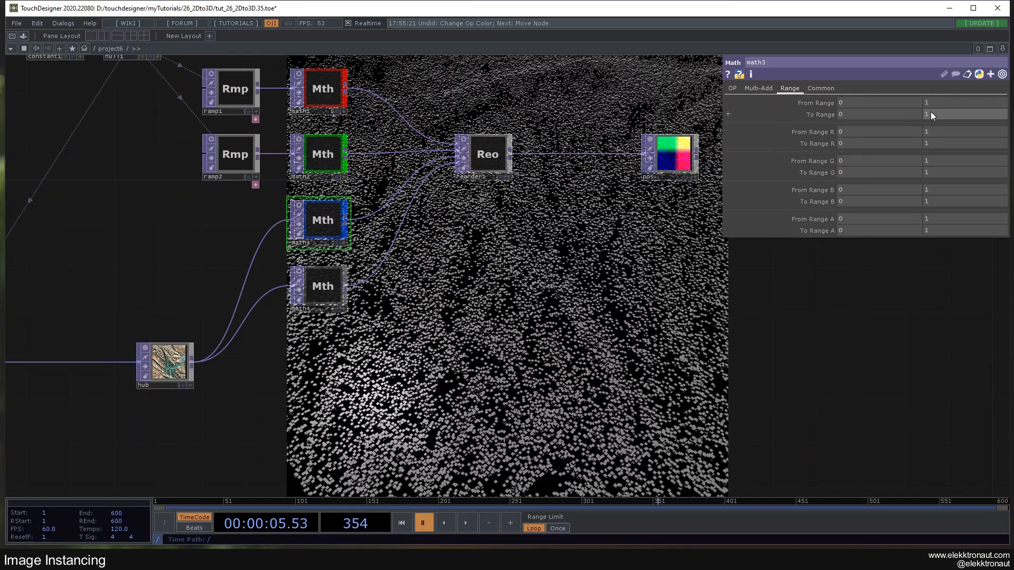
{"action": "left_click", "coordinate": [930, 114]}
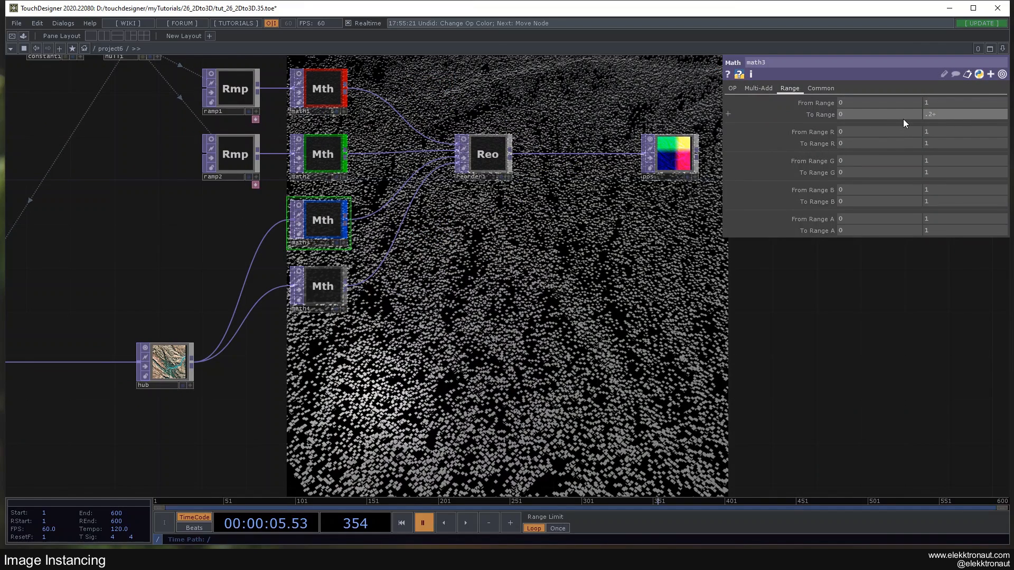
Step: Set geo1's instance Scale Y to channel a
{"action": "left_click_drag", "start_coordinate": [496, 246], "coordinate": [474, 191]}
{"action": "scroll", "coordinate": [408, 240], "scroll_direction": "down", "scroll_amount": 5}
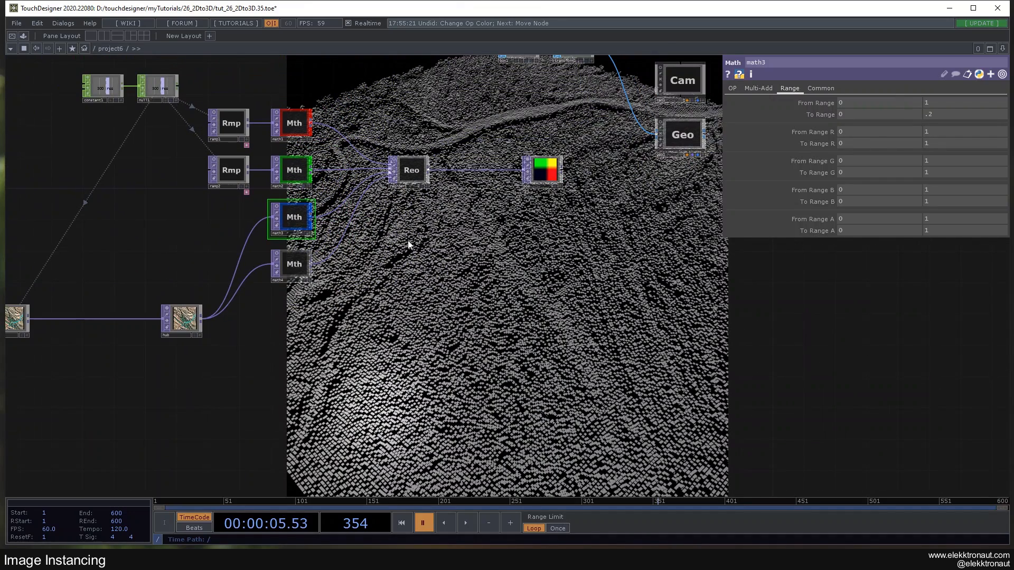
{"action": "left_click", "coordinate": [686, 139]}
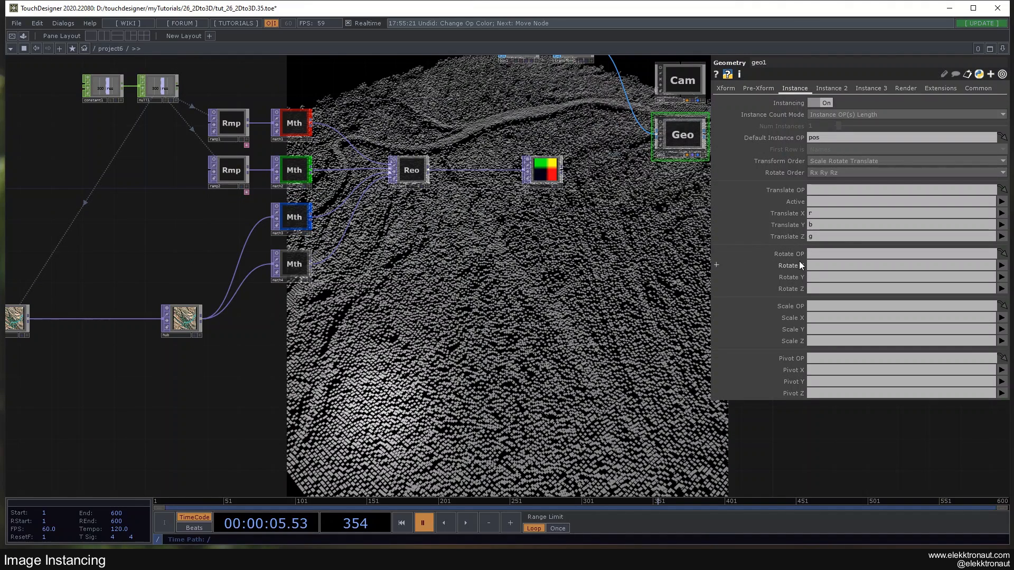
{"action": "left_click", "coordinate": [814, 329]}
{"action": "type", "text": "a"}
{"action": "key", "text": "Return"}
Step: Set the upper To Range value of math4 to 2
{"action": "scroll", "coordinate": [327, 263], "scroll_direction": "up", "scroll_amount": 5}
{"action": "left_click", "coordinate": [293, 266]}
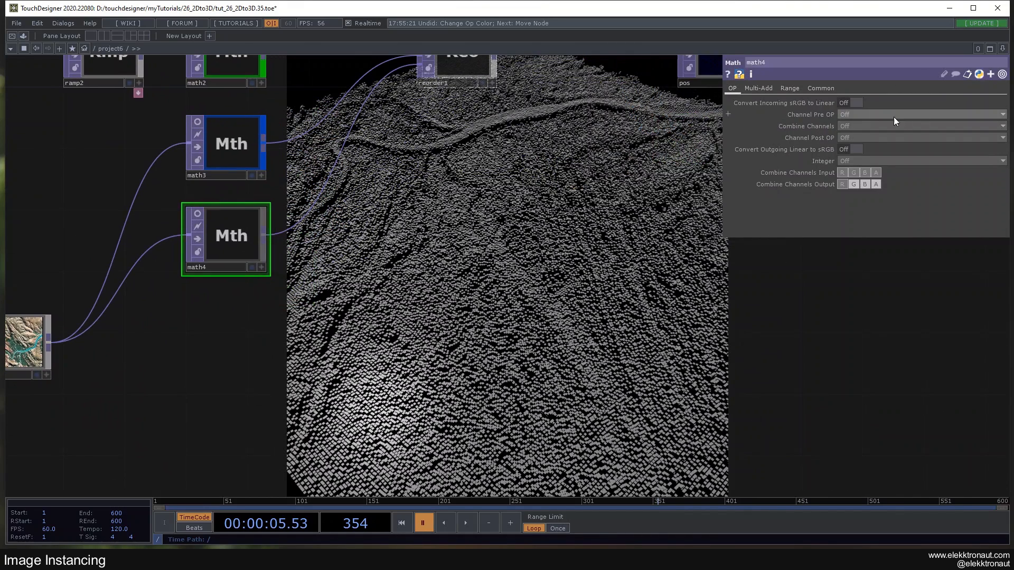
{"action": "left_click", "coordinate": [790, 87]}
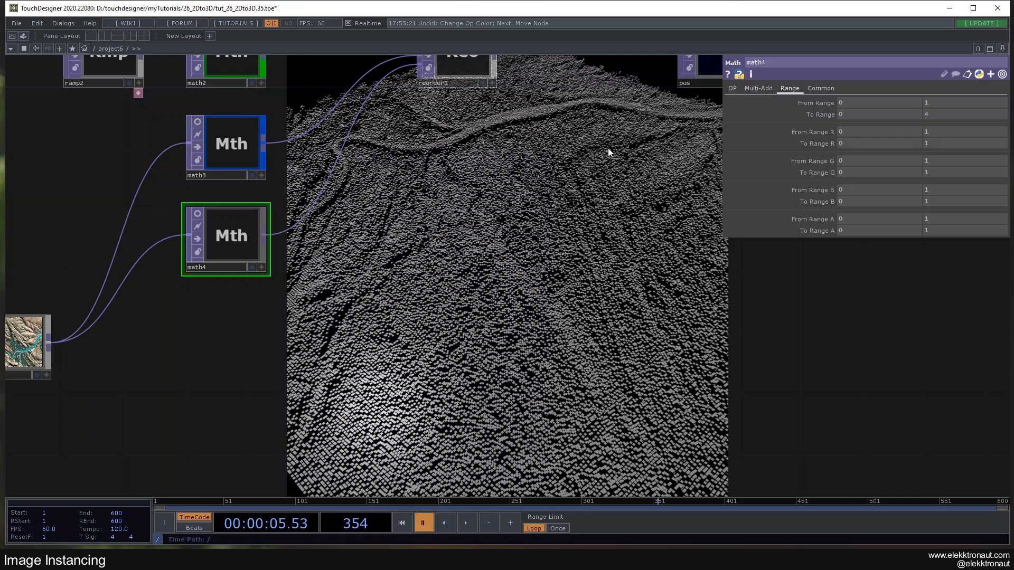
{"action": "left_click", "coordinate": [940, 114]}
{"action": "type", "text": "2"}
{"action": "key", "text": "Return"}
Step: Set reorder1's Output Alpha to use the Luminance of Input 4
{"action": "scroll", "coordinate": [400, 218], "scroll_direction": "down", "scroll_amount": 3}
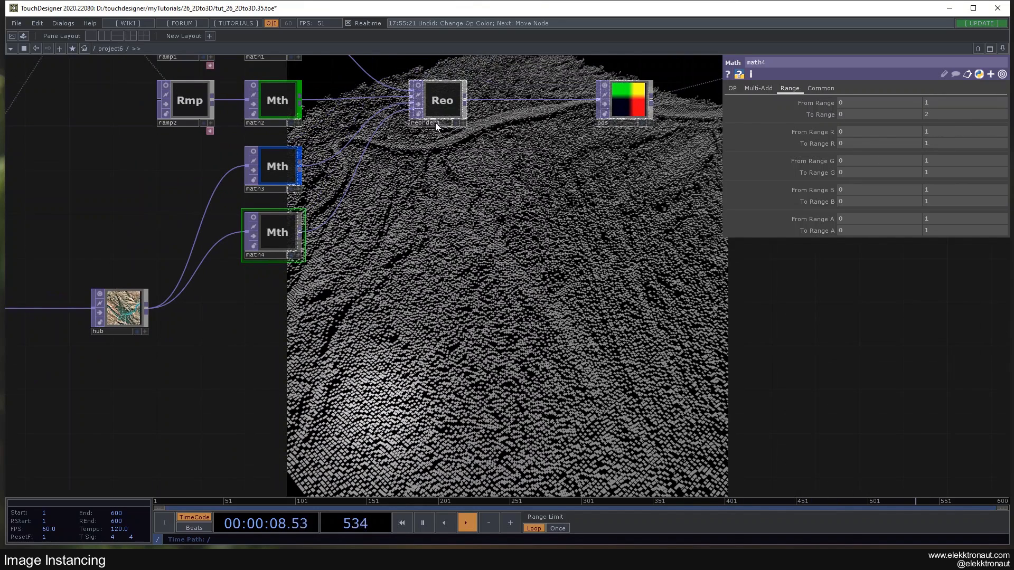
{"action": "left_click", "coordinate": [444, 102]}
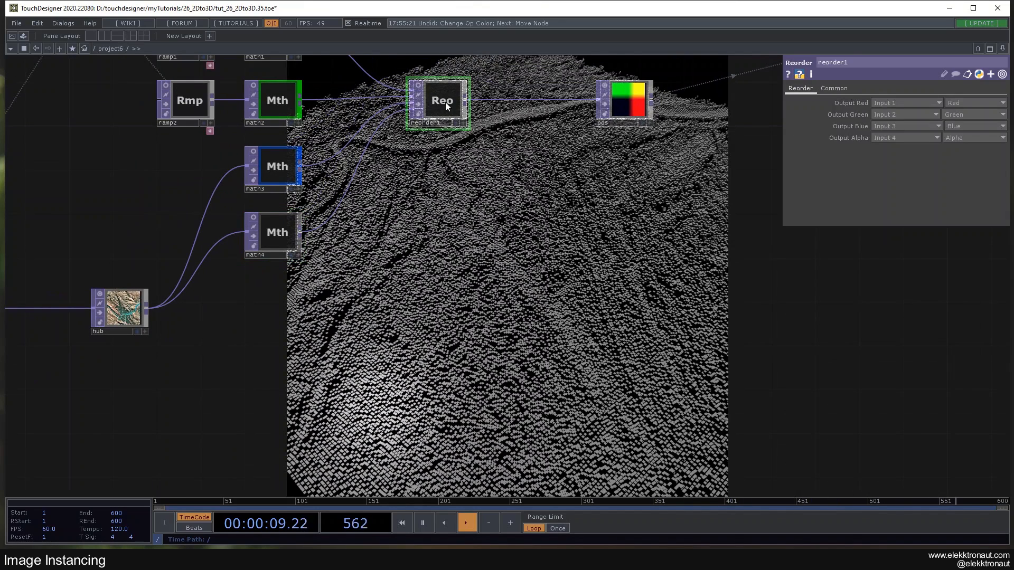
{"action": "left_click", "coordinate": [958, 136]}
{"action": "left_click", "coordinate": [960, 201]}
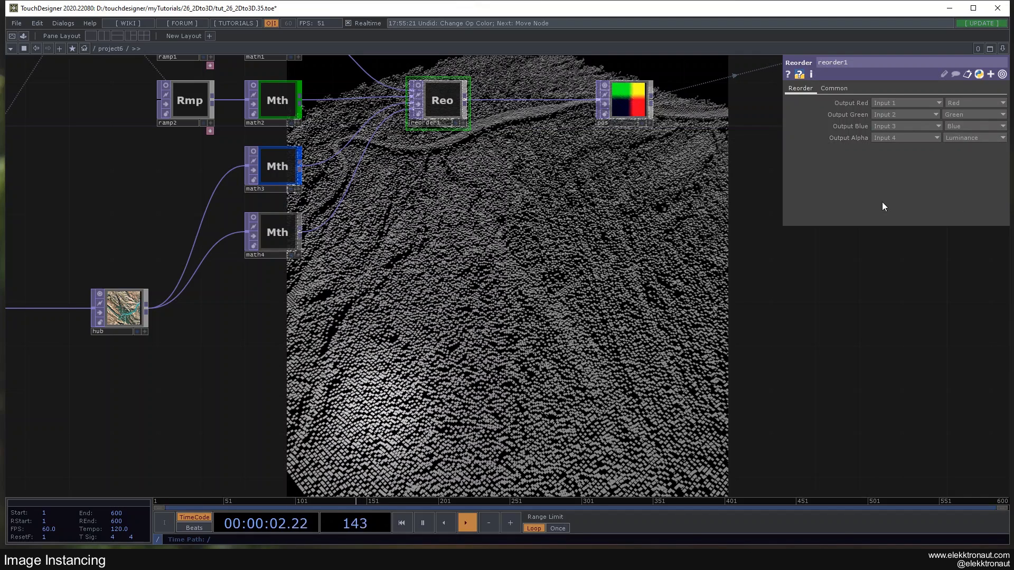
Step: Try an upper To Range value of 5 on math4
{"action": "left_click", "coordinate": [260, 243]}
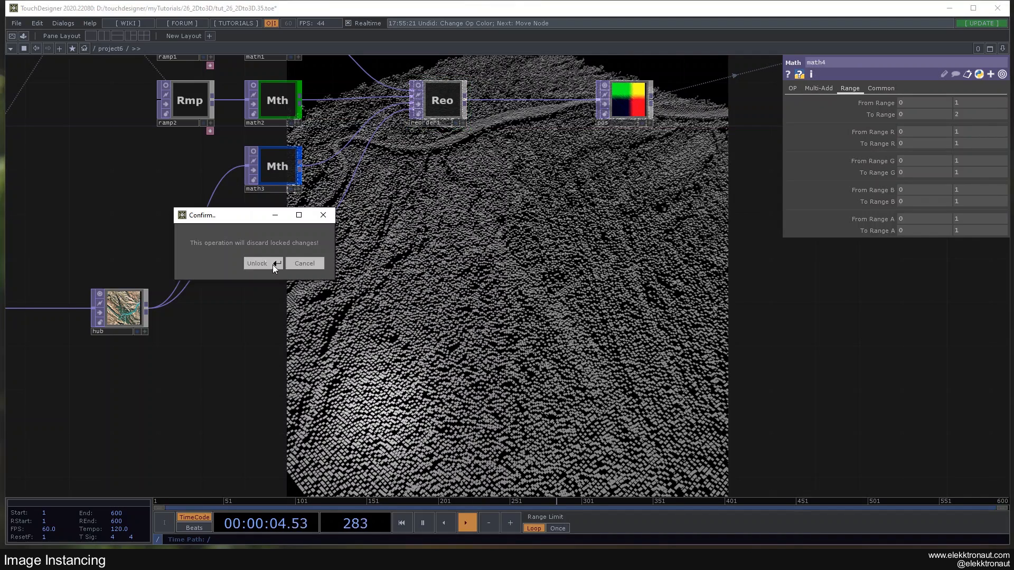
{"action": "left_click", "coordinate": [967, 115]}
{"action": "type", "text": "5"}
{"action": "key", "text": "Return"}
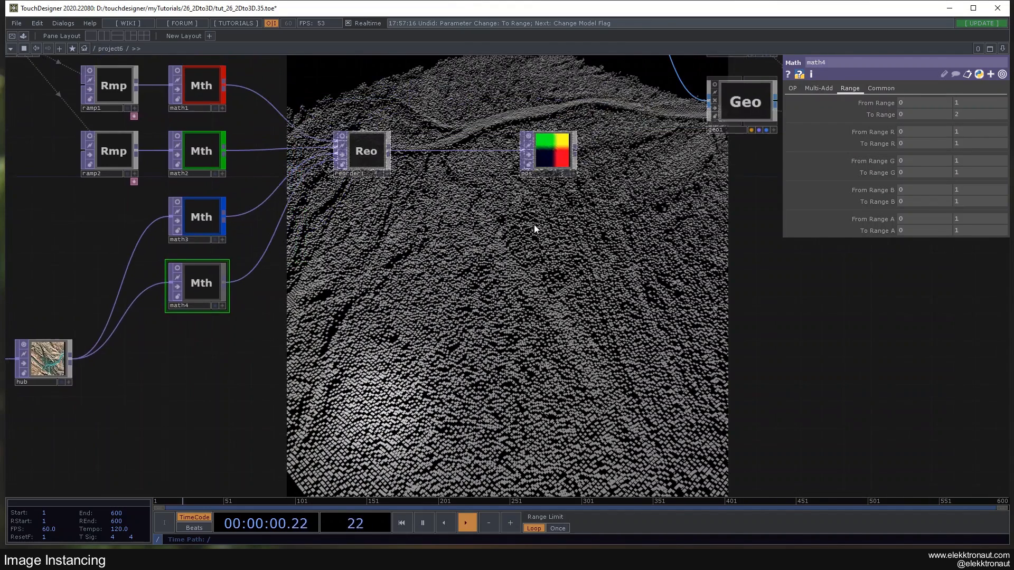
Step: Set fit1's Pixel Format to 32-bit float (RGBA)
{"action": "left_click_drag", "start_coordinate": [534, 225], "coordinate": [528, 229]}
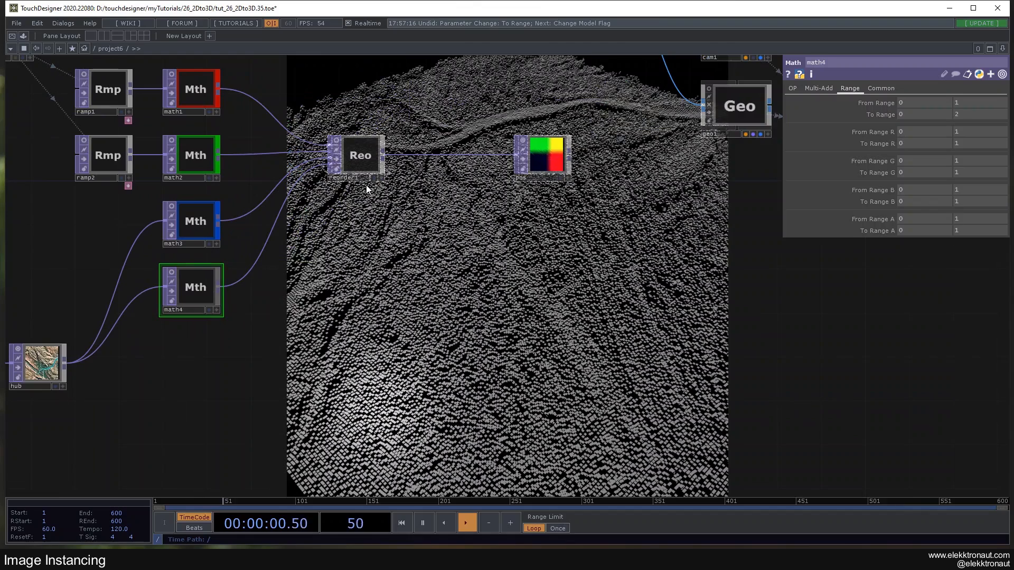
{"action": "scroll", "coordinate": [417, 245], "scroll_direction": "down", "scroll_amount": 5}
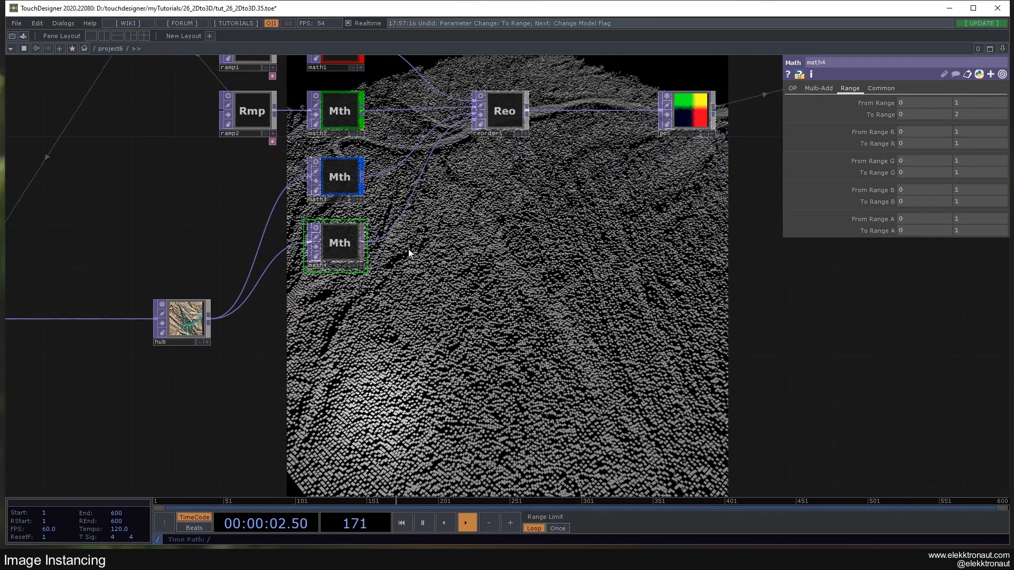
{"action": "scroll", "coordinate": [208, 280], "scroll_direction": "up", "scroll_amount": 5}
{"action": "left_click", "coordinate": [205, 277]}
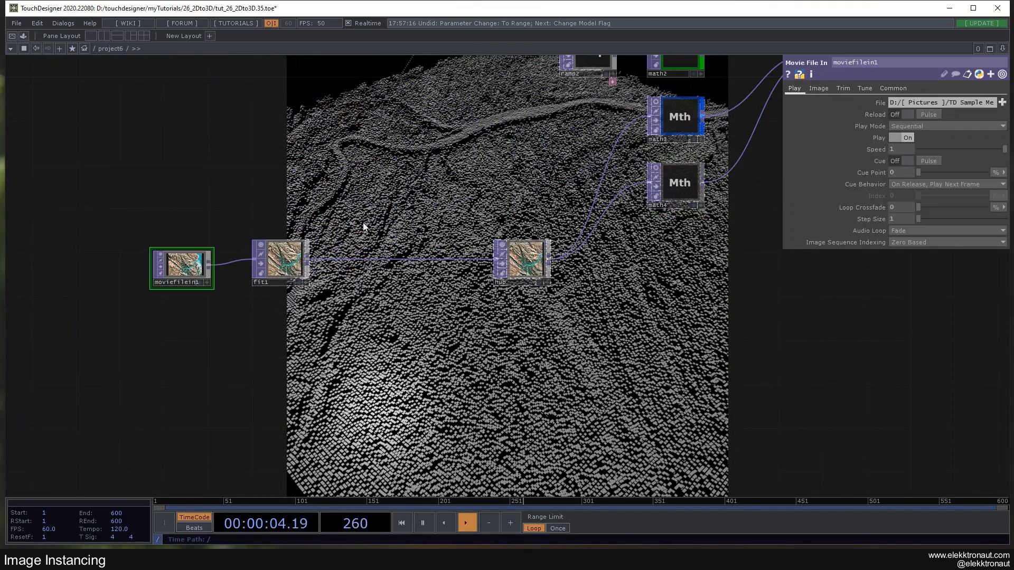
{"action": "left_click", "coordinate": [280, 260]}
{"action": "left_click_drag", "start_coordinate": [457, 178], "coordinate": [387, 177]}
{"action": "left_click", "coordinate": [816, 88]}
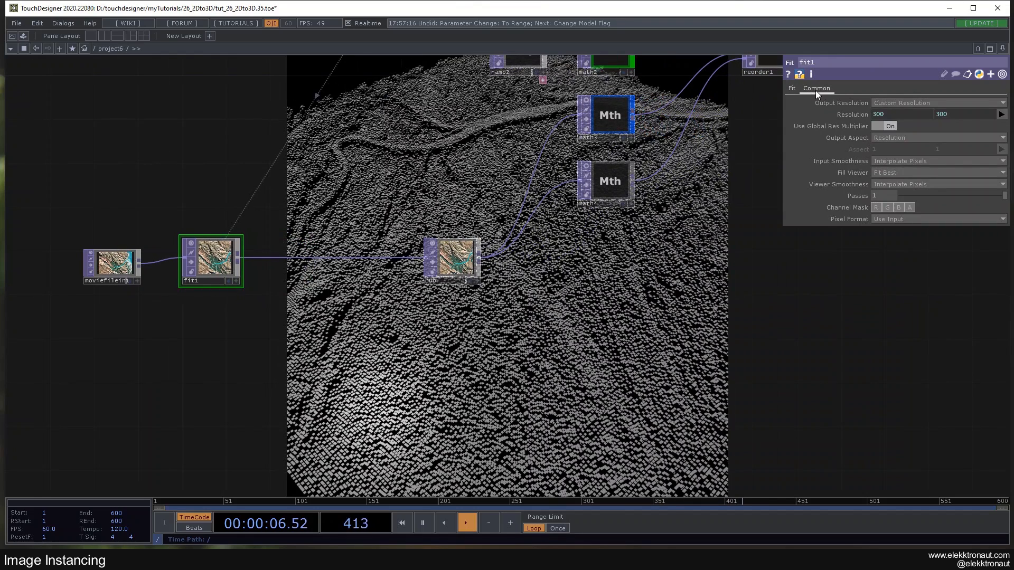
{"action": "left_click", "coordinate": [882, 219]}
{"action": "left_click", "coordinate": [893, 269]}
Step: Try an upper To Range value of 20 on math4
{"action": "left_click", "coordinate": [606, 182]}
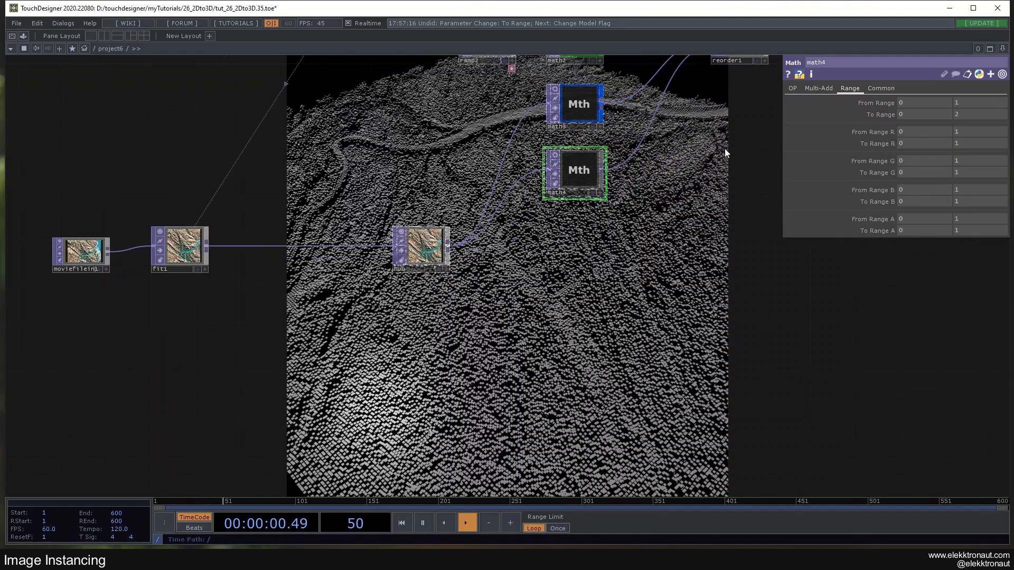
{"action": "type", "text": "20"}
{"action": "key", "text": "Return"}
Step: Examine fit1's common settings and math4's range while playback is paused, and resume playback
{"action": "left_click_drag", "start_coordinate": [669, 182], "coordinate": [506, 216]}
{"action": "left_click_drag", "start_coordinate": [211, 326], "coordinate": [354, 312]}
{"action": "key", "text": "space"}
{"action": "left_click", "coordinate": [302, 183]}
{"action": "left_click_drag", "start_coordinate": [596, 182], "coordinate": [452, 276]}
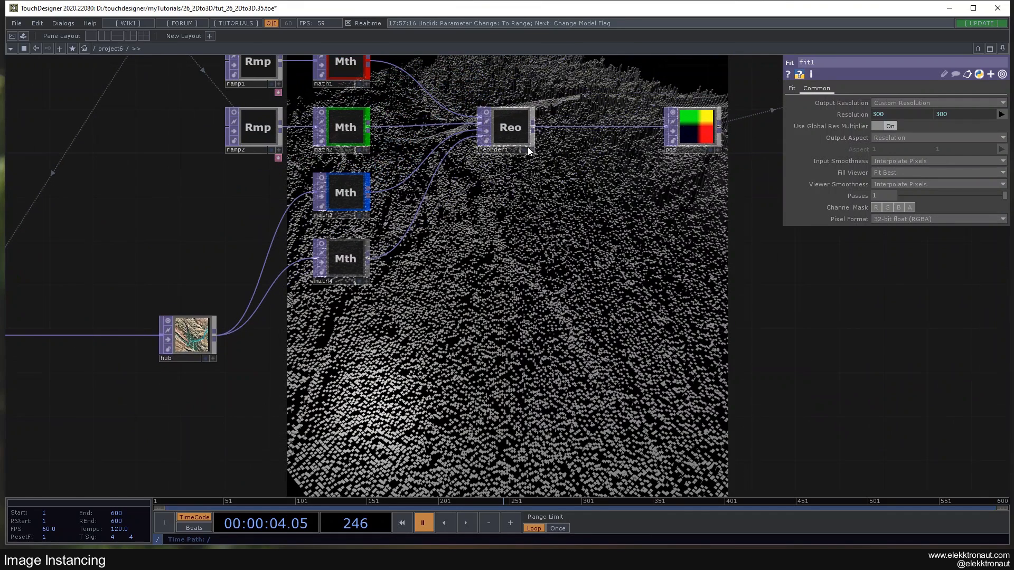
{"action": "left_click", "coordinate": [346, 257]}
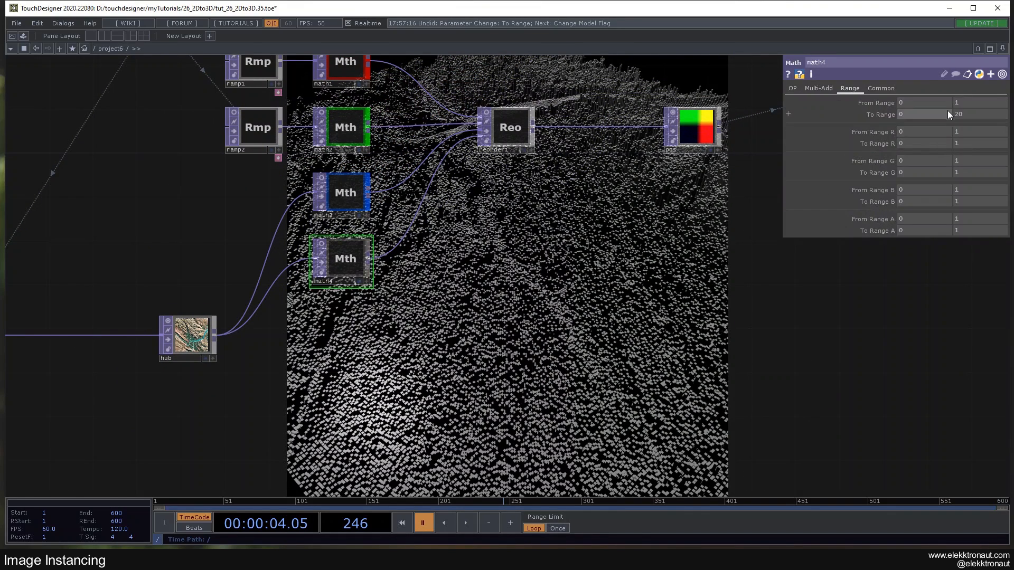
{"action": "key", "text": "space"}
{"action": "left_click_drag", "start_coordinate": [571, 202], "coordinate": [518, 236]}
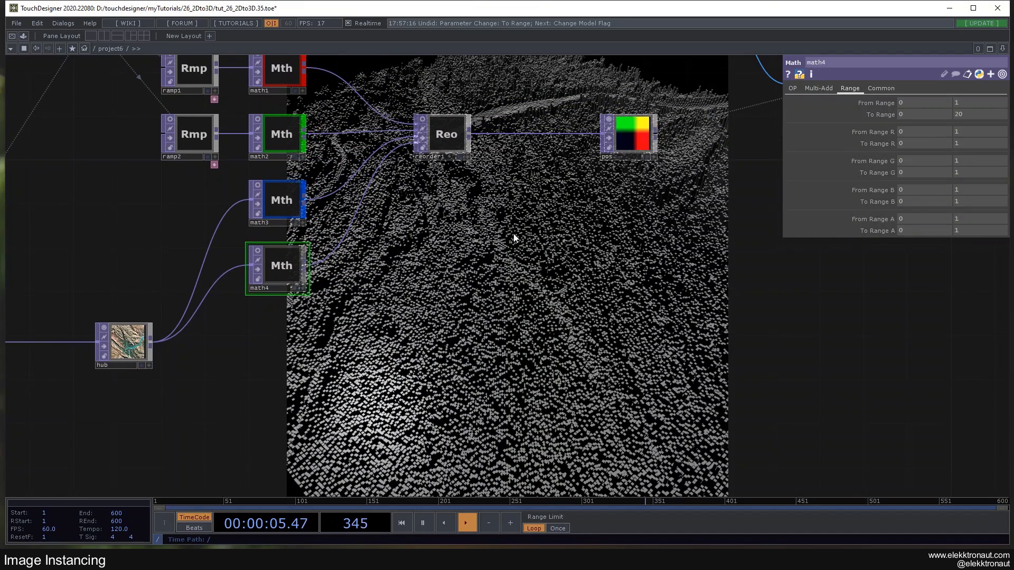
Step: Try upper To Range values of 5 and 2 on math4
{"action": "left_click", "coordinate": [962, 115]}
{"action": "type", "text": "5"}
{"action": "key", "text": "Return"}
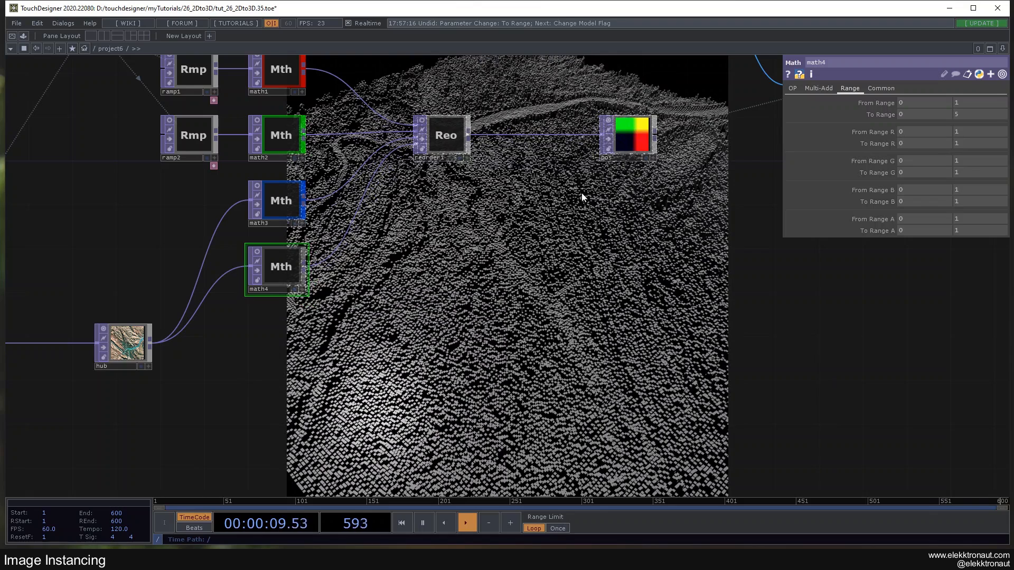
{"action": "left_click", "coordinate": [959, 115]}
{"action": "type", "text": "2"}
{"action": "key", "text": "Return"}
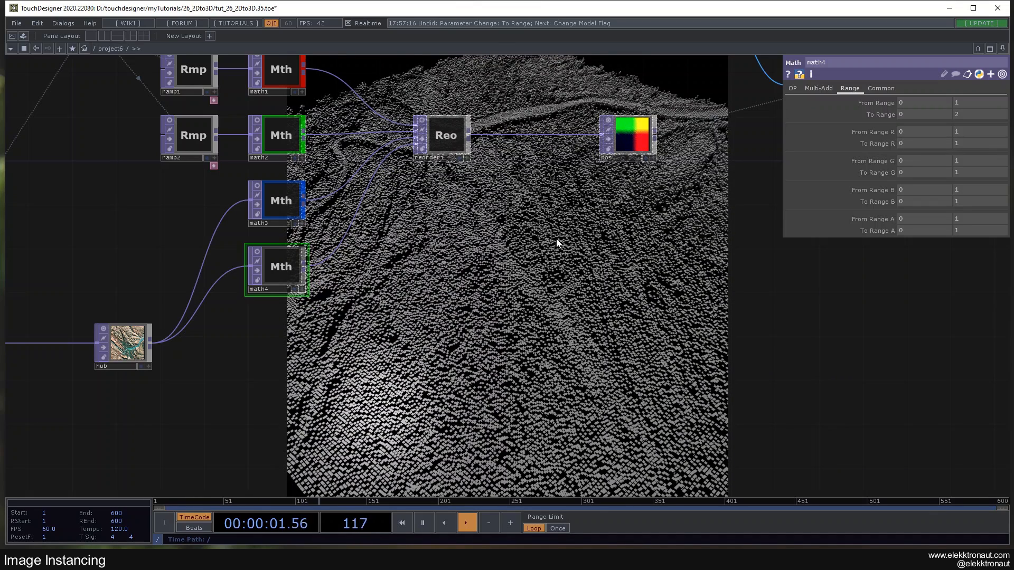
Step: Set math4's upper To Range value to 1
{"action": "scroll", "coordinate": [556, 239], "scroll_direction": "down", "scroll_amount": 3}
{"action": "scroll", "coordinate": [427, 243], "scroll_direction": "up", "scroll_amount": 2}
{"action": "left_click", "coordinate": [347, 207]}
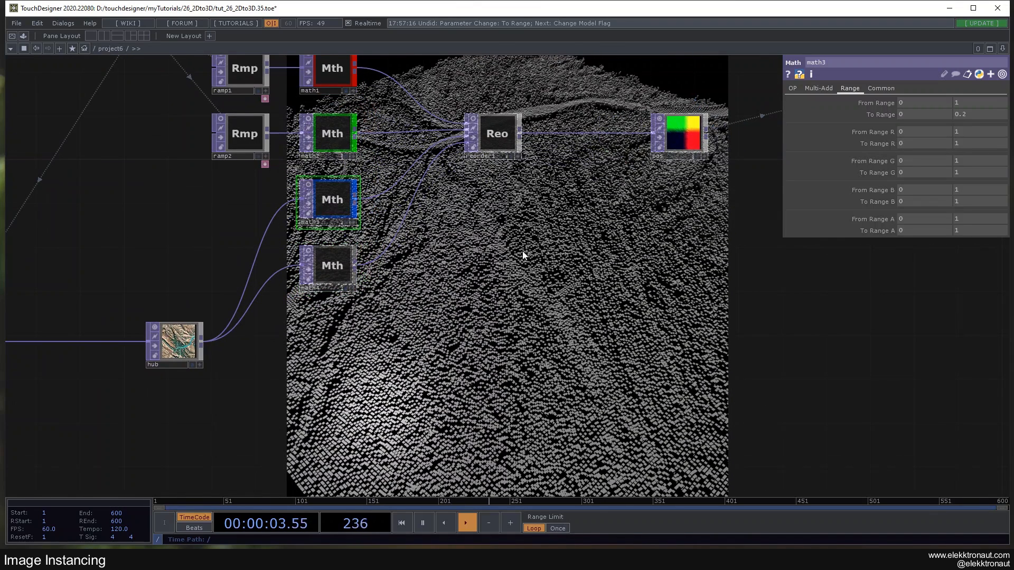
{"action": "left_click", "coordinate": [331, 252]}
{"action": "left_click", "coordinate": [955, 115]}
{"action": "type", "text": "1"}
{"action": "key", "text": "Return"}
Step: Try a different upper To Range value on math3 and return it to 0.2
{"action": "left_click", "coordinate": [339, 205]}
{"action": "type", "text": "5"}
{"action": "key", "text": "Return"}
{"action": "left_click_drag", "start_coordinate": [621, 216], "coordinate": [538, 188]}
{"action": "left_click", "coordinate": [963, 114]}
{"action": "type", "text": "2"}
{"action": "key", "text": "Return"}
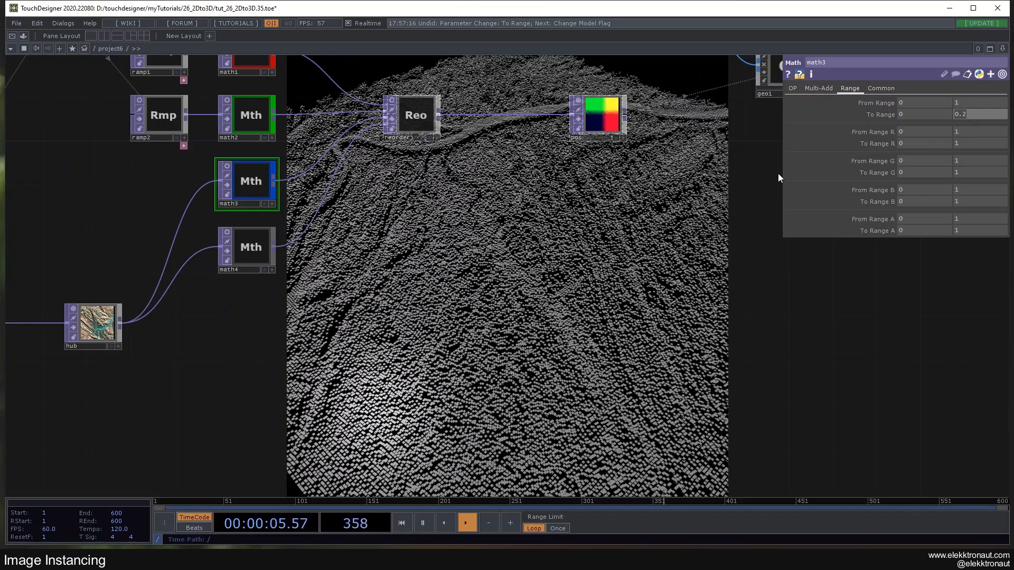
Step: Set math3's upper To Range value to 0.1
{"action": "type", "text": "1"}
{"action": "key", "text": "Return"}
{"action": "scroll", "coordinate": [580, 200], "scroll_direction": "down", "scroll_amount": 5}
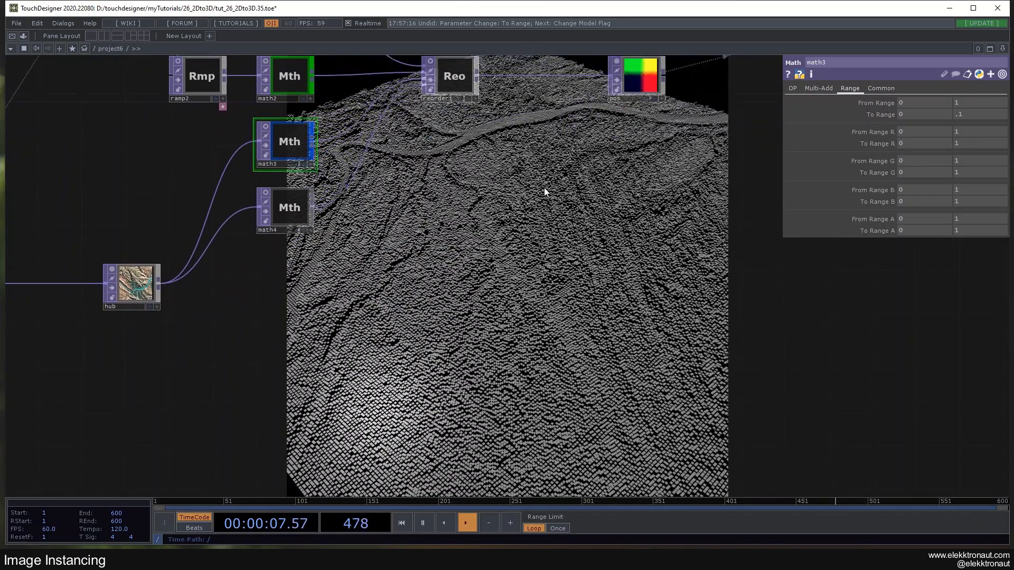
Step: Select geo1 to show its instancing parameters
{"action": "scroll", "coordinate": [452, 221], "scroll_direction": "up", "scroll_amount": 5}
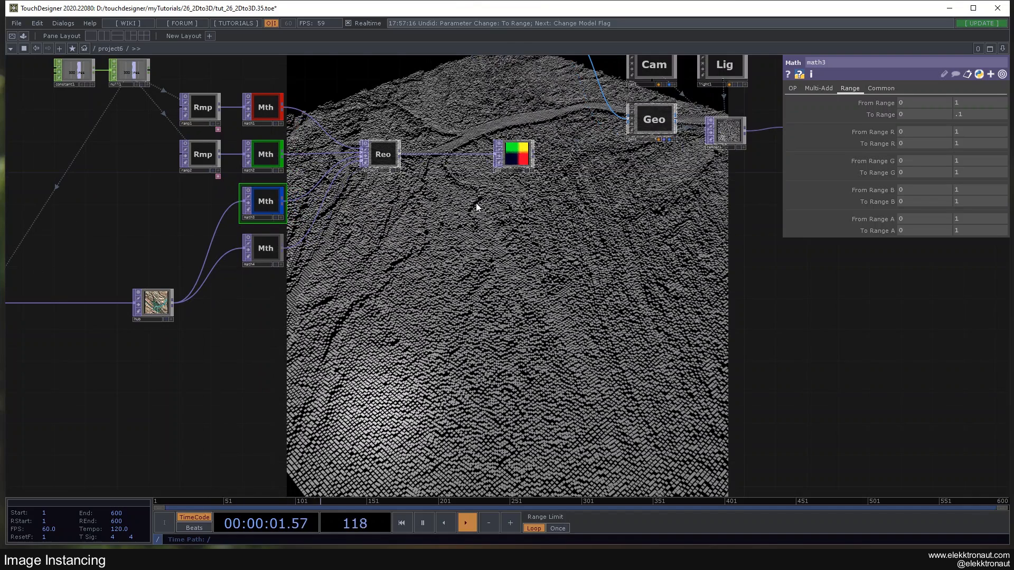
{"action": "left_click_drag", "start_coordinate": [558, 194], "coordinate": [529, 238]}
{"action": "left_click", "coordinate": [610, 153]}
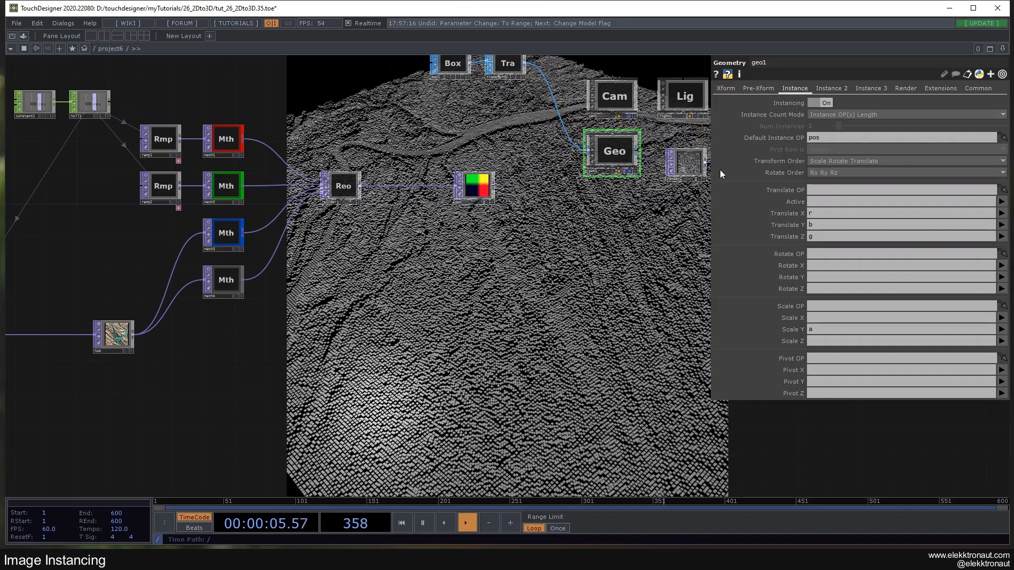
Step: Animate the geometry's Y rotation with the expression absTime.frame*.2
{"action": "left_click", "coordinate": [726, 89]}
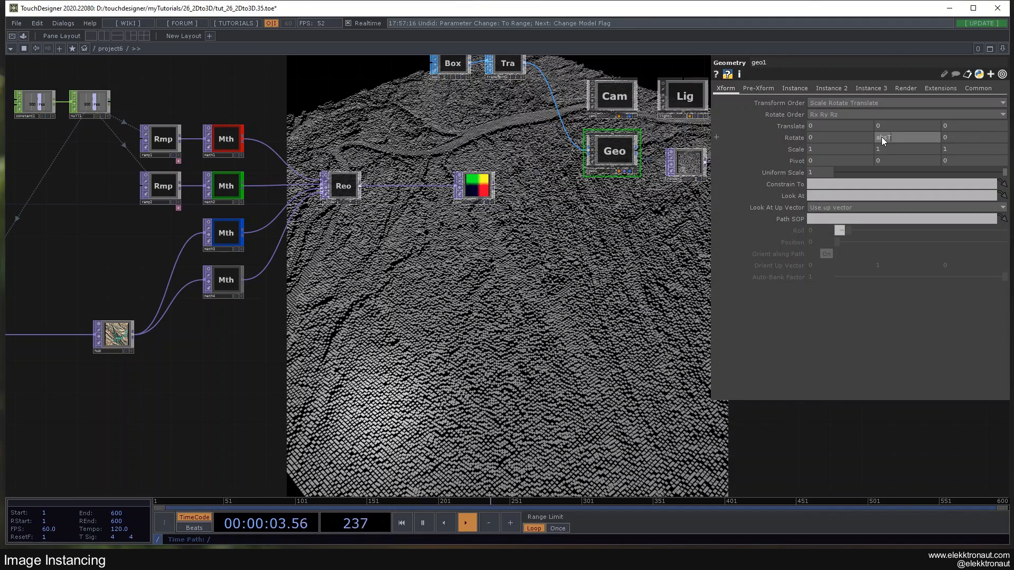
{"action": "type", "text": ".secodds"}
{"action": "key", "text": "BackSpace"}
{"action": "key", "text": "BackSpace"}
{"action": "key", "text": "BackSpace"}
{"action": "key", "text": "BackSpace"}
{"action": "type", "text": "frame*.2"}
{"action": "key", "text": "Return"}
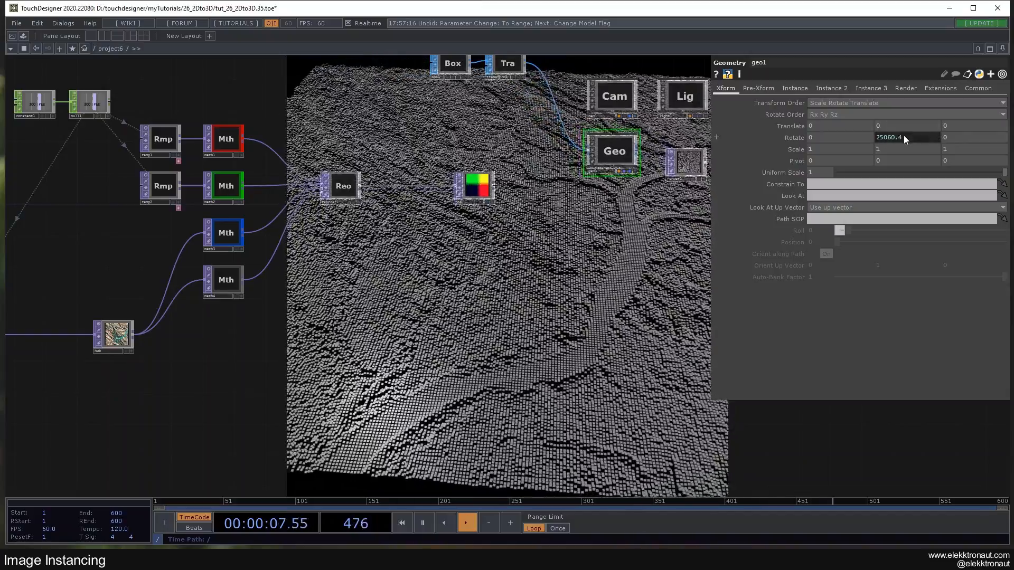
Step: Slow the geometry's rotation by changing its Y rotation expression to absTime.frame*.1
{"action": "left_click", "coordinate": [905, 138]}
{"action": "key", "text": "BackSpace"}
{"action": "type", "text": "1"}
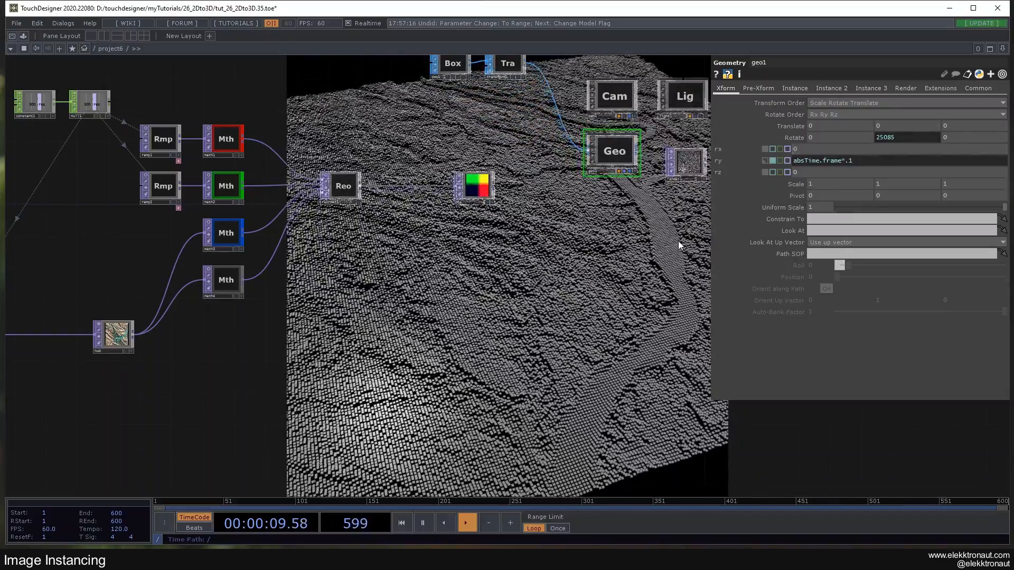
{"action": "left_click", "coordinate": [677, 243]}
Step: Set the geometry's Y rotation expression to absTime.frame*.05
{"action": "left_click", "coordinate": [905, 137]}
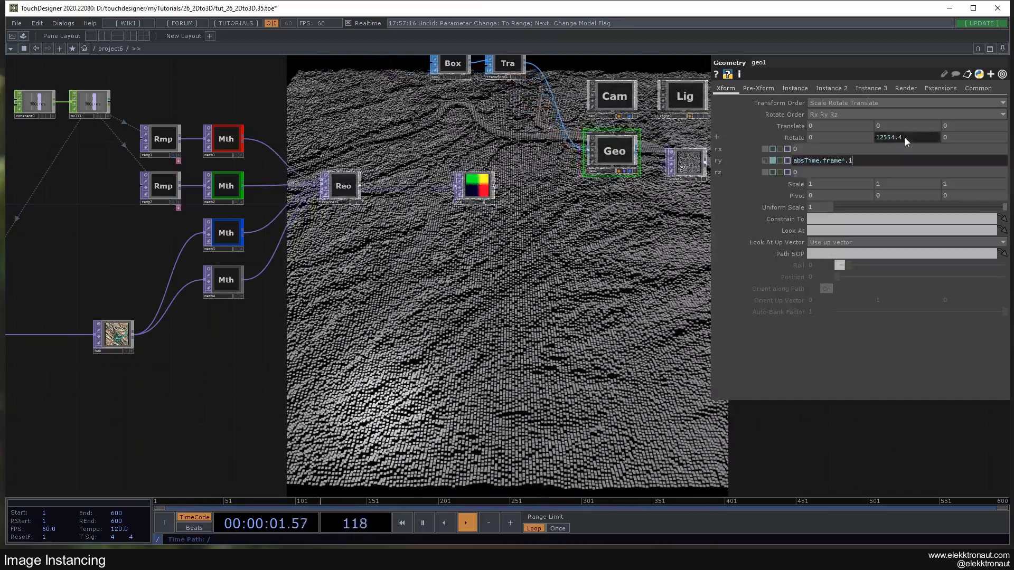
{"action": "key", "text": "BackSpace"}
{"action": "type", "text": "05"}
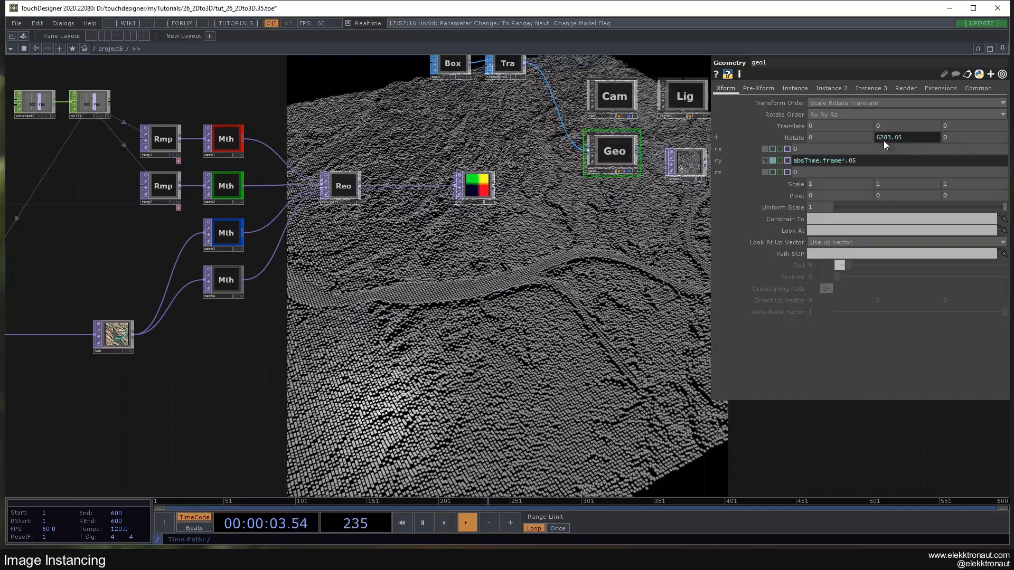
{"action": "left_click", "coordinate": [559, 287]}
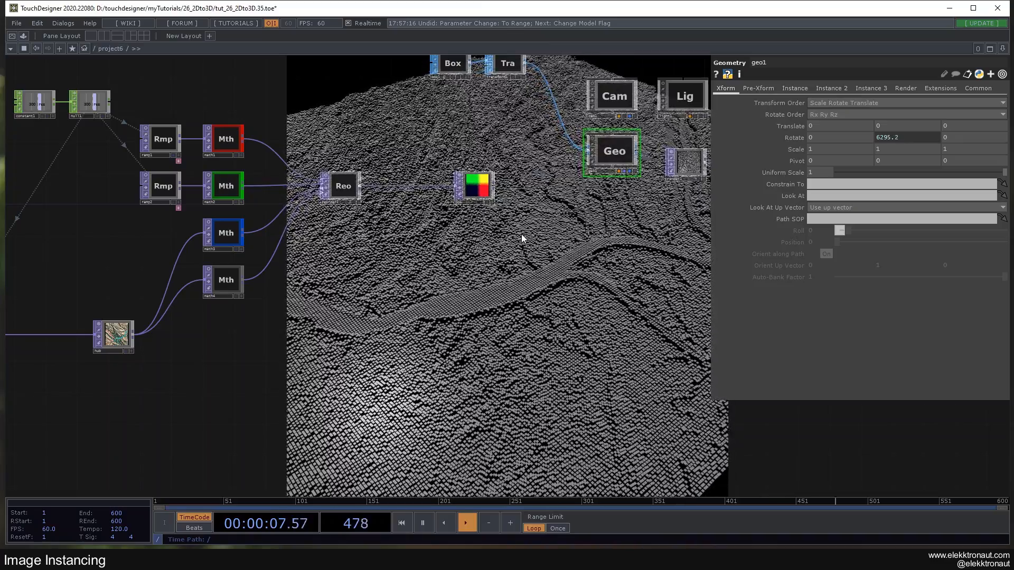
Step: Branch a new Math TOP off the terrain image node that feeds math3 and math4, placing it below the Reorder node
{"action": "left_click_drag", "start_coordinate": [526, 224], "coordinate": [534, 201]}
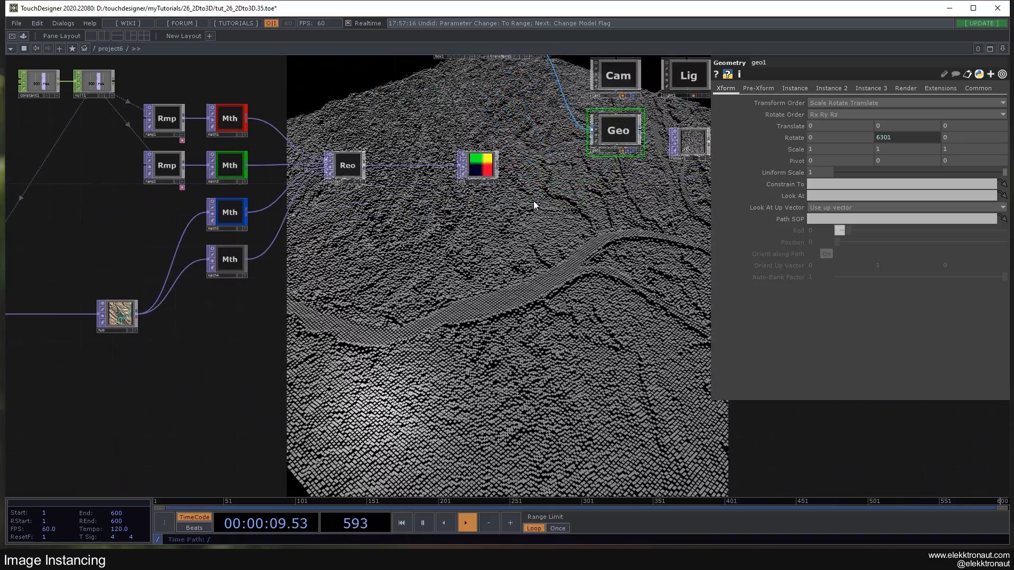
{"action": "left_click_drag", "start_coordinate": [244, 306], "coordinate": [272, 285]}
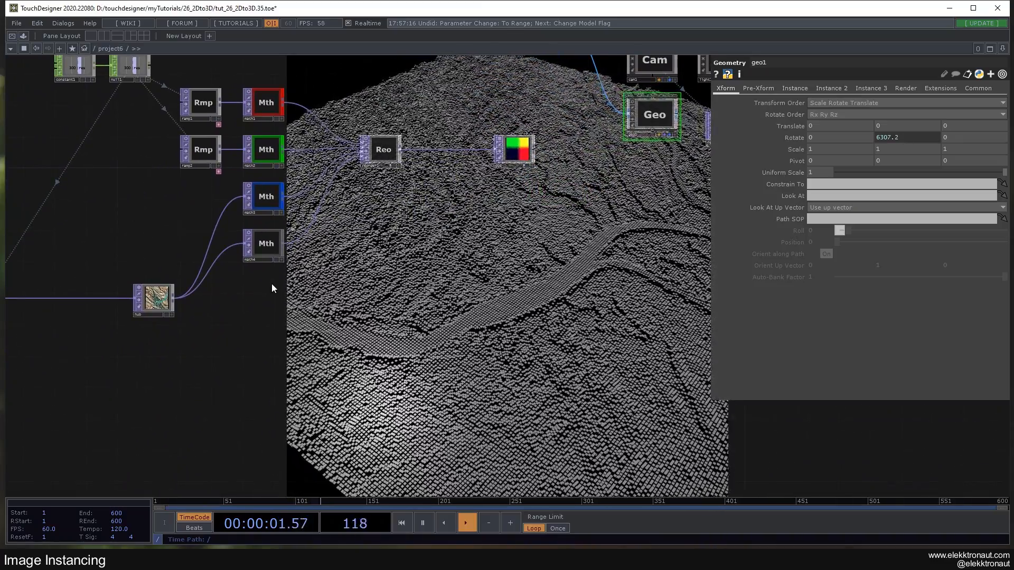
{"action": "left_click_drag", "start_coordinate": [125, 347], "coordinate": [458, 310]}
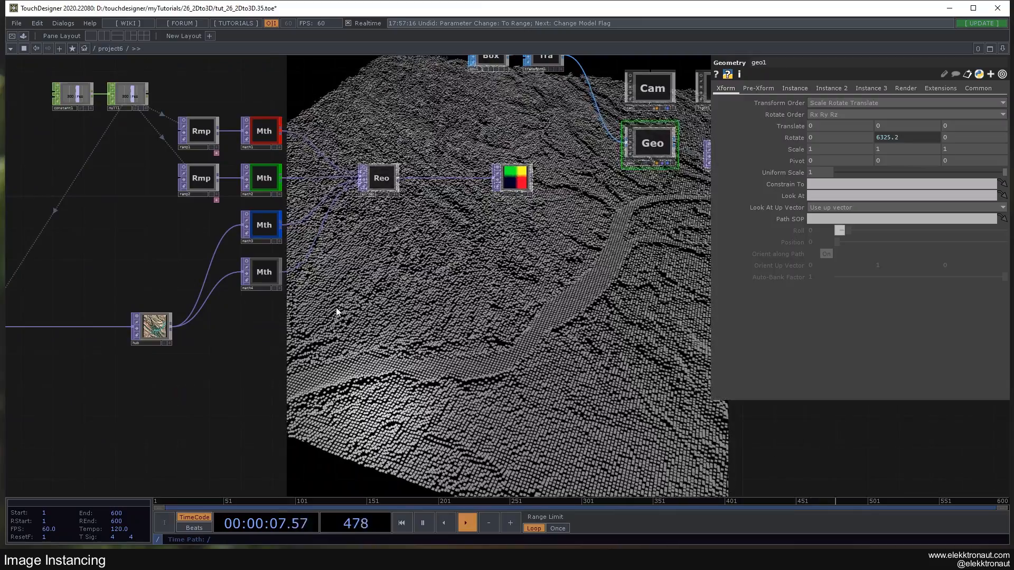
{"action": "right_click", "coordinate": [173, 327]}
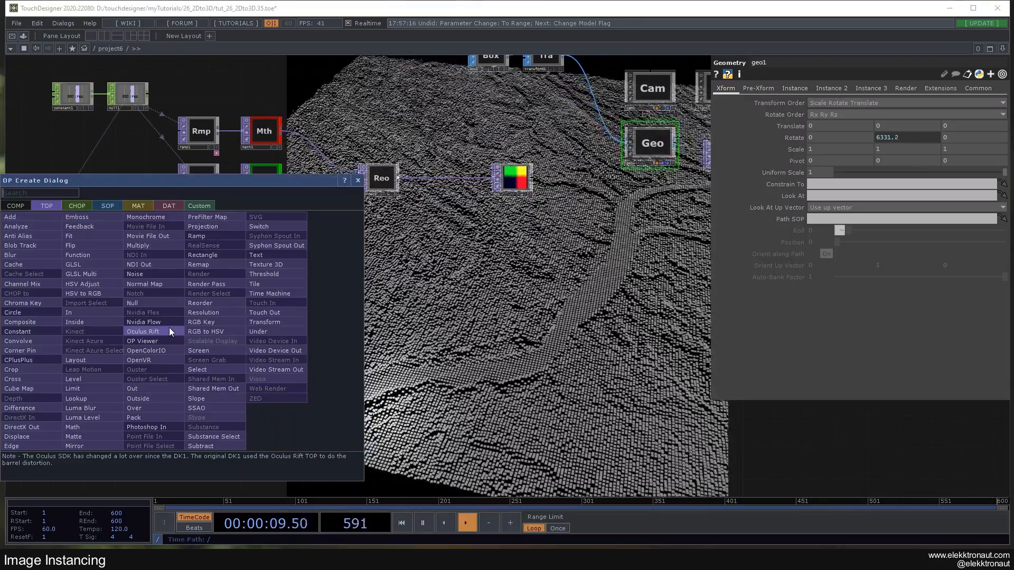
{"action": "type", "text": "ma"}
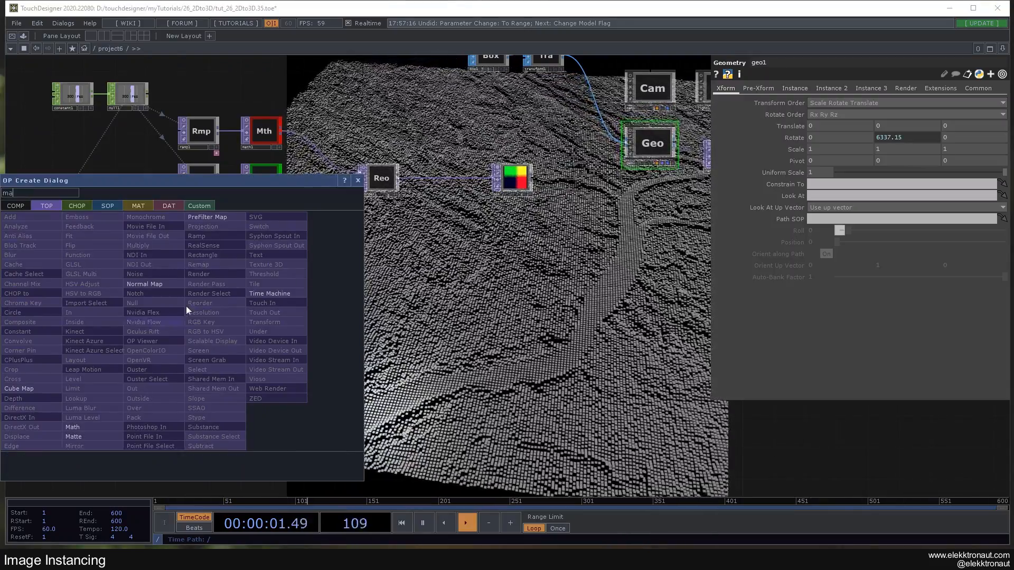
{"action": "left_click", "coordinate": [73, 427]}
{"action": "left_click", "coordinate": [416, 327]}
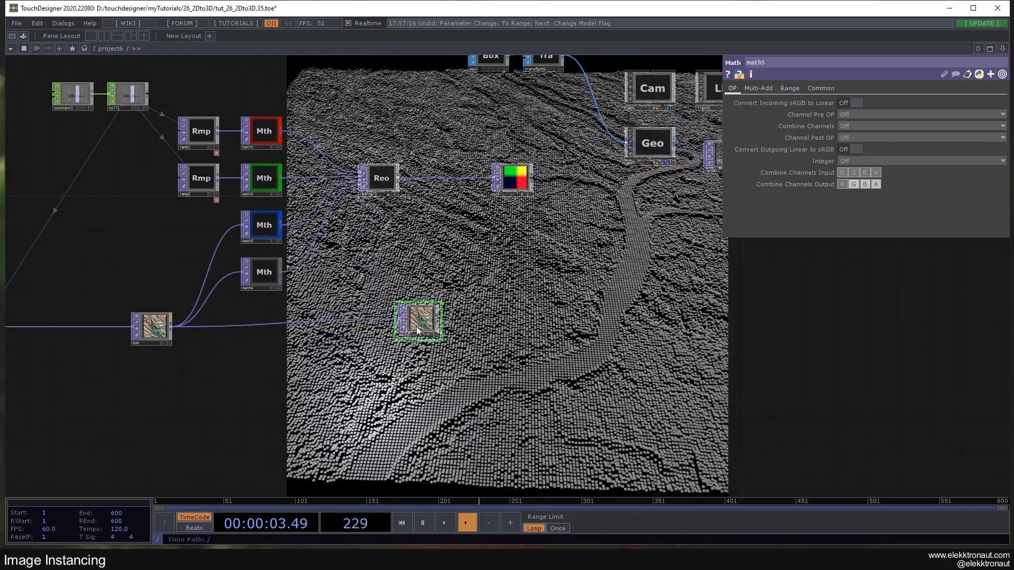
Step: Add a Null TOP after the new Math node and name it col
{"action": "left_click", "coordinate": [792, 89]}
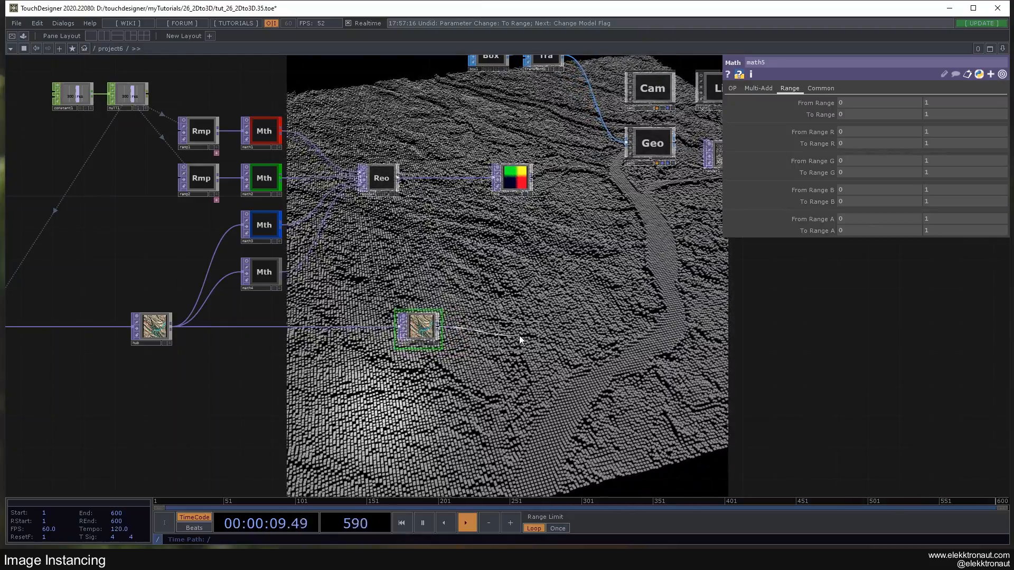
{"action": "left_click", "coordinate": [514, 330]}
{"action": "left_click", "coordinate": [503, 343]}
{"action": "type", "text": "col"}
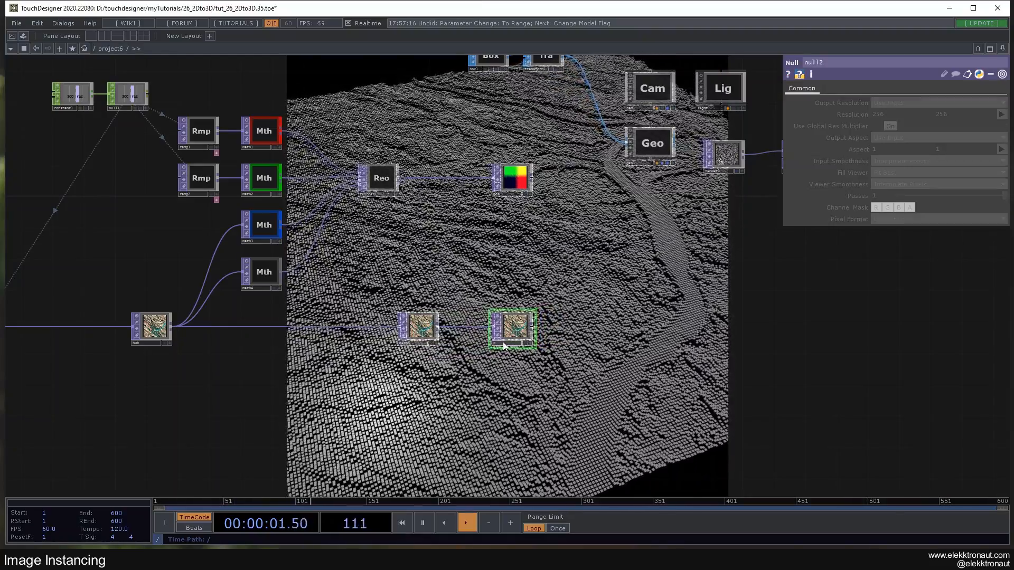
Step: Assign the col node as the Color OP in geo1's instancing settings
{"action": "left_click_drag", "start_coordinate": [525, 237], "coordinate": [446, 262]}
{"action": "scroll", "coordinate": [445, 262], "scroll_direction": "up", "scroll_amount": 3}
{"action": "left_click", "coordinate": [611, 144]}
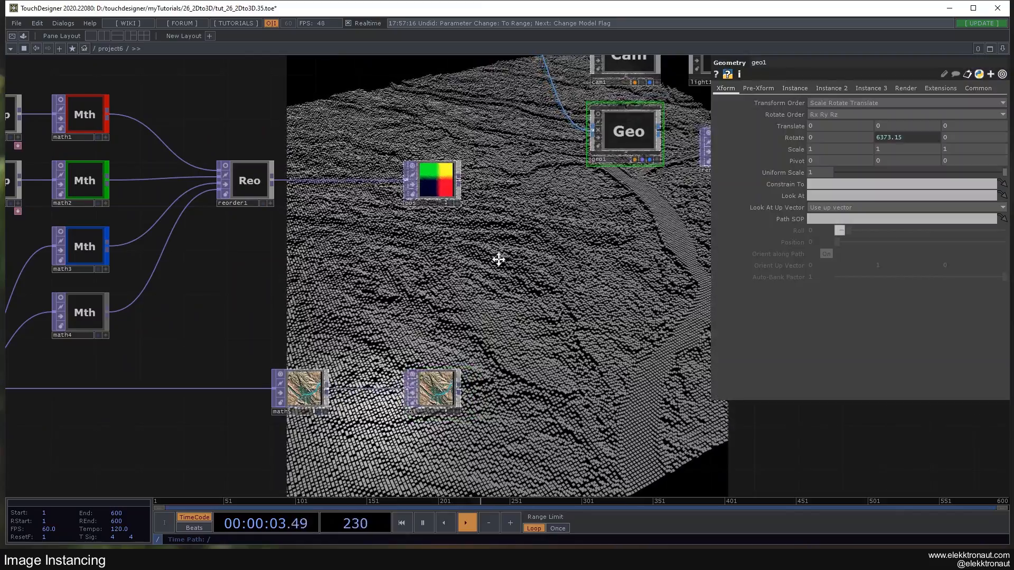
{"action": "left_click_drag", "start_coordinate": [507, 274], "coordinate": [465, 234]}
{"action": "left_click", "coordinate": [808, 88]}
{"action": "left_click", "coordinate": [827, 87]}
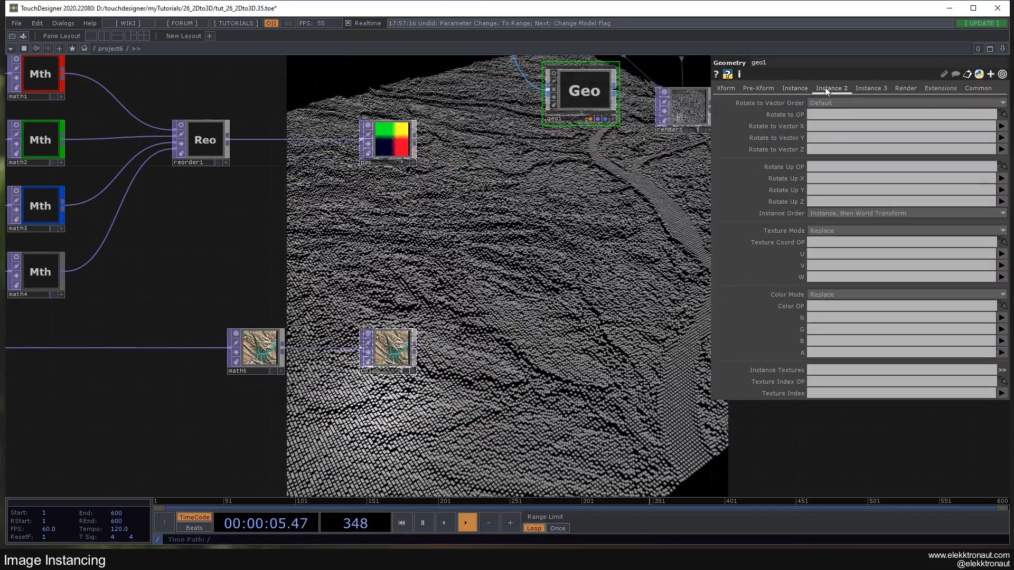
{"action": "left_click_drag", "start_coordinate": [391, 348], "coordinate": [819, 316]}
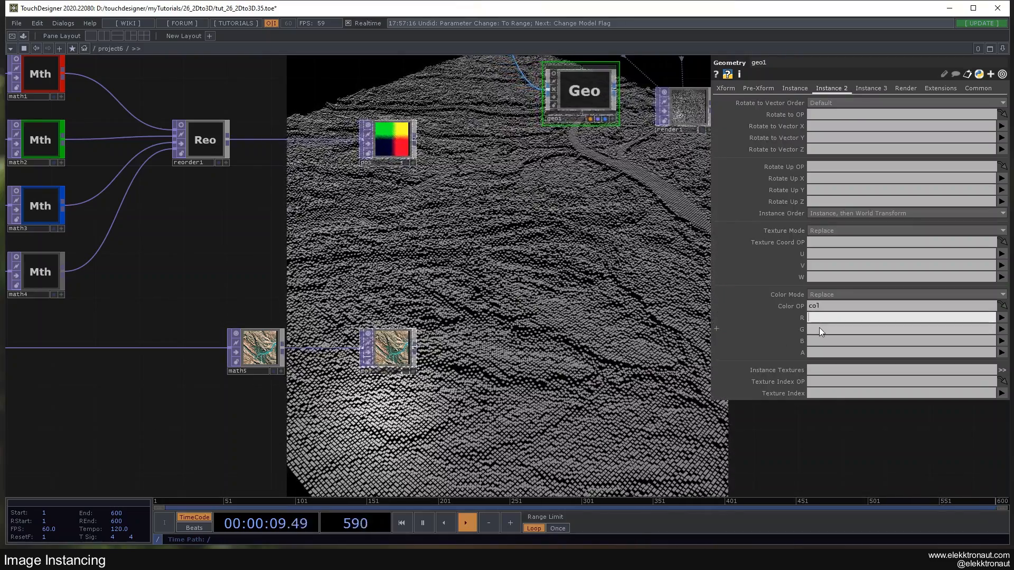
Step: Map geo1's instance color channels R, G, B and A to r, g, b and a
{"action": "type", "text": "r"}
{"action": "key", "text": "Tab"}
{"action": "type", "text": "g"}
{"action": "key", "text": "Tab"}
{"action": "type", "text": "b"}
{"action": "key", "text": "Tab"}
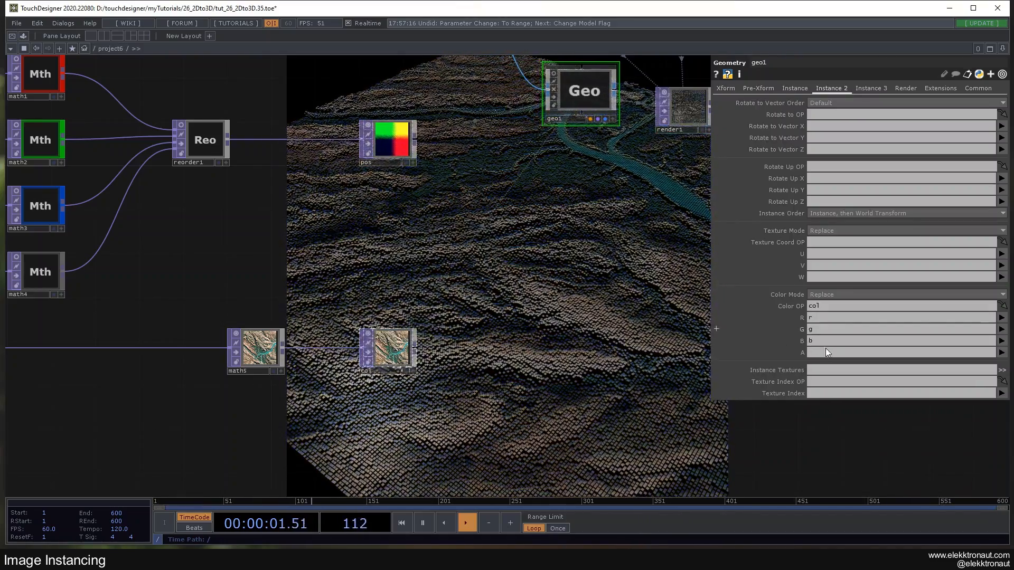
{"action": "type", "text": "a"}
{"action": "key", "text": "Return"}
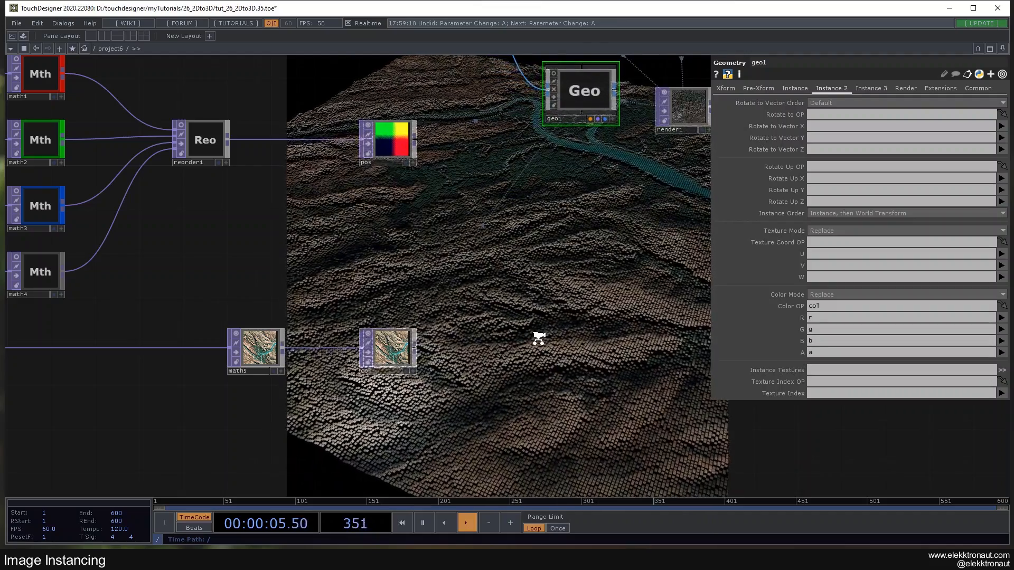
Step: Change the type of light1 to Cone Light
{"action": "scroll", "coordinate": [547, 239], "scroll_direction": "down", "scroll_amount": 3}
{"action": "left_click_drag", "start_coordinate": [547, 239], "coordinate": [531, 313]}
{"action": "scroll", "coordinate": [532, 313], "scroll_direction": "down", "scroll_amount": 3}
{"action": "scroll", "coordinate": [465, 302], "scroll_direction": "up", "scroll_amount": 2}
{"action": "scroll", "coordinate": [465, 302], "scroll_direction": "up", "scroll_amount": 2}
{"action": "left_click_drag", "start_coordinate": [465, 299], "coordinate": [352, 318]}
{"action": "scroll", "coordinate": [582, 275], "scroll_direction": "down", "scroll_amount": 3}
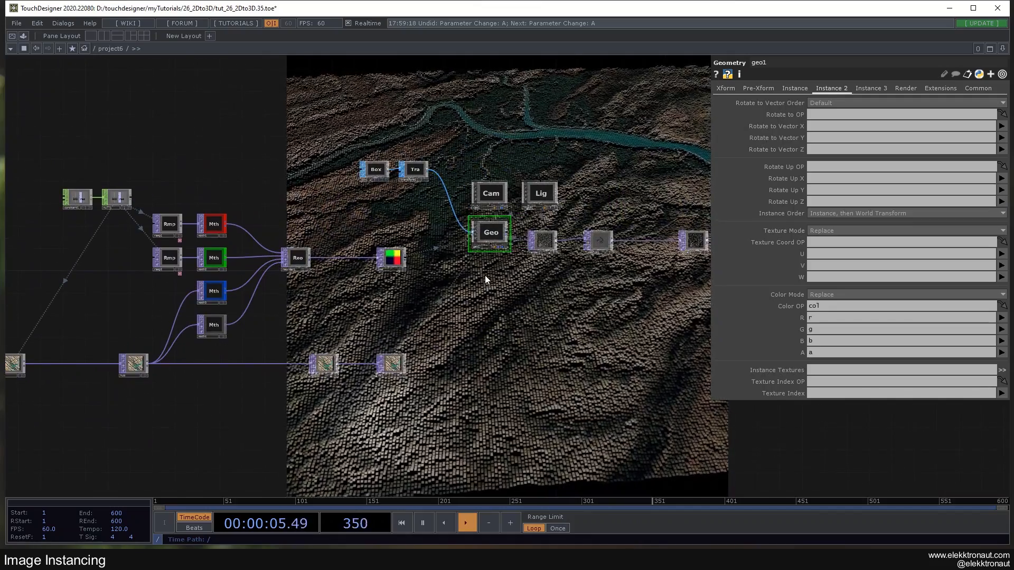
{"action": "left_click_drag", "start_coordinate": [426, 318], "coordinate": [341, 337]}
{"action": "scroll", "coordinate": [466, 221], "scroll_direction": "up", "scroll_amount": 3}
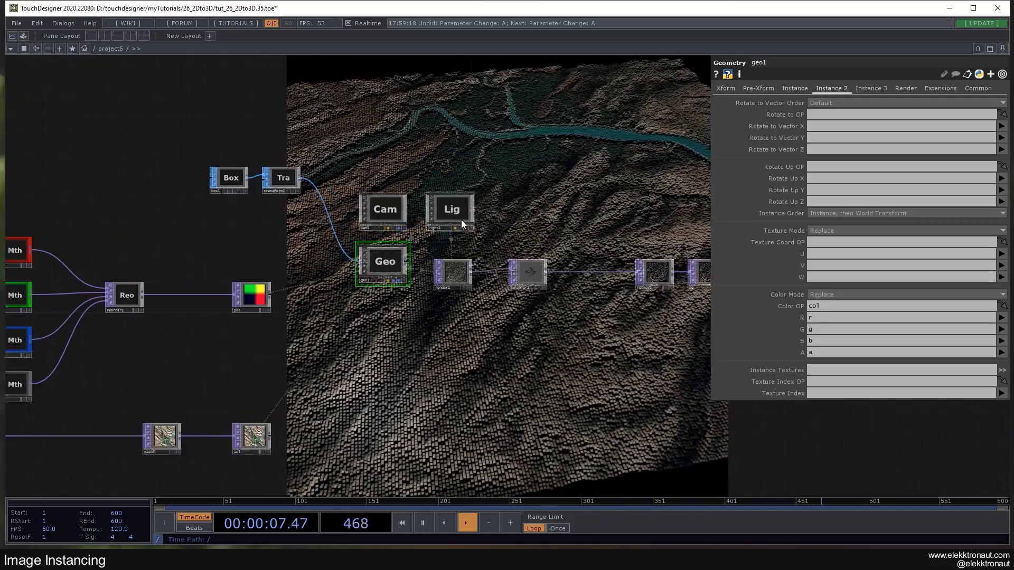
{"action": "left_click", "coordinate": [461, 220]}
{"action": "left_click_drag", "start_coordinate": [516, 339], "coordinate": [442, 284]}
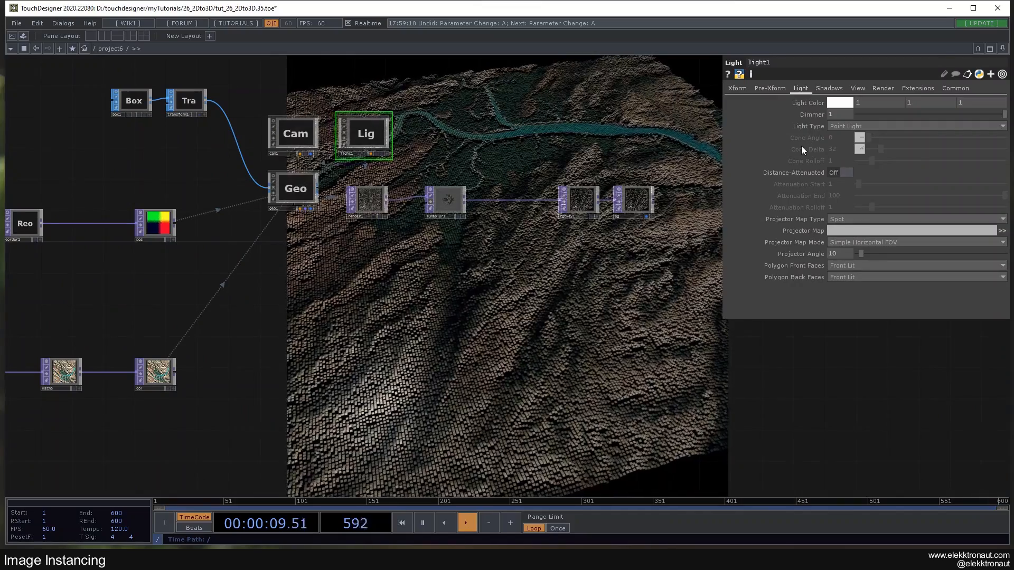
{"action": "left_click", "coordinate": [775, 88]}
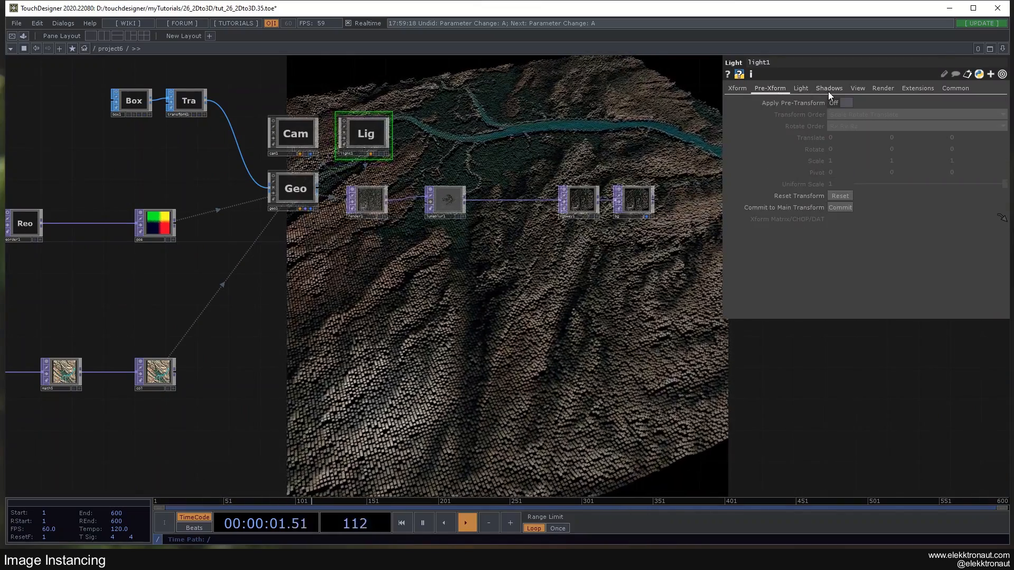
{"action": "left_click", "coordinate": [828, 91]}
{"action": "left_click", "coordinate": [799, 89]}
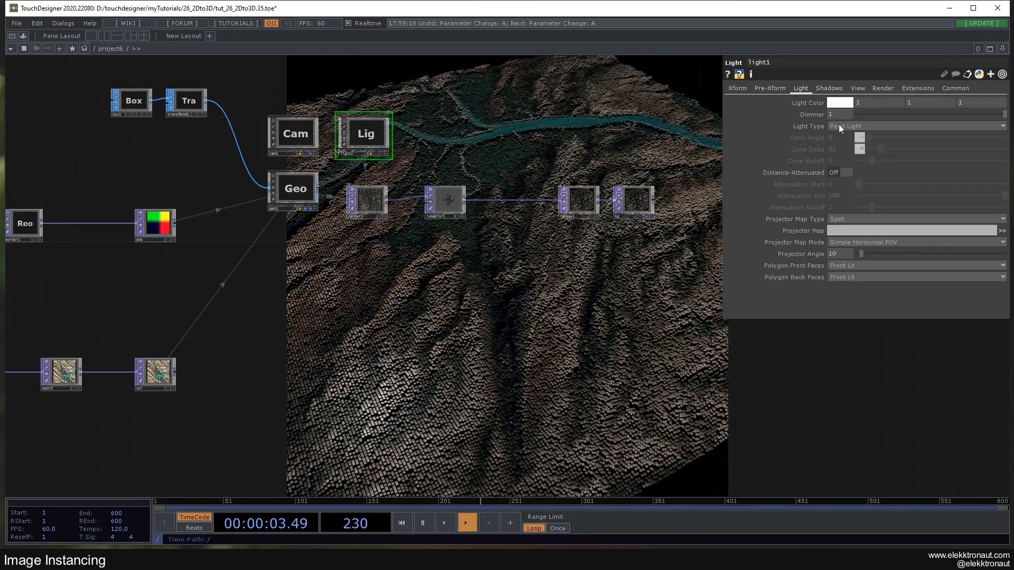
{"action": "left_click", "coordinate": [846, 125]}
{"action": "left_click", "coordinate": [849, 144]}
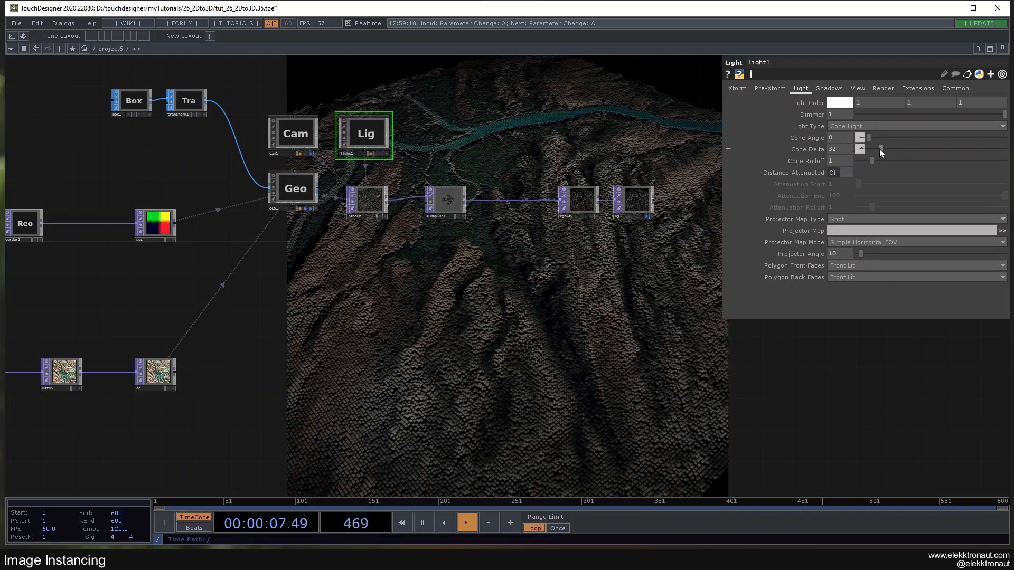
Step: Set the cone light's Cone Rolloff to .5
{"action": "left_click", "coordinate": [841, 161]}
{"action": "type", "text": ".5"}
{"action": "key", "text": "Return"}
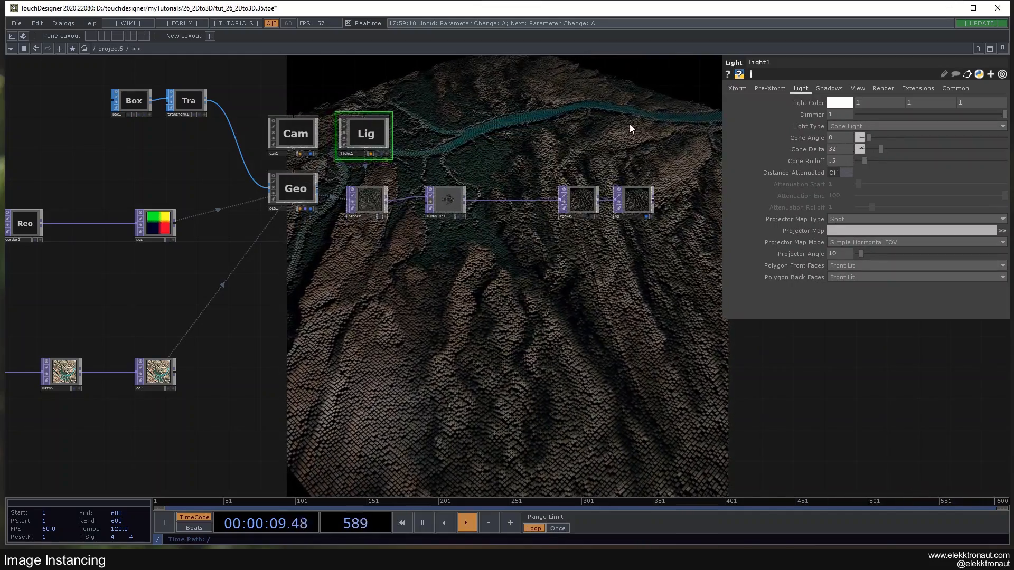
Step: Set the light's Cone Rolloff to 1.5 and reduce its Cone Delta to 24
{"action": "left_click", "coordinate": [844, 160]}
{"action": "type", "text": "1."}
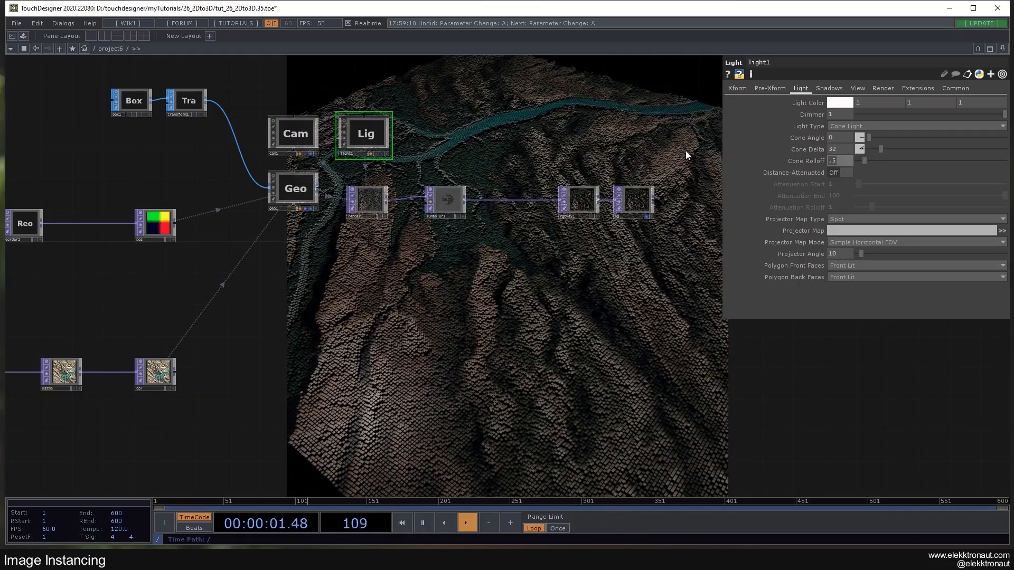
{"action": "type", "text": "5"}
{"action": "key", "text": "Return"}
{"action": "left_click_drag", "start_coordinate": [879, 151], "coordinate": [878, 153]}
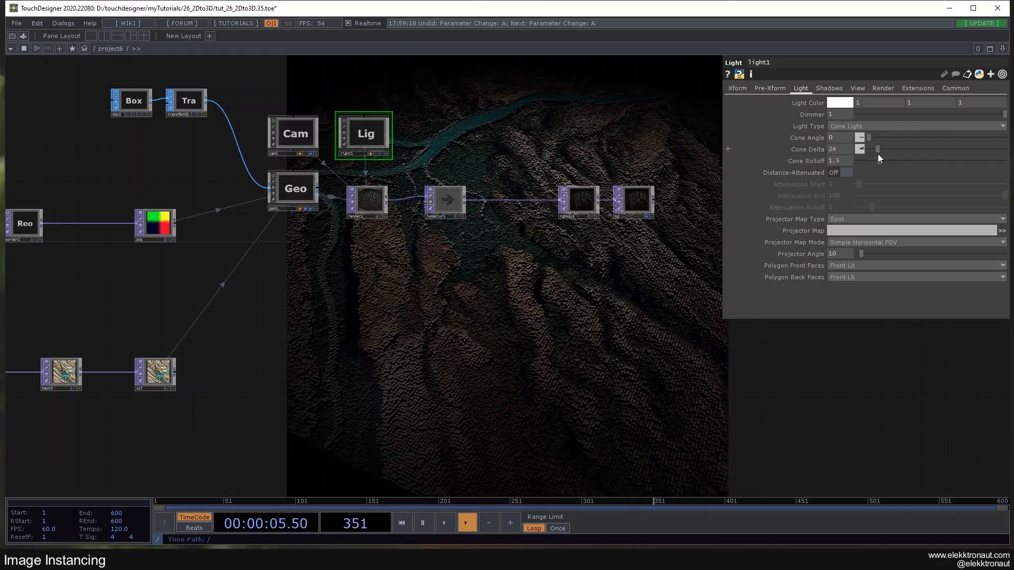
Step: Inspect the camera's view in the cam1 node viewer, and deactivate the viewer again
{"action": "scroll", "coordinate": [317, 159], "scroll_direction": "up", "scroll_amount": 5}
{"action": "left_click", "coordinate": [329, 201]}
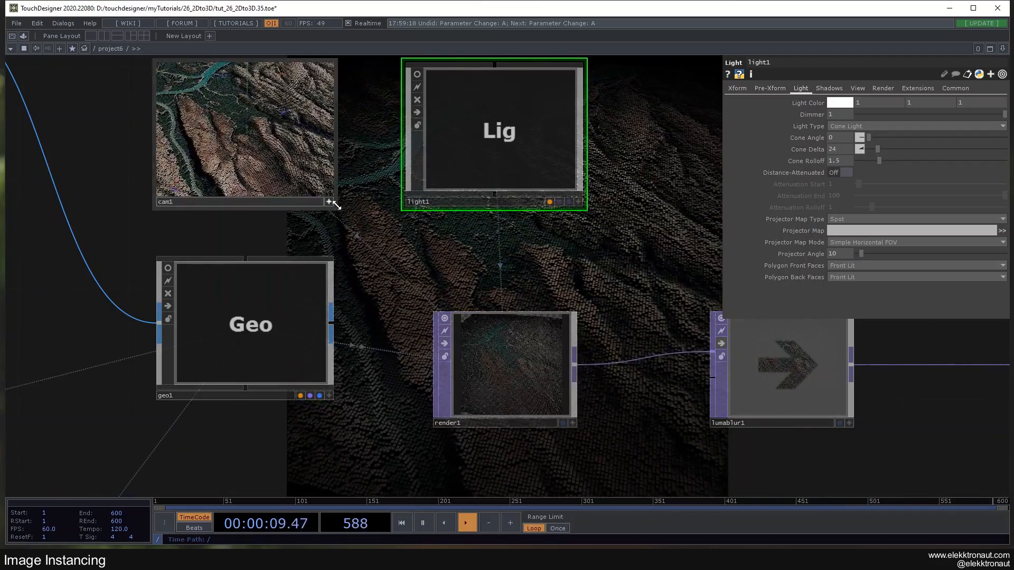
{"action": "left_click", "coordinate": [329, 201]}
{"action": "scroll", "coordinate": [338, 206], "scroll_direction": "down", "scroll_amount": 5}
Step: Brighten the instance colors by setting the upper To Range value of math5 to 1.5
{"action": "left_click_drag", "start_coordinate": [431, 297], "coordinate": [503, 192]}
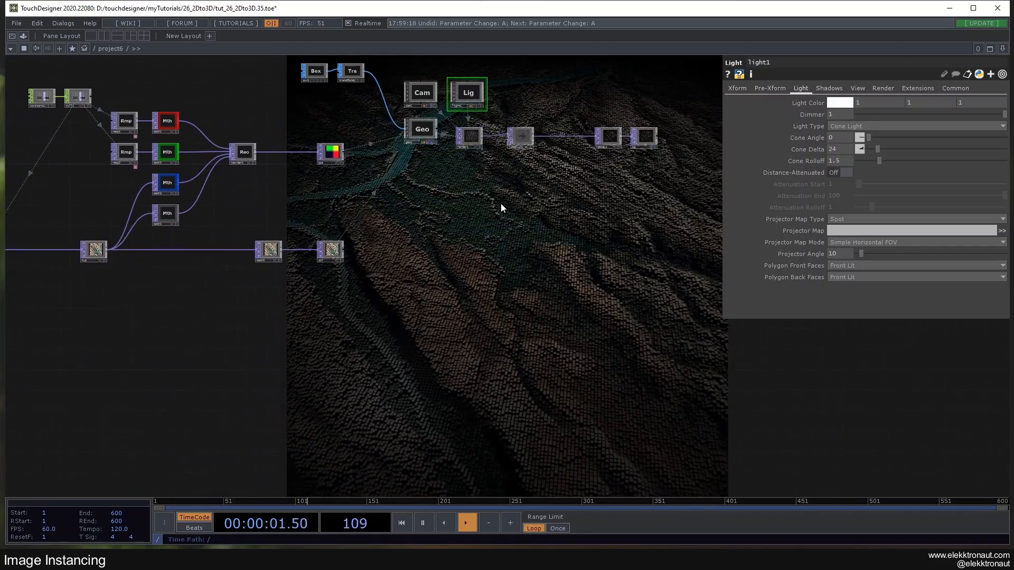
{"action": "left_click_drag", "start_coordinate": [605, 205], "coordinate": [465, 283]}
{"action": "scroll", "coordinate": [442, 199], "scroll_direction": "up", "scroll_amount": 5}
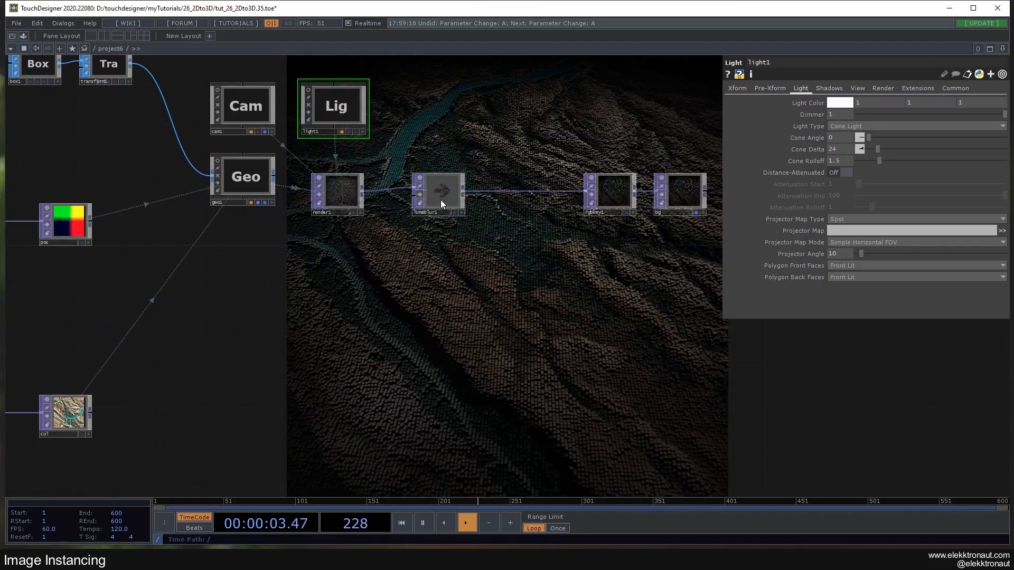
{"action": "scroll", "coordinate": [442, 203], "scroll_direction": "down", "scroll_amount": 6}
{"action": "left_click_drag", "start_coordinate": [270, 289], "coordinate": [355, 210]}
{"action": "scroll", "coordinate": [467, 271], "scroll_direction": "up", "scroll_amount": 4}
{"action": "left_click", "coordinate": [466, 271]}
{"action": "left_click", "coordinate": [955, 111]}
{"action": "type", "text": "1.5"}
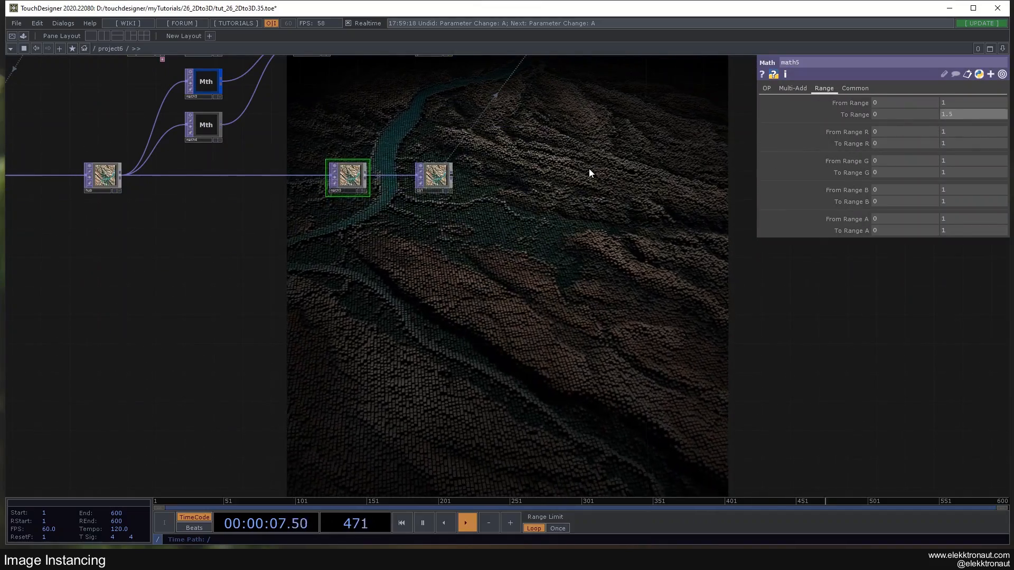
{"action": "key", "text": "Return"}
Step: Try an upper To Range value of 5 on math5, and undo that change
{"action": "left_click_drag", "start_coordinate": [487, 151], "coordinate": [387, 175]}
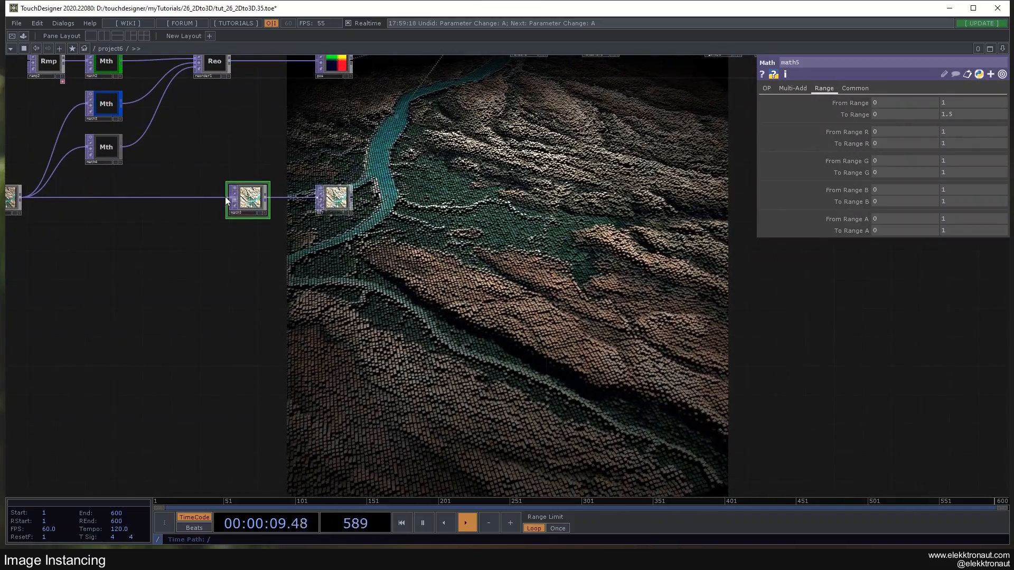
{"action": "scroll", "coordinate": [271, 180], "scroll_direction": "up", "scroll_amount": 2}
{"action": "left_click", "coordinate": [955, 112]}
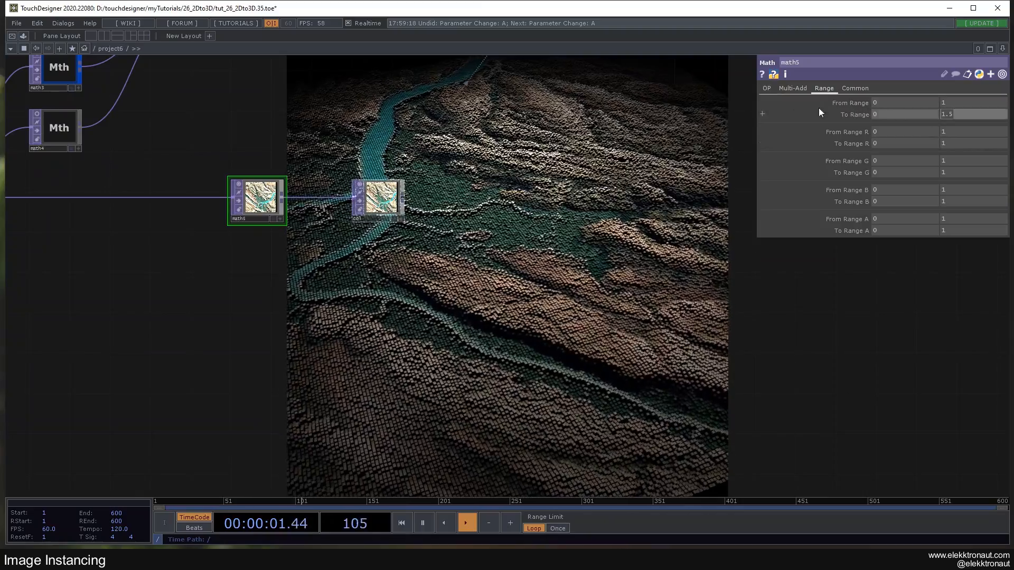
{"action": "type", "text": "5"}
{"action": "key", "text": "Return"}
{"action": "key", "text": "ctrl+z"}
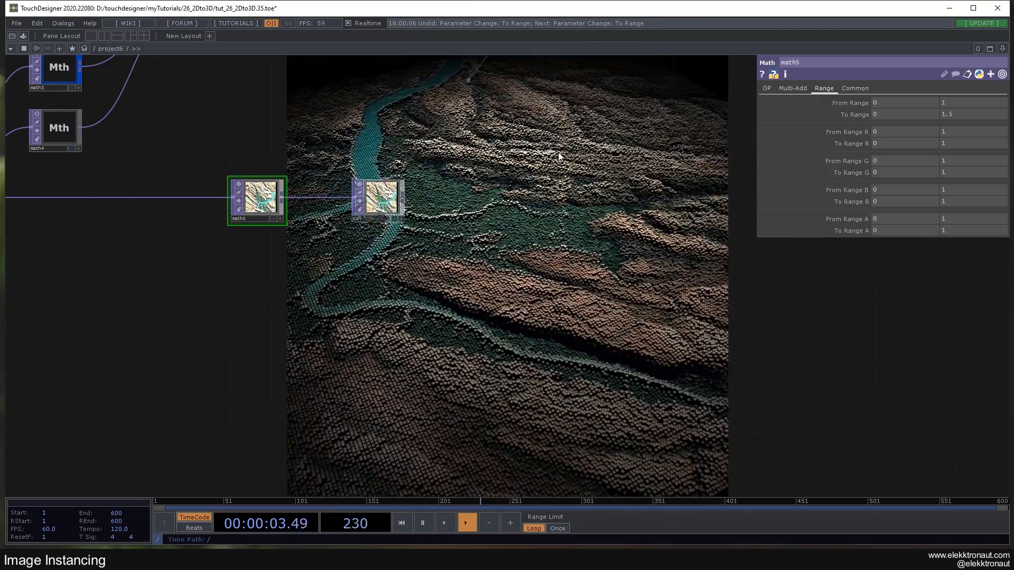
Step: Move the constant1, null1, moviefilein1 and fit1 nodes away from the hub node to widen the gap before it
{"action": "scroll", "coordinate": [559, 154], "scroll_direction": "down", "scroll_amount": 3}
{"action": "left_click_drag", "start_coordinate": [555, 202], "coordinate": [545, 286]}
{"action": "left_click_drag", "start_coordinate": [514, 189], "coordinate": [530, 225]}
{"action": "scroll", "coordinate": [530, 190], "scroll_direction": "down", "scroll_amount": 4}
{"action": "scroll", "coordinate": [529, 191], "scroll_direction": "up", "scroll_amount": 2}
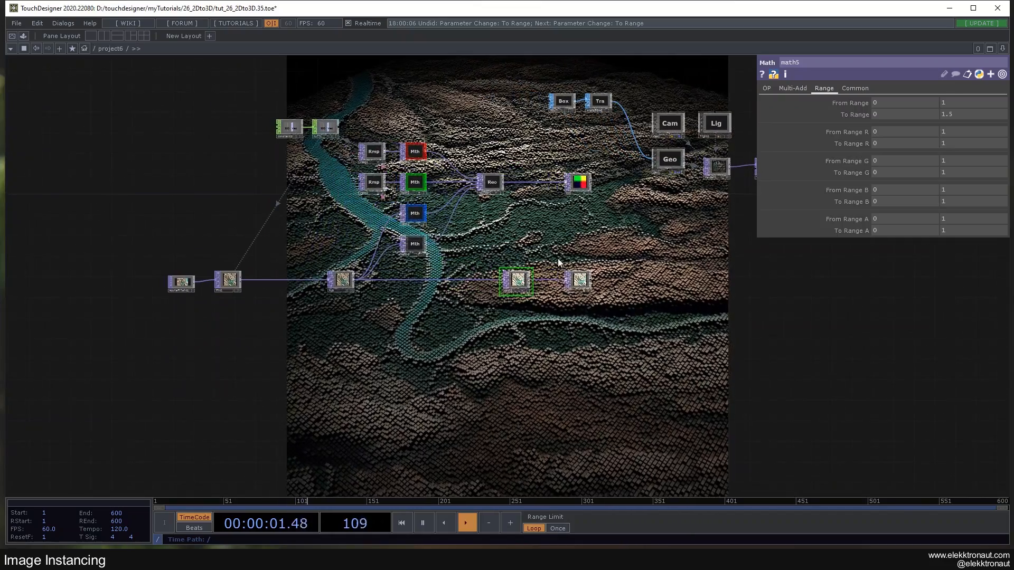
{"action": "scroll", "coordinate": [417, 306], "scroll_direction": "up", "scroll_amount": 2}
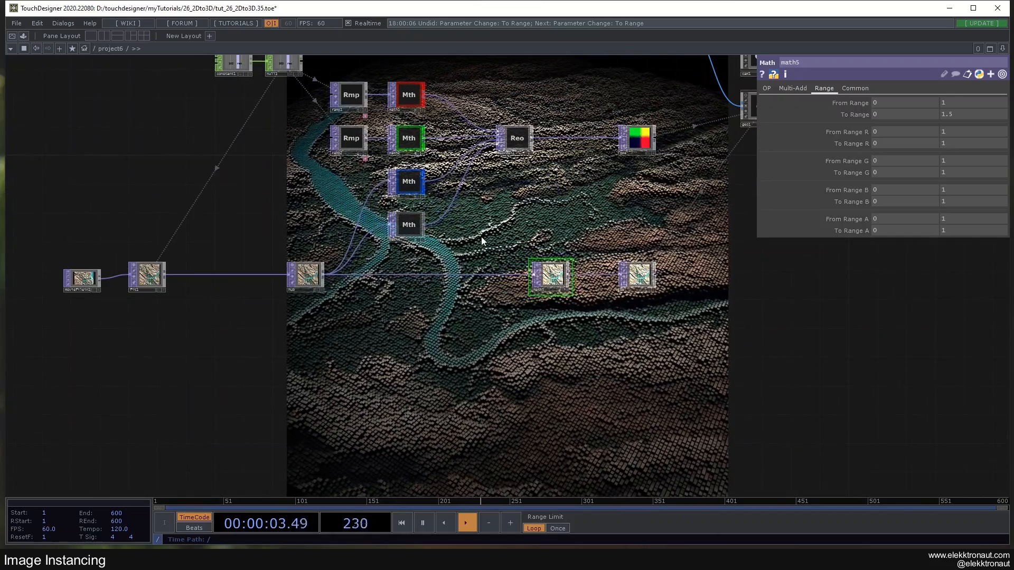
{"action": "scroll", "coordinate": [483, 236], "scroll_direction": "down", "scroll_amount": 2}
{"action": "left_click_drag", "start_coordinate": [450, 230], "coordinate": [596, 225]}
{"action": "left_click_drag", "start_coordinate": [242, 85], "coordinate": [486, 285]}
{"action": "left_click_drag", "start_coordinate": [351, 261], "coordinate": [278, 259]}
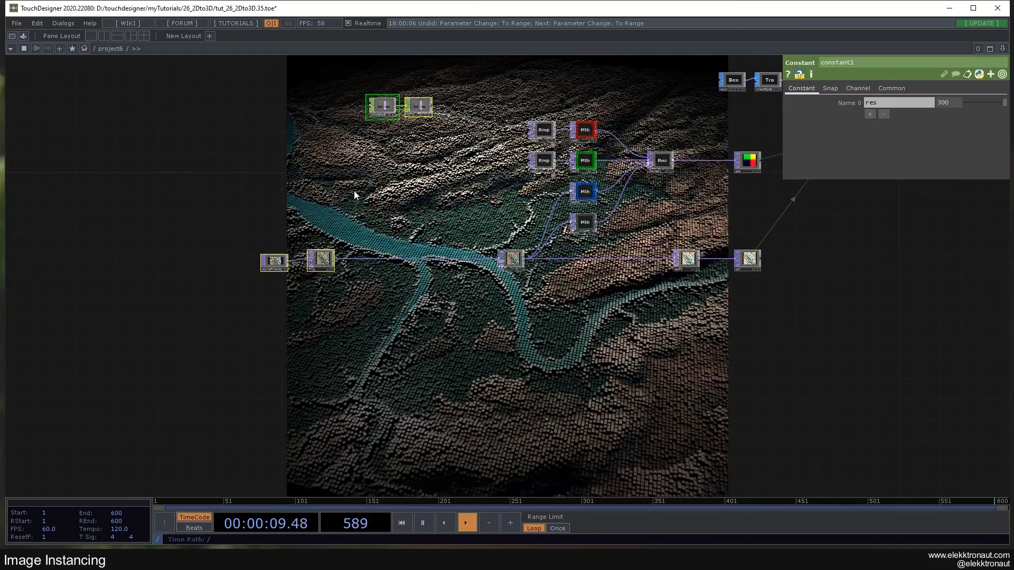
Step: Try out a Video Device In TOP above moviefilein1 as a webcam source, and delete it again
{"action": "scroll", "coordinate": [284, 251], "scroll_direction": "up", "scroll_amount": 3}
{"action": "scroll", "coordinate": [285, 256], "scroll_direction": "up", "scroll_amount": 1}
{"action": "key", "text": "Tab"}
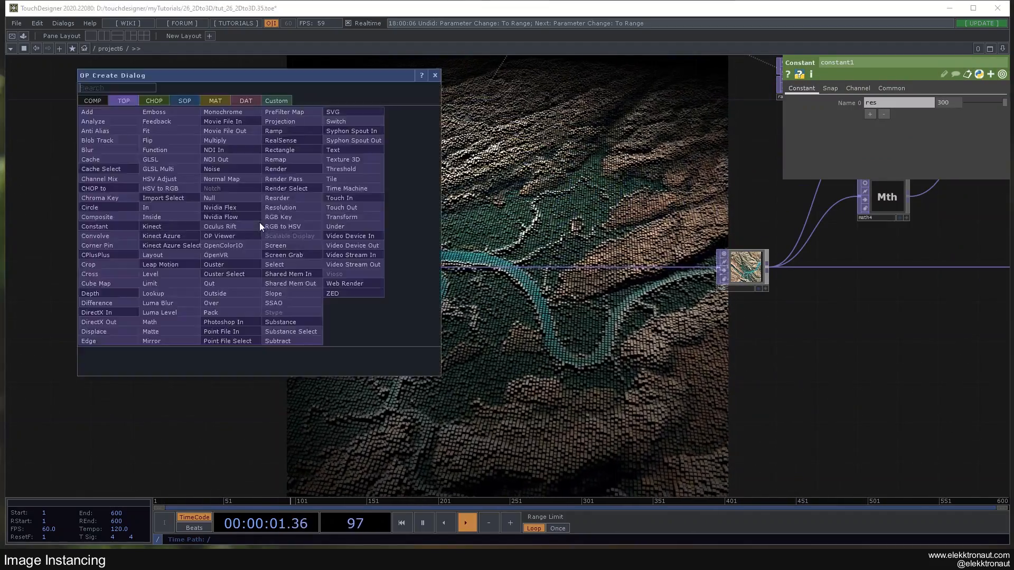
{"action": "type", "text": "vi"}
{"action": "left_click", "coordinate": [350, 235]}
{"action": "left_click", "coordinate": [295, 198]}
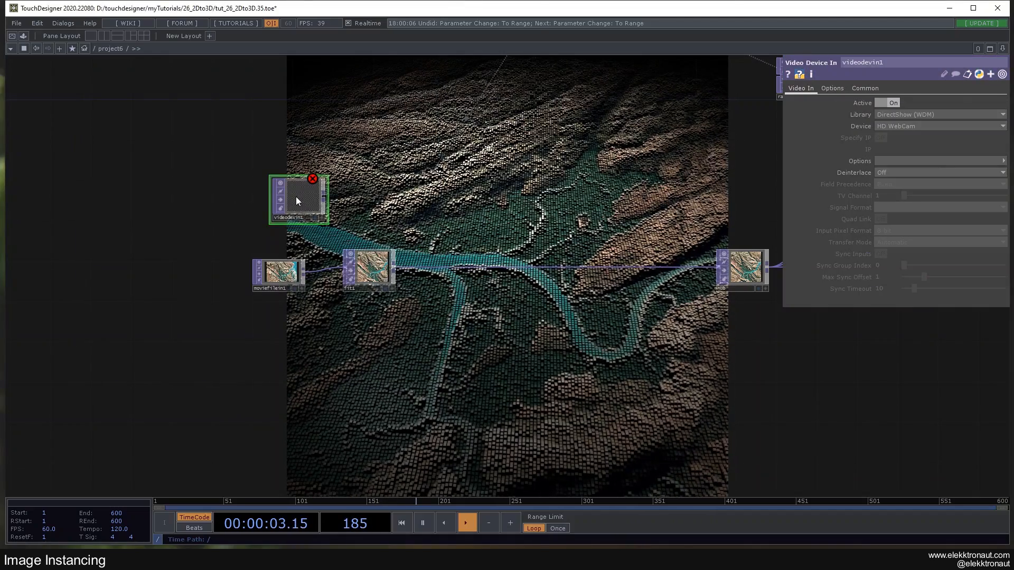
{"action": "left_click_drag", "start_coordinate": [296, 196], "coordinate": [272, 197]}
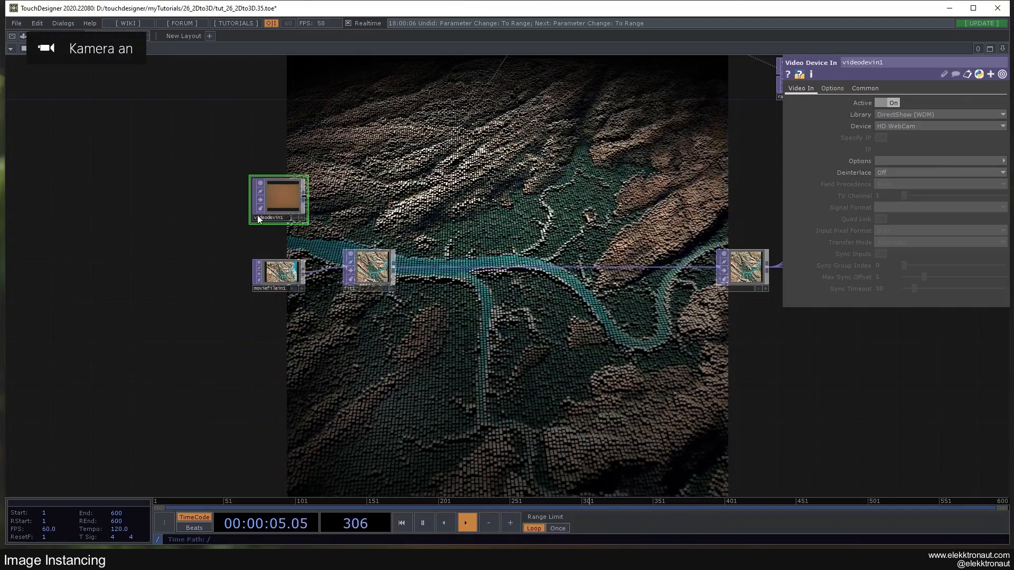
{"action": "scroll", "coordinate": [275, 202], "scroll_direction": "up", "scroll_amount": 3}
{"action": "scroll", "coordinate": [276, 207], "scroll_direction": "down", "scroll_amount": 3}
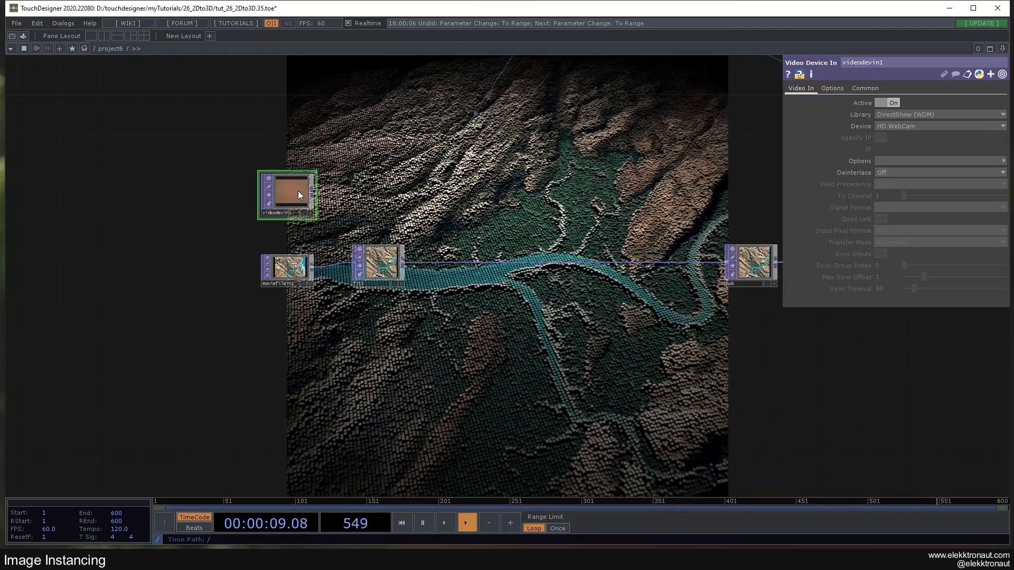
{"action": "key", "text": "Delete"}
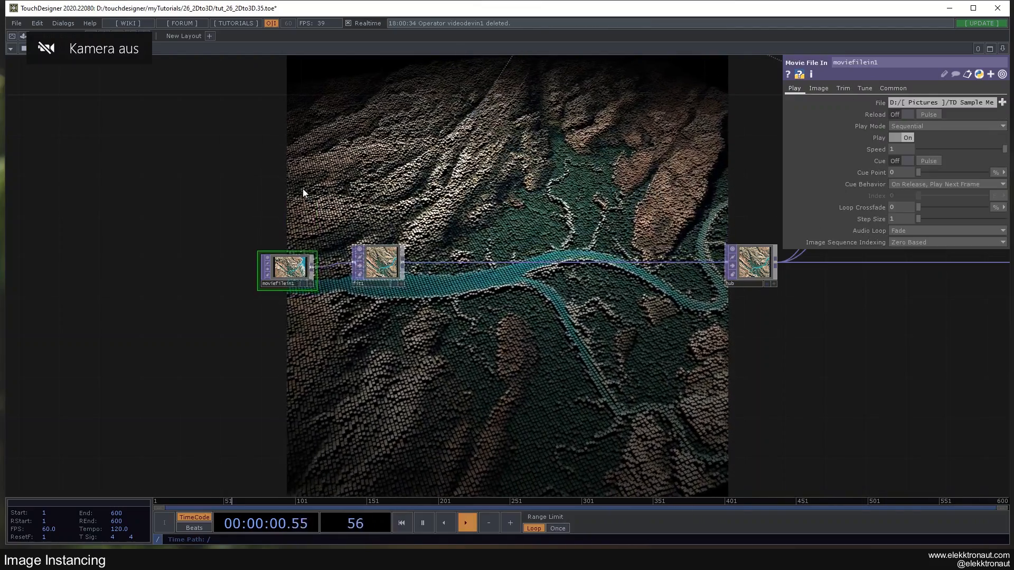
{"action": "scroll", "coordinate": [317, 154], "scroll_direction": "down", "scroll_amount": 3}
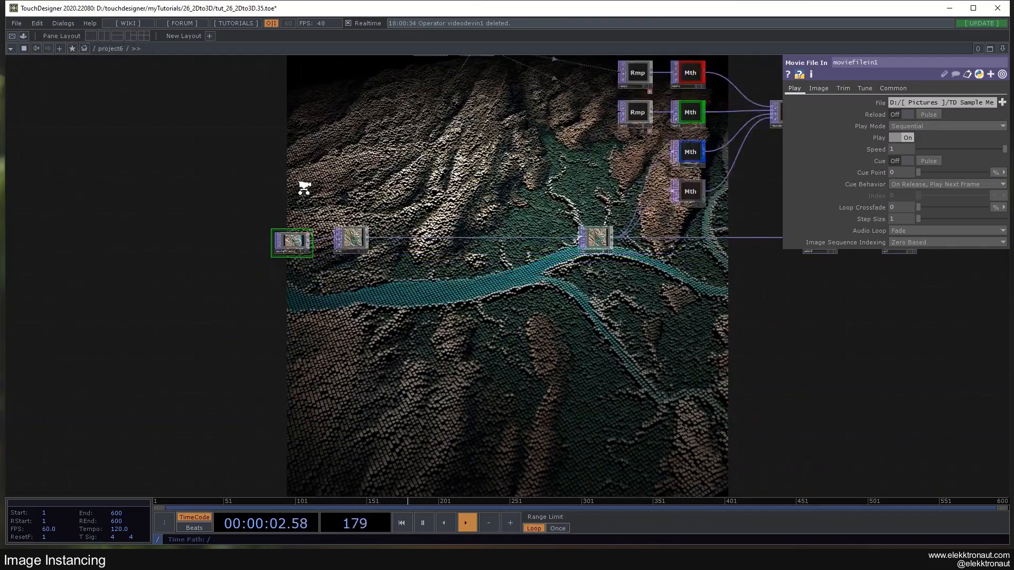
{"action": "left_click_drag", "start_coordinate": [318, 153], "coordinate": [317, 145]}
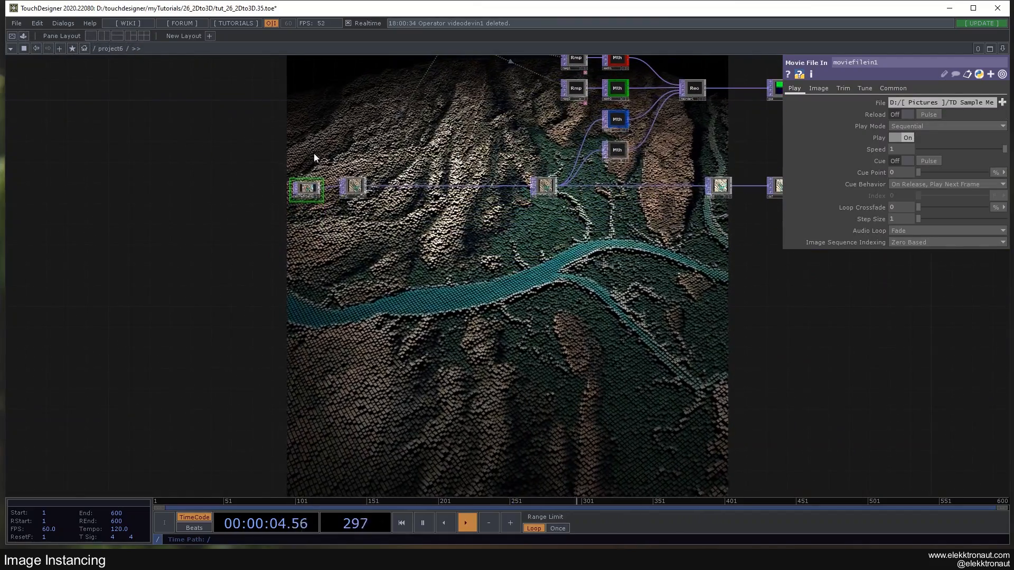
{"action": "left_click_drag", "start_coordinate": [322, 276], "coordinate": [344, 232]}
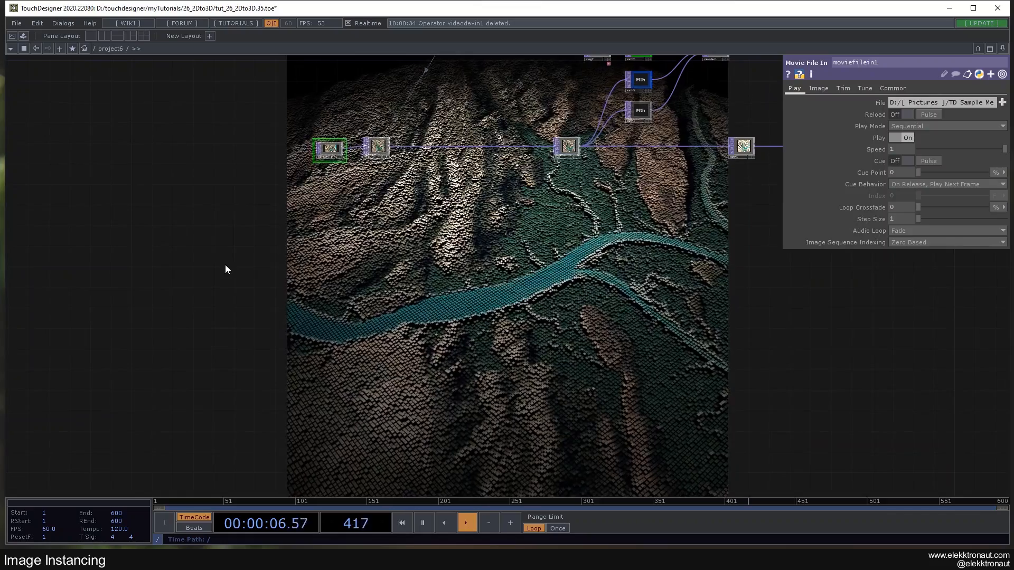
{"action": "scroll", "coordinate": [239, 254], "scroll_direction": "up", "scroll_amount": 2}
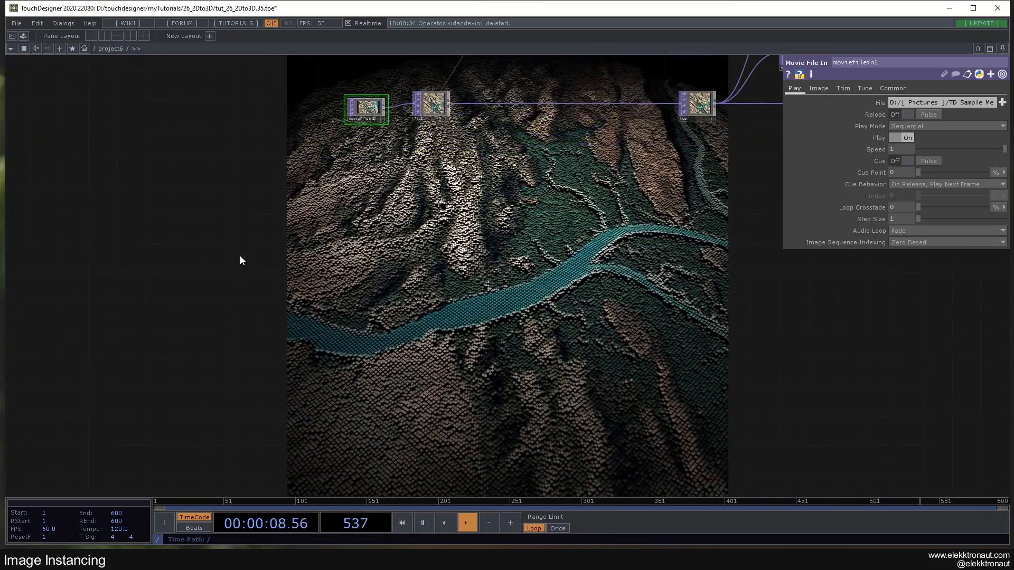
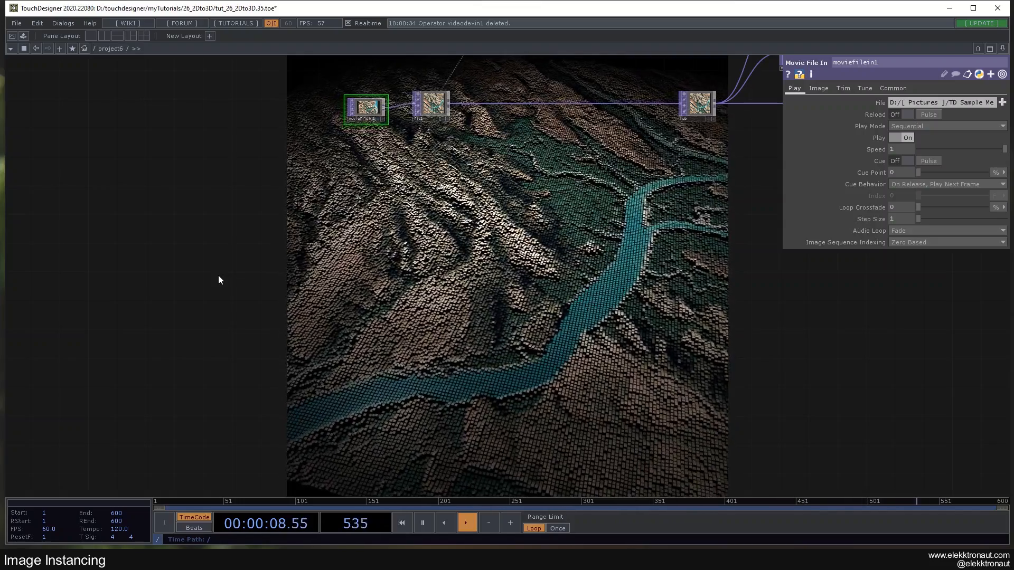
Step: Space out the nodes after render1 by moving lumablur1, rgbkey1 and the node following it farther along the chain
{"action": "left_click_drag", "start_coordinate": [312, 300], "coordinate": [267, 318]}
{"action": "scroll", "coordinate": [267, 318], "scroll_direction": "down", "scroll_amount": 4}
{"action": "left_click_drag", "start_coordinate": [759, 226], "coordinate": [678, 242]}
{"action": "scroll", "coordinate": [702, 176], "scroll_direction": "up", "scroll_amount": 5}
{"action": "left_click_drag", "start_coordinate": [701, 176], "coordinate": [491, 253]}
{"action": "scroll", "coordinate": [492, 252], "scroll_direction": "down", "scroll_amount": 2}
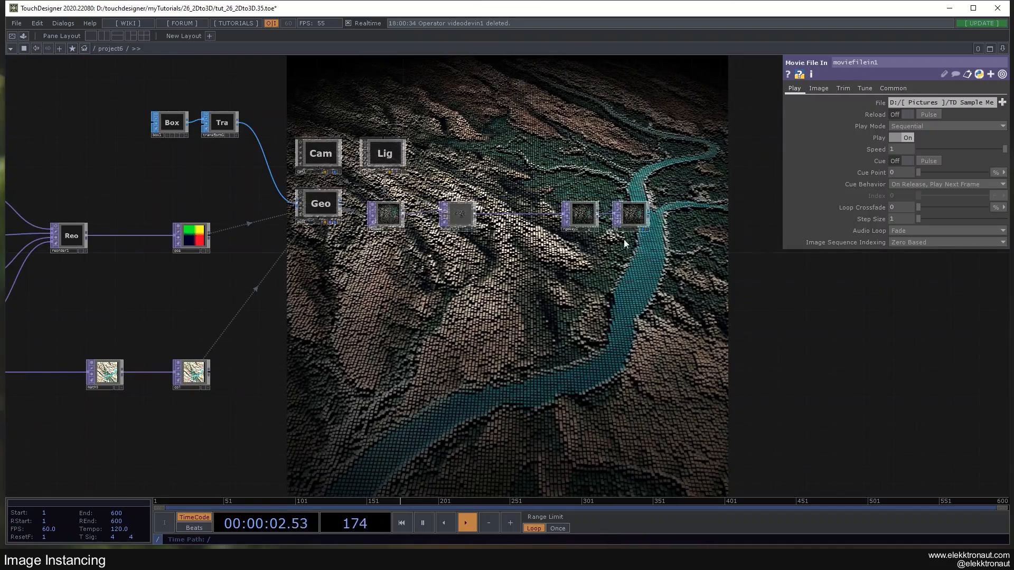
{"action": "right_click_drag", "start_coordinate": [624, 240], "coordinate": [596, 221]}
{"action": "scroll", "coordinate": [492, 255], "scroll_direction": "up", "scroll_amount": 3}
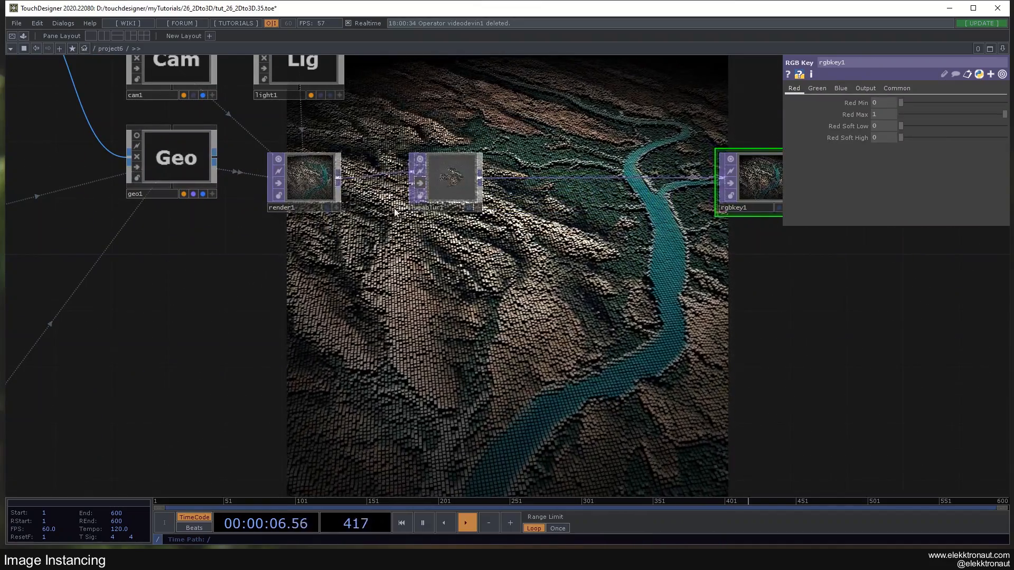
{"action": "left_click_drag", "start_coordinate": [456, 173], "coordinate": [499, 174]}
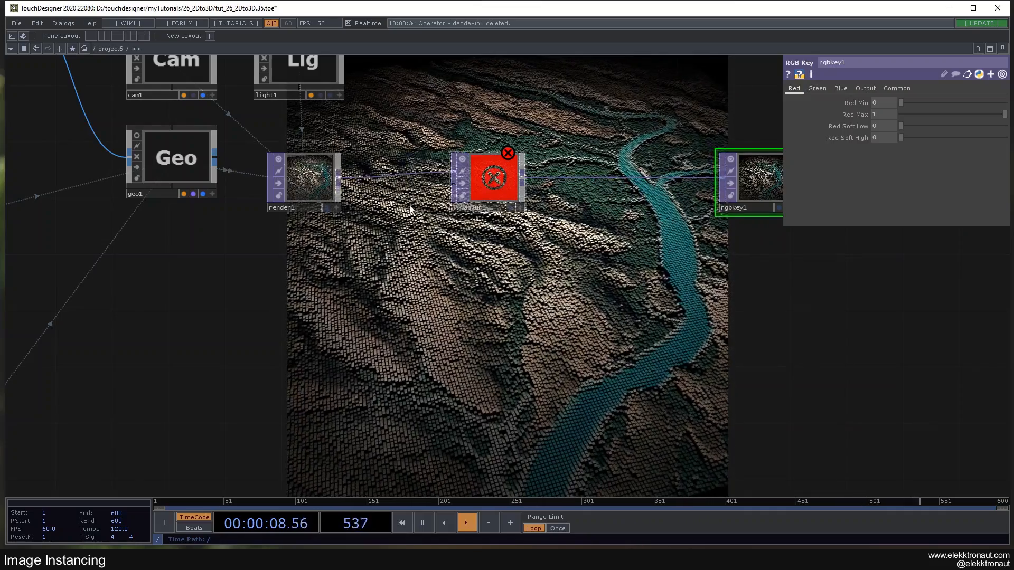
Step: Add a Ramp TOP below render1 and connect it to the second input of lumablur1
{"action": "key", "text": "Tab"}
{"action": "type", "text": "ra"}
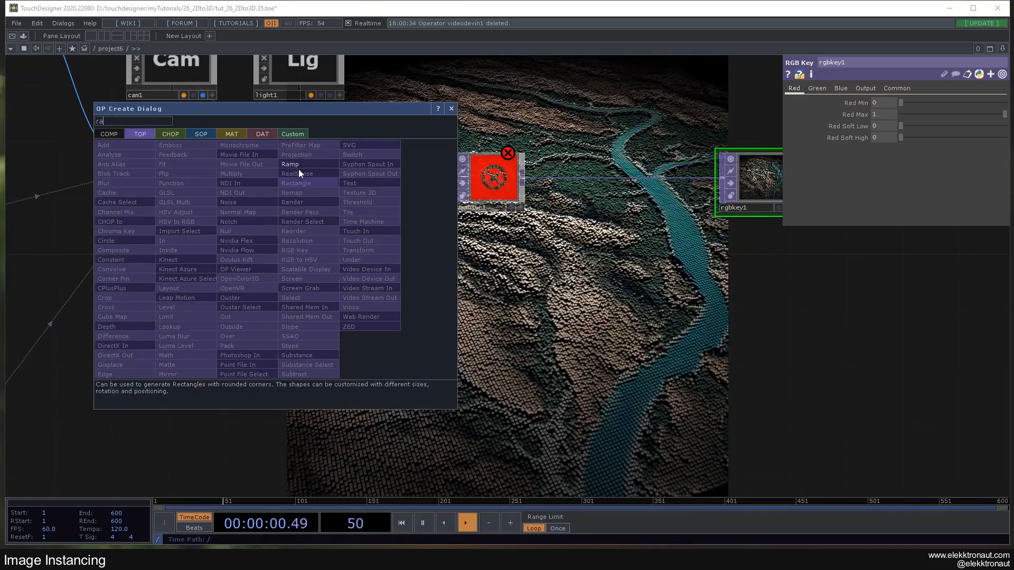
{"action": "left_click", "coordinate": [298, 166]}
{"action": "left_click", "coordinate": [301, 291]}
{"action": "left_click_drag", "start_coordinate": [339, 277], "coordinate": [454, 201]}
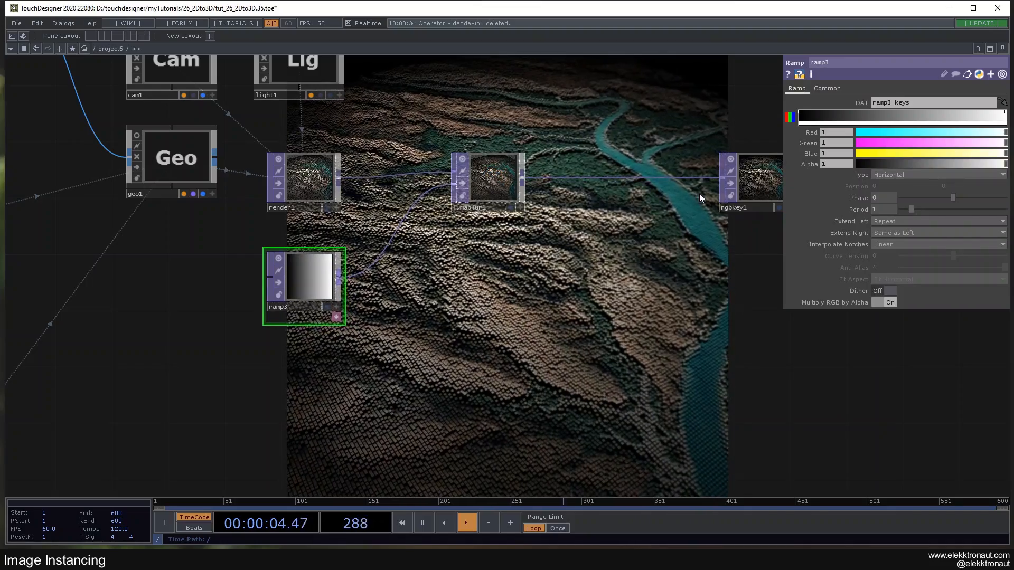
Step: Set the Type of ramp3 to Vertical, comparing it with the horizontal gradient
{"action": "left_click", "coordinate": [892, 178]}
{"action": "left_click", "coordinate": [892, 183]}
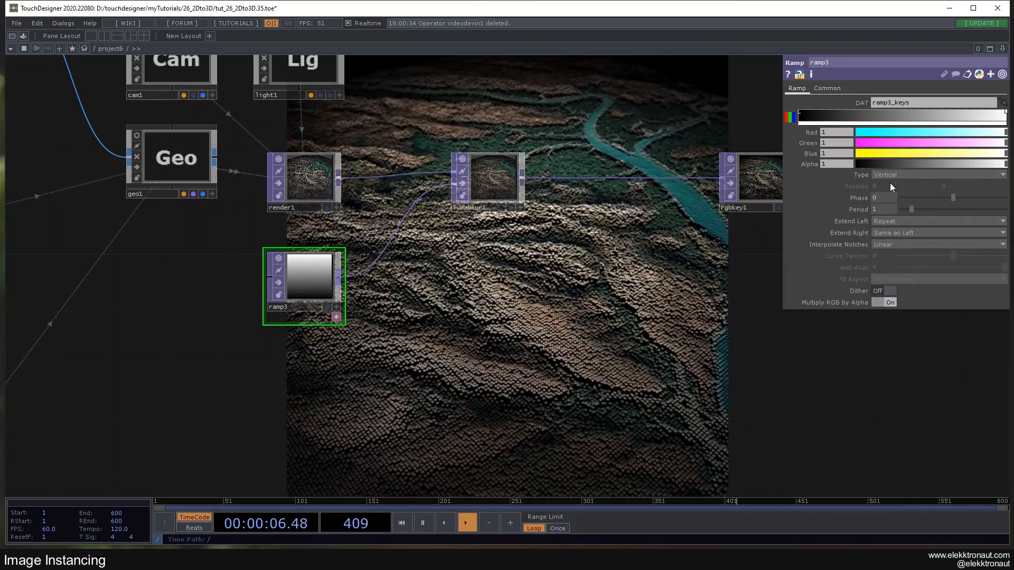
{"action": "key", "text": "ctrl+z"}
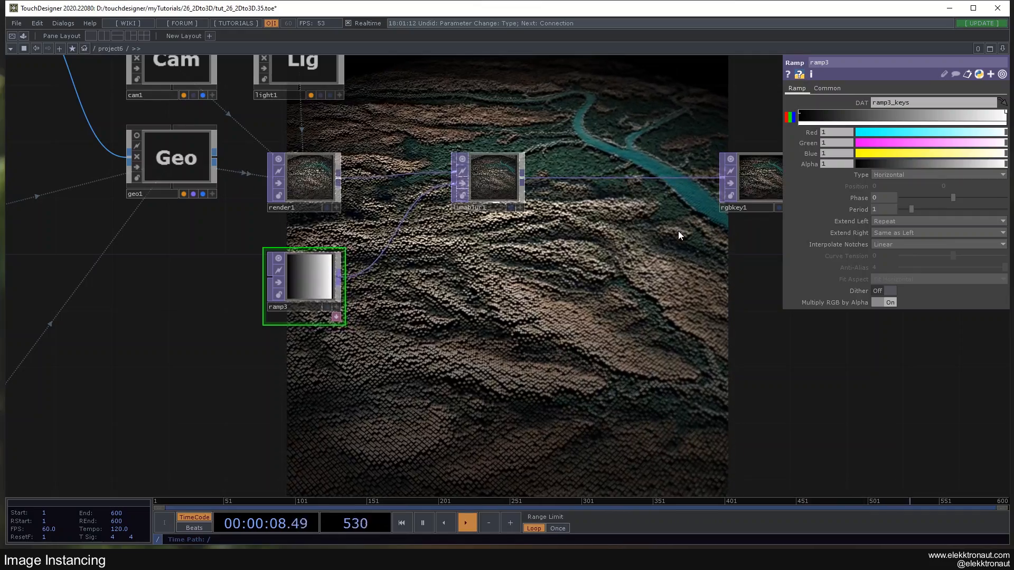
{"action": "key", "text": "ctrl+y"}
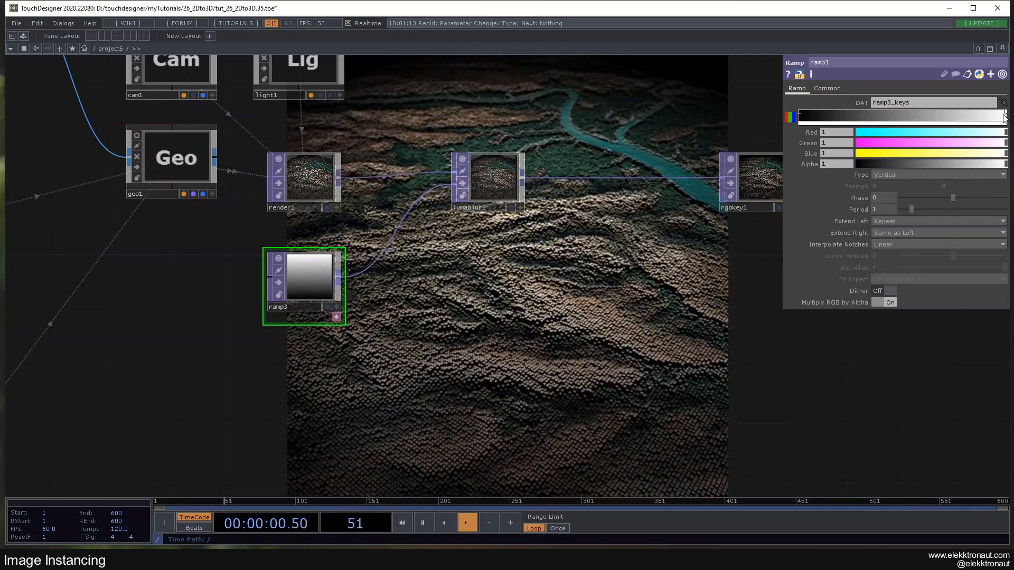
Step: Shape ramp3 to run from white at both ends to black in the middle, giving the end key Value 1 and Alpha 1
{"action": "left_click_drag", "start_coordinate": [960, 118], "coordinate": [909, 114]}
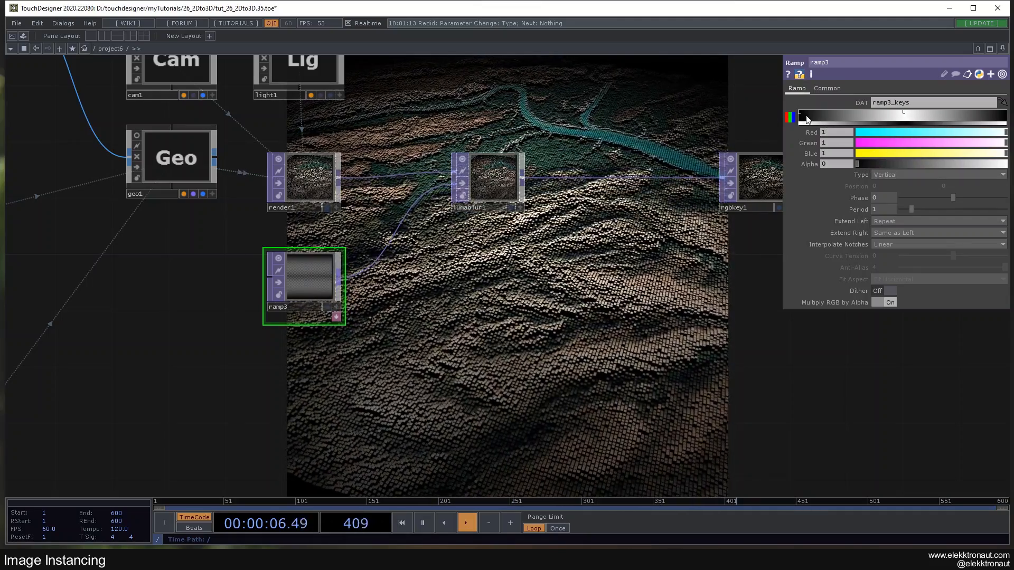
{"action": "left_click", "coordinate": [799, 115]}
{"action": "left_click_drag", "start_coordinate": [857, 163], "coordinate": [1008, 165]}
{"action": "left_click", "coordinate": [790, 117]}
{"action": "left_click_drag", "start_coordinate": [933, 156], "coordinate": [1009, 154]}
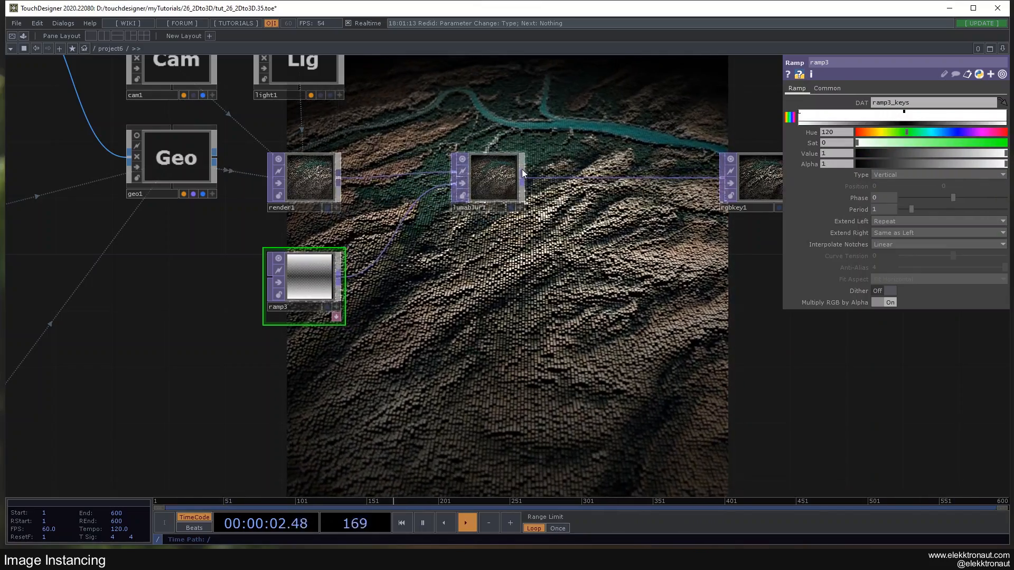
Step: Set the White Filter Width of lumablur1 to 20
{"action": "left_click", "coordinate": [494, 186]}
{"action": "left_click_drag", "start_coordinate": [764, 264], "coordinate": [733, 191]}
{"action": "left_click_drag", "start_coordinate": [572, 243], "coordinate": [544, 269]}
{"action": "left_click_drag", "start_coordinate": [907, 164], "coordinate": [946, 166]}
{"action": "left_click_drag", "start_coordinate": [575, 289], "coordinate": [547, 164]}
{"action": "scroll", "coordinate": [572, 217], "scroll_direction": "down", "scroll_amount": 3}
{"action": "left_click_drag", "start_coordinate": [946, 161], "coordinate": [920, 164]}
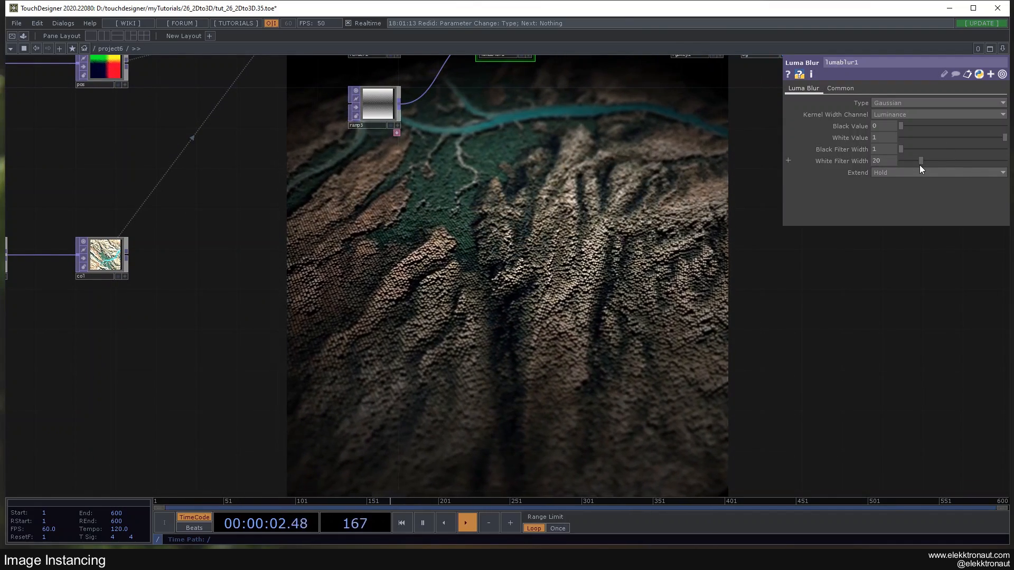
Step: Add a Noise TOP in the free area below moviefilein1
{"action": "scroll", "coordinate": [507, 252], "scroll_direction": "down", "scroll_amount": 3}
{"action": "left_click_drag", "start_coordinate": [471, 271], "coordinate": [734, 219]}
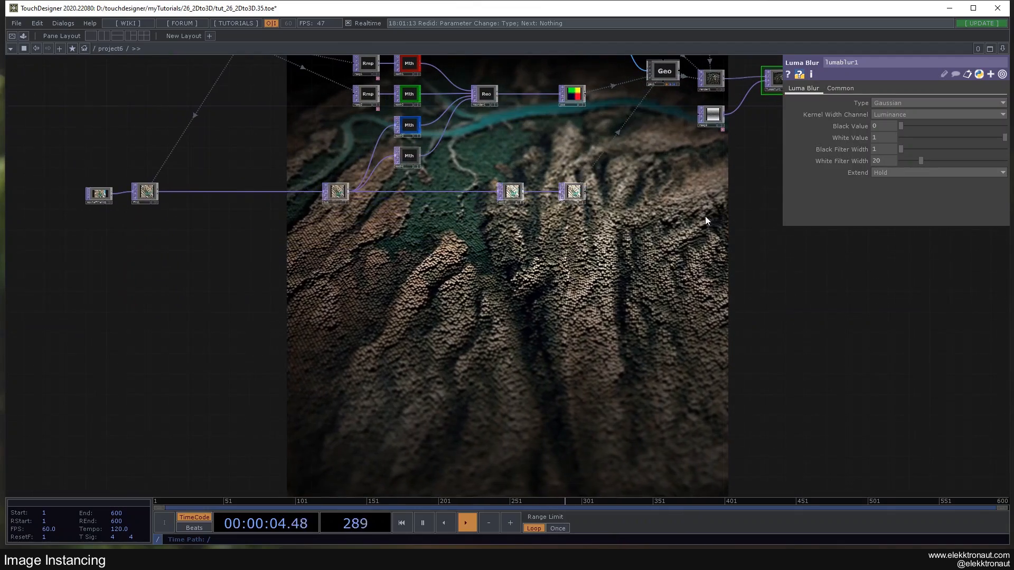
{"action": "left_click_drag", "start_coordinate": [510, 293], "coordinate": [719, 298]}
{"action": "scroll", "coordinate": [320, 293], "scroll_direction": "up", "scroll_amount": 2}
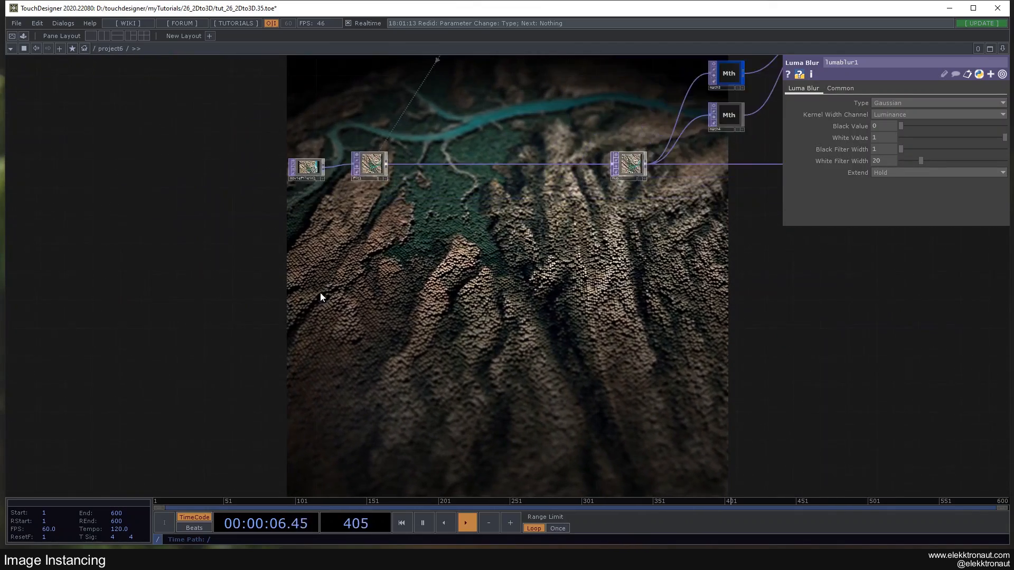
{"action": "left_click_drag", "start_coordinate": [320, 293], "coordinate": [390, 277]}
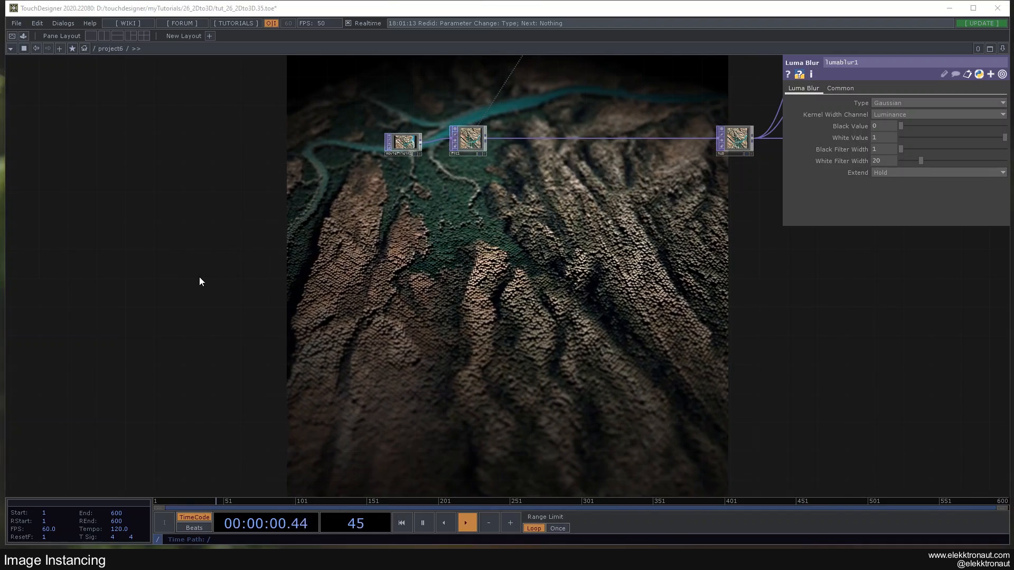
{"action": "key", "text": "Tab"}
{"action": "left_click", "coordinate": [158, 235]}
{"action": "left_click", "coordinate": [224, 298]}
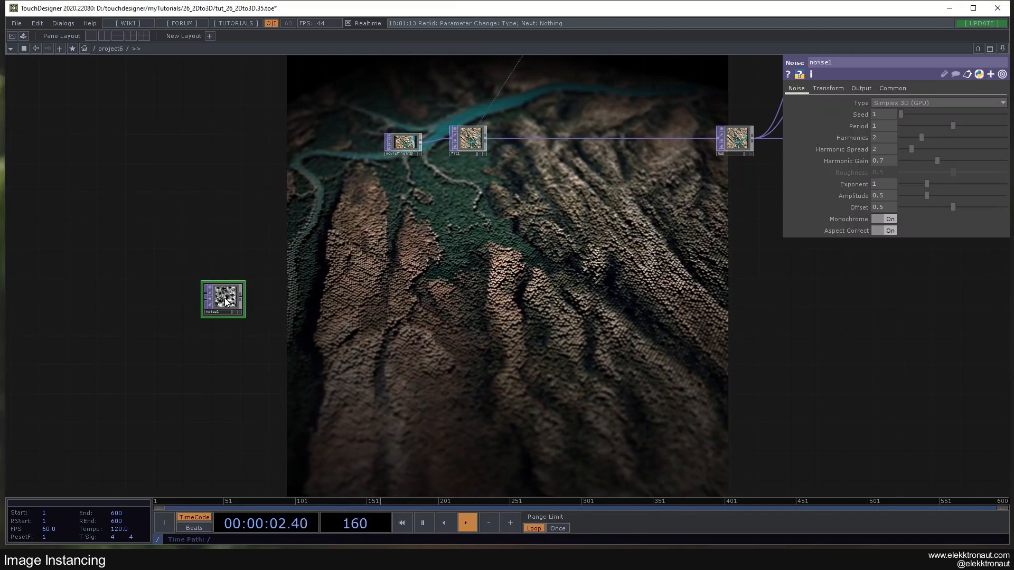
{"action": "scroll", "coordinate": [227, 303], "scroll_direction": "up", "scroll_amount": 2}
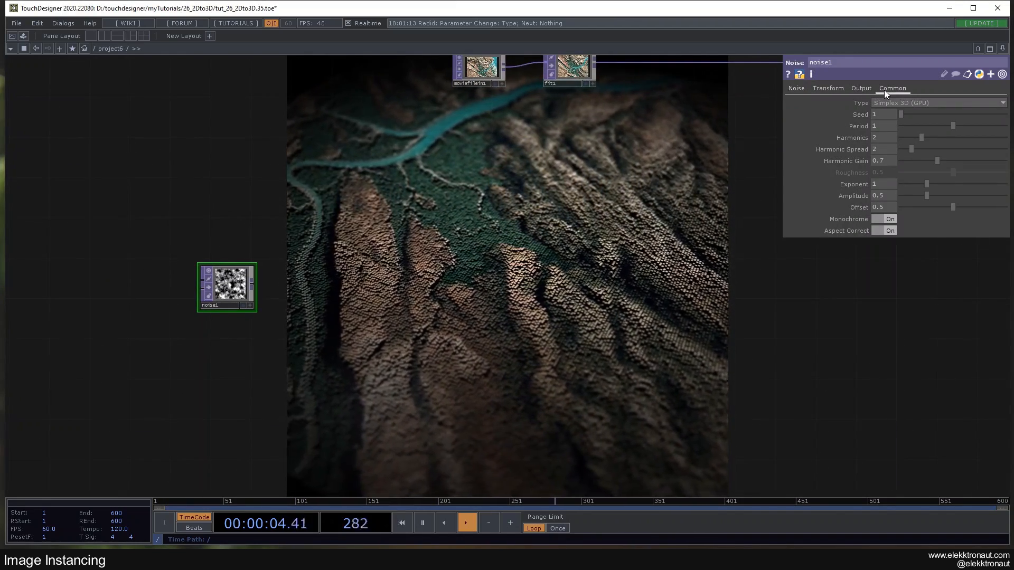
Step: Reference null1's res channel in both Resolution values of noise1, and set its Pixel Format to 32-bit float (RGBA)
{"action": "left_click", "coordinate": [884, 90]}
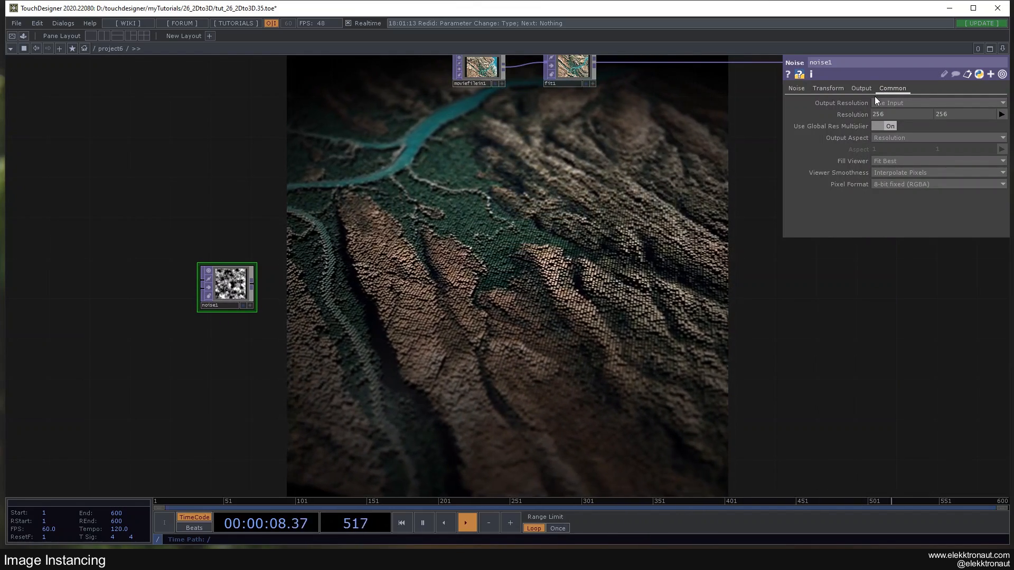
{"action": "left_click_drag", "start_coordinate": [555, 274], "coordinate": [538, 422]}
{"action": "scroll", "coordinate": [552, 317], "scroll_direction": "down", "scroll_amount": 3}
{"action": "scroll", "coordinate": [608, 160], "scroll_direction": "up", "scroll_amount": 4}
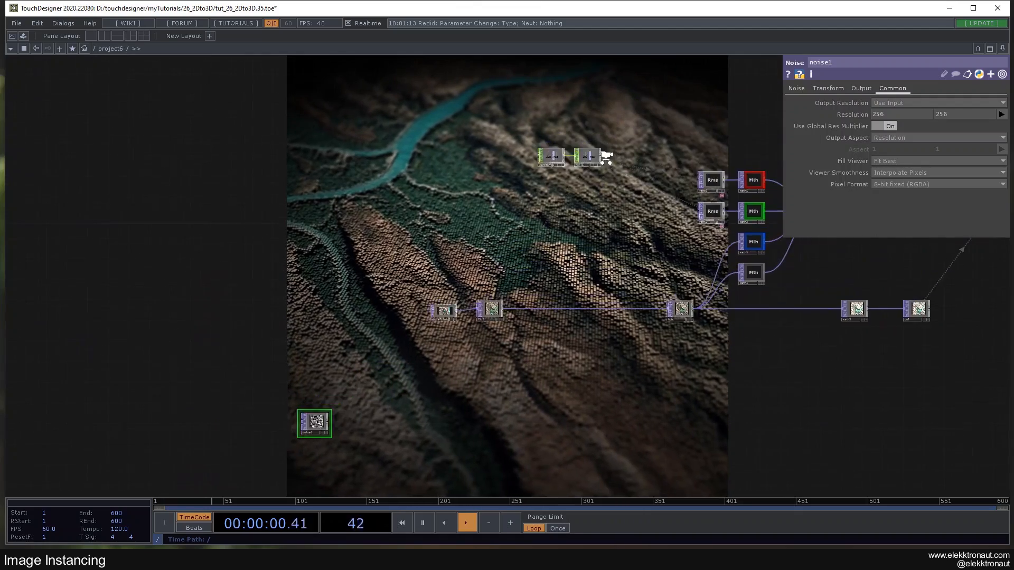
{"action": "left_click_drag", "start_coordinate": [583, 176], "coordinate": [854, 112]}
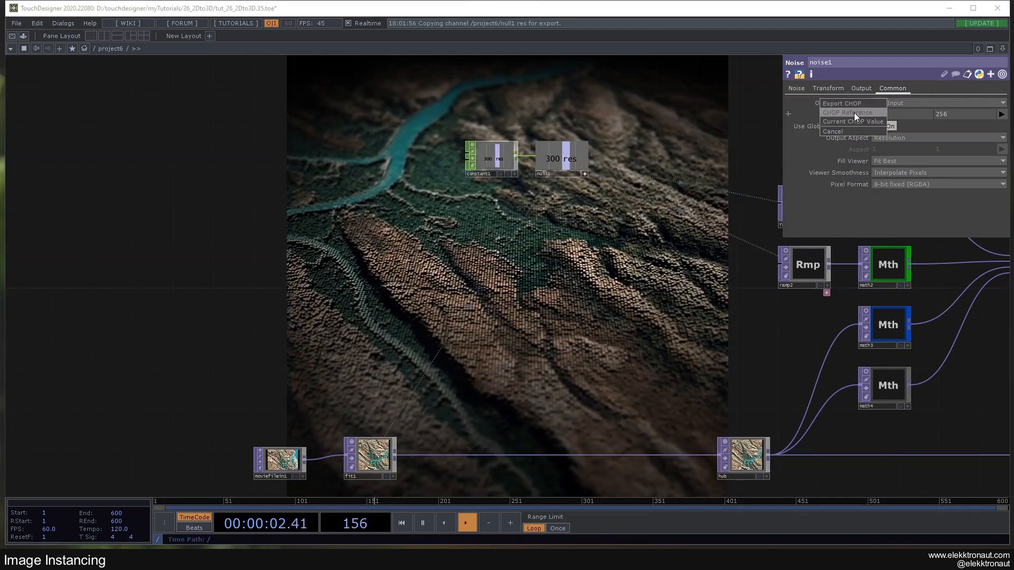
{"action": "left_click_drag", "start_coordinate": [501, 346], "coordinate": [757, 105]}
{"action": "left_click_drag", "start_coordinate": [338, 416], "coordinate": [430, 213]}
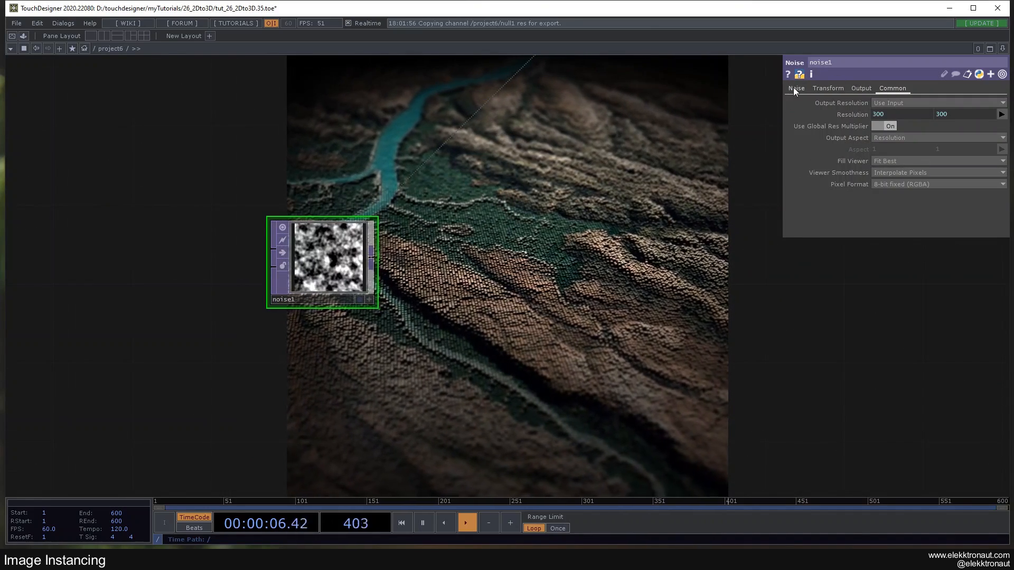
{"action": "left_click", "coordinate": [892, 184]}
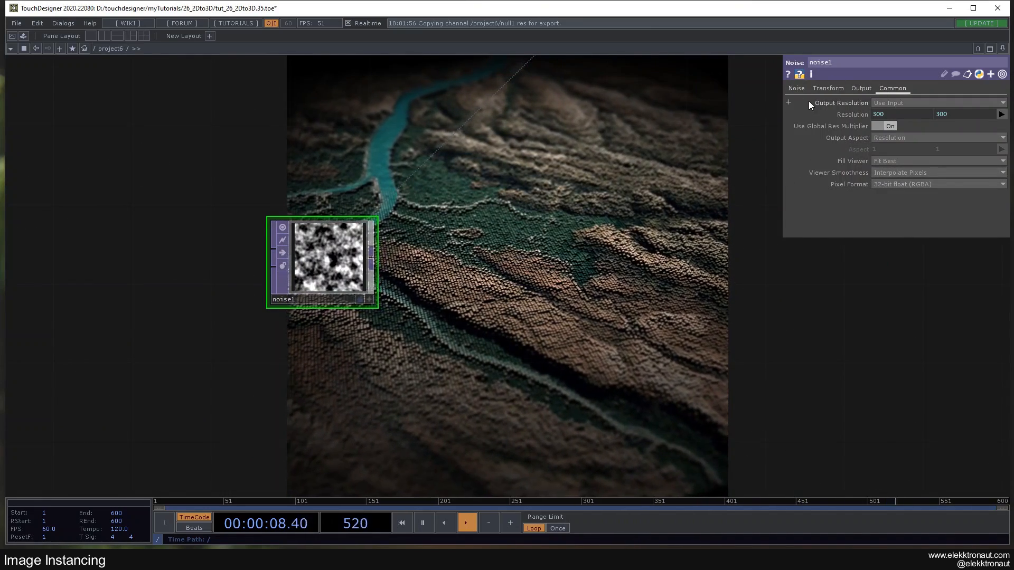
Step: Set the Period of noise1 to 3
{"action": "left_click", "coordinate": [797, 88]}
{"action": "left_click_drag", "start_coordinate": [667, 200], "coordinate": [546, 183]}
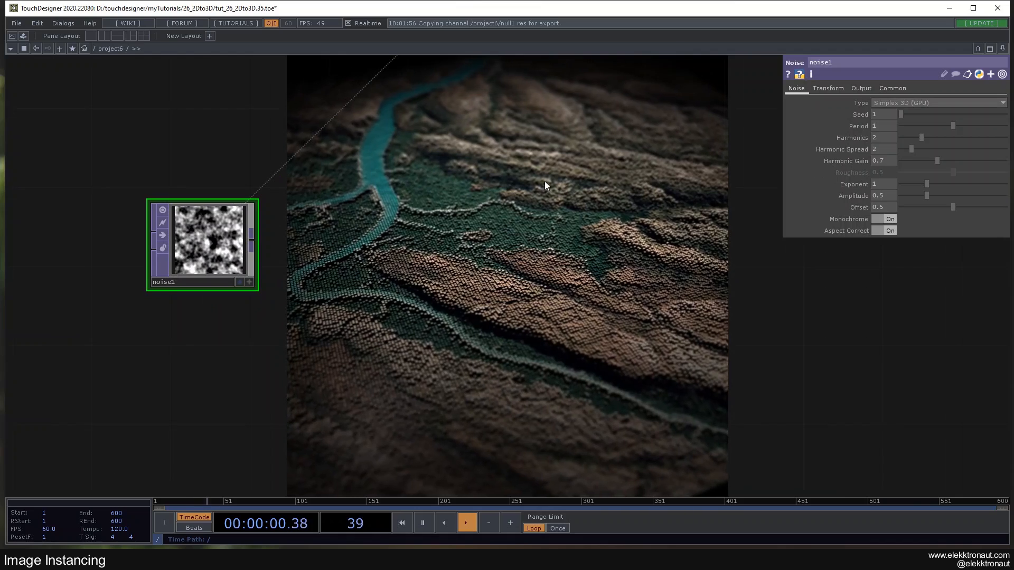
{"action": "left_click", "coordinate": [876, 125]}
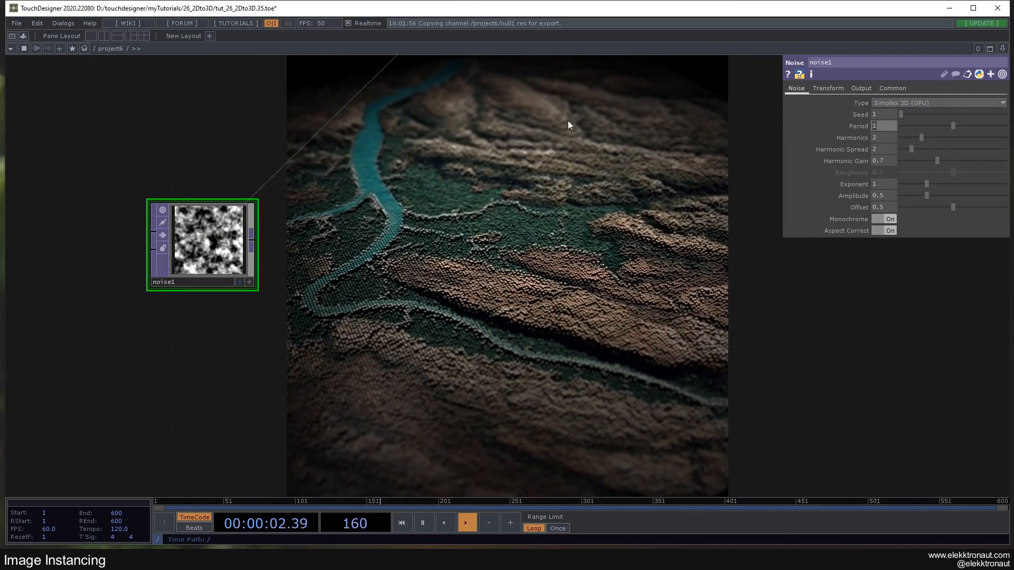
{"action": "type", "text": "3"}
{"action": "key", "text": "Return"}
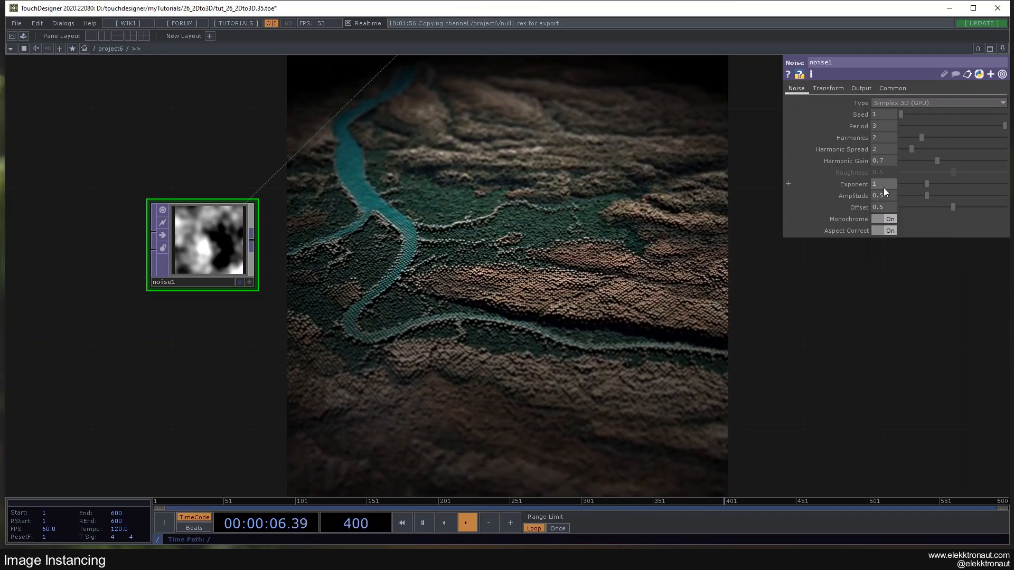
Step: Animate noise1 by setting its Z Translate to the expression absTime.seconds*0.1
{"action": "left_click", "coordinate": [836, 90]}
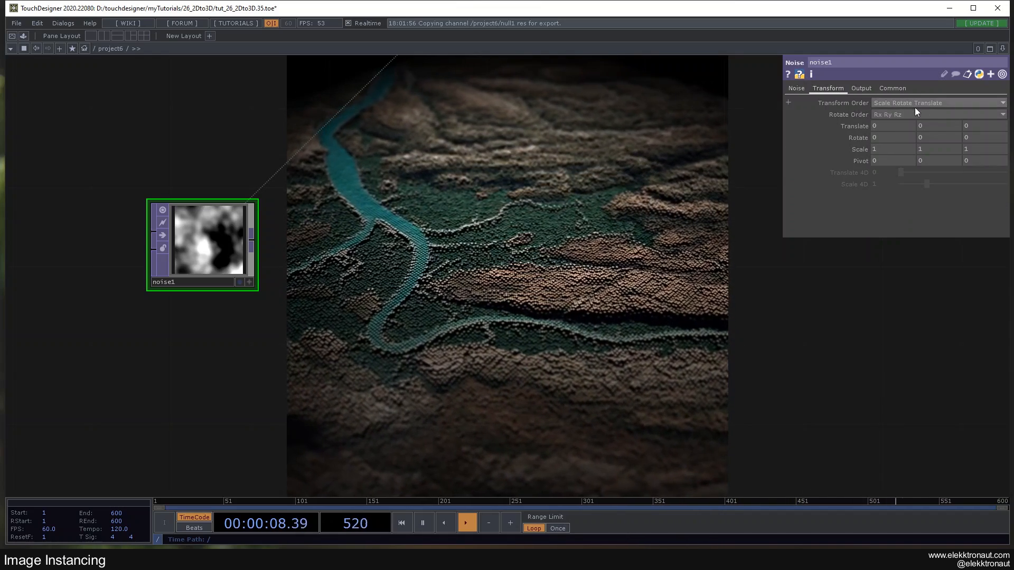
{"action": "left_click_drag", "start_coordinate": [913, 123], "coordinate": [864, 120]}
{"action": "type", "text": "absTi"}
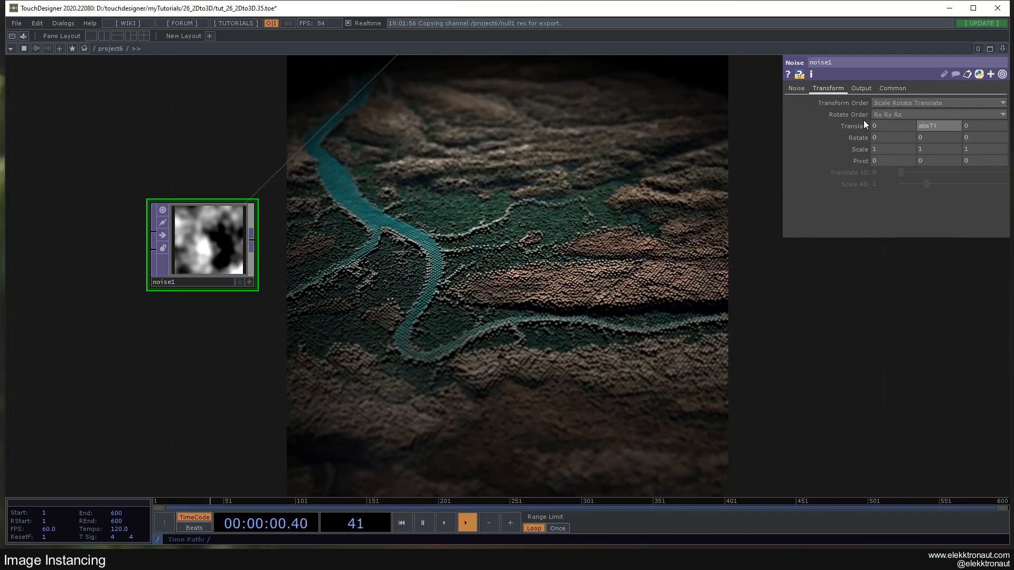
{"action": "type", "text": "me.seconds"}
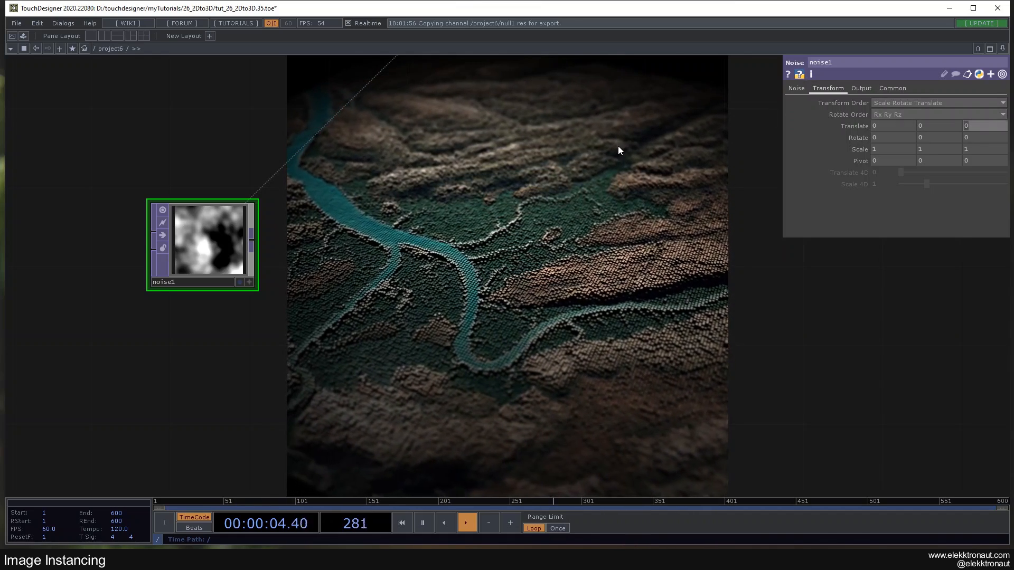
{"action": "type", "text": "absTime.sewco"}
{"action": "key", "text": "BackSpace"}
{"action": "key", "text": "BackSpace"}
{"action": "key", "text": "BackSpace"}
{"action": "type", "text": "conds*"}
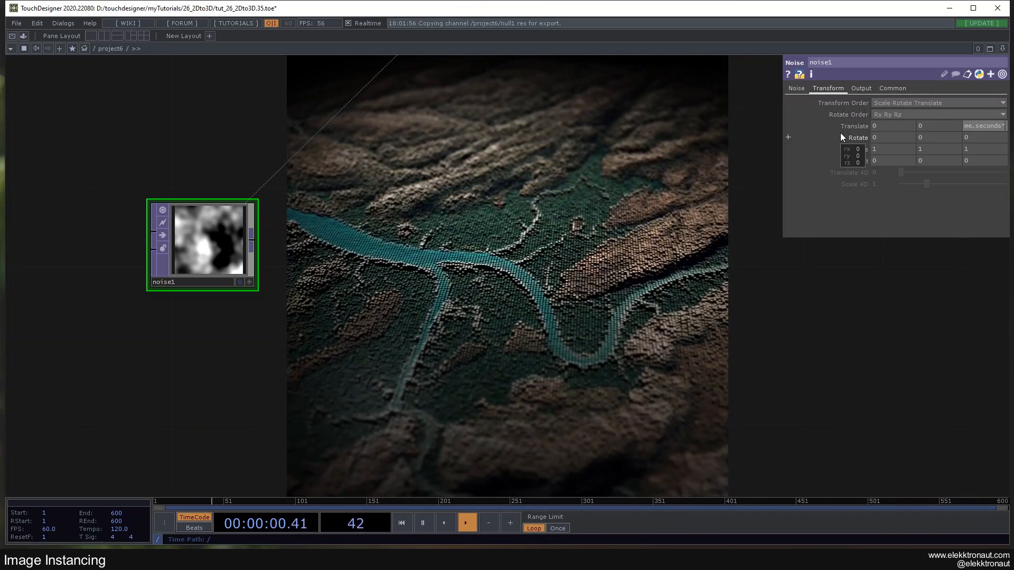
{"action": "type", "text": "0.1"}
{"action": "key", "text": "Return"}
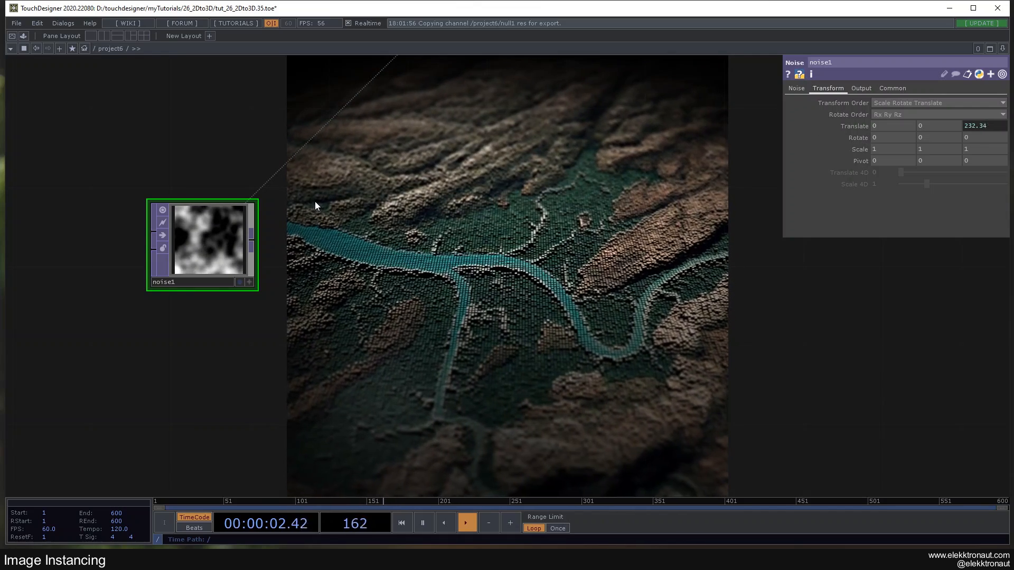
Step: Append a Null TOP to noise1, and connect a Feedback TOP after it, placed slightly higher in the network
{"action": "scroll", "coordinate": [246, 235], "scroll_direction": "down", "scroll_amount": 1}
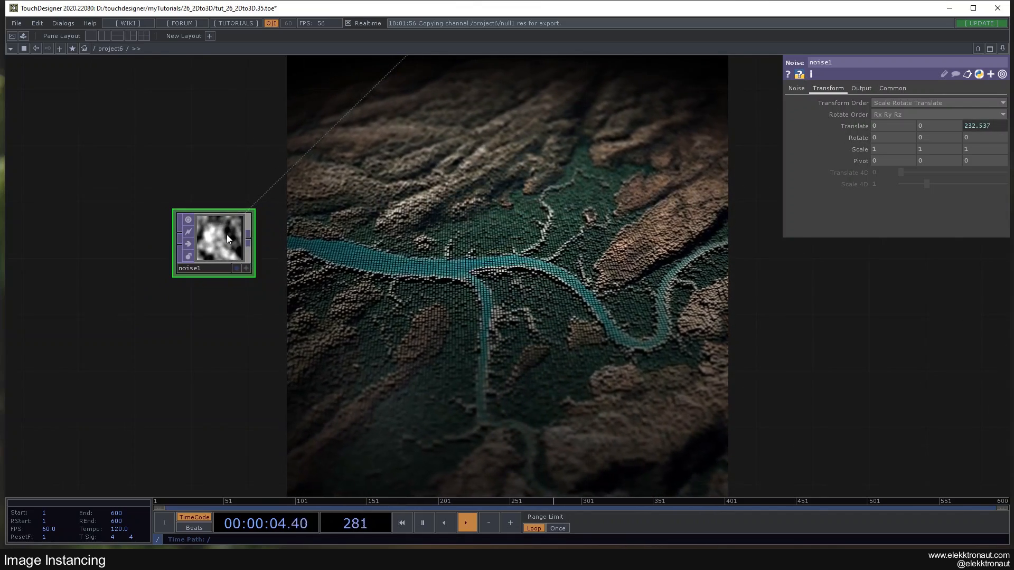
{"action": "key", "text": "alt+n"}
{"action": "left_click", "coordinate": [319, 241]}
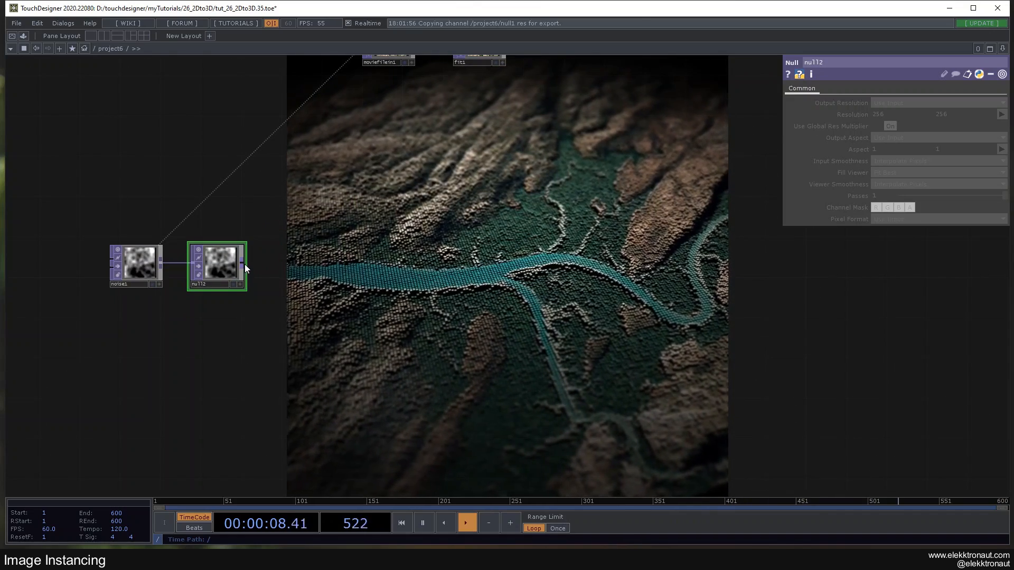
{"action": "right_click", "coordinate": [245, 264]}
{"action": "type", "text": "f"}
{"action": "left_click", "coordinate": [141, 165]}
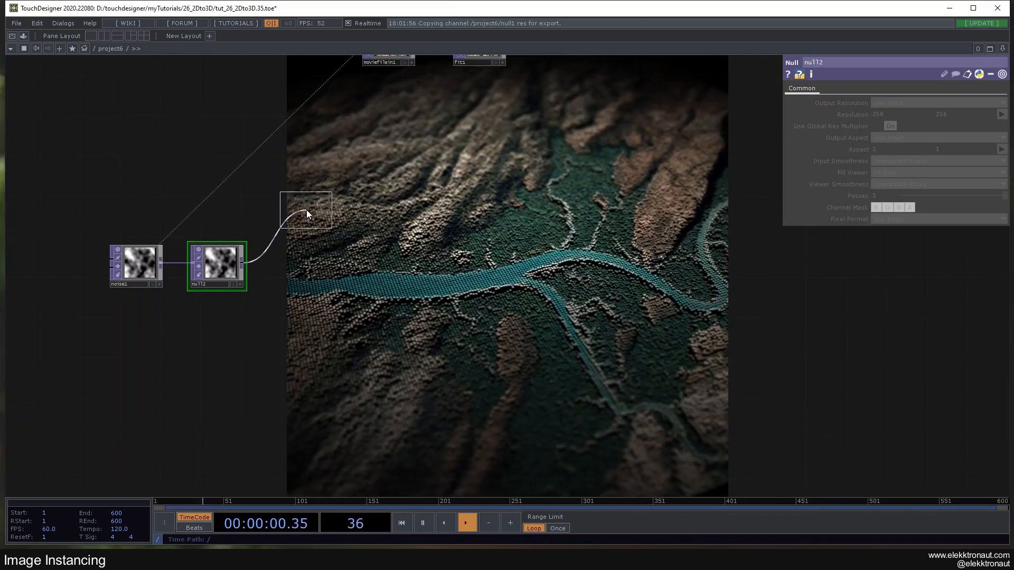
{"action": "left_click", "coordinate": [306, 210]}
{"action": "left_click_drag", "start_coordinate": [318, 238], "coordinate": [322, 271]}
Step: Add a Keyboard In CHOP directly above feedback1
{"action": "key", "text": "Tab"}
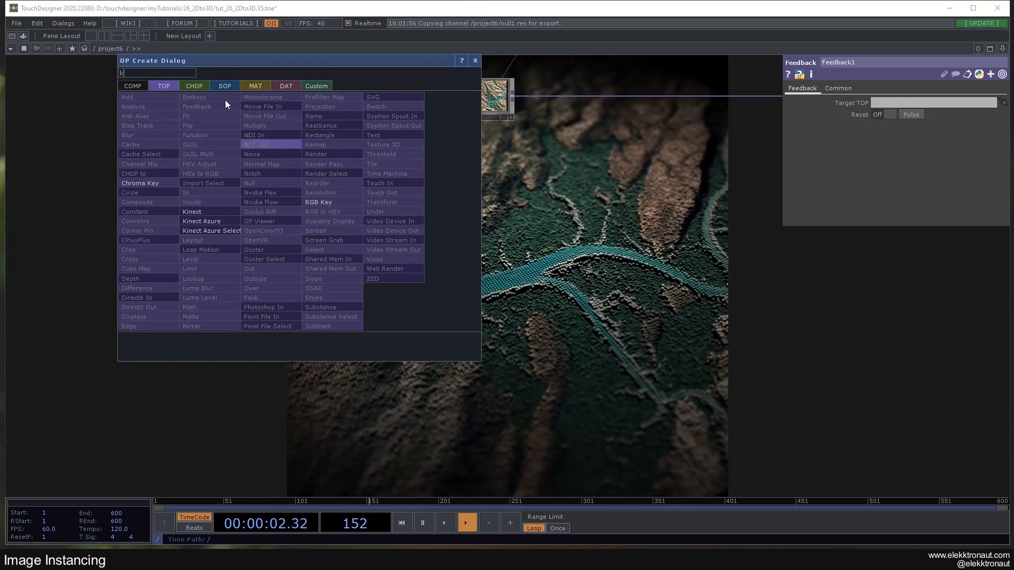
{"action": "type", "text": "k"}
{"action": "left_click", "coordinate": [199, 86]}
{"action": "left_click", "coordinate": [268, 240]}
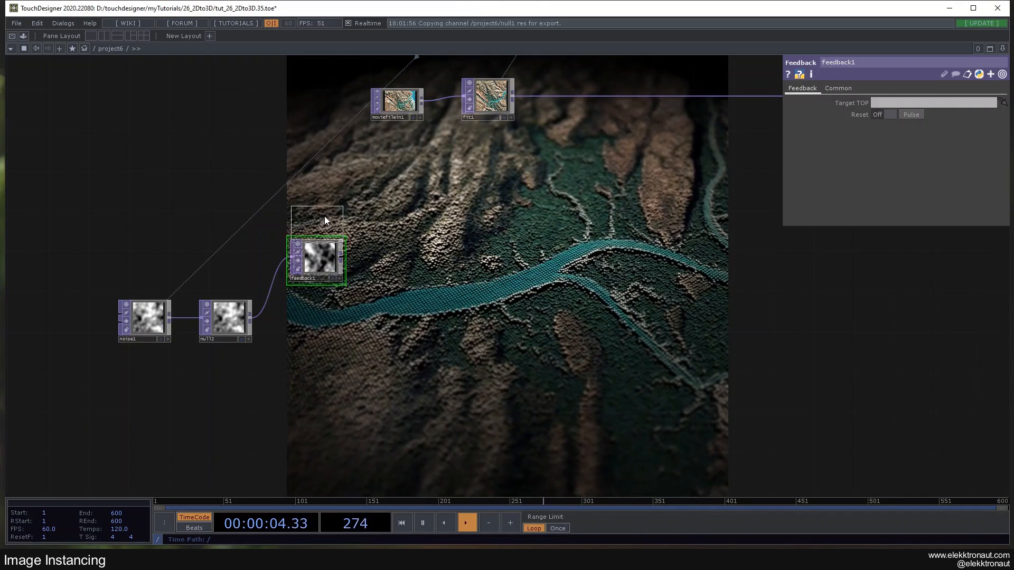
{"action": "left_click", "coordinate": [322, 206]}
{"action": "left_click_drag", "start_coordinate": [322, 207], "coordinate": [312, 209]}
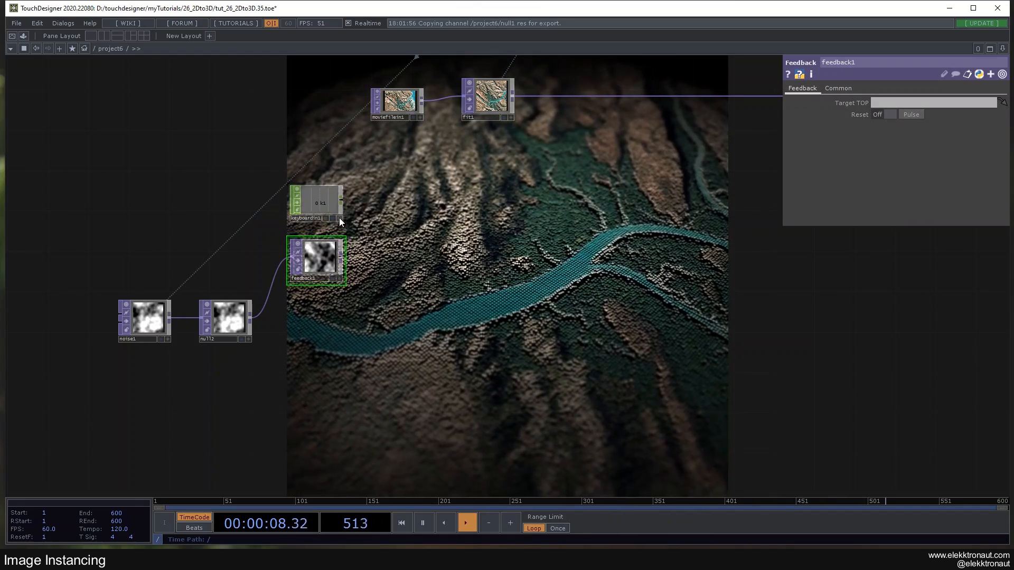
Step: Reference the k1 channel of keyboardin1 in the Reset Pulse parameter of feedback1
{"action": "left_click", "coordinate": [339, 218]}
{"action": "left_click_drag", "start_coordinate": [318, 204], "coordinate": [919, 120]}
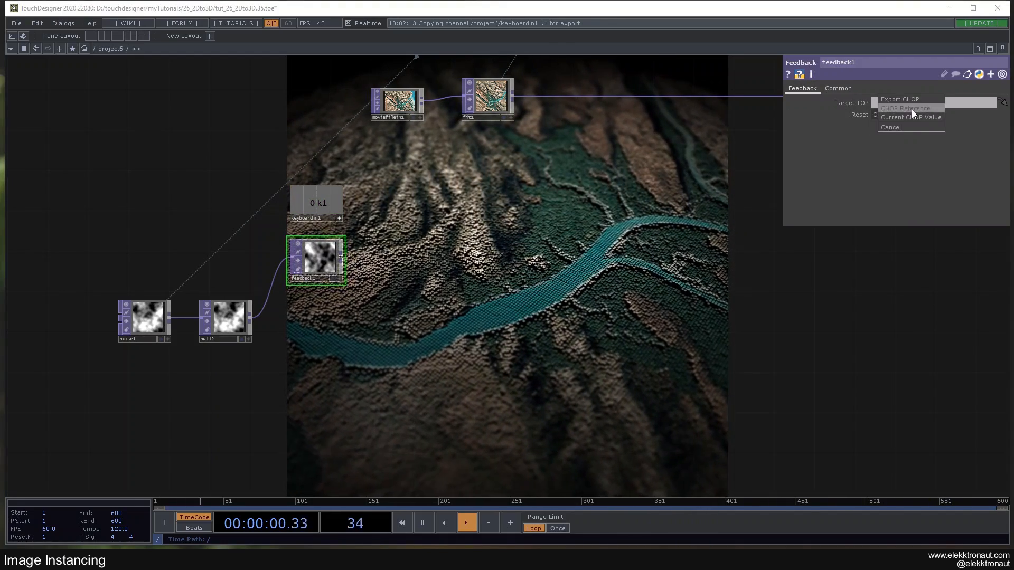
{"action": "left_click", "coordinate": [911, 110]}
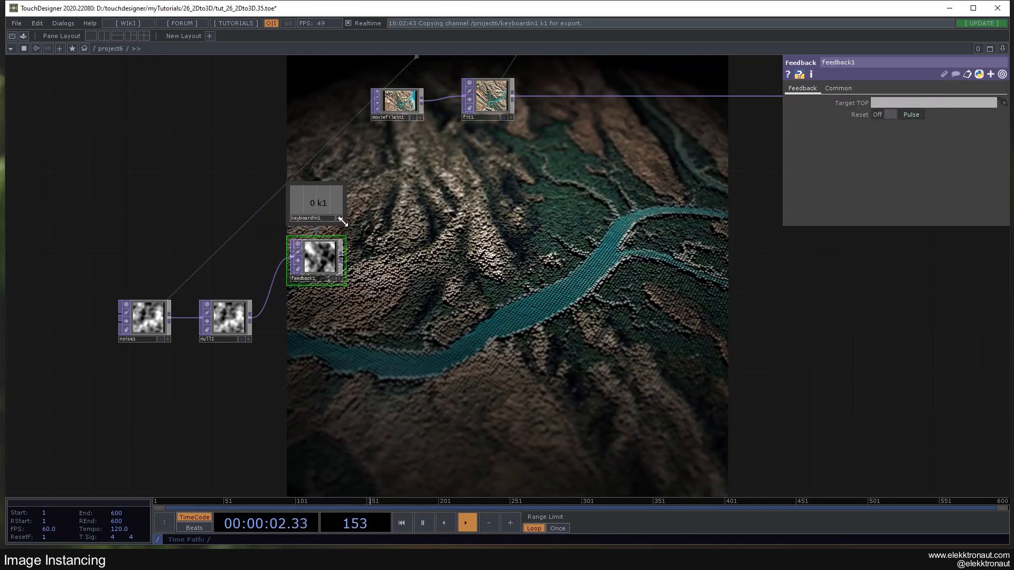
Step: Append a Blur TOP to feedback1 and set its Filter Size to 20
{"action": "left_click_drag", "start_coordinate": [378, 218], "coordinate": [275, 208]}
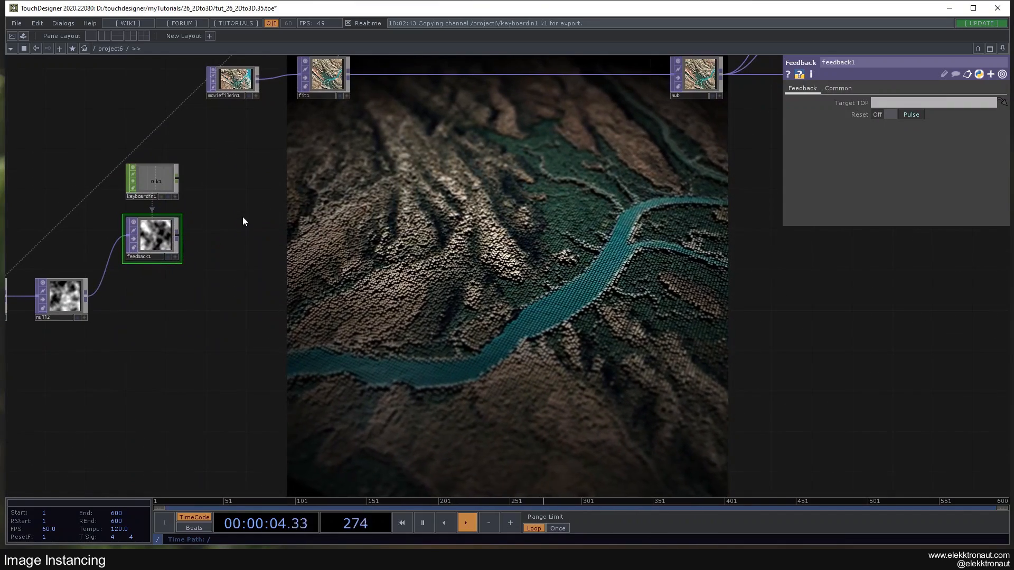
{"action": "right_click", "coordinate": [176, 238]}
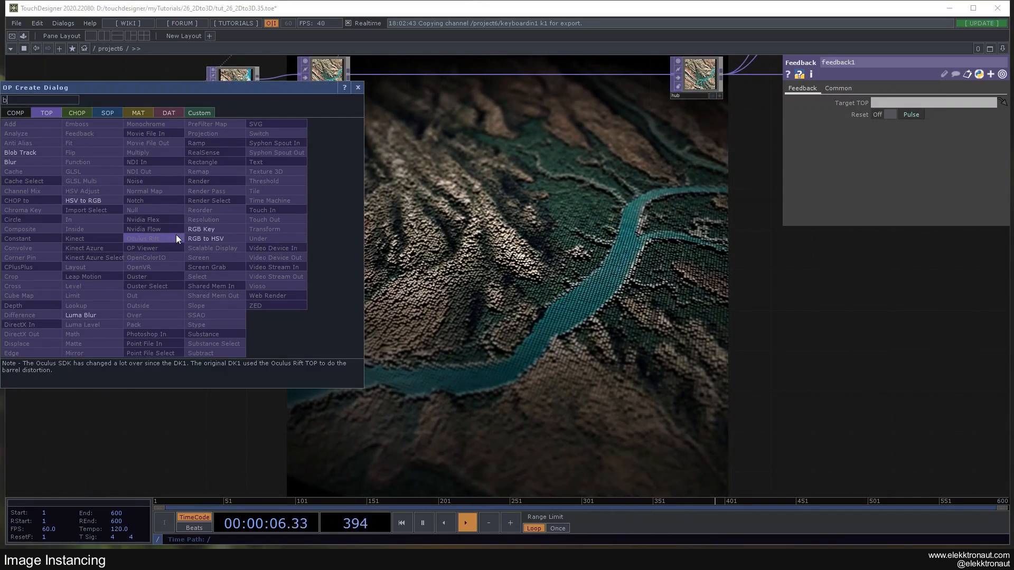
{"action": "left_click", "coordinate": [30, 166]}
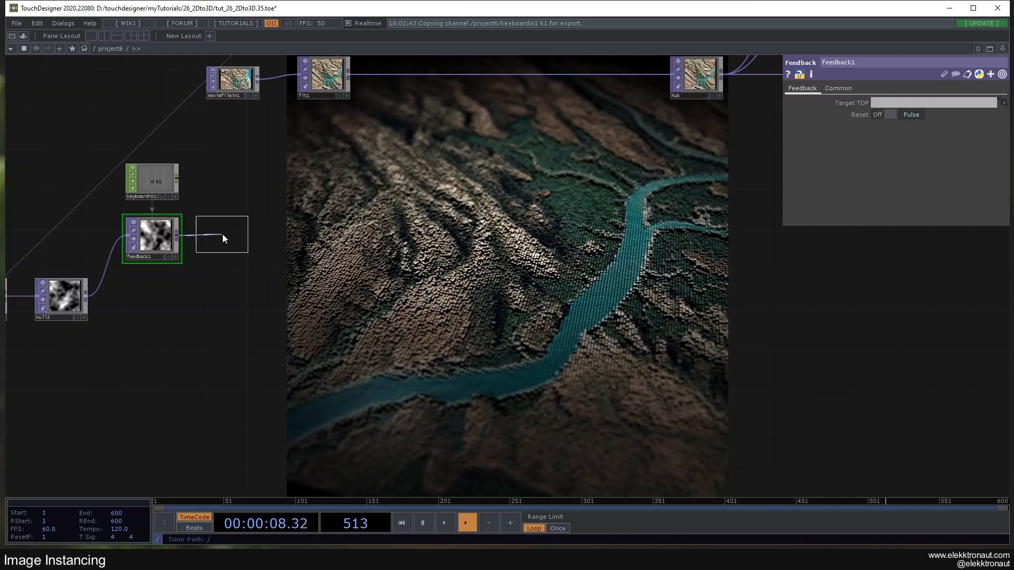
{"action": "left_click", "coordinate": [223, 234]}
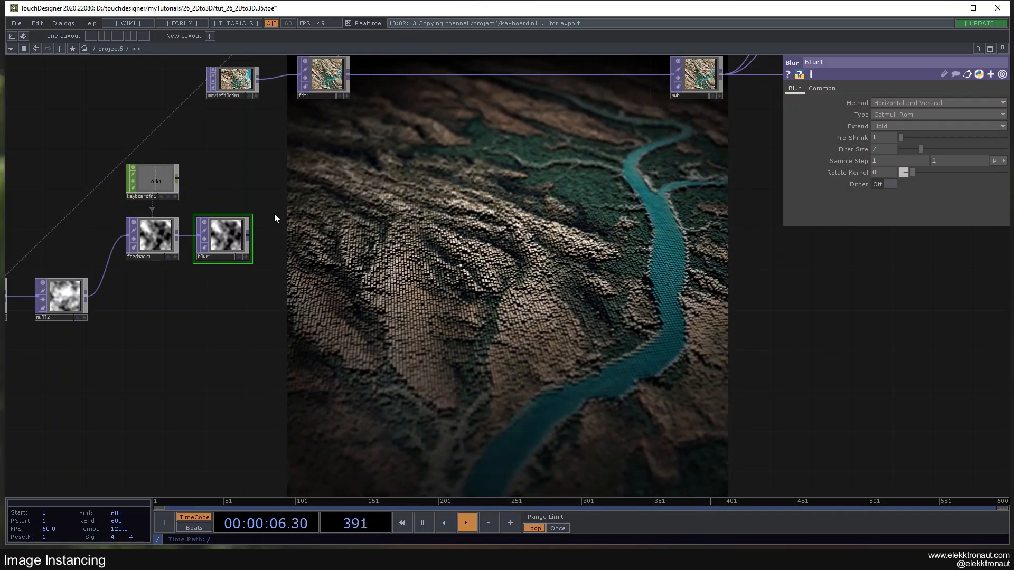
{"action": "left_click_drag", "start_coordinate": [274, 215], "coordinate": [203, 212]}
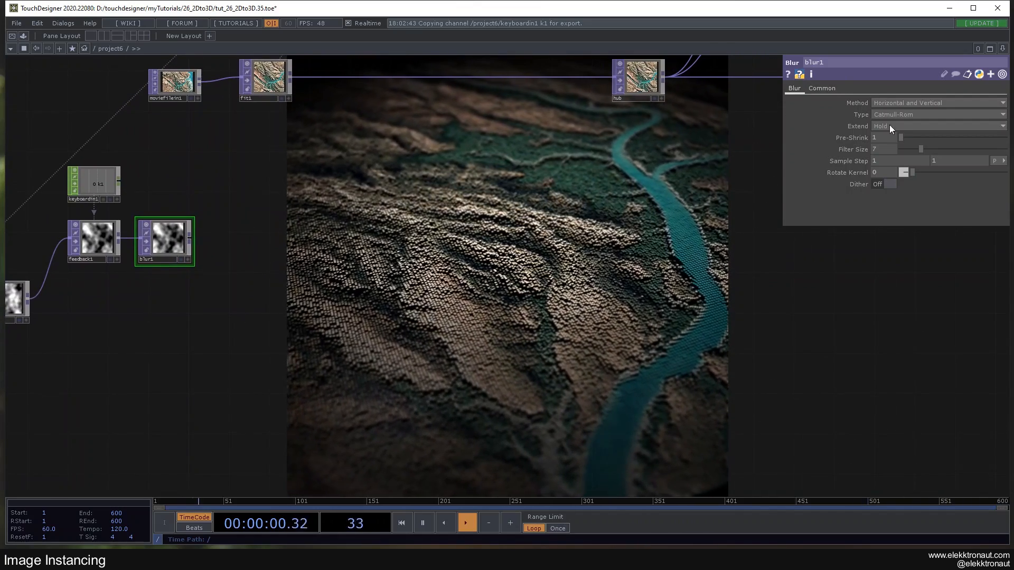
{"action": "left_click", "coordinate": [882, 149]}
{"action": "type", "text": "20"}
{"action": "key", "text": "Return"}
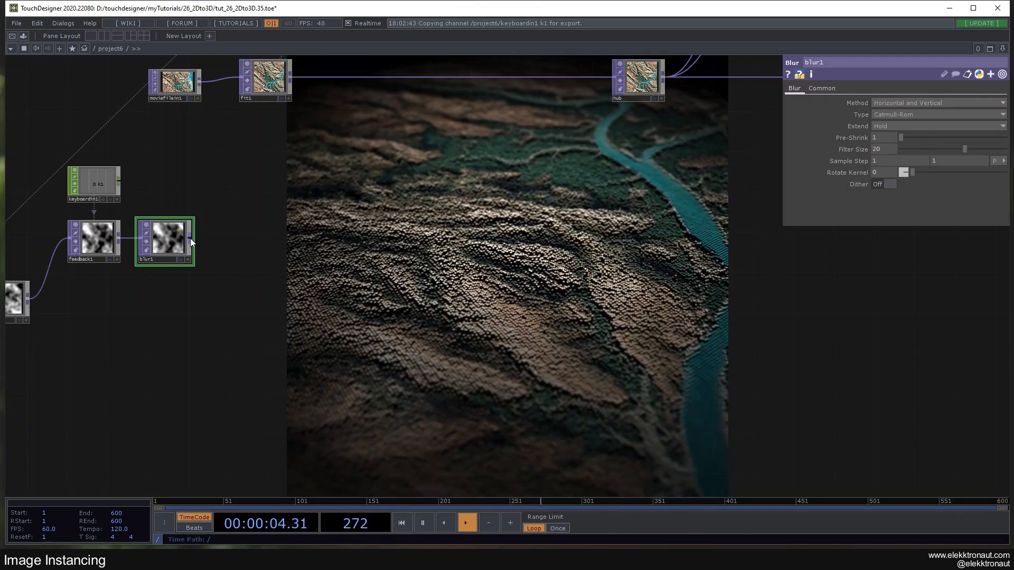
Step: Append a Composite TOP to blur1, leaving a gap, and branch blur1 through a second Blur TOP into the composite
{"action": "right_click", "coordinate": [190, 239]}
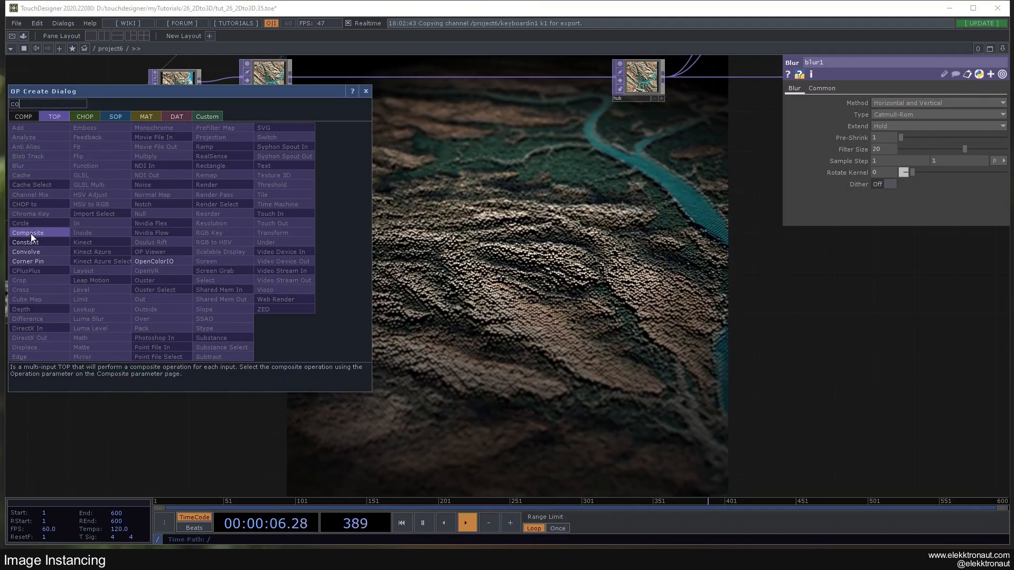
{"action": "left_click", "coordinate": [30, 233]}
{"action": "left_click", "coordinate": [345, 240]}
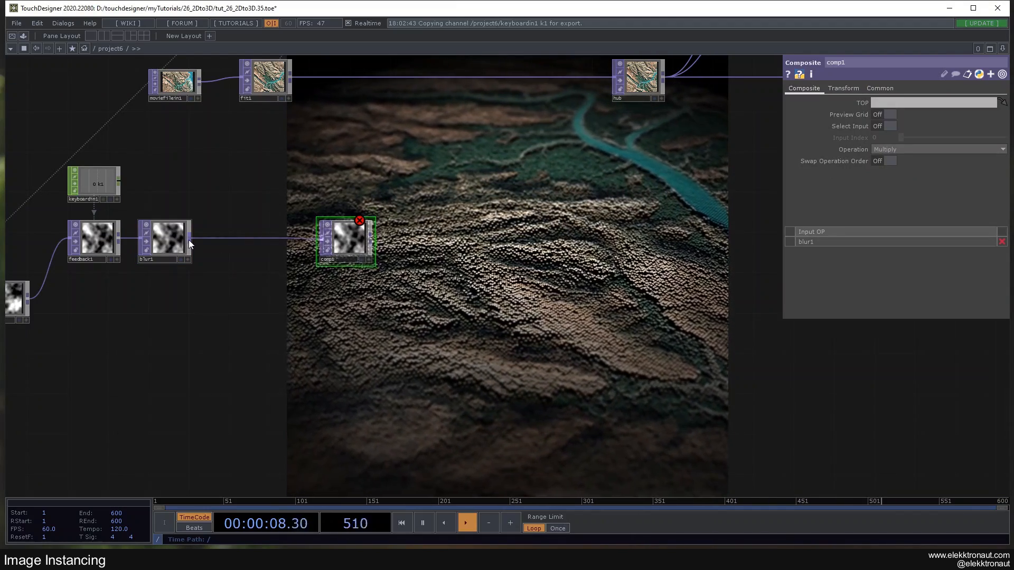
{"action": "right_click", "coordinate": [188, 239]}
{"action": "left_click", "coordinate": [29, 167]}
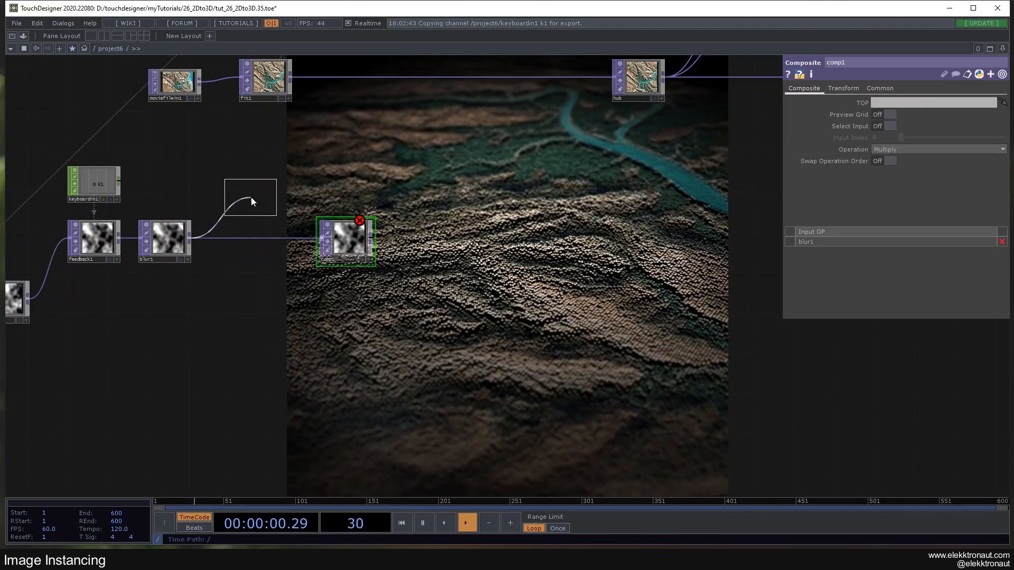
{"action": "left_click", "coordinate": [255, 191]}
{"action": "left_click", "coordinate": [319, 242]}
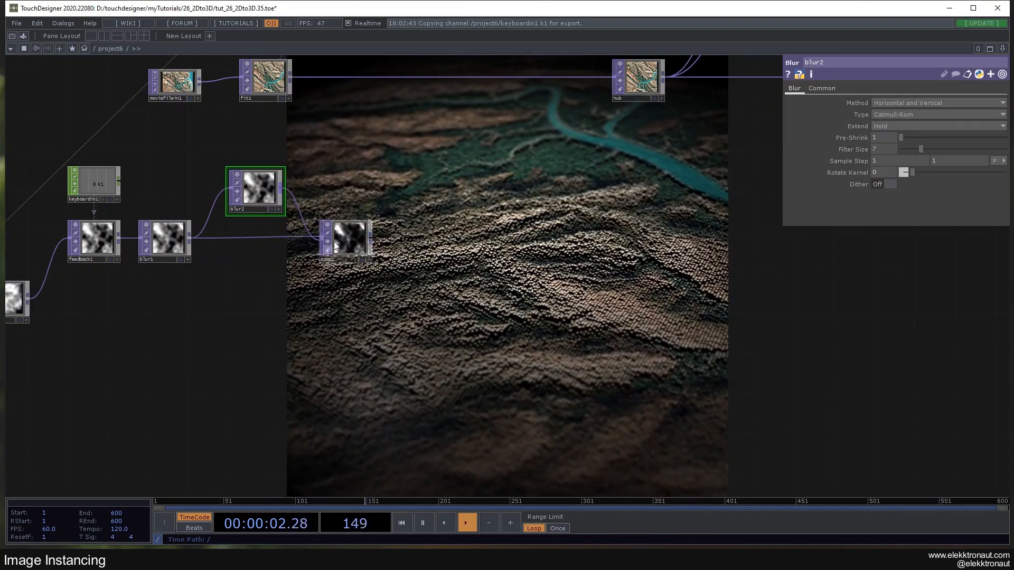
Step: Set the Operation of comp1 to Subtract
{"action": "left_click", "coordinate": [338, 240]}
{"action": "left_click", "coordinate": [902, 148]}
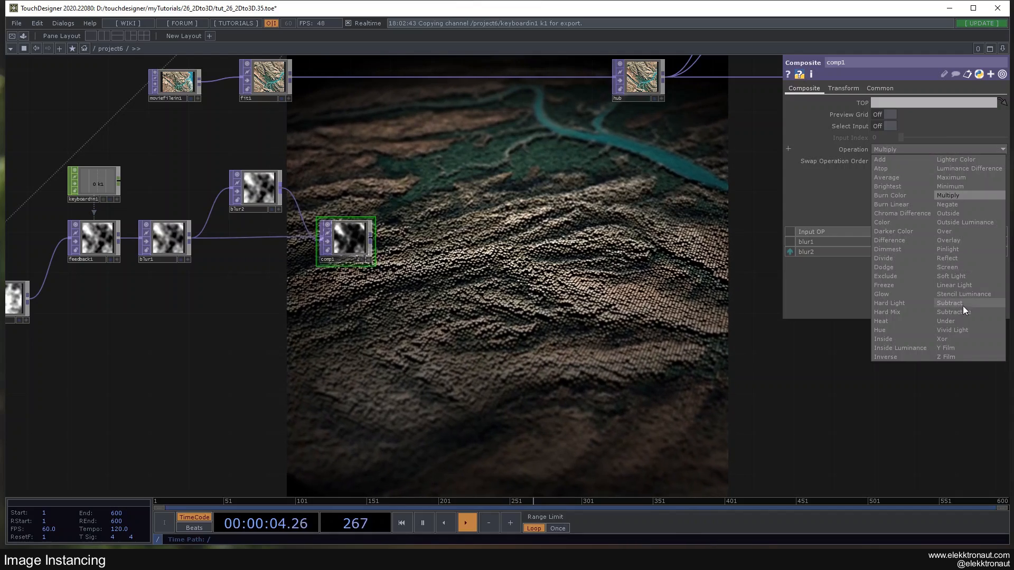
{"action": "left_click", "coordinate": [962, 304]}
Step: Append a Blur TOP after comp1, followed by a Level TOP
{"action": "right_click", "coordinate": [371, 241]}
{"action": "type", "text": "b"}
{"action": "left_click", "coordinate": [201, 168]}
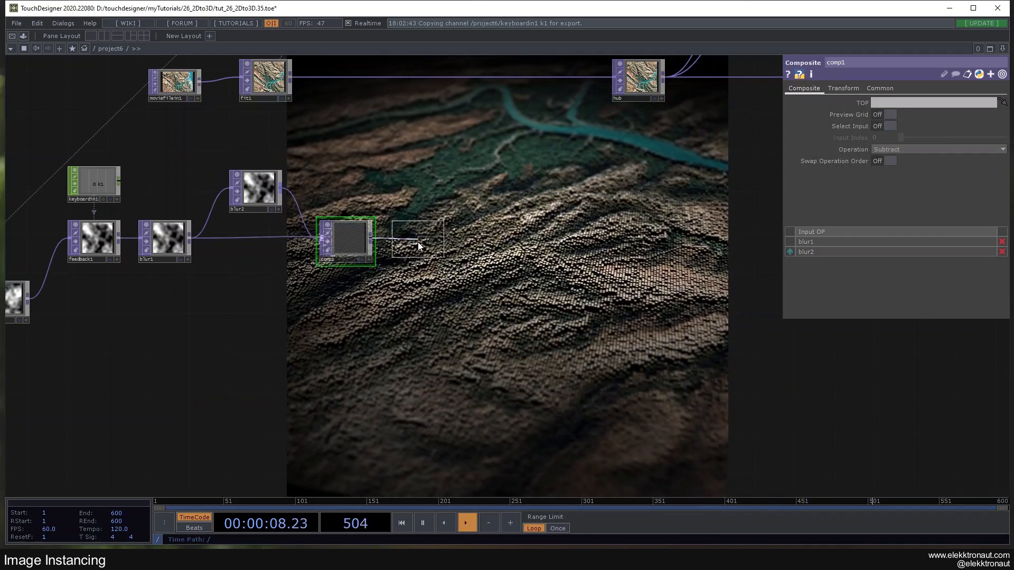
{"action": "left_click", "coordinate": [417, 242]}
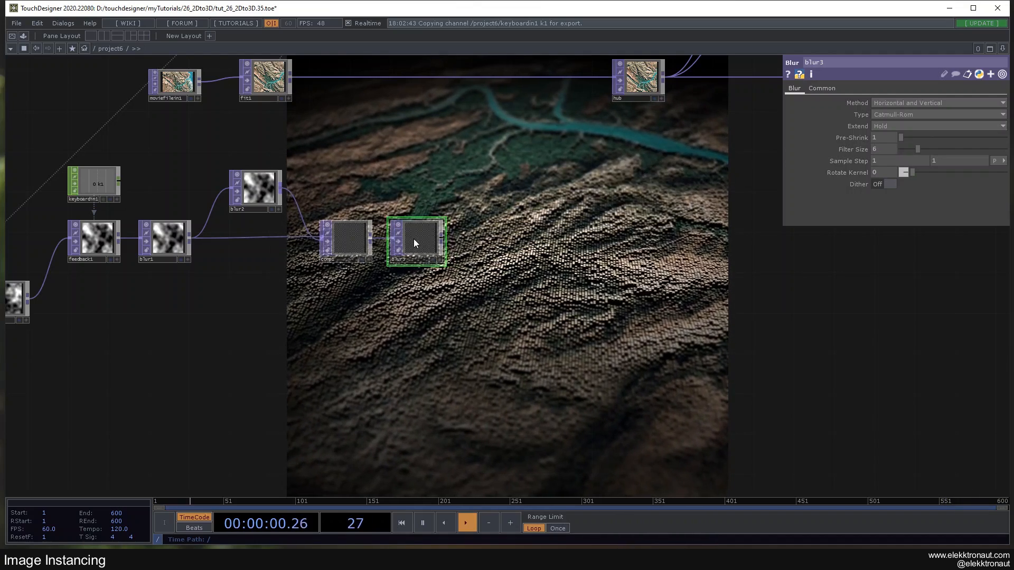
{"action": "right_click", "coordinate": [442, 239]}
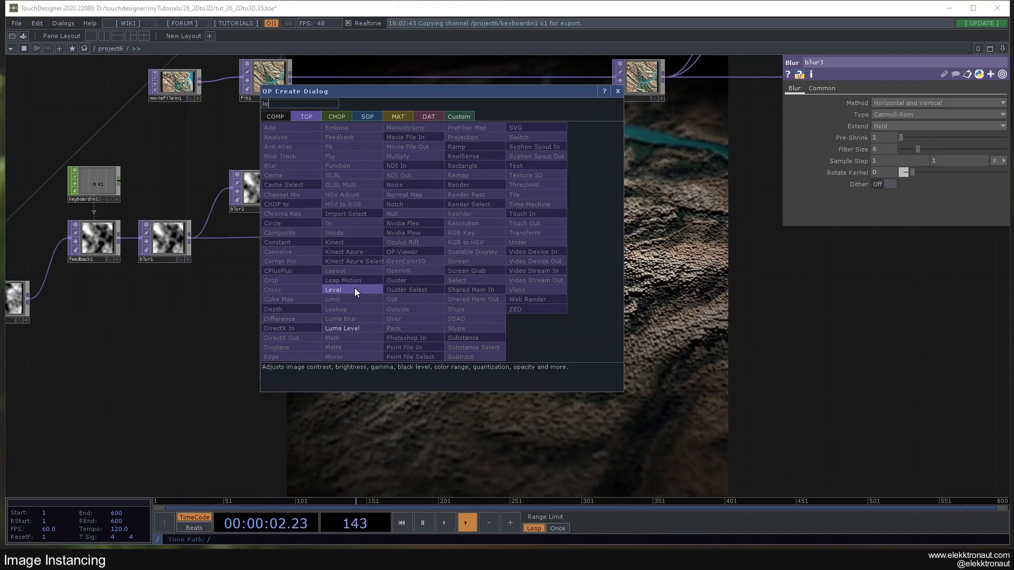
{"action": "left_click", "coordinate": [351, 290]}
{"action": "left_click", "coordinate": [490, 241]}
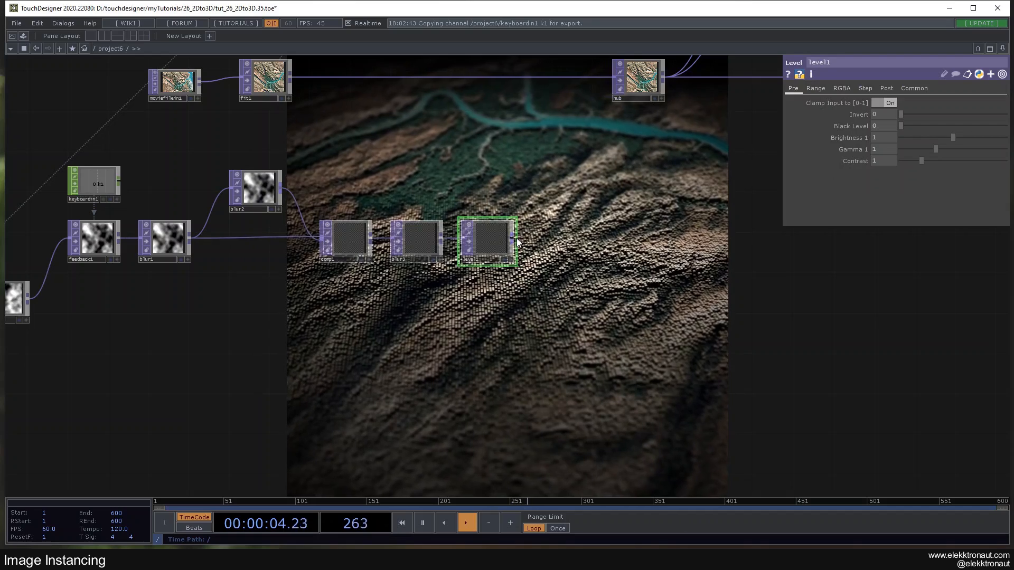
Step: Connect a Displace TOP to the output of level1, placed below and to its right
{"action": "right_click", "coordinate": [514, 242]}
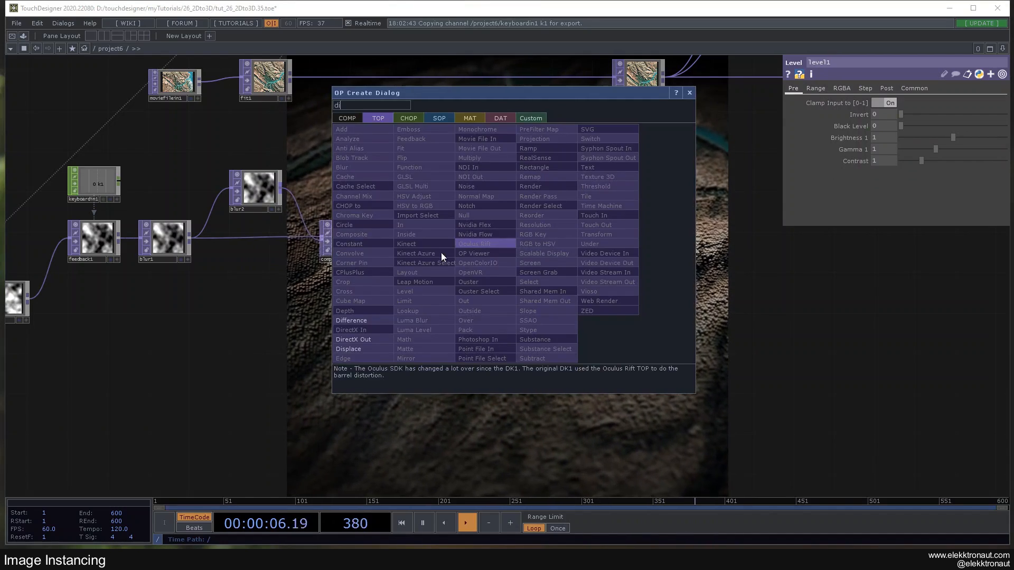
{"action": "type", "text": "di"}
{"action": "left_click", "coordinate": [353, 349]}
{"action": "left_click", "coordinate": [571, 306]}
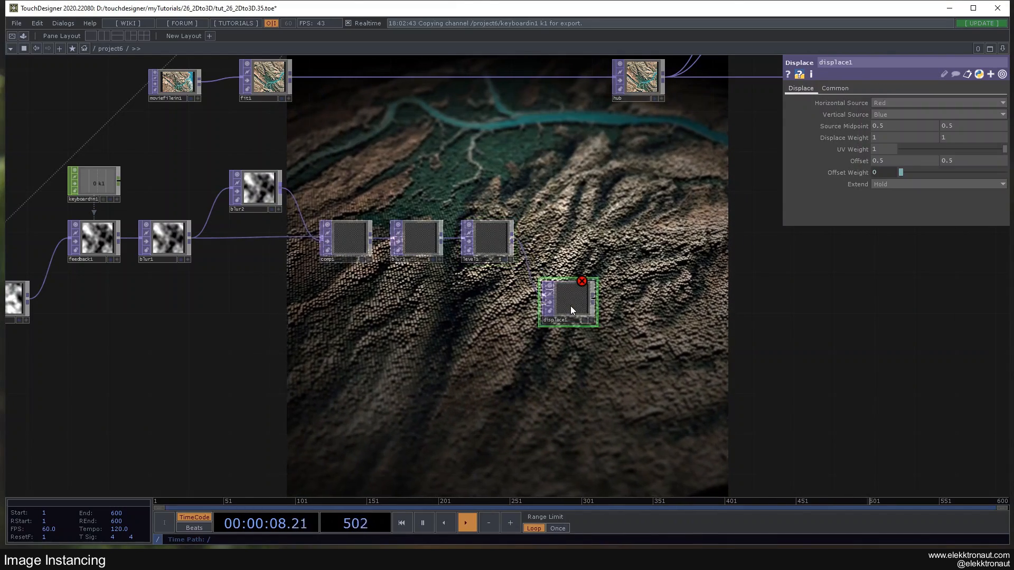
Step: Branch null2 into a new Slope TOP placed below level1
{"action": "left_click_drag", "start_coordinate": [34, 306], "coordinate": [85, 302]}
{"action": "right_click", "coordinate": [79, 296]}
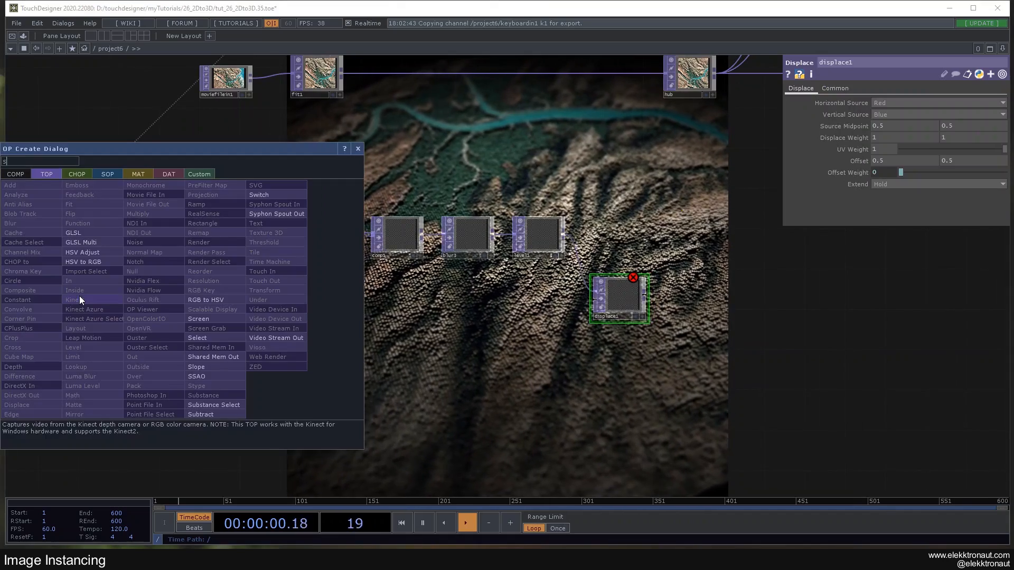
{"action": "type", "text": "slo"}
{"action": "left_click", "coordinate": [213, 369]}
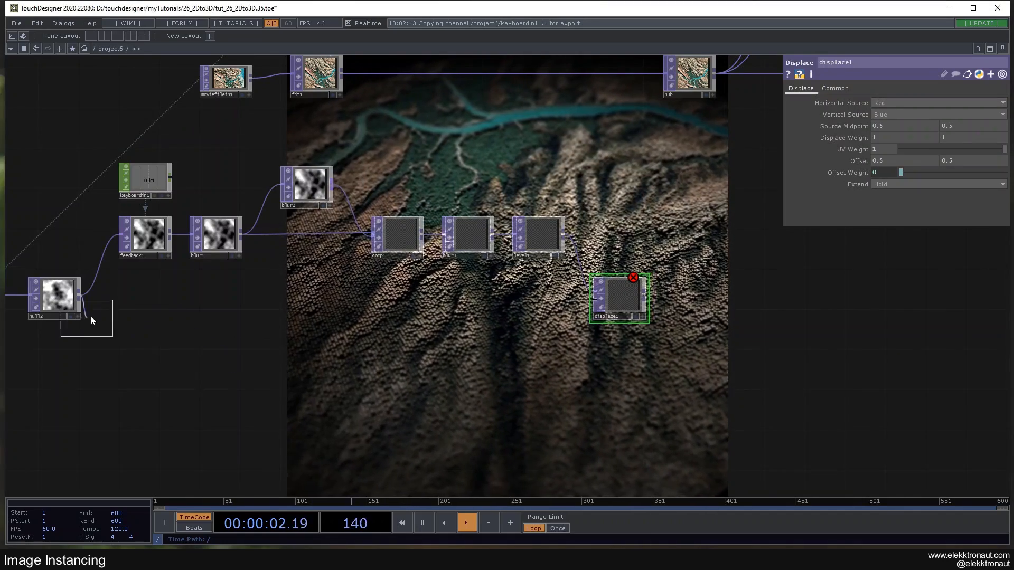
{"action": "left_click", "coordinate": [536, 356]}
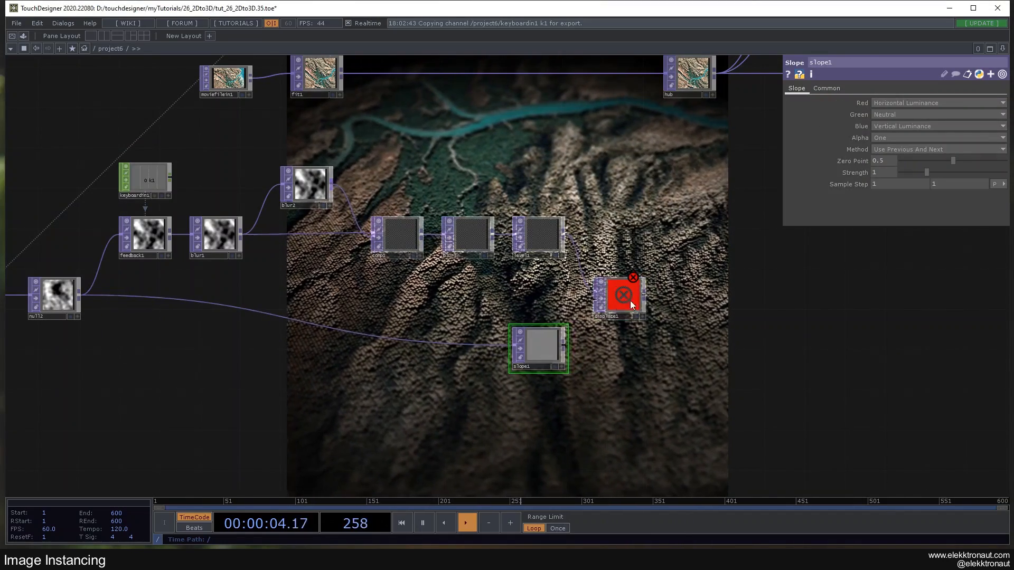
Step: Shift displace1 slightly to the right and connect slope1 to its second input
{"action": "left_click_drag", "start_coordinate": [623, 300], "coordinate": [644, 300]}
{"action": "left_click_drag", "start_coordinate": [563, 344], "coordinate": [615, 299]}
{"action": "scroll", "coordinate": [634, 301], "scroll_direction": "up", "scroll_amount": 3}
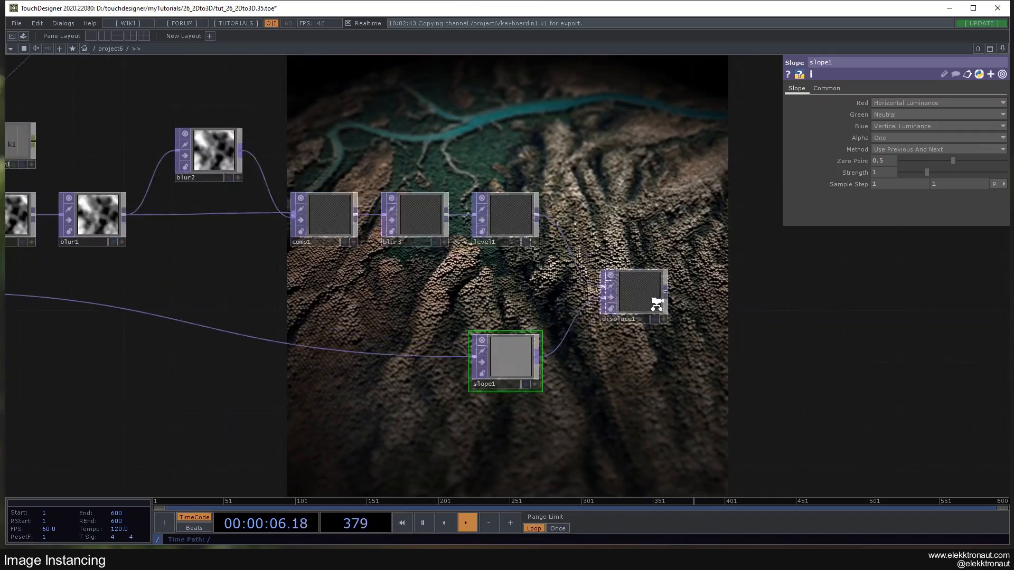
{"action": "left_click_drag", "start_coordinate": [493, 277], "coordinate": [545, 286]}
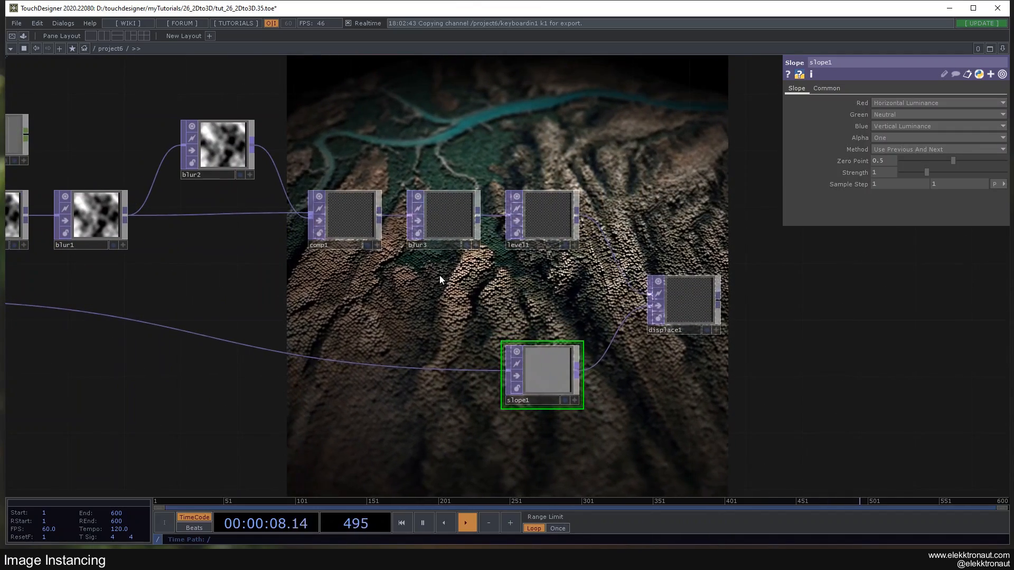
Step: Set both Displace Weight values of displace1 to 0.2
{"action": "left_click", "coordinate": [686, 301]}
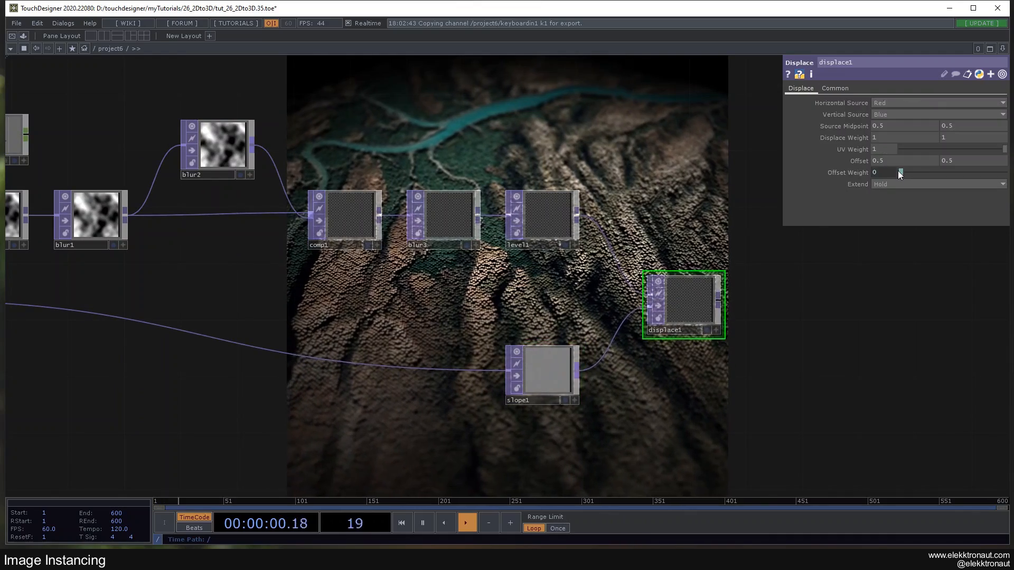
{"action": "left_click", "coordinate": [880, 138]}
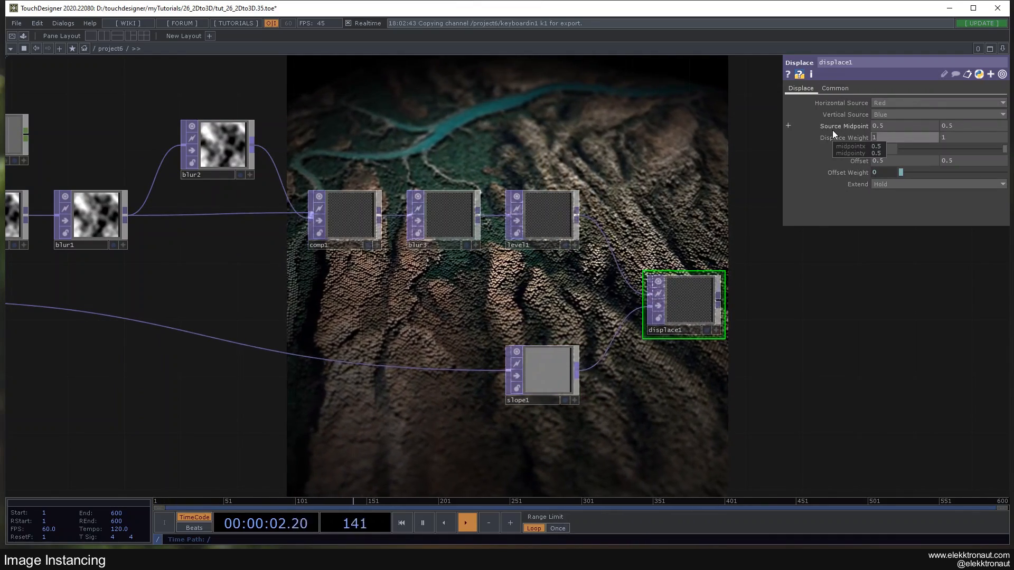
{"action": "type", "text": ".2"}
{"action": "key", "text": "Tab"}
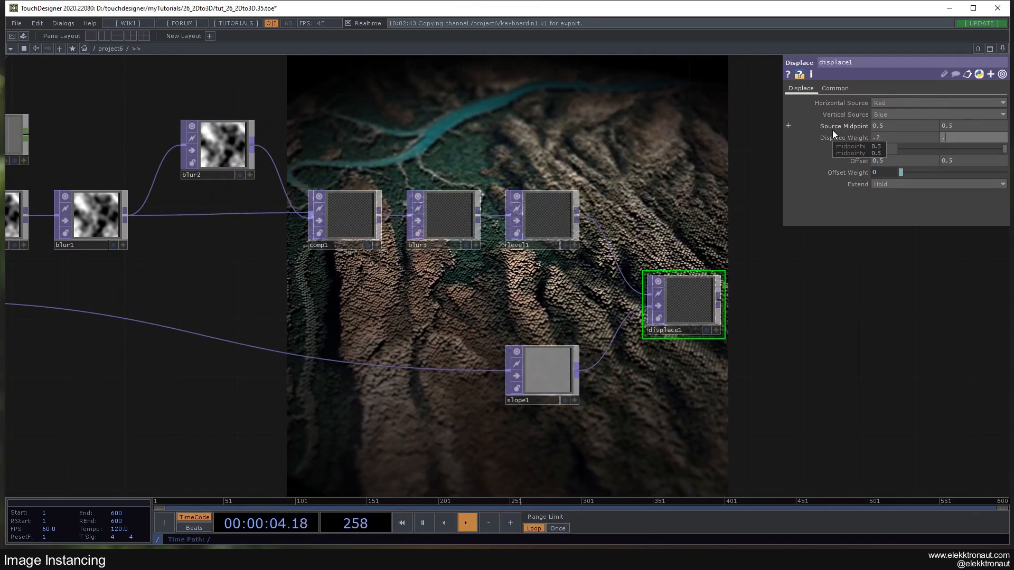
{"action": "type", "text": ".2"}
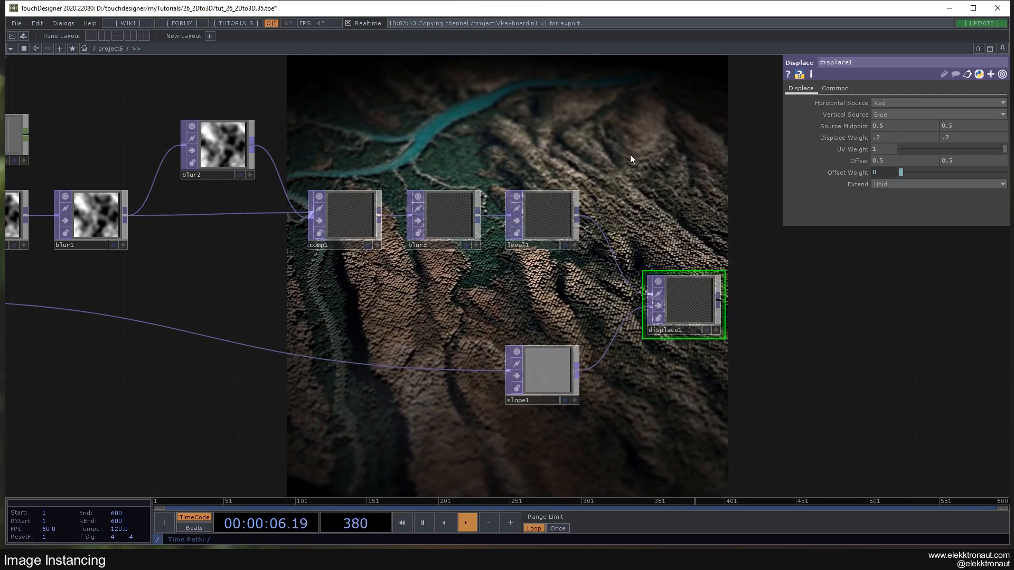
Step: Set level1's Brightness 1 to 2, Gamma 1 to 2.5 and Contrast to 2
{"action": "left_click", "coordinate": [550, 208]}
{"action": "left_click", "coordinate": [882, 138]}
{"action": "type", "text": "2"}
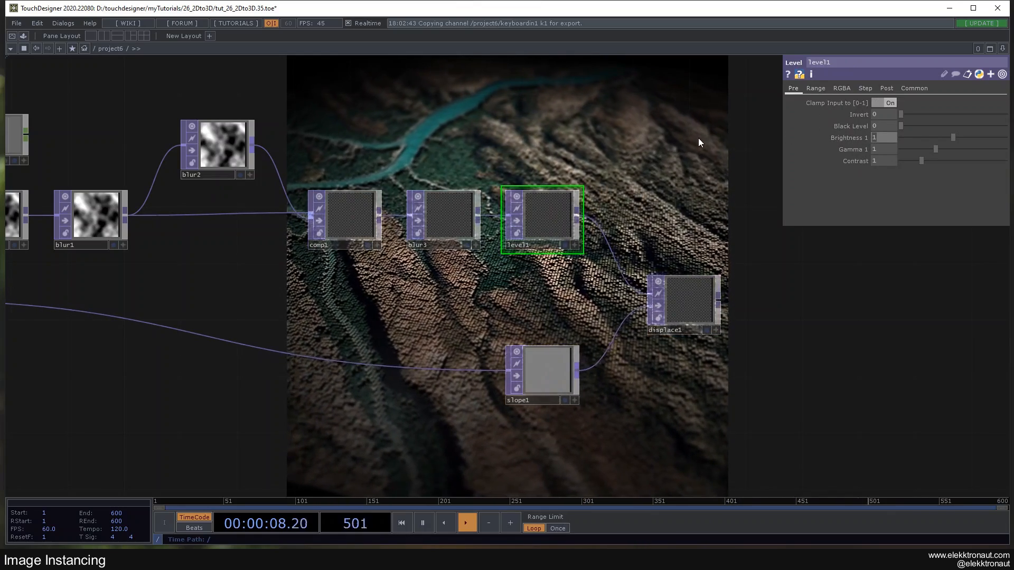
{"action": "left_click", "coordinate": [880, 149]}
{"action": "type", "text": "2.6"}
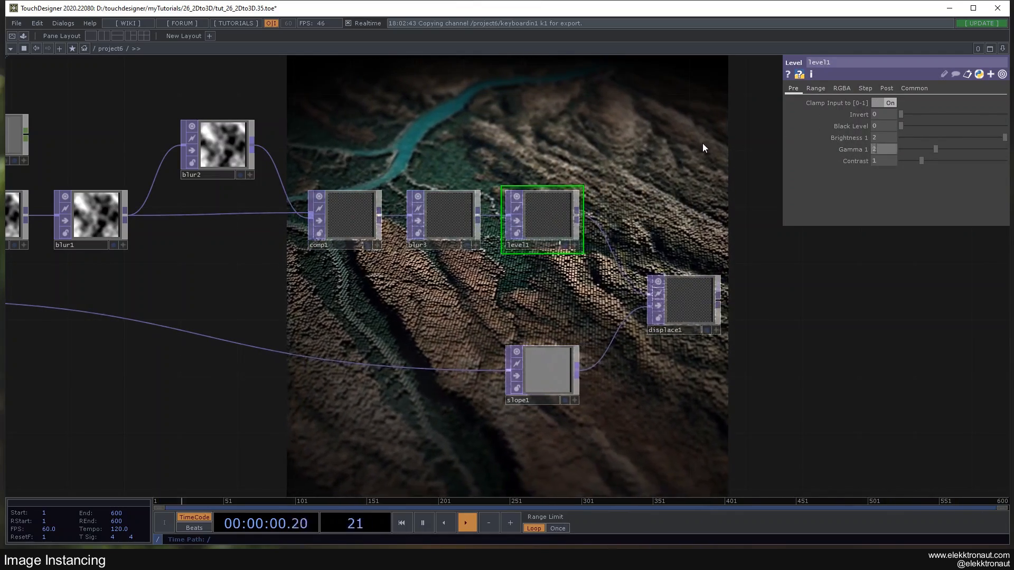
{"action": "left_click", "coordinate": [877, 160]}
{"action": "type", "text": "2"}
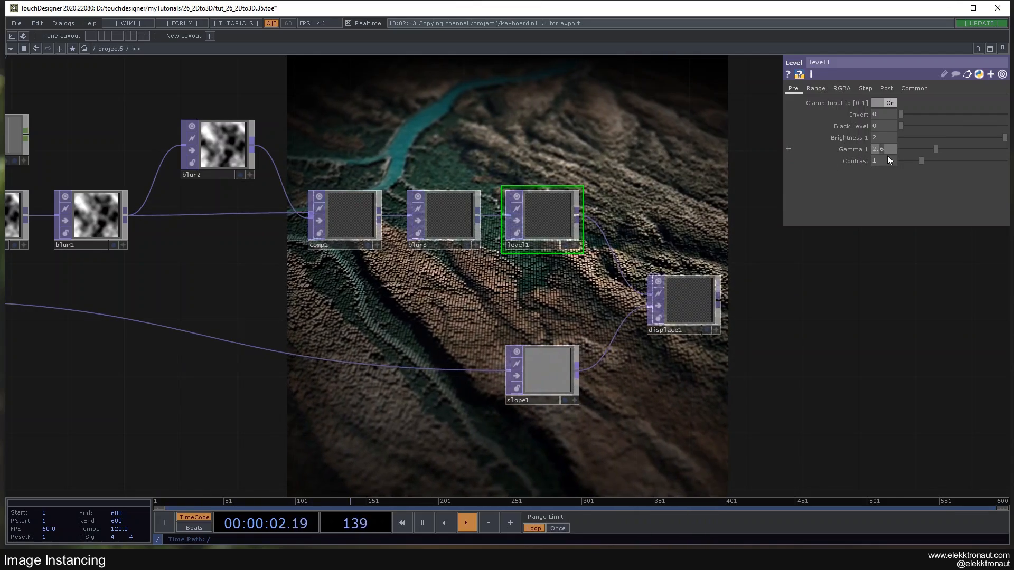
{"action": "key", "text": "Return"}
Step: Set the Strength of slope1 to 6
{"action": "scroll", "coordinate": [603, 189], "scroll_direction": "down", "scroll_amount": 3}
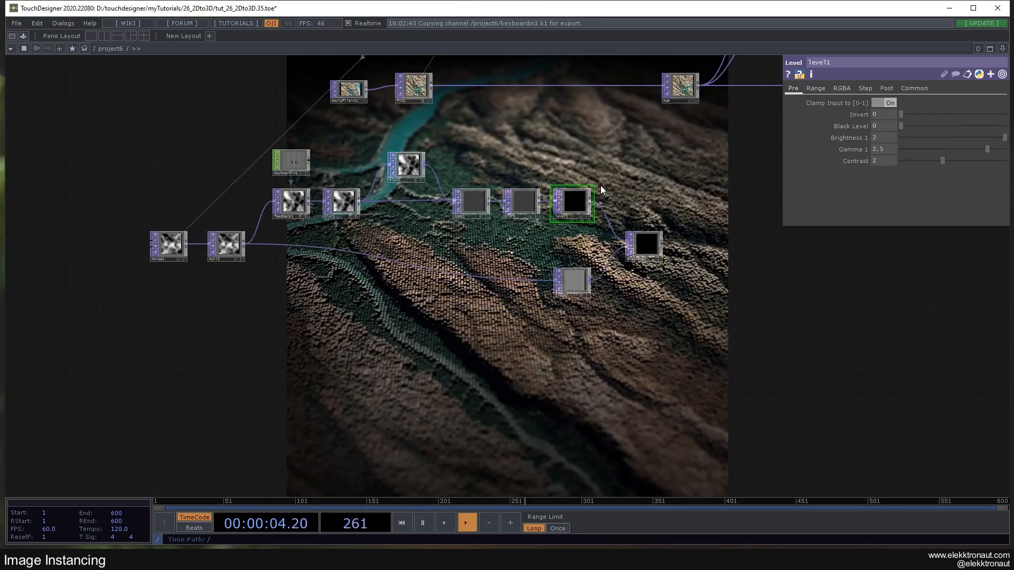
{"action": "left_click_drag", "start_coordinate": [577, 154], "coordinate": [558, 173]}
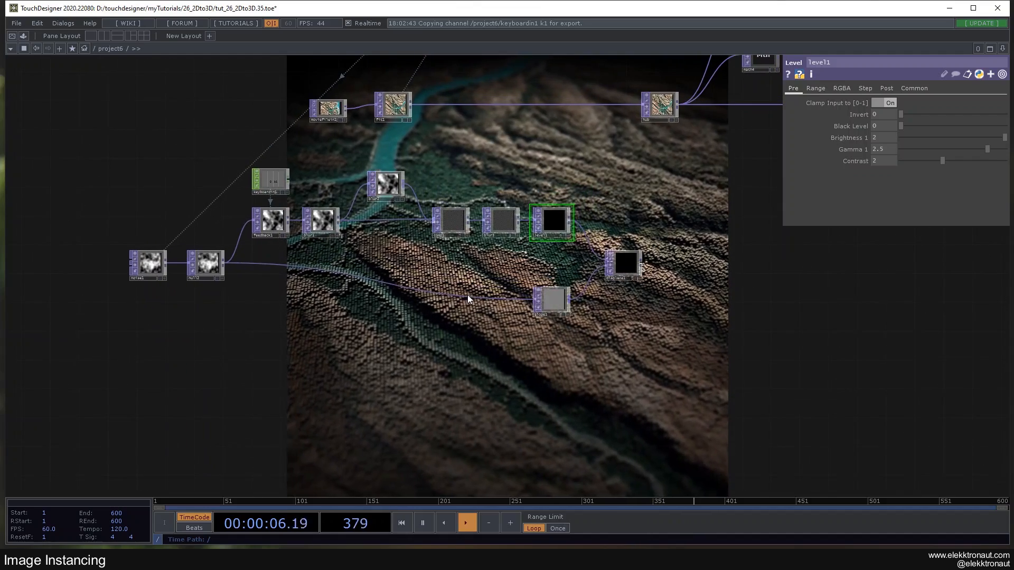
{"action": "left_click", "coordinate": [545, 294]}
{"action": "left_click", "coordinate": [876, 171]}
{"action": "type", "text": "6"}
{"action": "key", "text": "Return"}
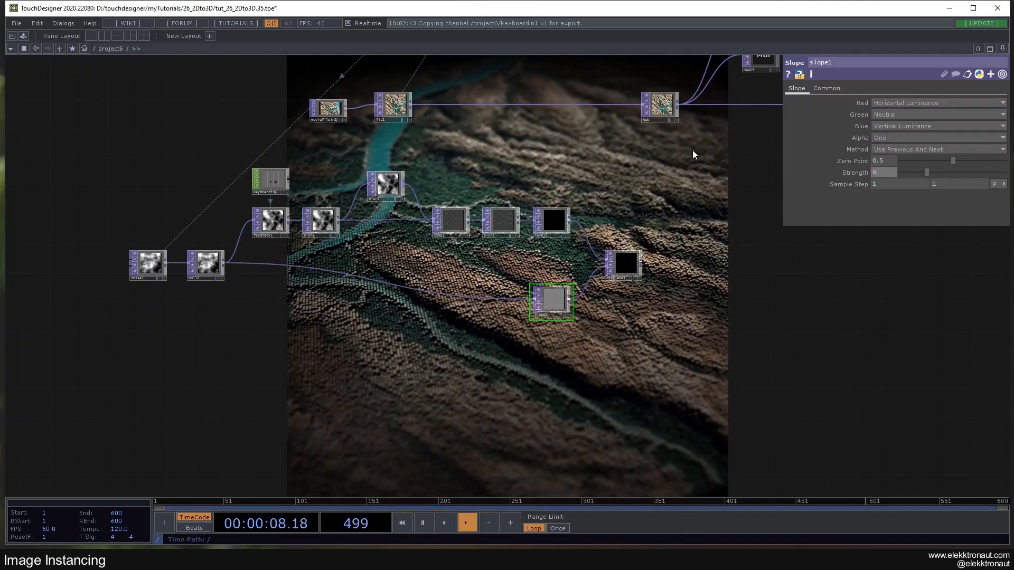
Step: Set the Filter Size of blur2 to 24 and check the pattern in displace1
{"action": "scroll", "coordinate": [697, 229], "scroll_direction": "up", "scroll_amount": 2}
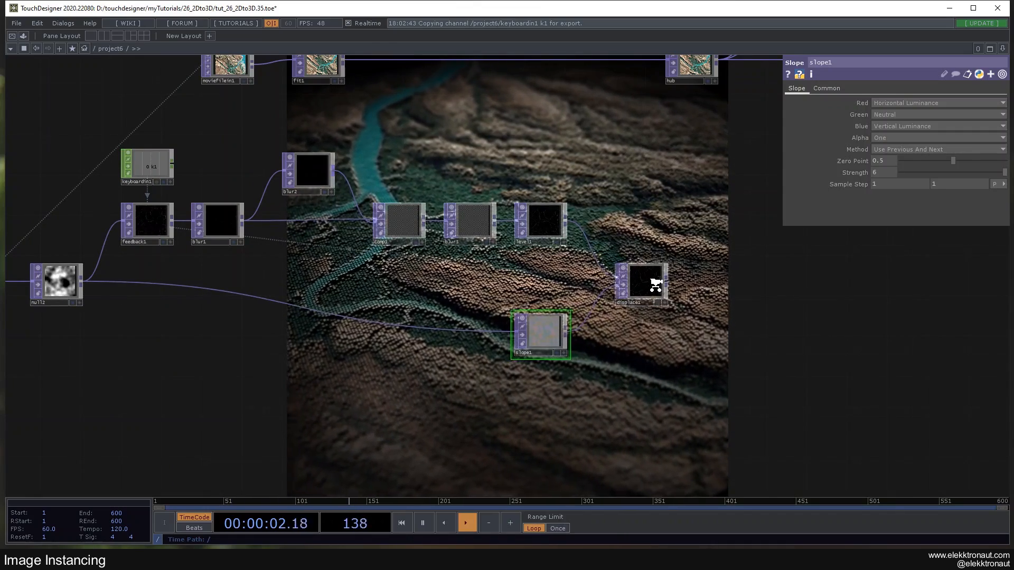
{"action": "scroll", "coordinate": [641, 280], "scroll_direction": "up", "scroll_amount": 5}
{"action": "scroll", "coordinate": [638, 273], "scroll_direction": "down", "scroll_amount": 5}
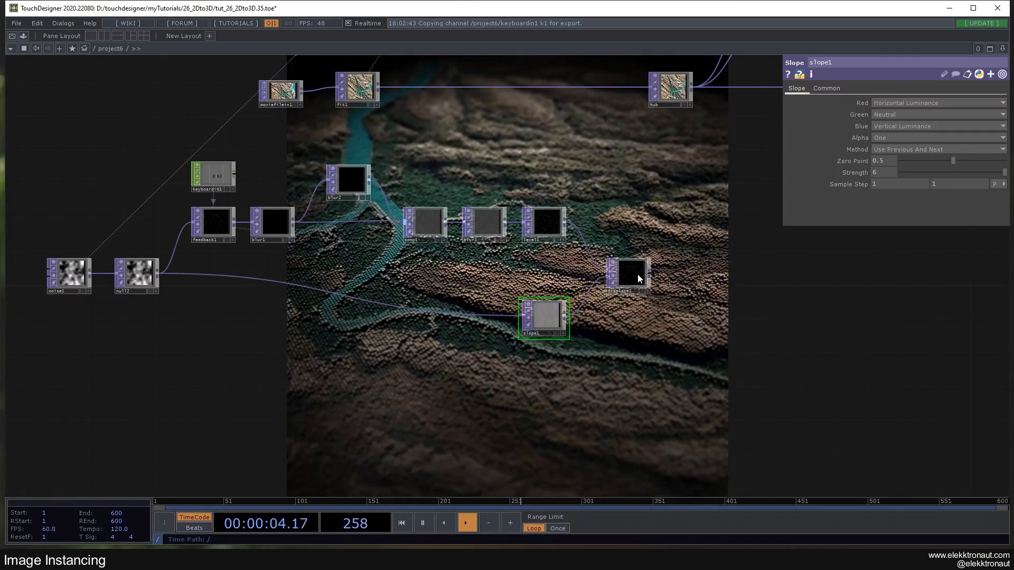
{"action": "left_click", "coordinate": [349, 186]}
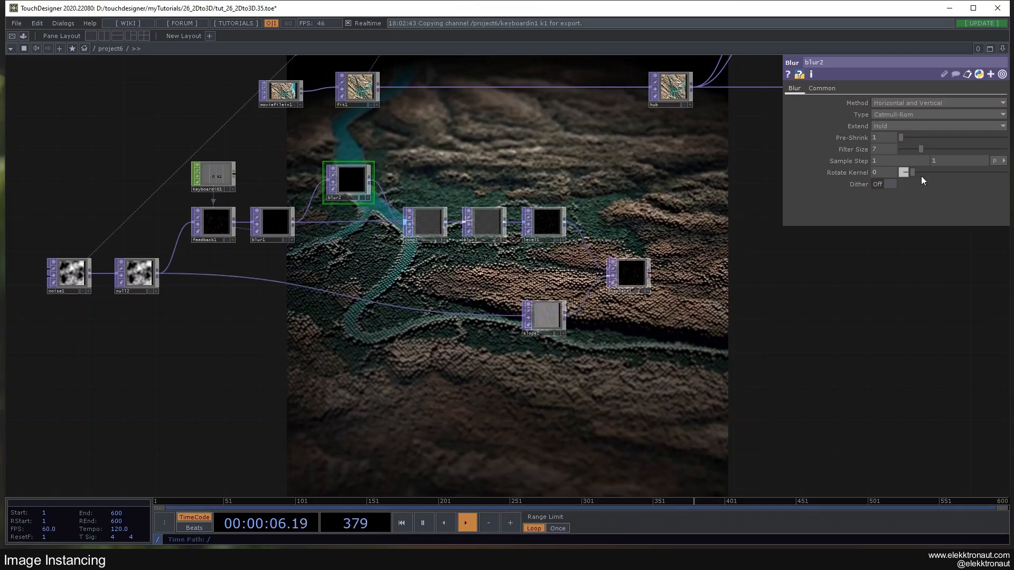
{"action": "left_click", "coordinate": [884, 148]}
{"action": "type", "text": "24"}
{"action": "key", "text": "Return"}
{"action": "scroll", "coordinate": [651, 274], "scroll_direction": "up", "scroll_amount": 5}
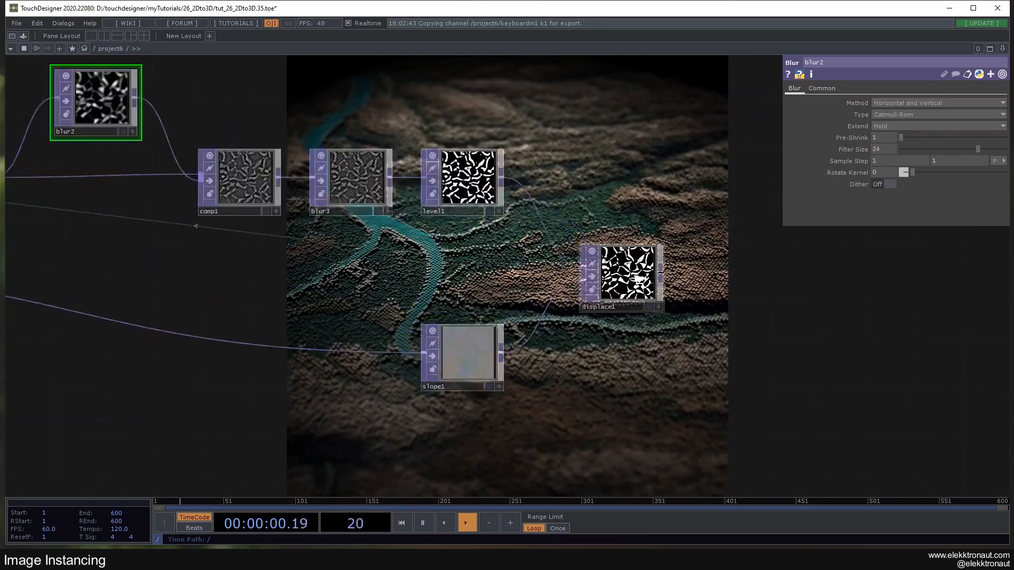
{"action": "scroll", "coordinate": [580, 271], "scroll_direction": "down", "scroll_amount": 1}
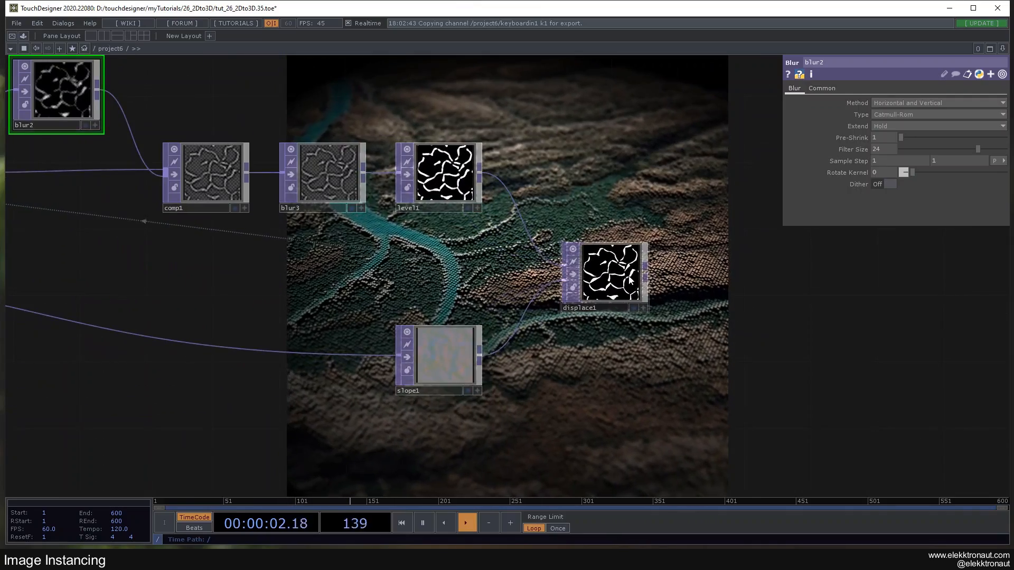
Step: Move the whole noise feedback network, from noise1 to displace1, further left in the network
{"action": "left_click", "coordinate": [607, 274]}
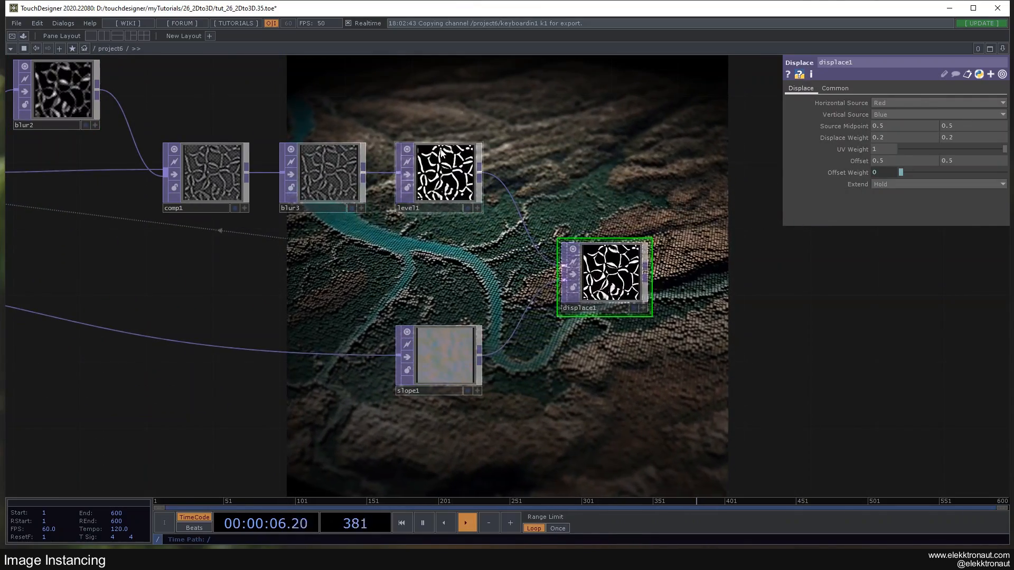
{"action": "left_click", "coordinate": [465, 203]}
{"action": "scroll", "coordinate": [465, 207], "scroll_direction": "down", "scroll_amount": 4}
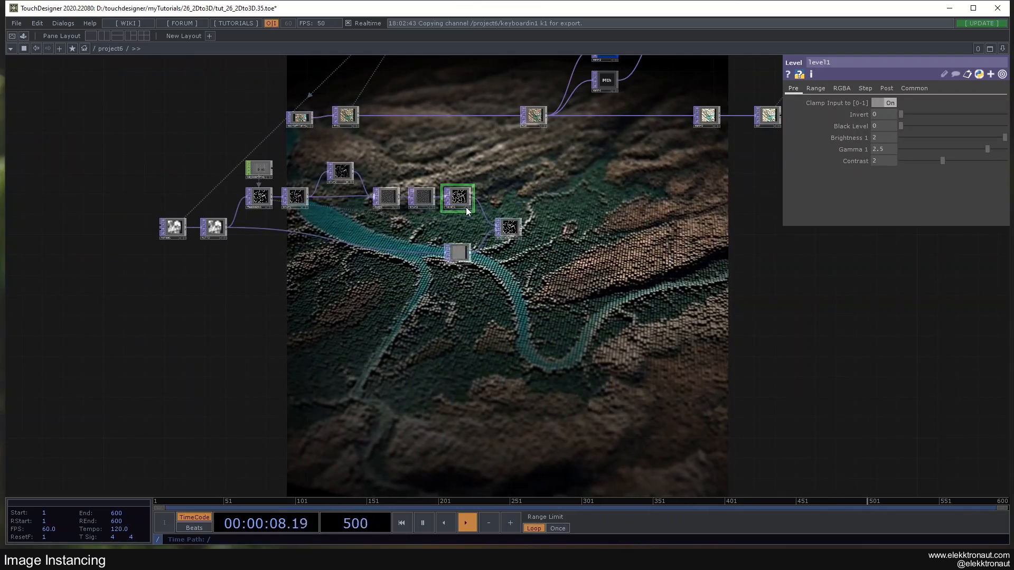
{"action": "left_click_drag", "start_coordinate": [487, 159], "coordinate": [529, 175]}
{"action": "right_click_drag", "start_coordinate": [125, 172], "coordinate": [609, 312]}
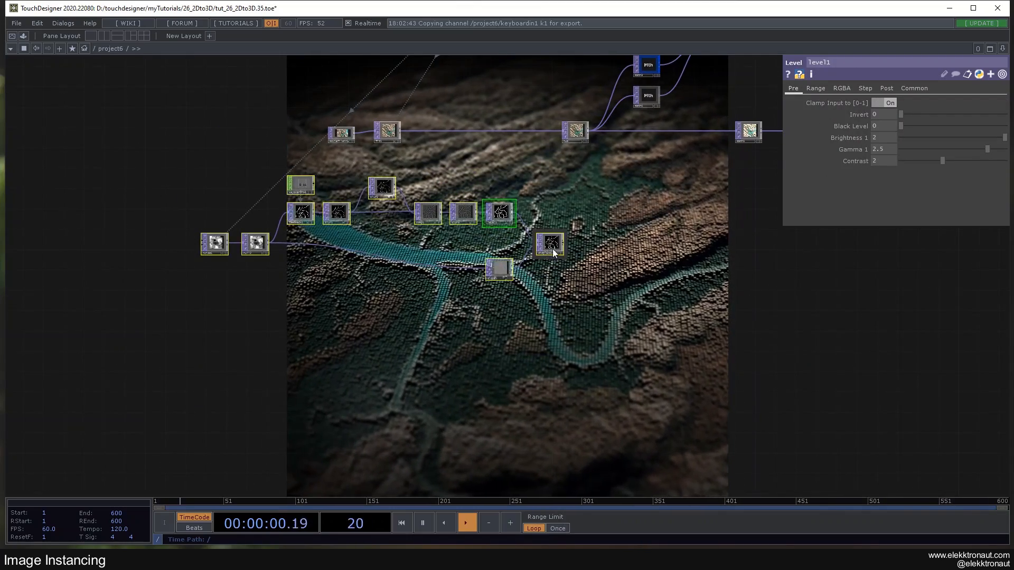
{"action": "left_click_drag", "start_coordinate": [554, 250], "coordinate": [411, 249]}
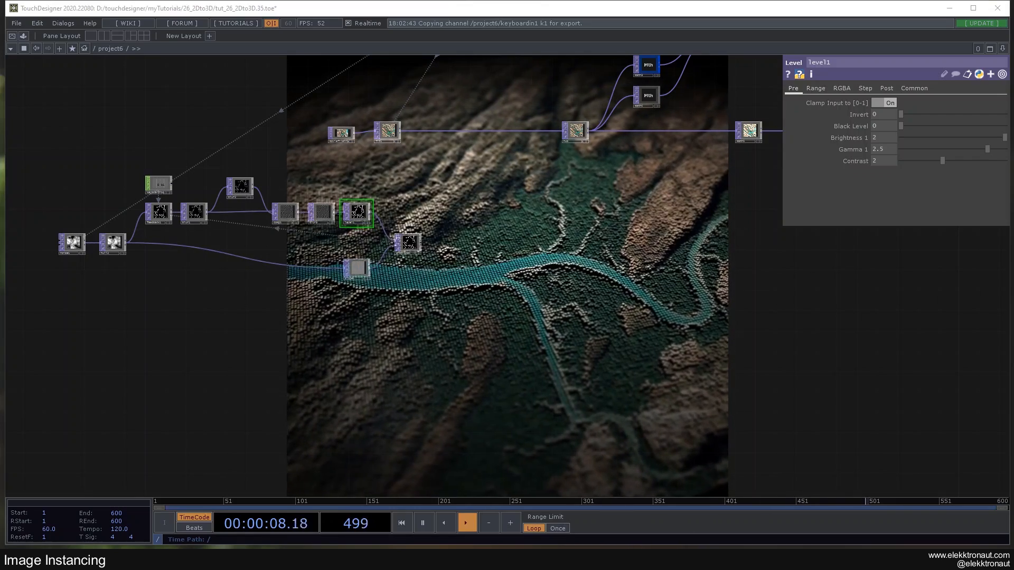
Step: Set the Period of noise1 to 10
{"action": "scroll", "coordinate": [168, 214], "scroll_direction": "up", "scroll_amount": 3}
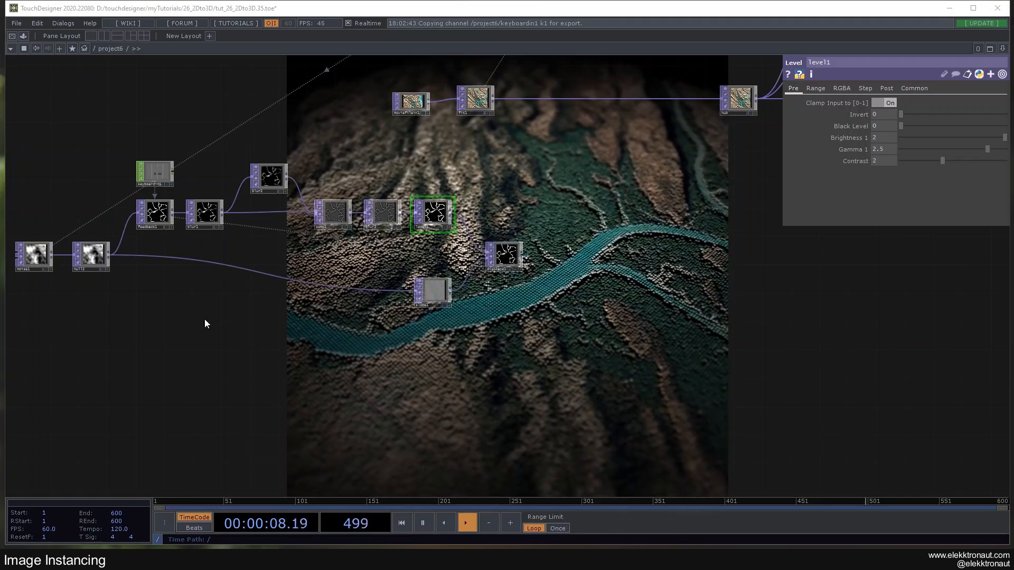
{"action": "left_click_drag", "start_coordinate": [10, 252], "coordinate": [151, 249]}
{"action": "left_click", "coordinate": [175, 252]}
{"action": "left_click", "coordinate": [798, 89]}
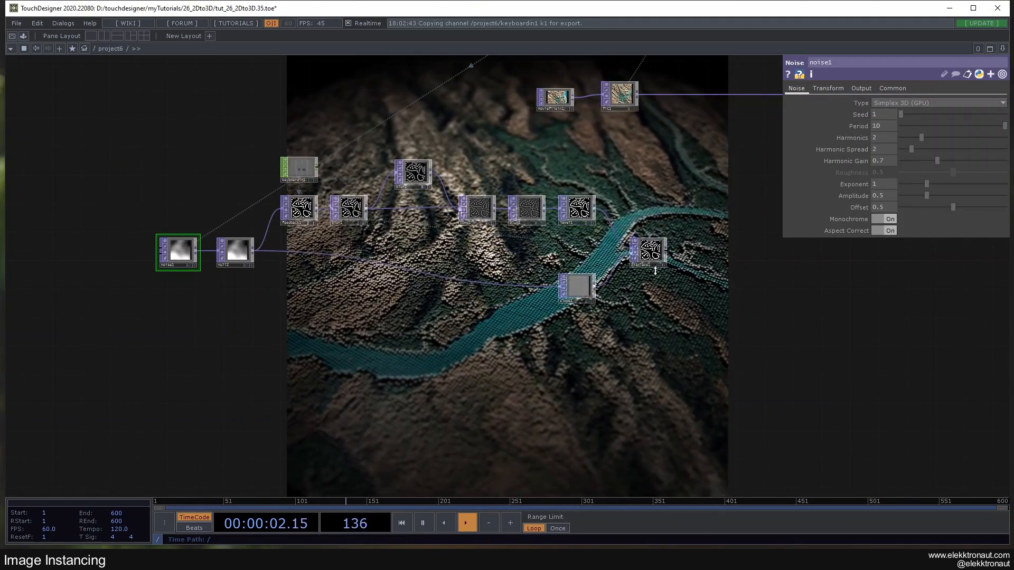
Step: Examine the feedback pattern in displace1 up close and its place below the source image chain
{"action": "scroll", "coordinate": [651, 255], "scroll_direction": "up", "scroll_amount": 3}
{"action": "scroll", "coordinate": [590, 215], "scroll_direction": "down", "scroll_amount": 3}
{"action": "scroll", "coordinate": [588, 211], "scroll_direction": "up", "scroll_amount": 4}
{"action": "left_click_drag", "start_coordinate": [568, 204], "coordinate": [408, 292]}
{"action": "scroll", "coordinate": [476, 188], "scroll_direction": "down", "scroll_amount": 4}
{"action": "left_click_drag", "start_coordinate": [529, 211], "coordinate": [445, 204]}
{"action": "left_click_drag", "start_coordinate": [427, 238], "coordinate": [416, 273]}
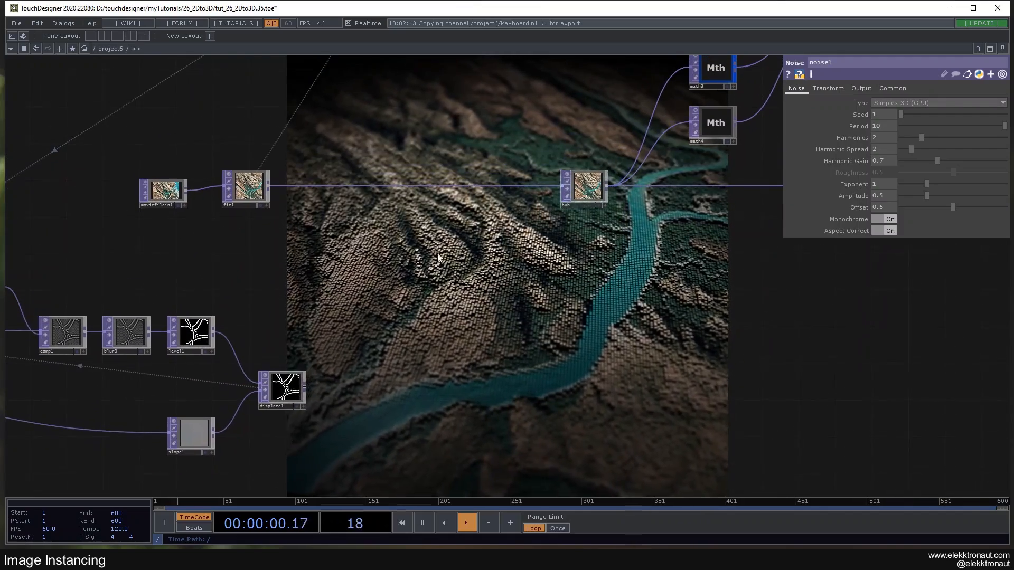
Step: Insert an Emboss TOP into the wire between fit1 and hub
{"action": "scroll", "coordinate": [414, 306], "scroll_direction": "down", "scroll_amount": 3}
{"action": "scroll", "coordinate": [423, 274], "scroll_direction": "up", "scroll_amount": 3}
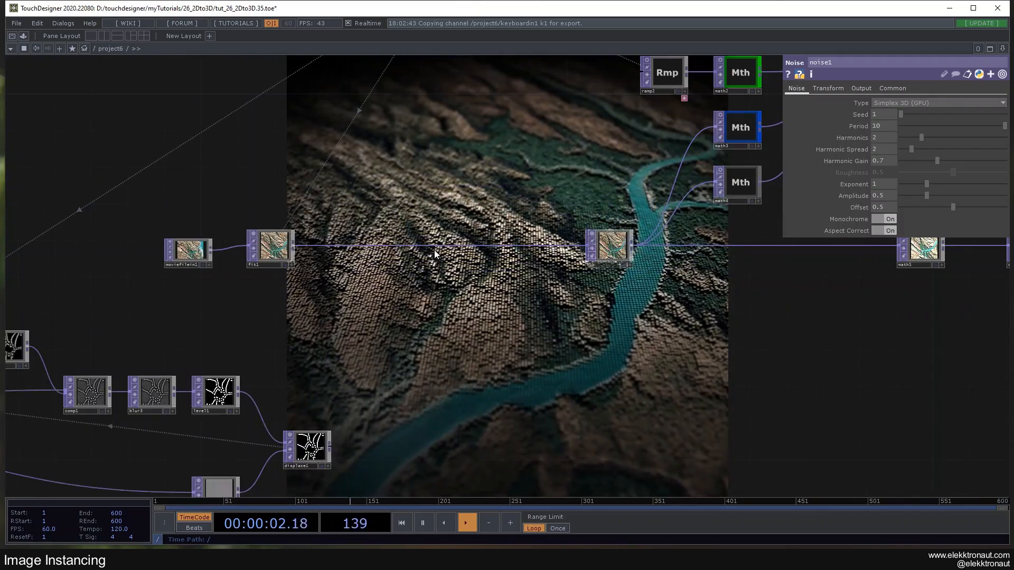
{"action": "right_click", "coordinate": [458, 230]}
{"action": "left_click", "coordinate": [458, 230]}
{"action": "type", "text": "em"}
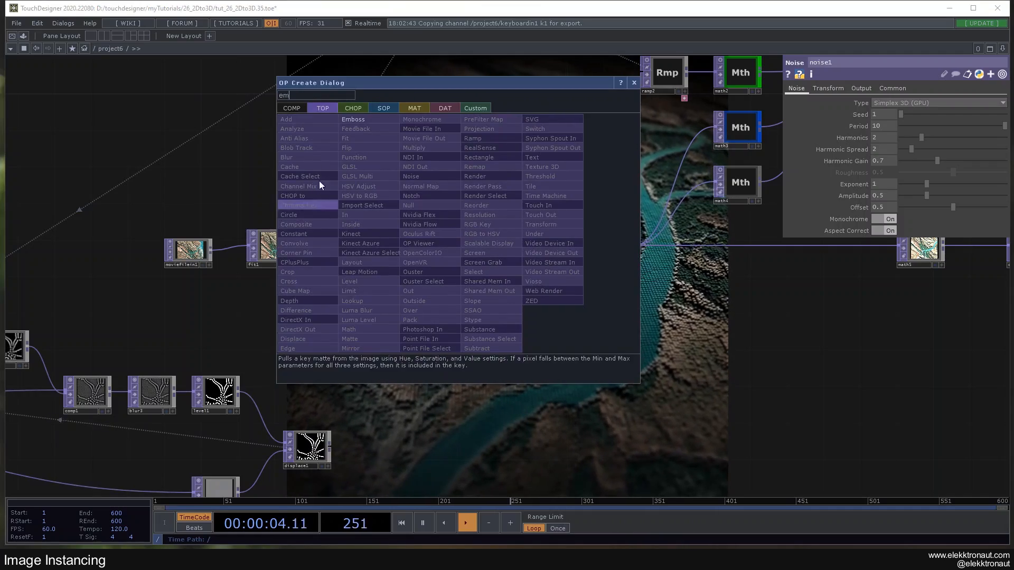
{"action": "left_click", "coordinate": [343, 122]}
{"action": "left_click", "coordinate": [508, 252]}
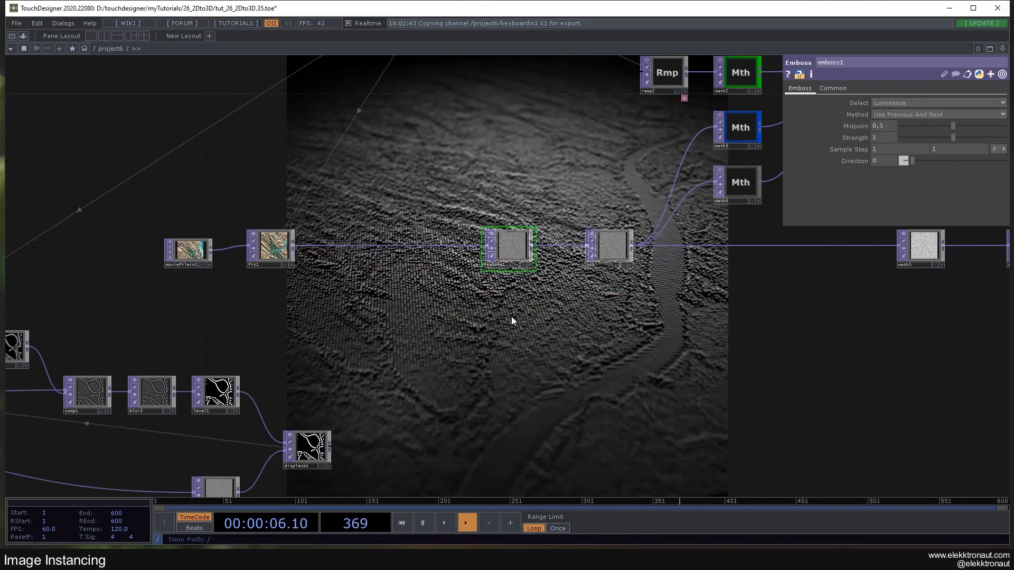
Step: Connect fit1 directly to math5 so the colours bypass emboss1, and compare by undoing and redoing the connection
{"action": "left_click_drag", "start_coordinate": [516, 319], "coordinate": [444, 285]}
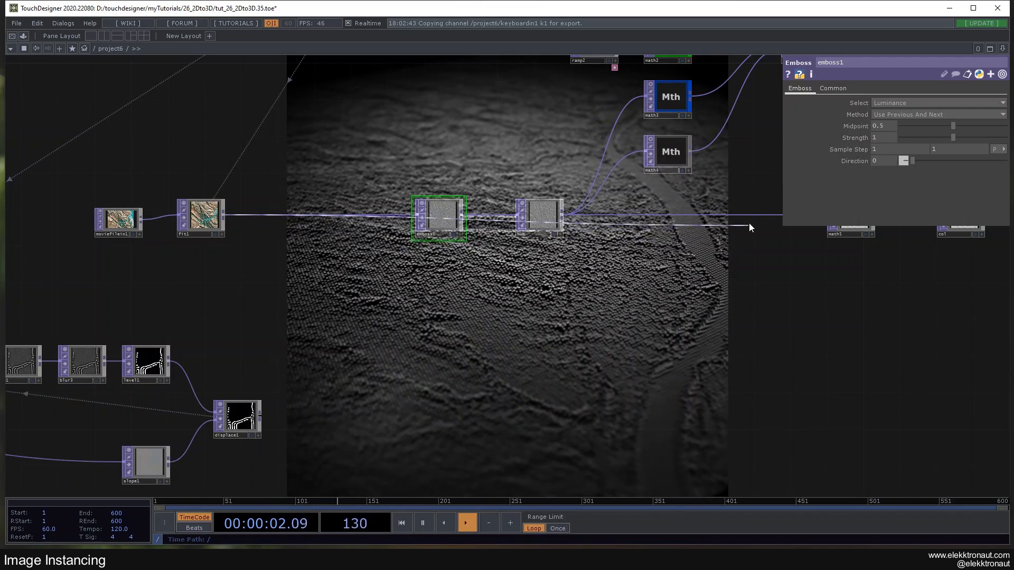
{"action": "left_click_drag", "start_coordinate": [446, 299], "coordinate": [484, 304]}
{"action": "key", "text": "ctrl+z"}
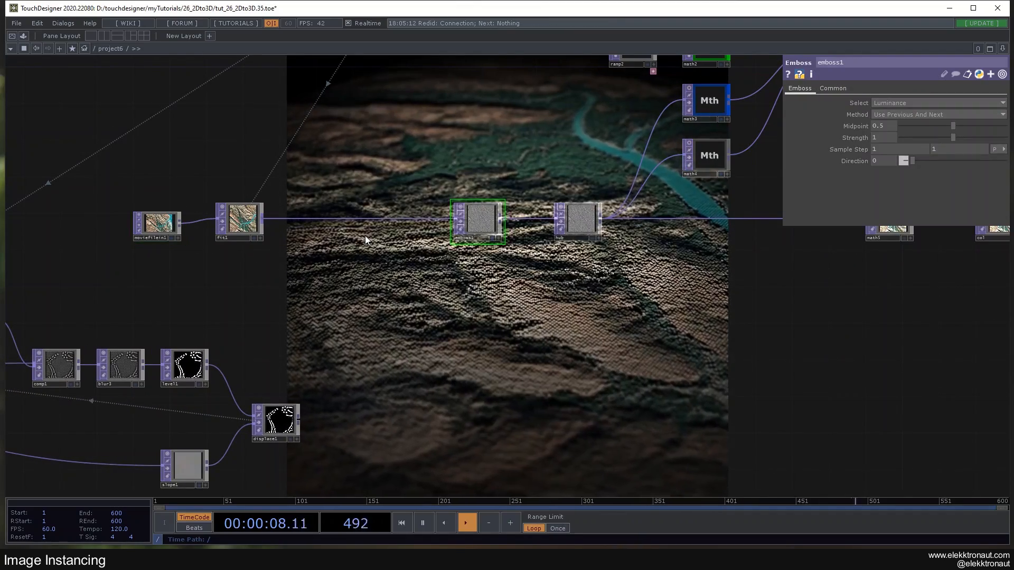
{"action": "key", "text": "ctrl+y"}
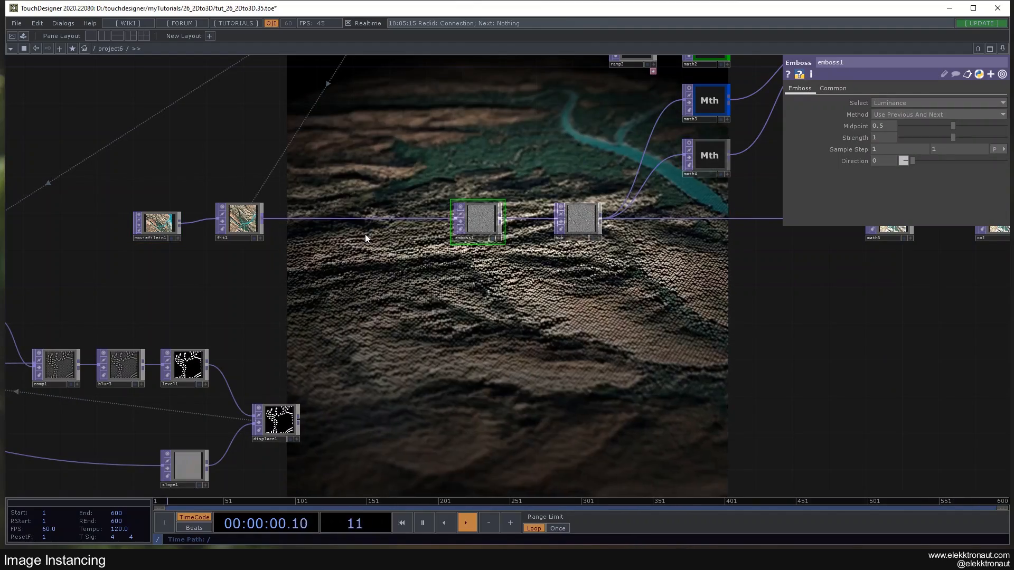
Step: Undo and redo the emboss1 insertion to compare the terrain, and examine the emboss1 output up close
{"action": "key", "text": "ctrl+z"}
{"action": "scroll", "coordinate": [475, 227], "scroll_direction": "up", "scroll_amount": 3}
{"action": "key", "text": "ctrl+y"}
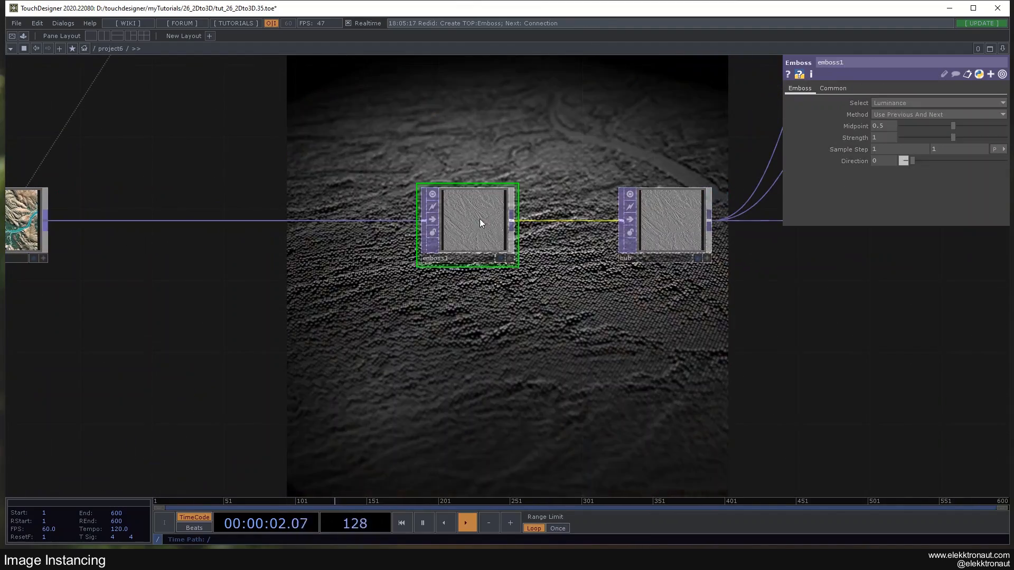
{"action": "scroll", "coordinate": [454, 220], "scroll_direction": "up", "scroll_amount": 5}
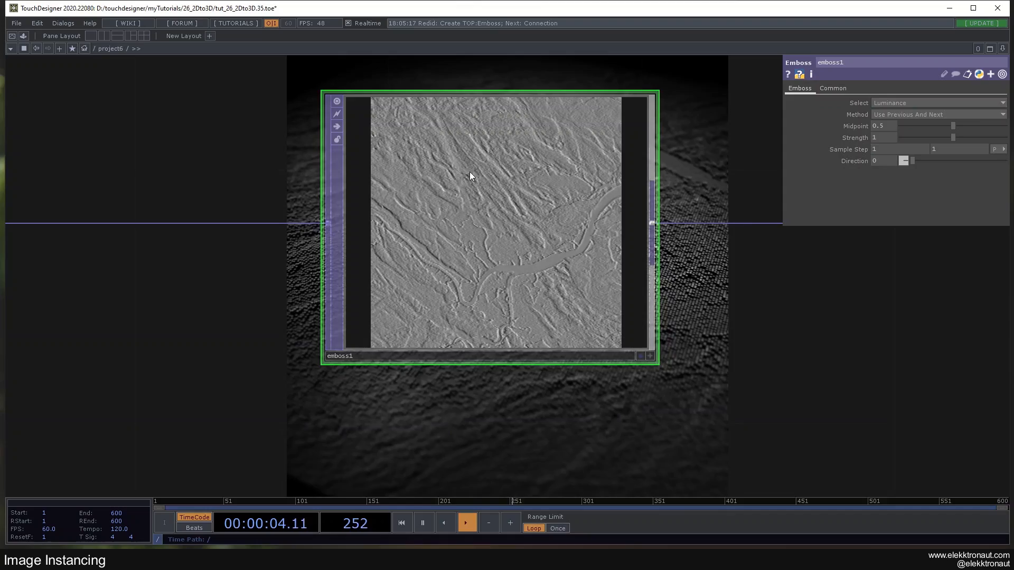
Step: Try an emboss strength of 10 on emboss1 and examine its output up close
{"action": "scroll", "coordinate": [530, 201], "scroll_direction": "up", "scroll_amount": 3}
{"action": "scroll", "coordinate": [530, 206], "scroll_direction": "down", "scroll_amount": 6}
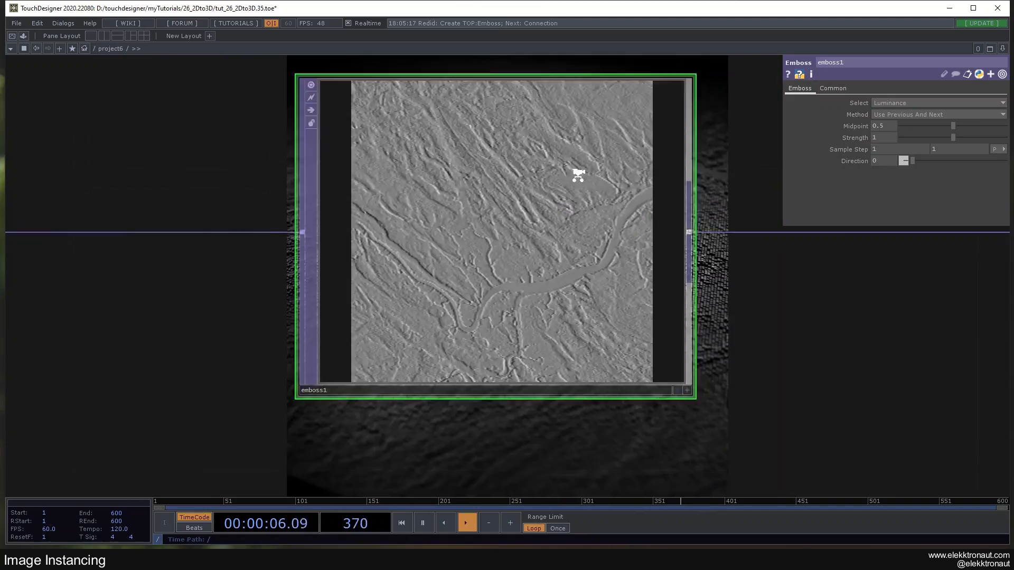
{"action": "left_click", "coordinate": [891, 138]}
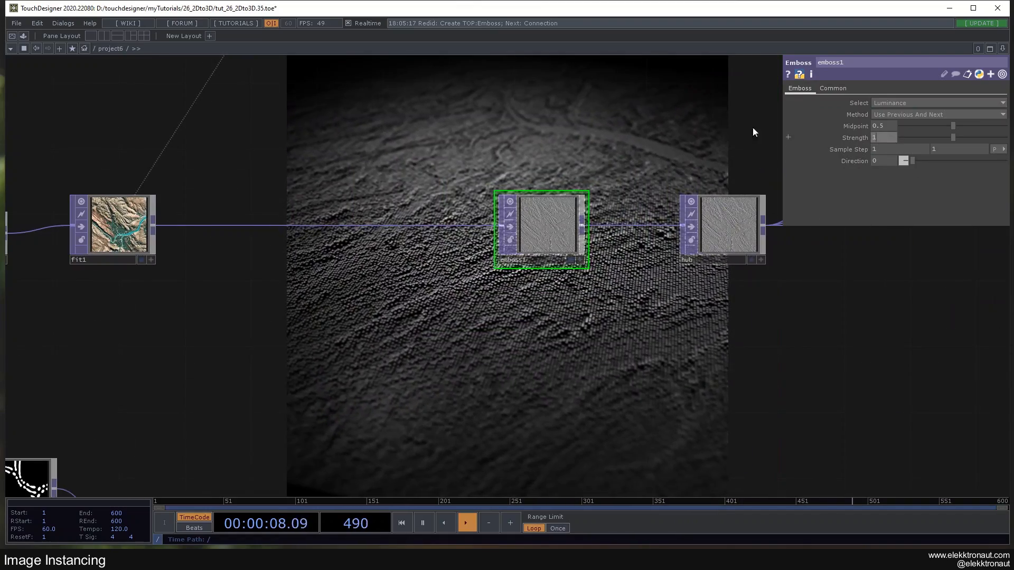
{"action": "type", "text": "10"}
{"action": "key", "text": "Return"}
{"action": "scroll", "coordinate": [539, 222], "scroll_direction": "up", "scroll_amount": 3}
{"action": "scroll", "coordinate": [540, 227], "scroll_direction": "up", "scroll_amount": 1}
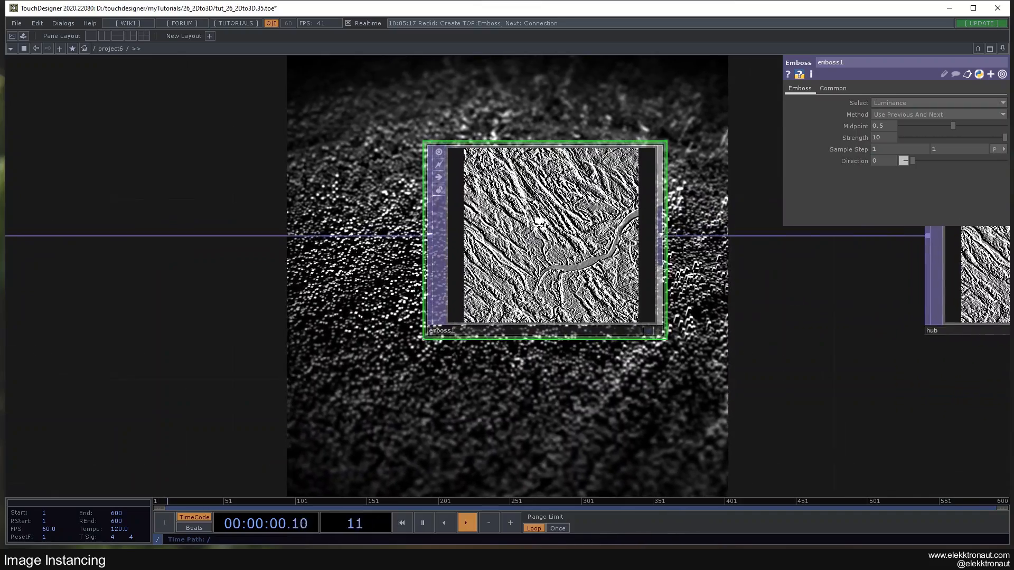
{"action": "scroll", "coordinate": [540, 227], "scroll_direction": "down", "scroll_amount": 5}
Step: Set emboss1's strength to 2 and inspect the softer embossed output up close
{"action": "type", "text": "2"}
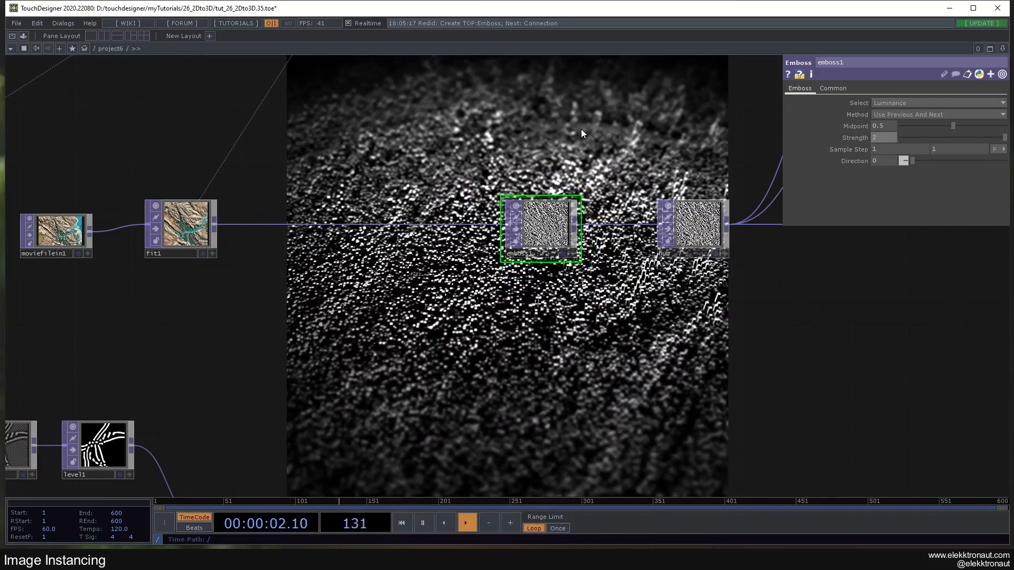
{"action": "key", "text": "Return"}
{"action": "scroll", "coordinate": [556, 224], "scroll_direction": "down", "scroll_amount": 3}
{"action": "left_click_drag", "start_coordinate": [316, 184], "coordinate": [199, 213]}
{"action": "scroll", "coordinate": [422, 253], "scroll_direction": "up", "scroll_amount": 8}
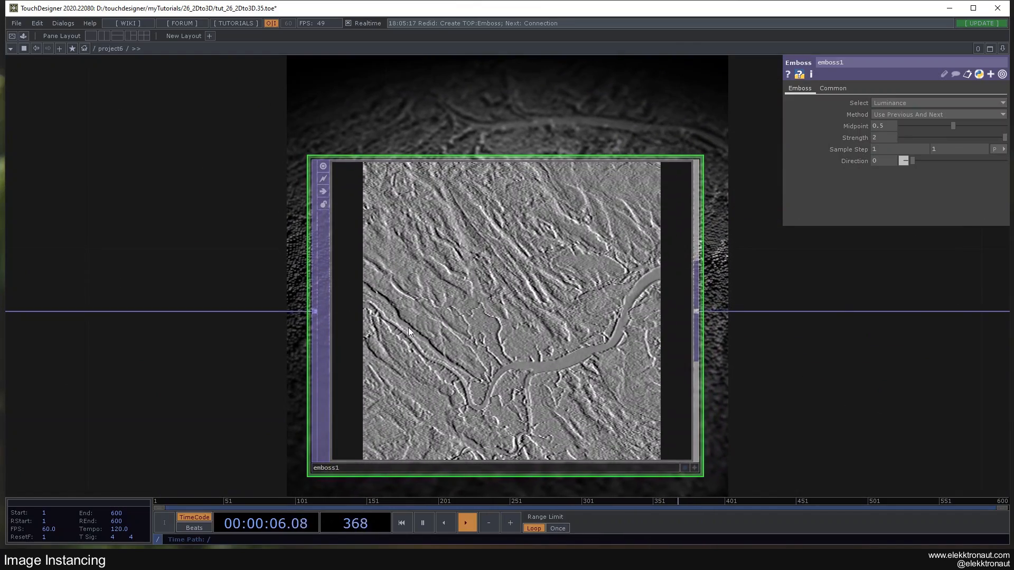
Step: Connect fit1 directly to math5 for the colours and set emboss1's strength to 5
{"action": "scroll", "coordinate": [475, 356], "scroll_direction": "down", "scroll_amount": 9}
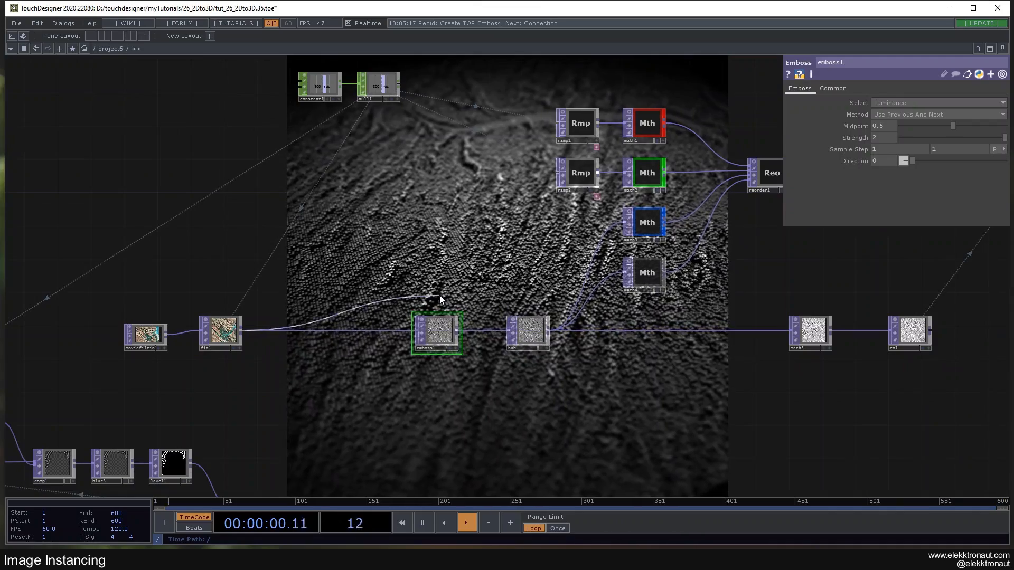
{"action": "scroll", "coordinate": [443, 297], "scroll_direction": "down", "scroll_amount": 3}
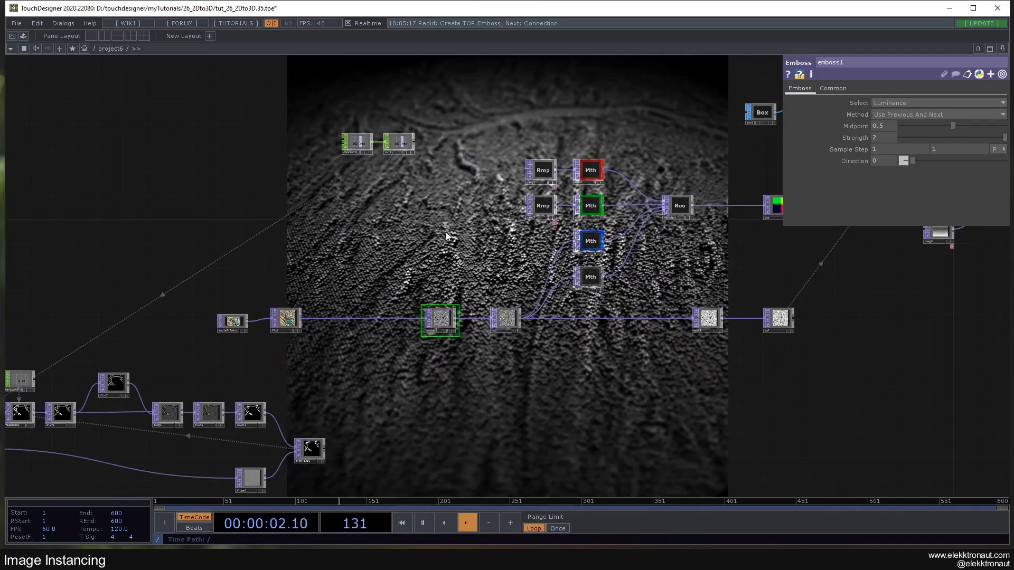
{"action": "scroll", "coordinate": [465, 354], "scroll_direction": "up", "scroll_amount": 3}
{"action": "left_click_drag", "start_coordinate": [541, 259], "coordinate": [539, 244]}
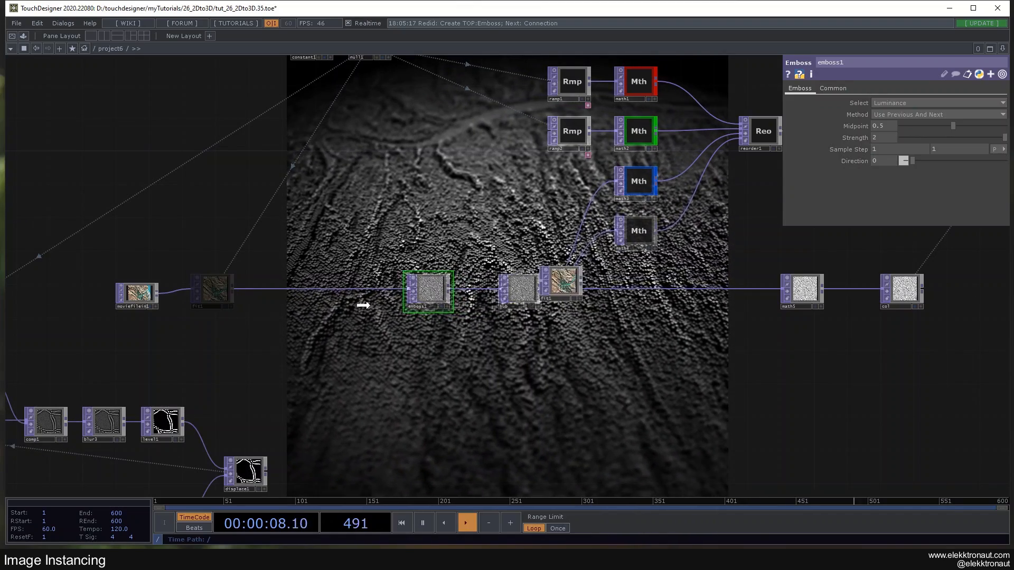
{"action": "left_click_drag", "start_coordinate": [233, 295], "coordinate": [650, 290]}
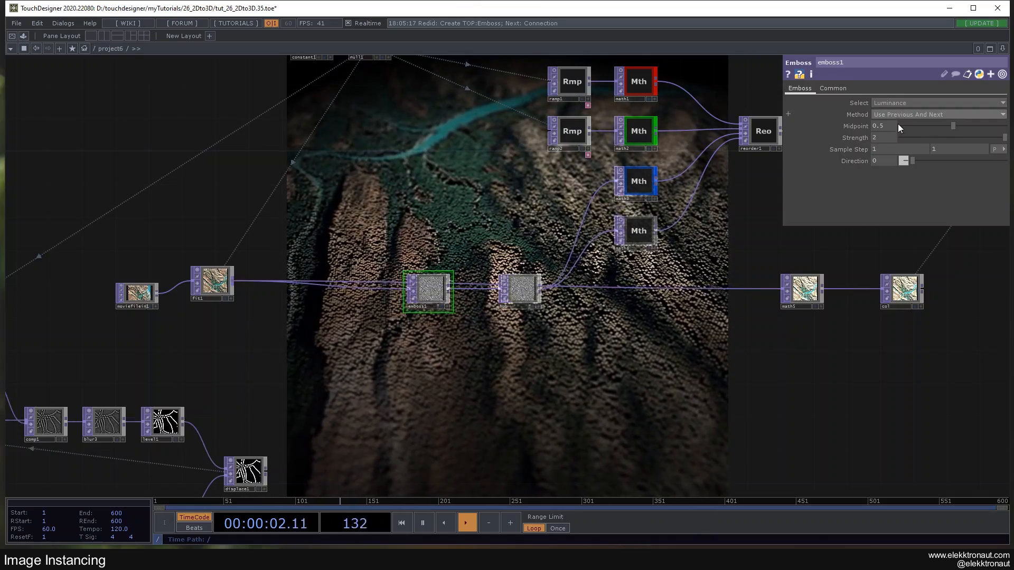
{"action": "left_click_drag", "start_coordinate": [395, 182], "coordinate": [470, 155]}
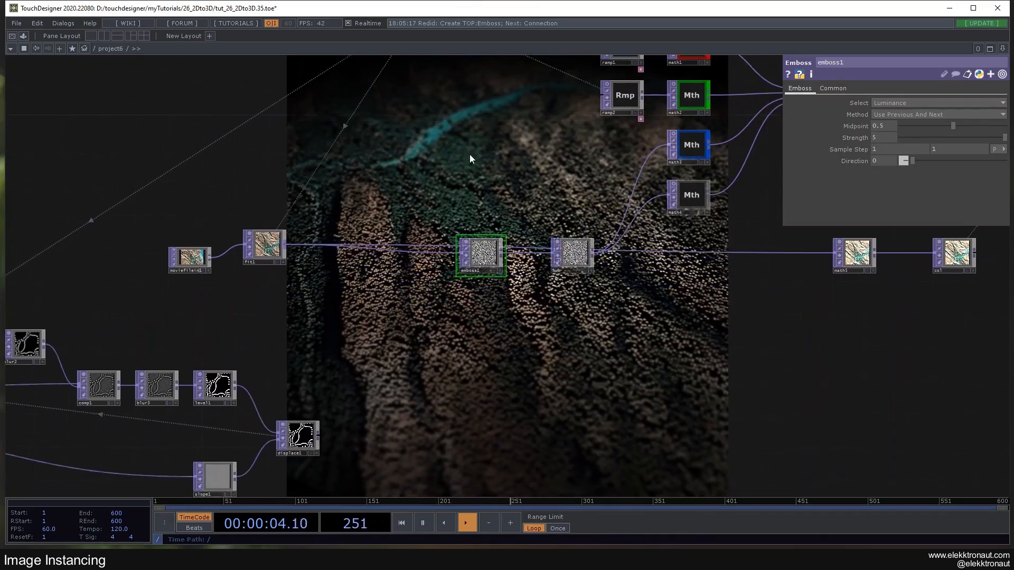
Step: Undo the math5 connection and strength change, realign fit1, and feed displace1 into emboss1 in place of fit1
{"action": "key", "text": "ctrl+z"}
{"action": "left_click_drag", "start_coordinate": [267, 244], "coordinate": [267, 252]}
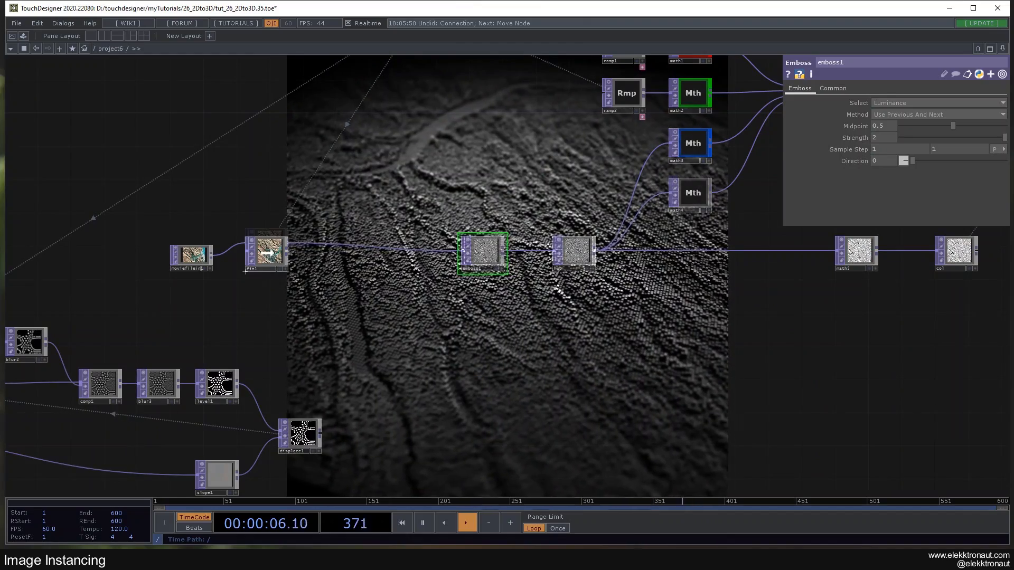
{"action": "left_click_drag", "start_coordinate": [321, 436], "coordinate": [465, 252]}
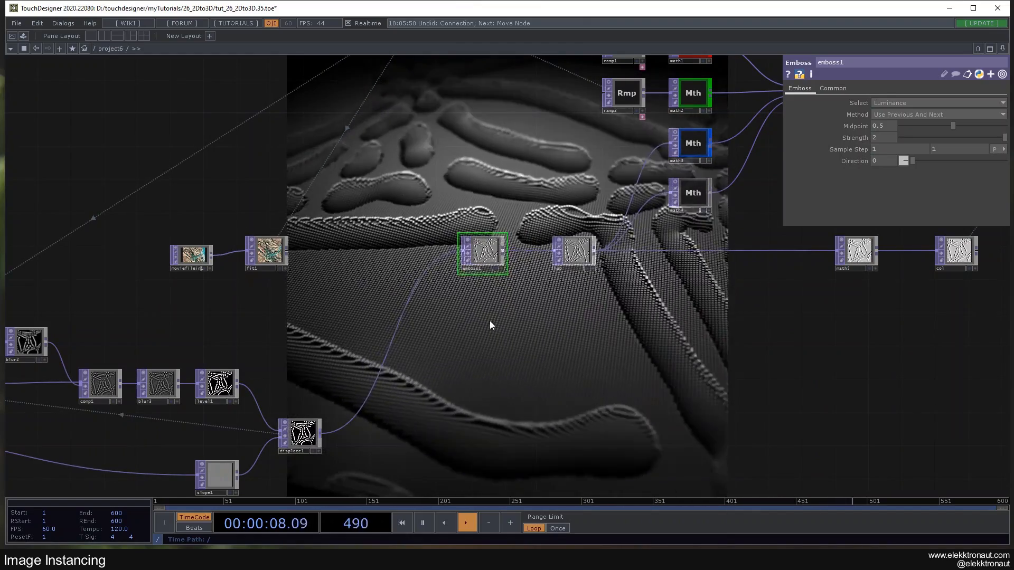
Step: Try bypassing emboss1 and setting math3's To Range maximum to 1, and undo both changes
{"action": "left_click_drag", "start_coordinate": [490, 318], "coordinate": [486, 285]}
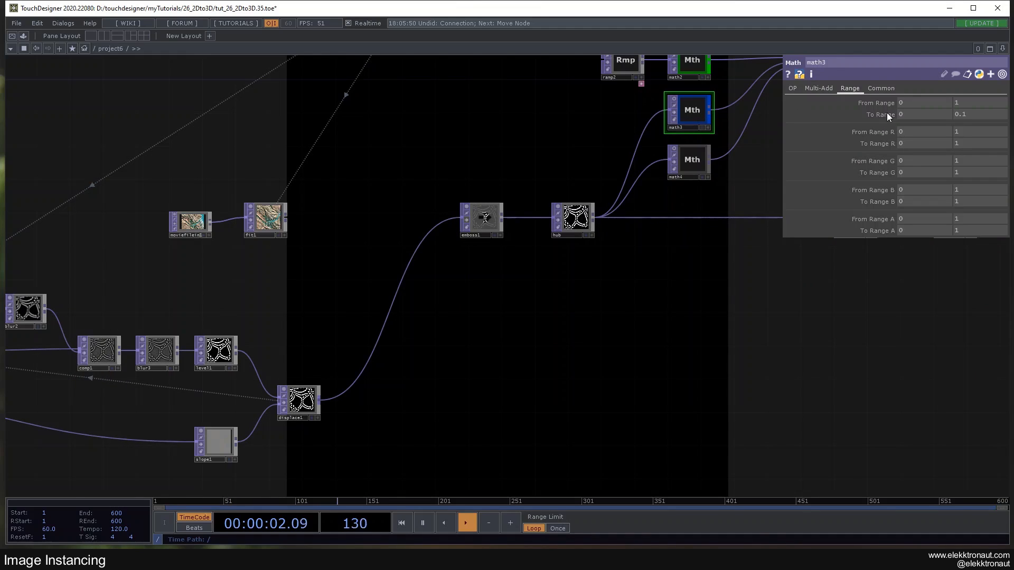
{"action": "left_click_drag", "start_coordinate": [648, 225], "coordinate": [523, 255]}
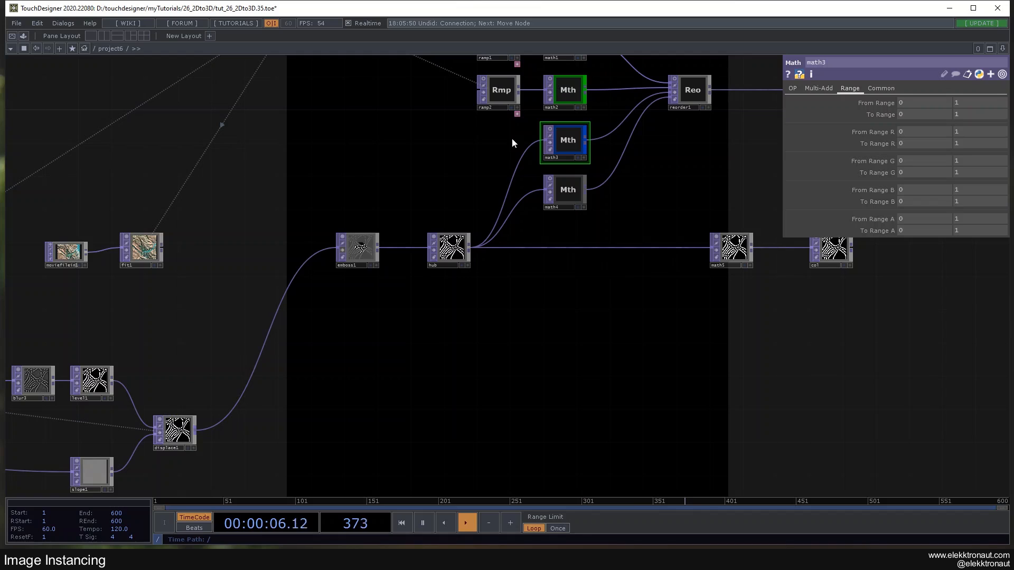
{"action": "left_click_drag", "start_coordinate": [375, 203], "coordinate": [447, 157]}
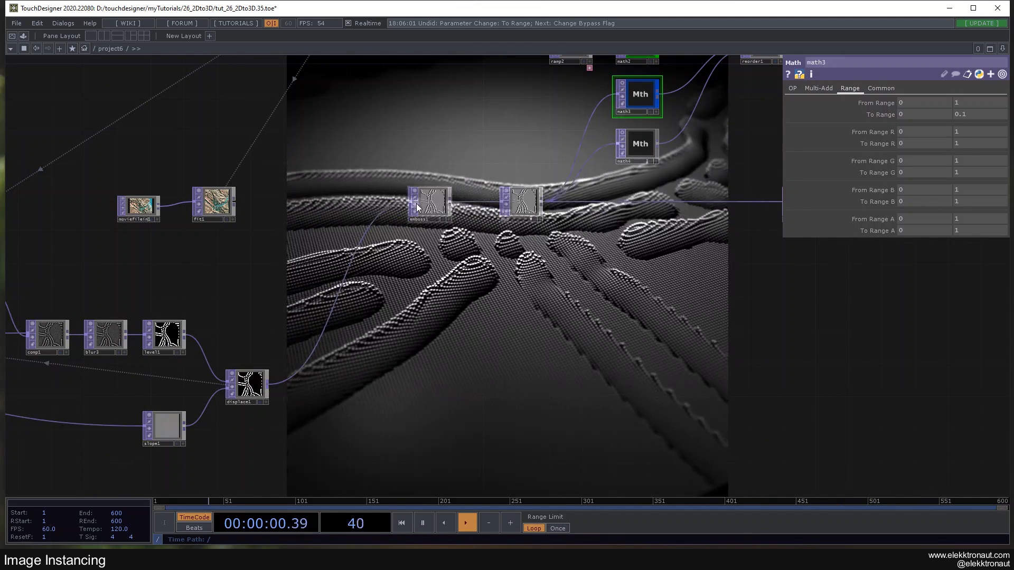
Step: Try emboss1 strengths of 50 and 10 on the feedback terrain
{"action": "left_click", "coordinate": [435, 203]}
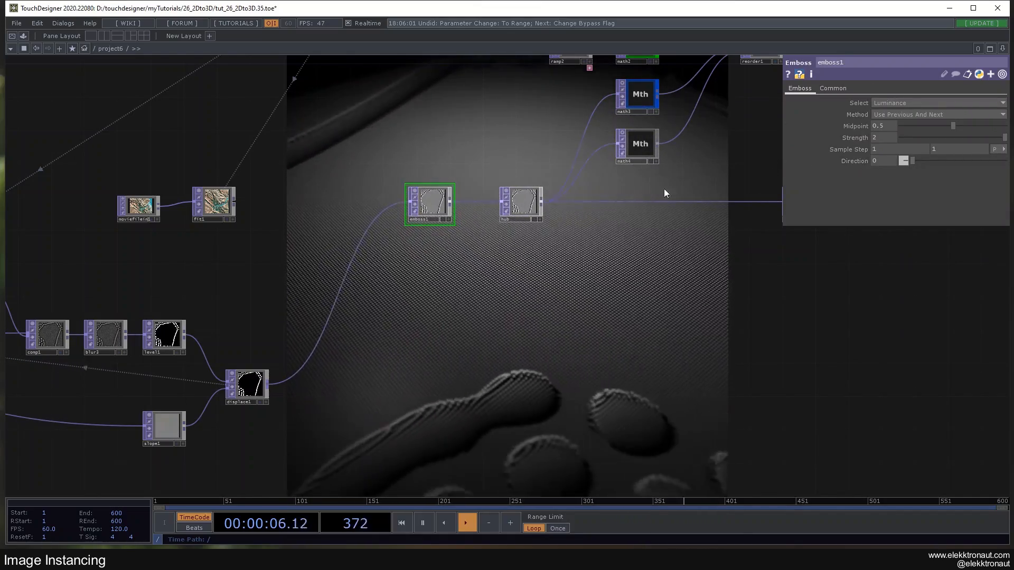
{"action": "left_click_drag", "start_coordinate": [923, 142], "coordinate": [966, 148]}
{"action": "left_click_drag", "start_coordinate": [890, 138], "coordinate": [658, 139]}
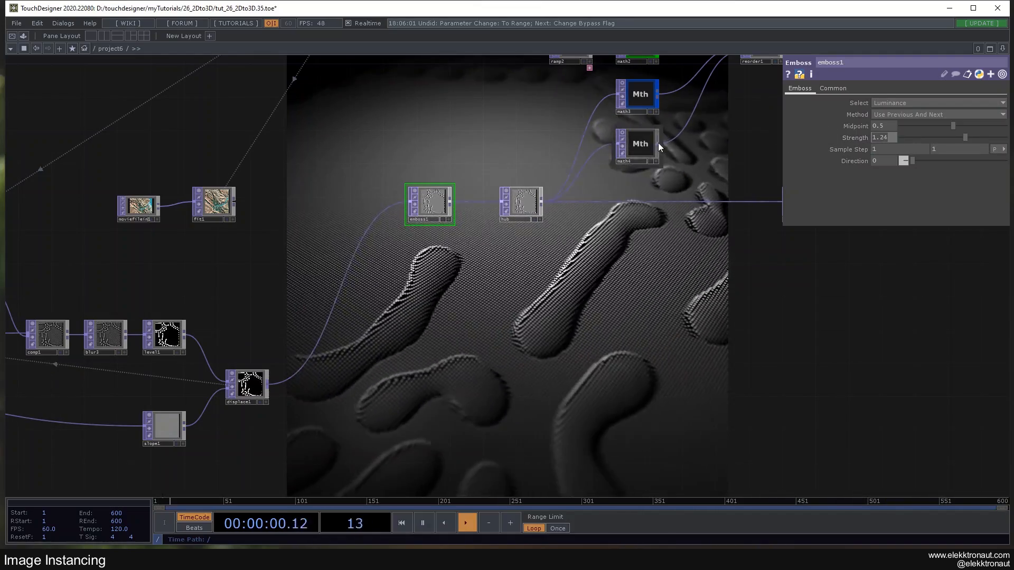
{"action": "type", "text": "50"}
{"action": "key", "text": "Return"}
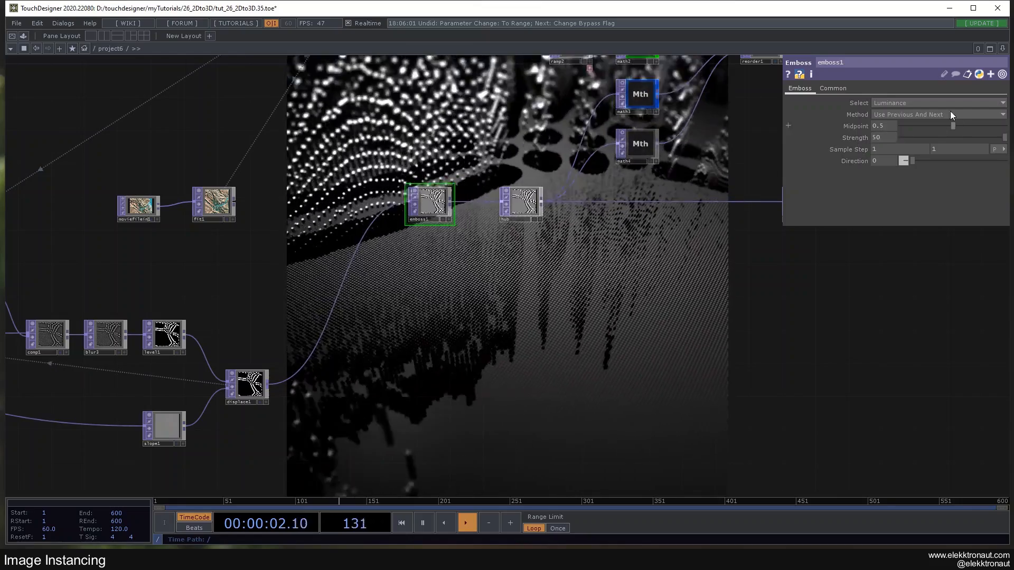
{"action": "left_click_drag", "start_coordinate": [886, 139], "coordinate": [813, 150]}
{"action": "type", "text": "10"}
{"action": "key", "text": "Return"}
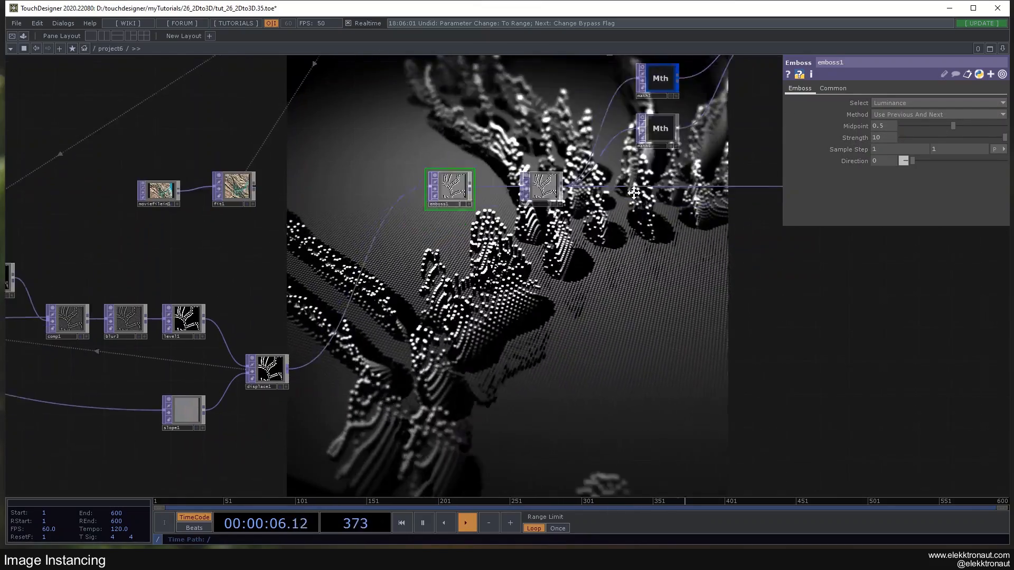
Step: Set emboss1's strength to 3 and turn its direction to about 64
{"action": "left_click_drag", "start_coordinate": [572, 245], "coordinate": [635, 192]}
{"action": "left_click_drag", "start_coordinate": [886, 138], "coordinate": [857, 135]}
{"action": "type", "text": "3"}
{"action": "key", "text": "Return"}
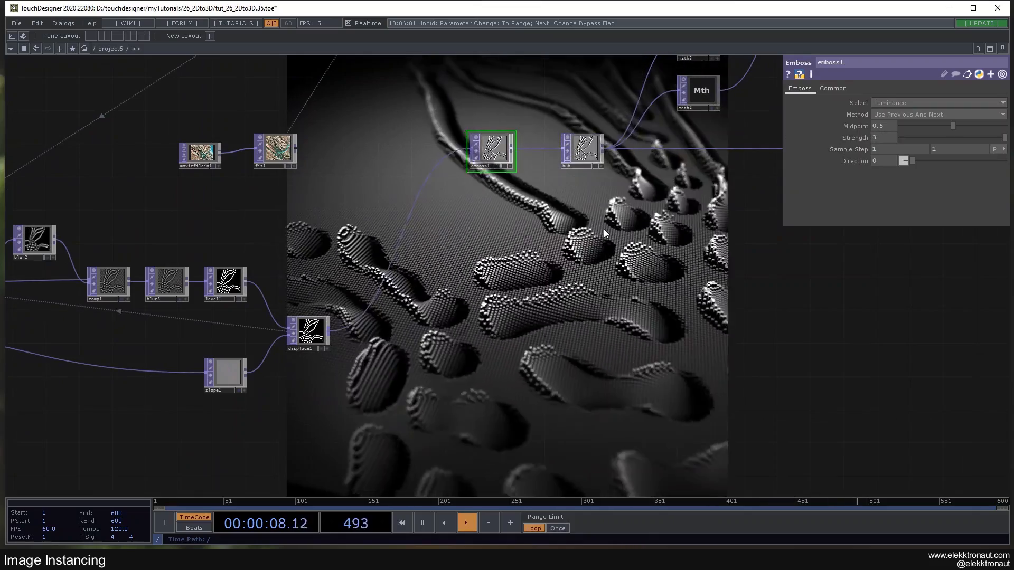
{"action": "mouse_move", "coordinate": [937, 163]}
{"action": "left_mouse_down"}
{"action": "mouse_move", "coordinate": [996, 178]}
{"action": "mouse_move", "coordinate": [930, 169]}
{"action": "left_mouse_up"}
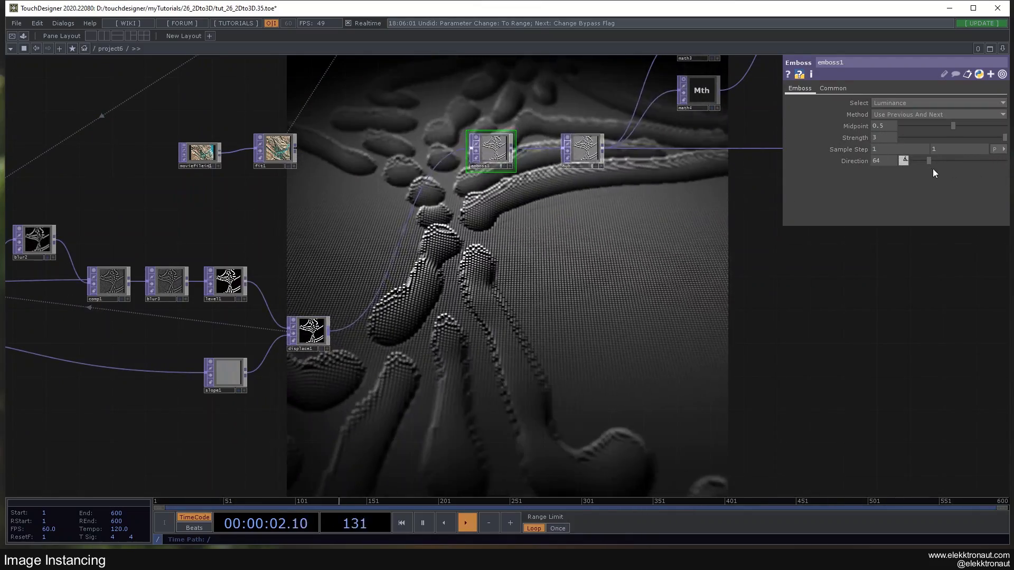
Step: Connect fit1 into emboss1 in place of displace1 and set the emboss direction to 21
{"action": "left_click_drag", "start_coordinate": [296, 149], "coordinate": [469, 151]}
{"action": "left_click_drag", "start_coordinate": [471, 197], "coordinate": [421, 204]}
{"action": "left_click_drag", "start_coordinate": [941, 159], "coordinate": [918, 163]}
Step: Move emboss1 below the chain, connect fit1 straight to hub and emboss1 to math5, and set the emboss direction to 8
{"action": "left_click_drag", "start_coordinate": [285, 213], "coordinate": [246, 276]}
{"action": "left_click_drag", "start_coordinate": [404, 222], "coordinate": [404, 247]}
{"action": "left_click_drag", "start_coordinate": [213, 220], "coordinate": [477, 219]}
{"action": "left_click_drag", "start_coordinate": [617, 224], "coordinate": [615, 226]}
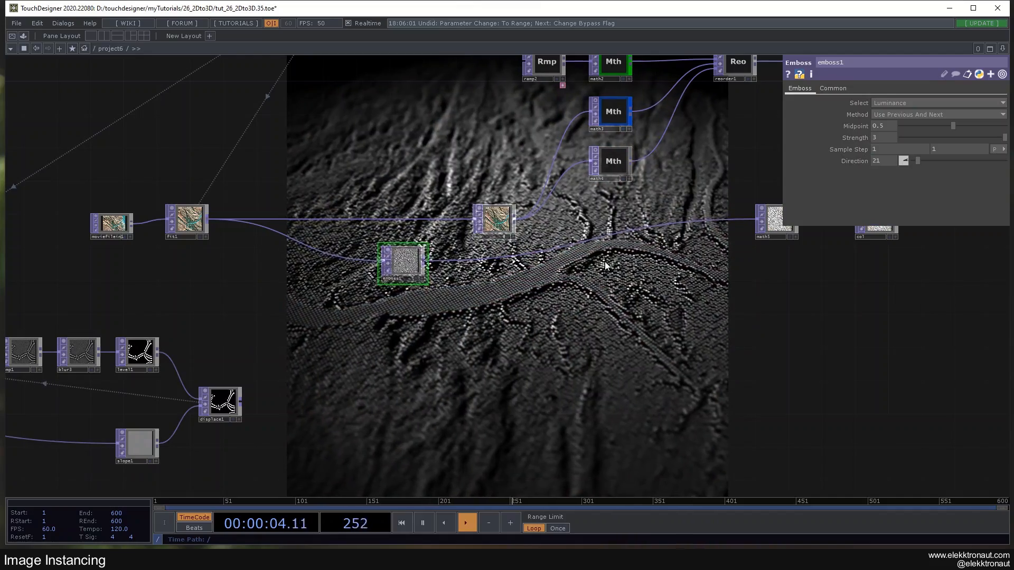
{"action": "left_click_drag", "start_coordinate": [509, 272], "coordinate": [500, 217]}
{"action": "mouse_move", "coordinate": [937, 161]}
{"action": "left_mouse_down"}
{"action": "mouse_move", "coordinate": [990, 164]}
{"action": "mouse_move", "coordinate": [920, 161]}
{"action": "left_mouse_up"}
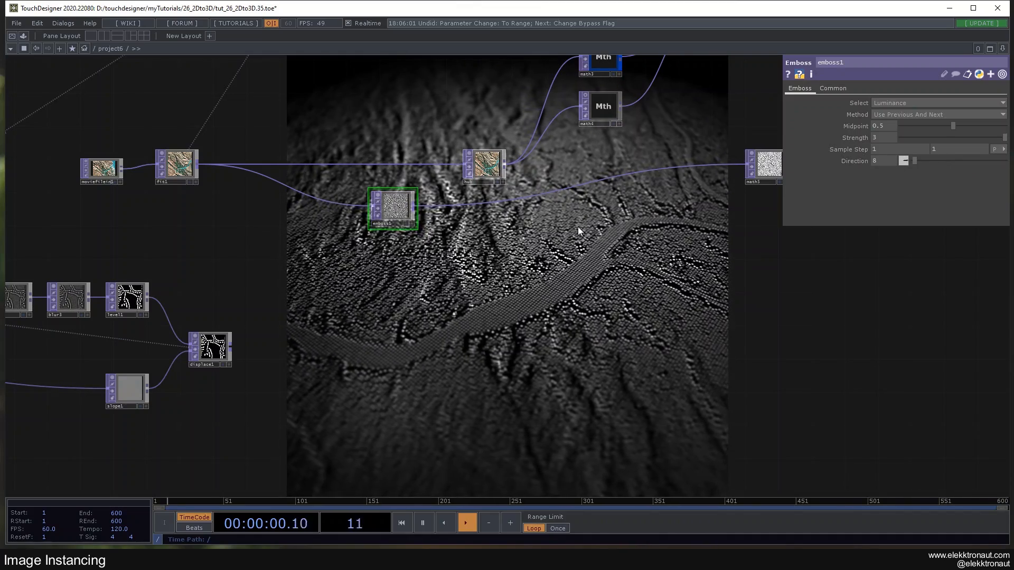
Step: Undo the emboss direction change and the rewiring so emboss1 sits between fit1 and hub again
{"action": "key", "text": "ctrl+z"}
{"action": "key", "text": "ctrl+z"}
{"action": "key", "text": "ctrl+z"}
{"action": "key", "text": "ctrl+z"}
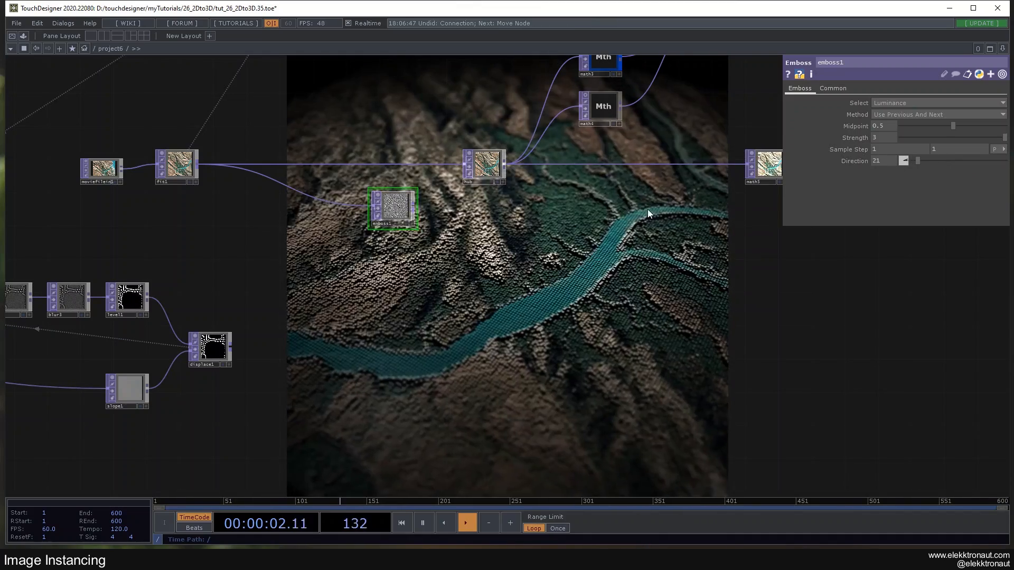
{"action": "key", "text": "ctrl+z"}
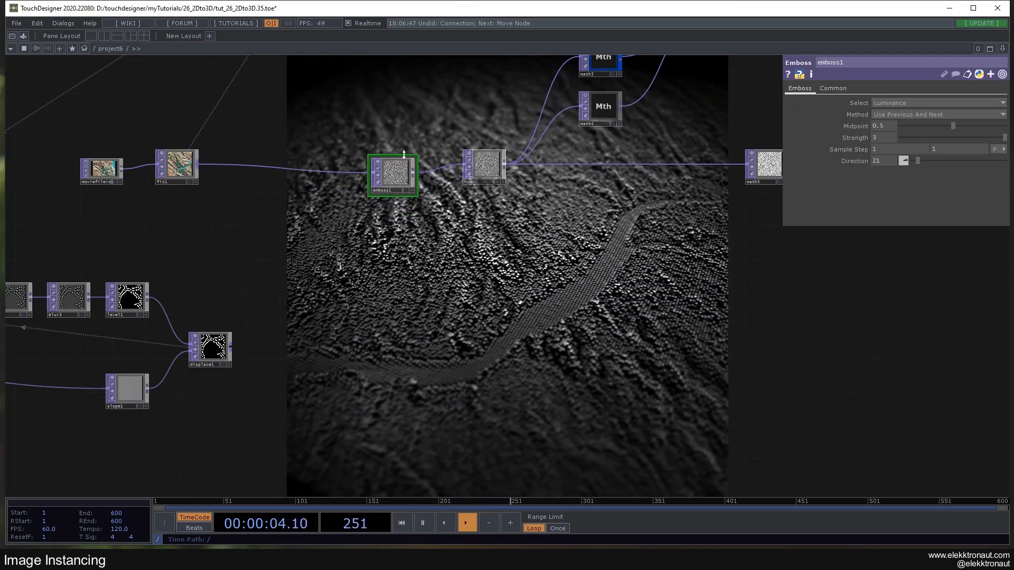
Step: Bypass emboss1, insert a Composite TOP between fit1 and emboss1, and connect displace1 as its second input
{"action": "left_click_drag", "start_coordinate": [378, 177], "coordinate": [424, 170]}
{"action": "right_click", "coordinate": [427, 159]}
{"action": "left_click", "coordinate": [438, 153]}
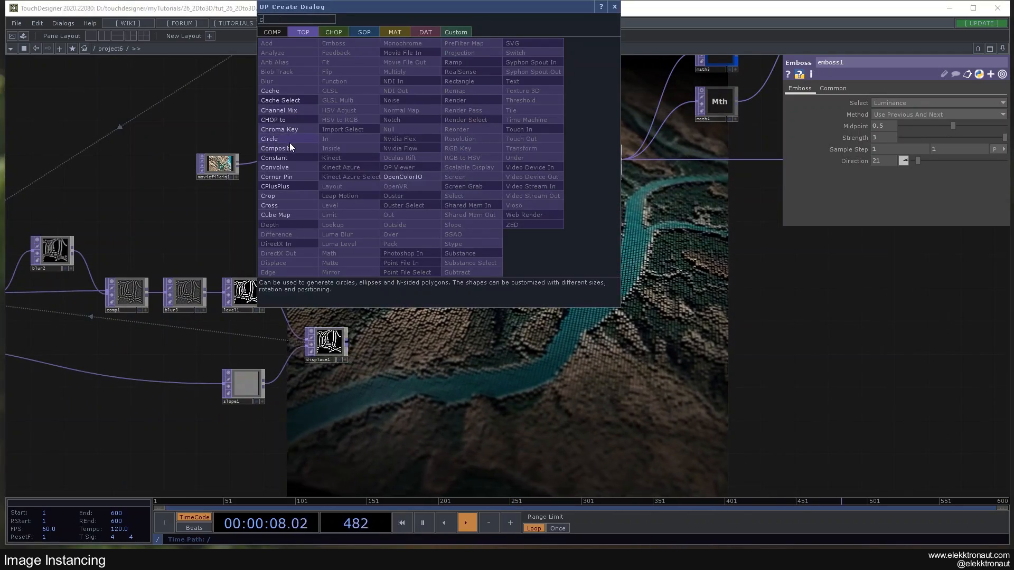
{"action": "left_click", "coordinate": [290, 141]}
{"action": "left_click", "coordinate": [431, 204]}
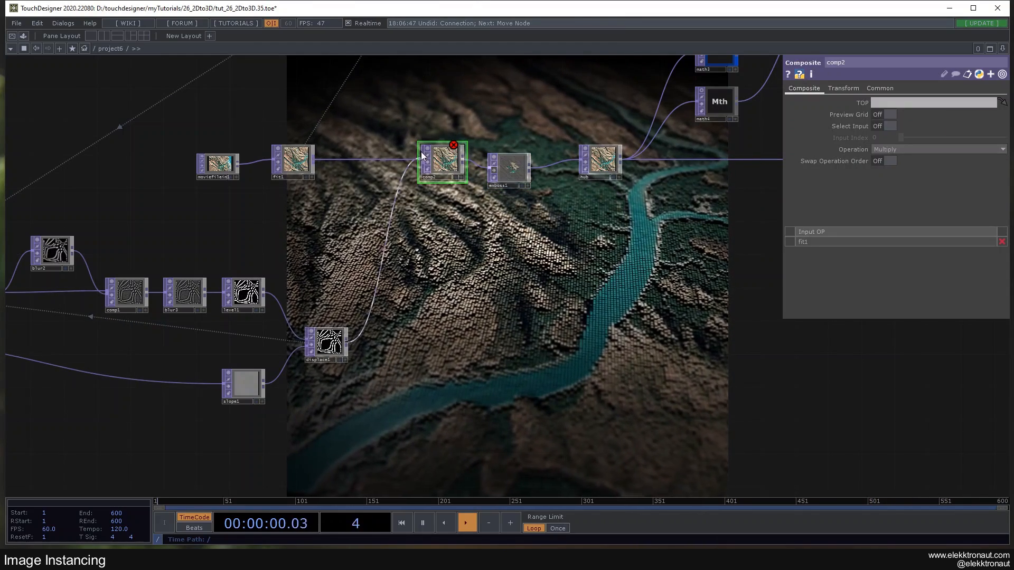
{"action": "left_click", "coordinate": [423, 158]}
Step: Try Darker Color as comp2's operation and settle on Difference
{"action": "left_click", "coordinate": [947, 150]}
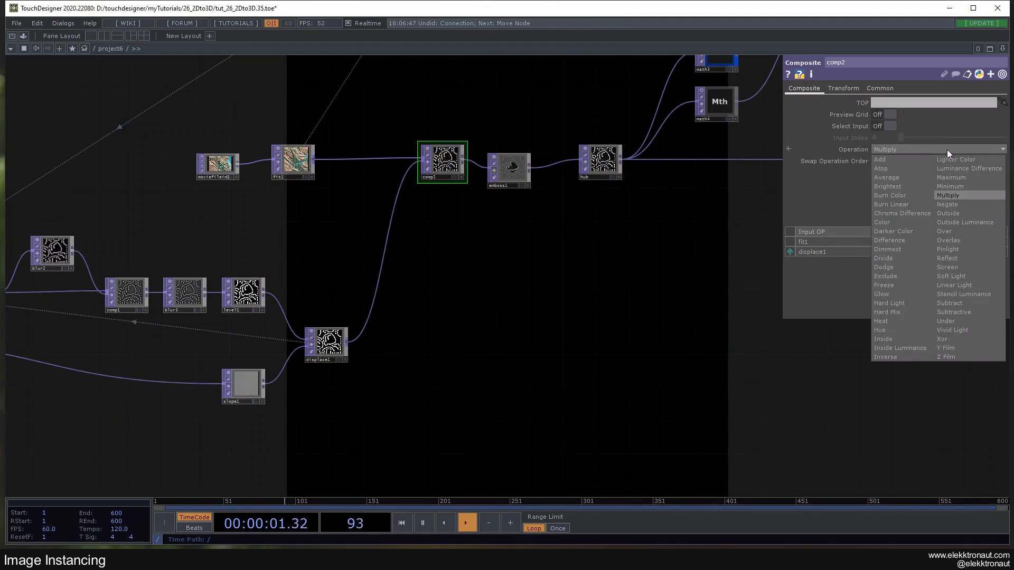
{"action": "left_click", "coordinate": [900, 230]}
{"action": "left_click", "coordinate": [908, 150]}
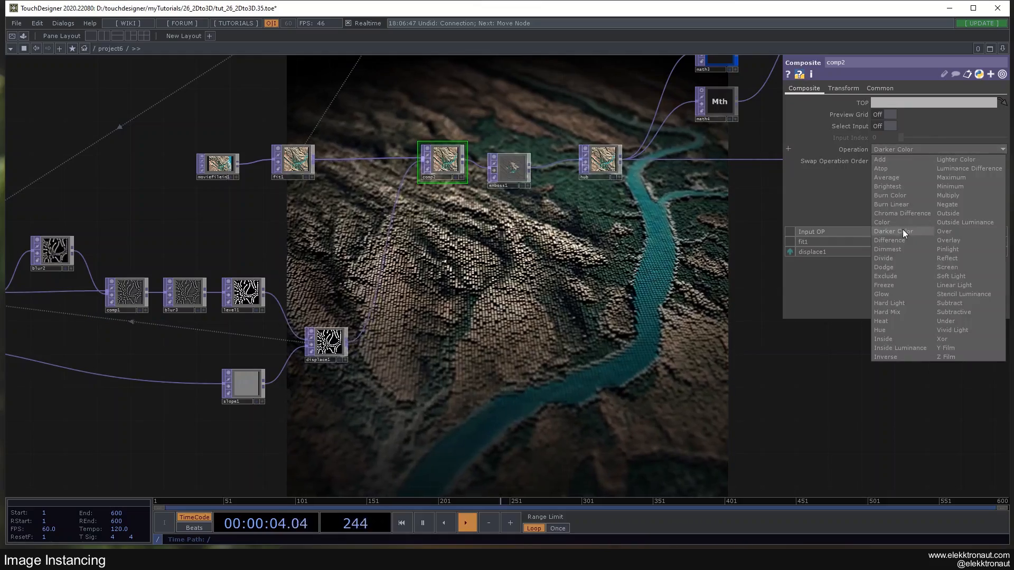
{"action": "left_click", "coordinate": [902, 239]}
Step: Connect fit1 directly to math5 so the terrain colours come from the unmodified image, and look over the terrain
{"action": "left_click_drag", "start_coordinate": [492, 232], "coordinate": [451, 183]}
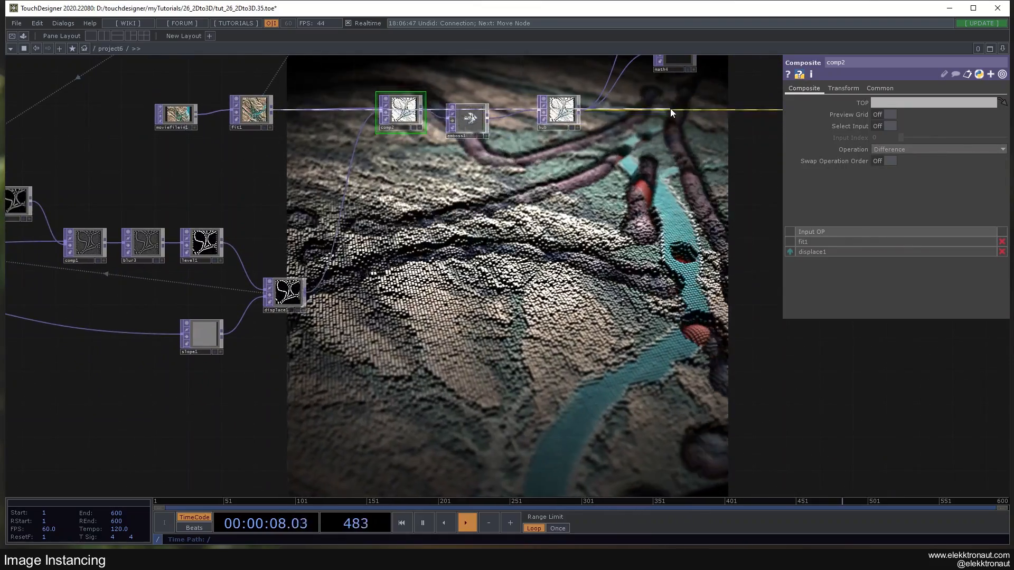
{"action": "left_click_drag", "start_coordinate": [608, 237], "coordinate": [467, 189]}
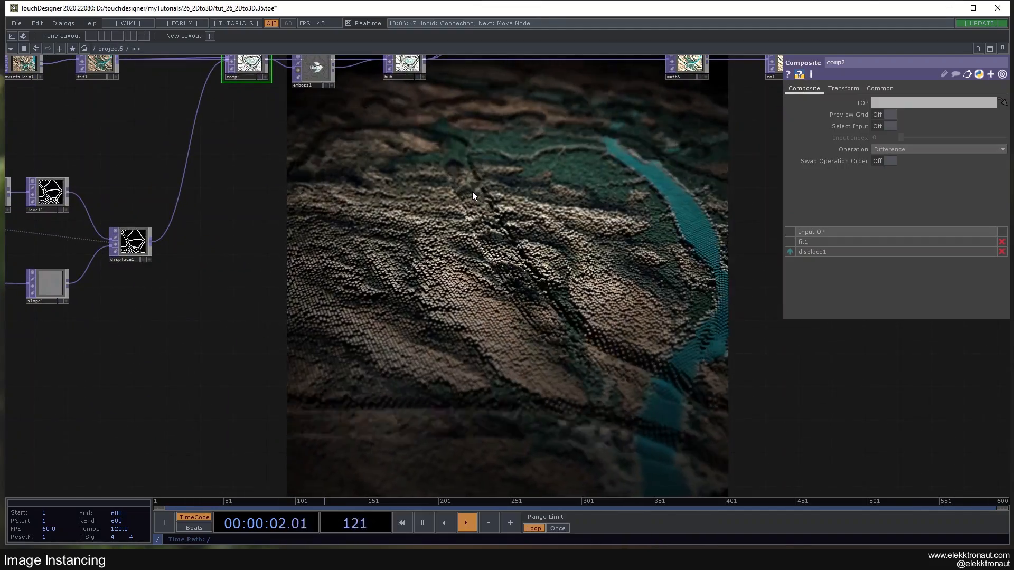
{"action": "left_click_drag", "start_coordinate": [401, 197], "coordinate": [506, 269]}
Step: Load the image 1811 from the Earth folder into moviefilein1 and view the terrain it produces
{"action": "left_click", "coordinate": [128, 134]}
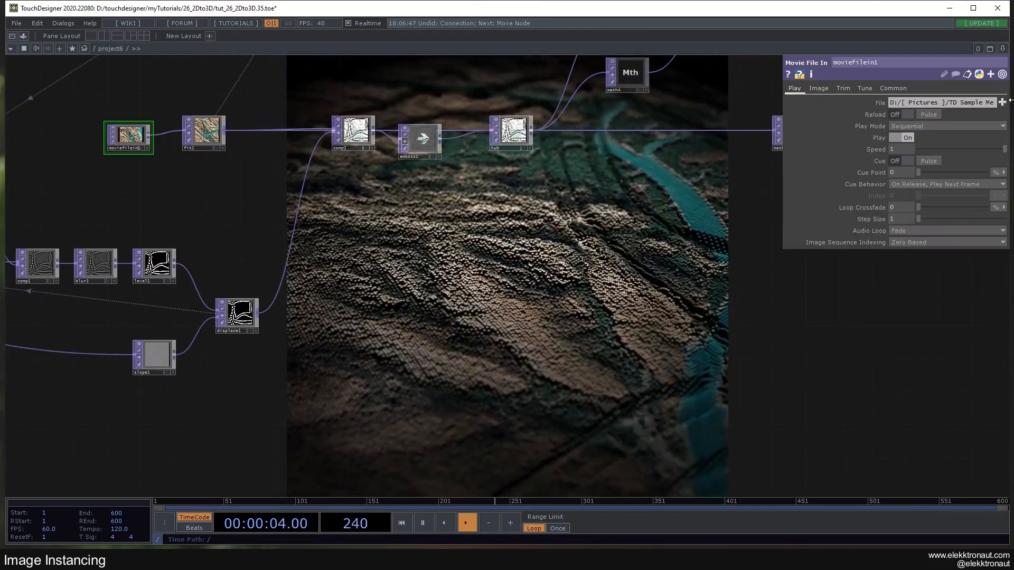
{"action": "left_click", "coordinate": [1006, 100]}
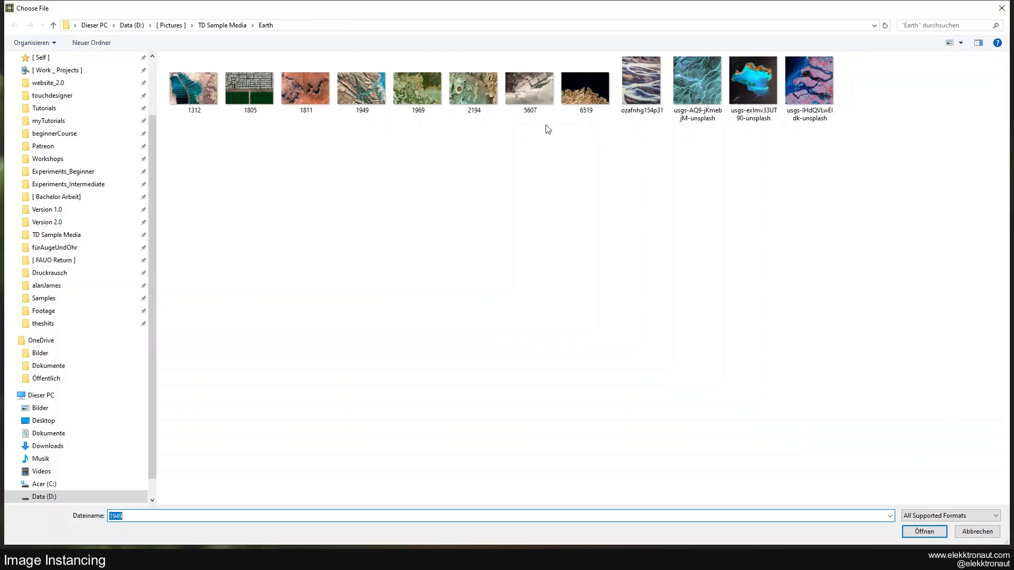
{"action": "double_click", "coordinate": [305, 94]}
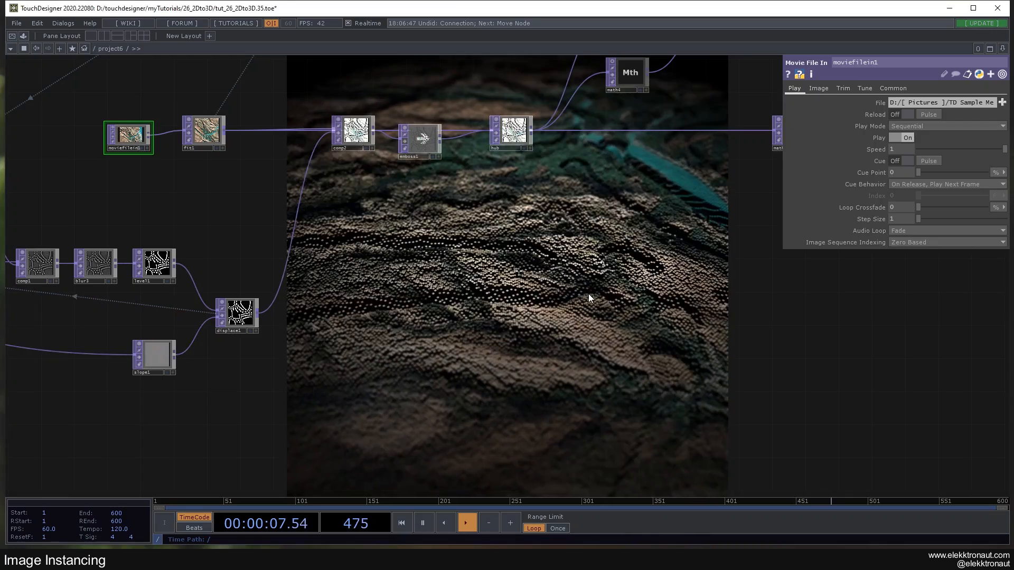
{"action": "left_click_drag", "start_coordinate": [587, 293], "coordinate": [542, 226]}
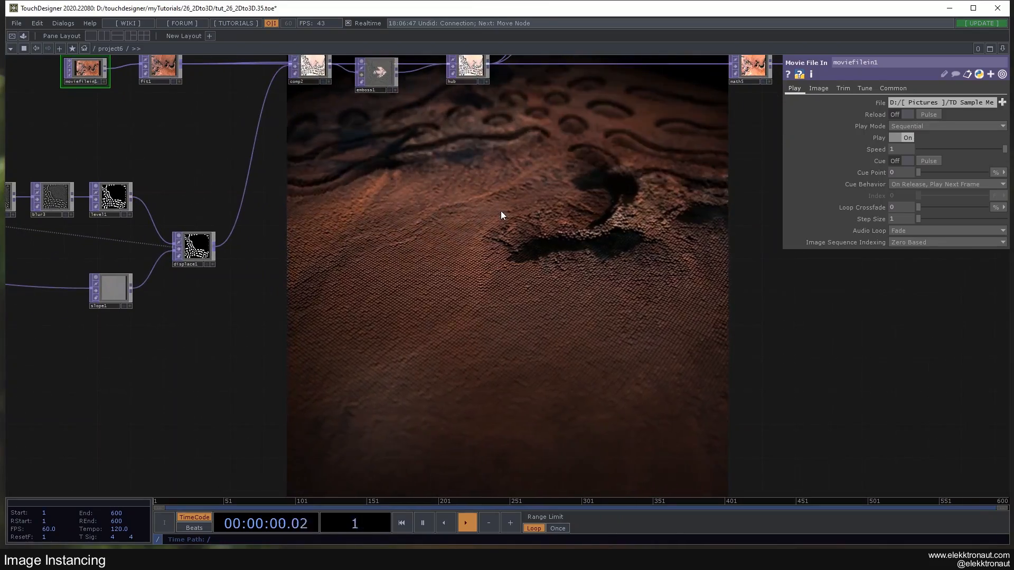
Step: Reconnect math5's input from fit1 to the hub null so the terrain colours include the composited noise pattern, keeping comp2 in line
{"action": "left_click_drag", "start_coordinate": [473, 211], "coordinate": [521, 316]}
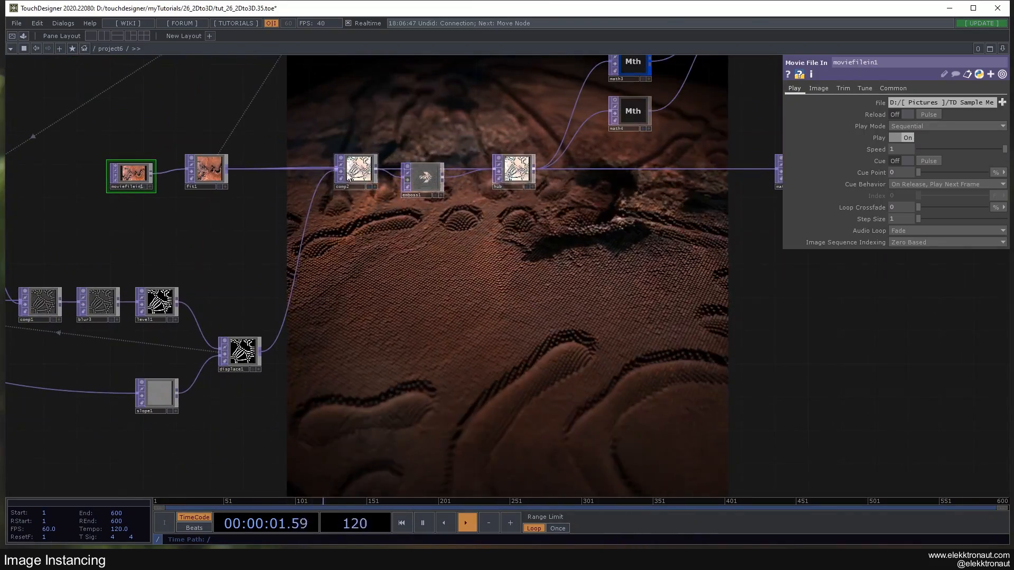
{"action": "left_click_drag", "start_coordinate": [345, 182], "coordinate": [338, 199]}
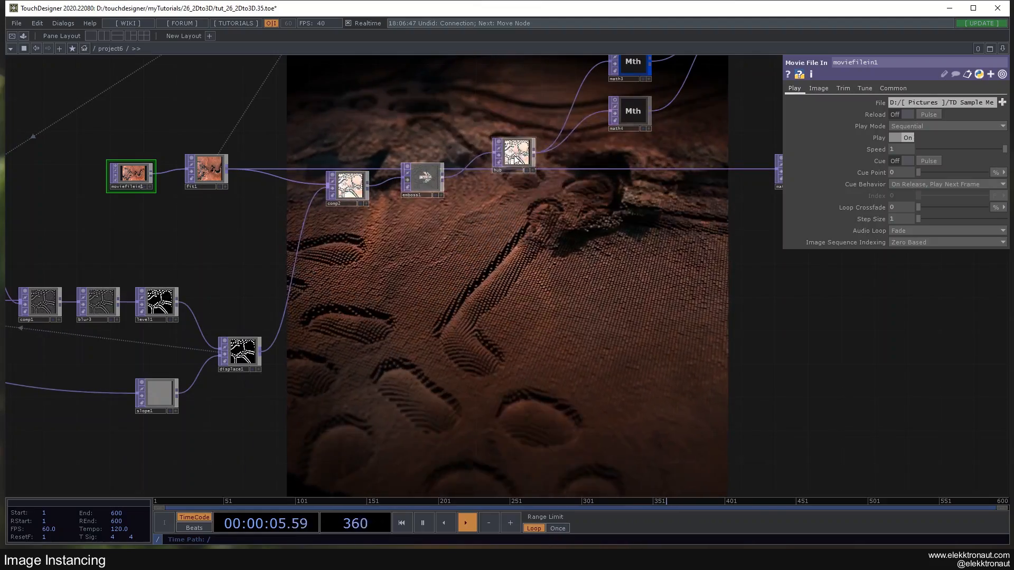
{"action": "left_click", "coordinate": [348, 190]}
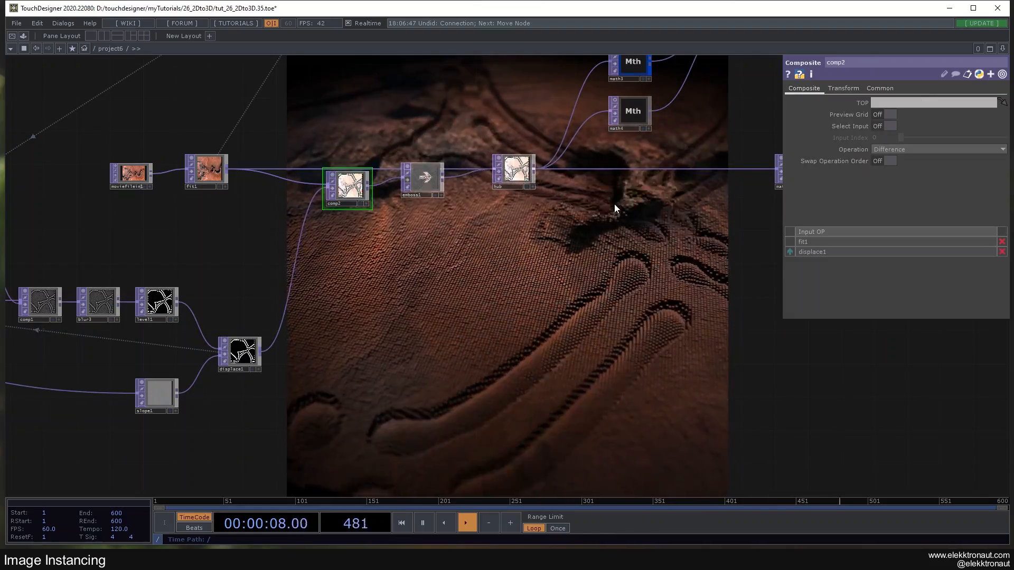
{"action": "left_click_drag", "start_coordinate": [533, 170], "coordinate": [598, 168]}
{"action": "left_click_drag", "start_coordinate": [348, 186], "coordinate": [349, 178]}
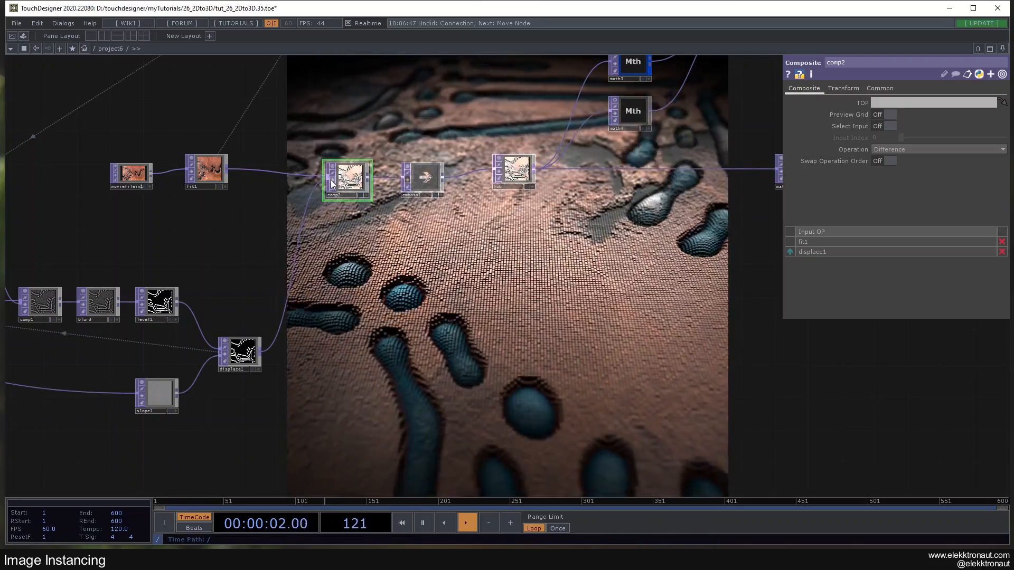
Step: Examine displace1's black-and-white pattern and look over the rest of the network with the rendered terrain
{"action": "scroll", "coordinate": [498, 286], "scroll_direction": "up", "scroll_amount": 8}
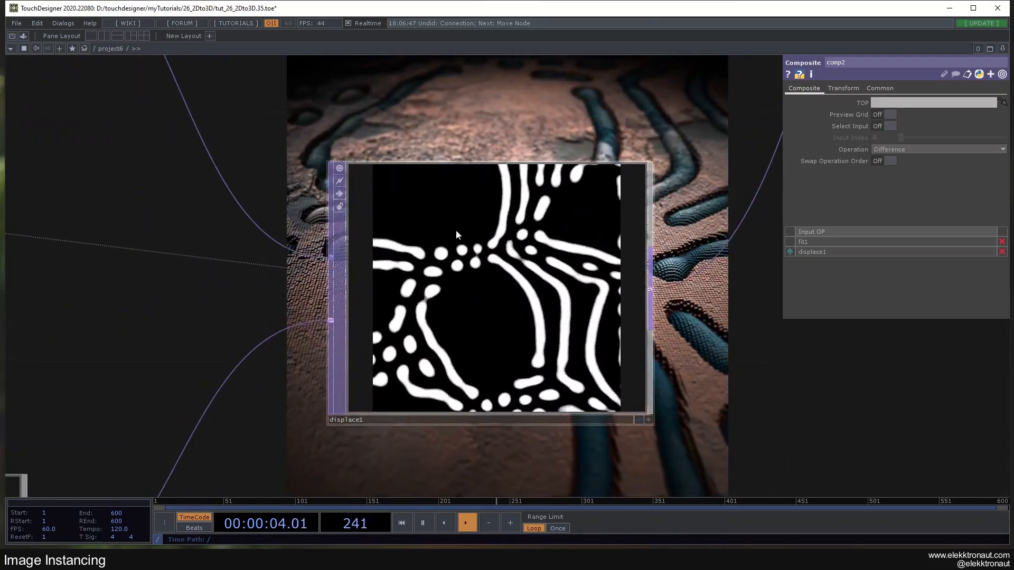
{"action": "scroll", "coordinate": [486, 237], "scroll_direction": "down", "scroll_amount": 10}
{"action": "left_click_drag", "start_coordinate": [735, 244], "coordinate": [619, 228]}
{"action": "scroll", "coordinate": [618, 228], "scroll_direction": "down", "scroll_amount": 3}
{"action": "left_click_drag", "start_coordinate": [332, 311], "coordinate": [112, 400]}
{"action": "scroll", "coordinate": [262, 264], "scroll_direction": "up", "scroll_amount": 5}
{"action": "left_click_drag", "start_coordinate": [336, 265], "coordinate": [230, 337]}
{"action": "scroll", "coordinate": [230, 337], "scroll_direction": "down", "scroll_amount": 3}
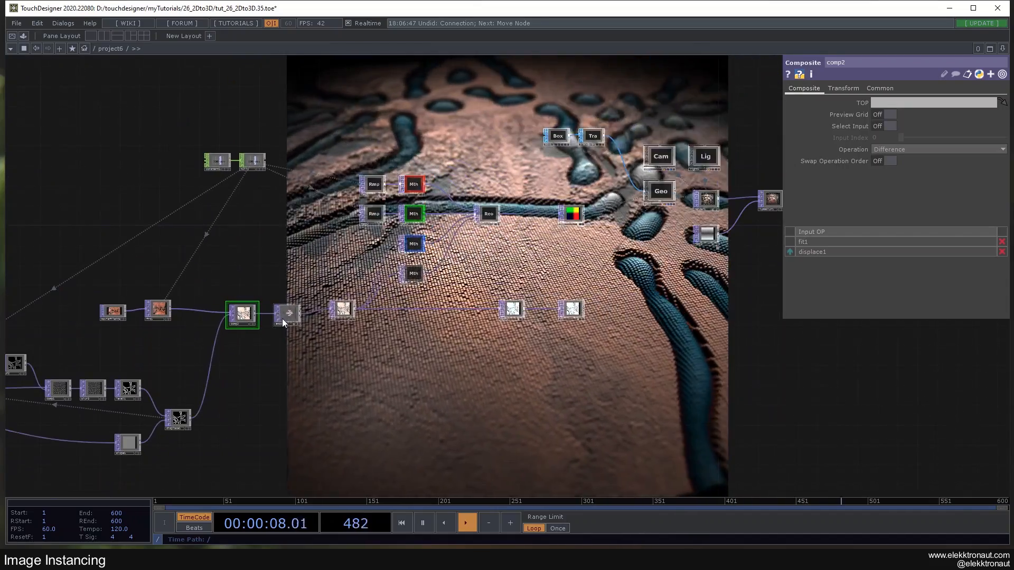
Step: Try driving geo1's instance Scale X with channel b, and undo the change
{"action": "scroll", "coordinate": [591, 200], "scroll_direction": "up", "scroll_amount": 5}
{"action": "left_click", "coordinate": [691, 189]}
{"action": "left_click_drag", "start_coordinate": [688, 248], "coordinate": [600, 248]}
{"action": "left_click", "coordinate": [803, 91]}
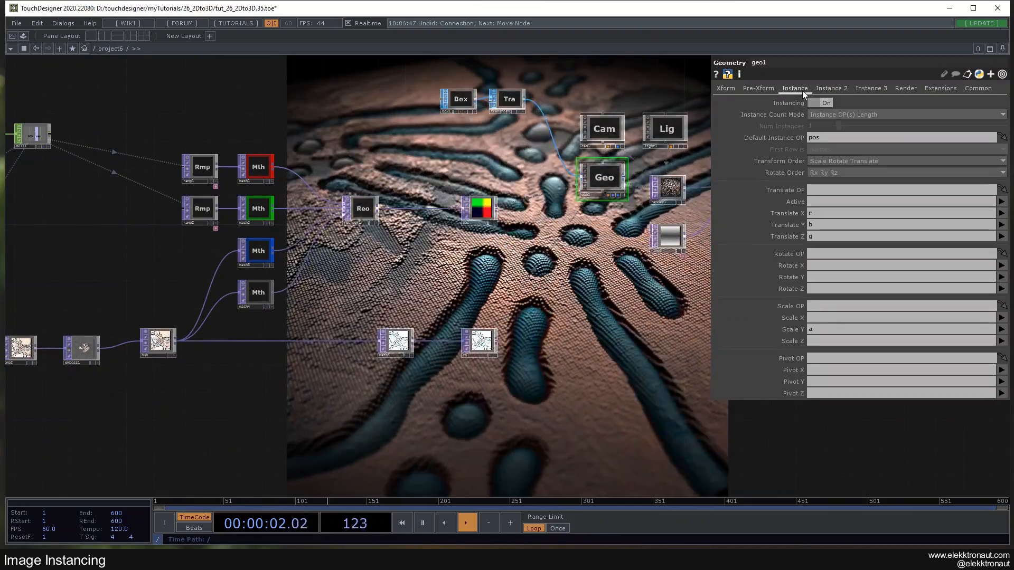
{"action": "left_click_drag", "start_coordinate": [473, 259], "coordinate": [538, 227]}
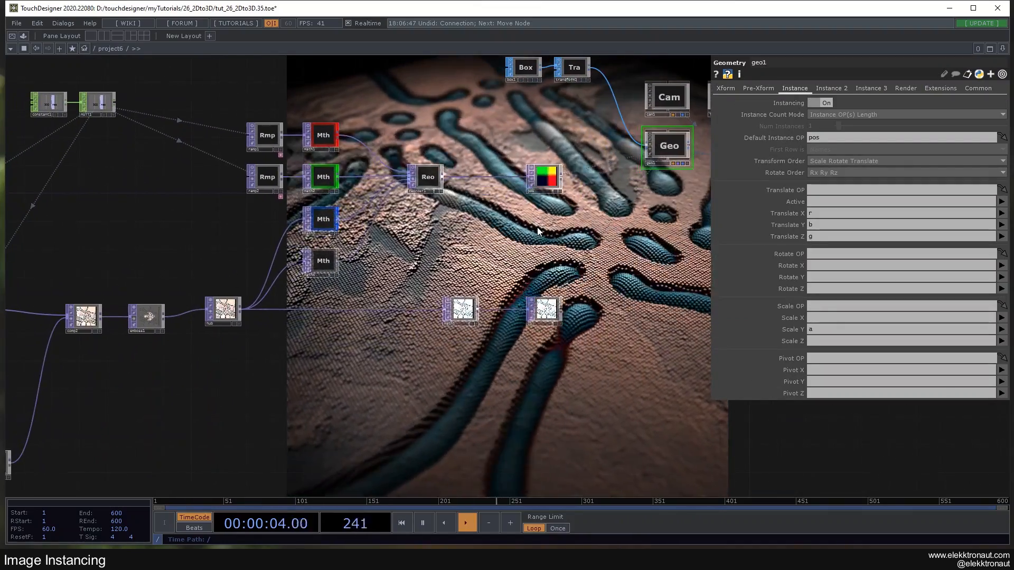
{"action": "left_click_drag", "start_coordinate": [605, 227], "coordinate": [596, 184]}
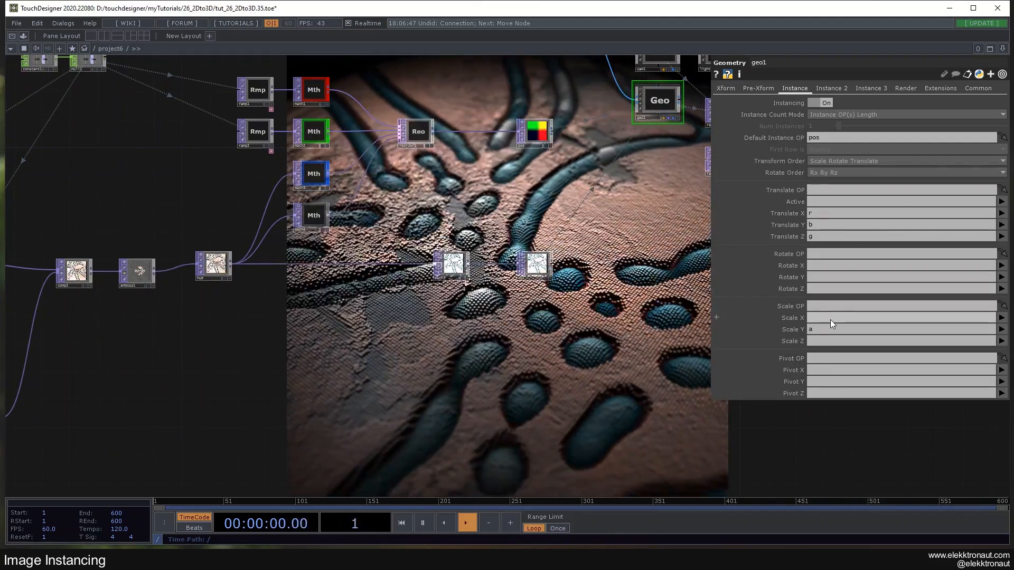
{"action": "left_click", "coordinate": [831, 318]}
{"action": "type", "text": "b"}
{"action": "left_click", "coordinate": [821, 341]}
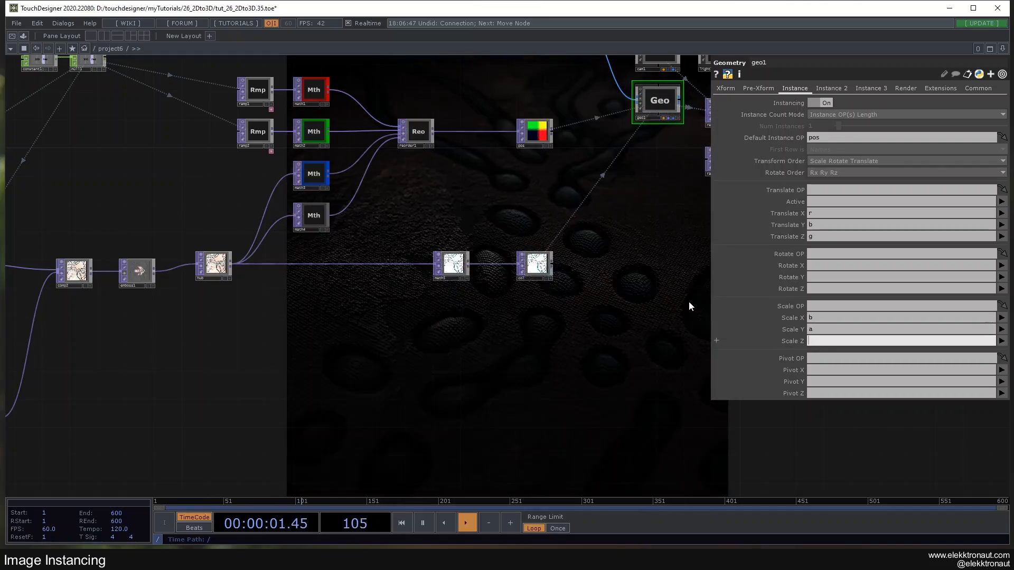
{"action": "key", "text": "Escape"}
{"action": "key", "text": "ctrl+z"}
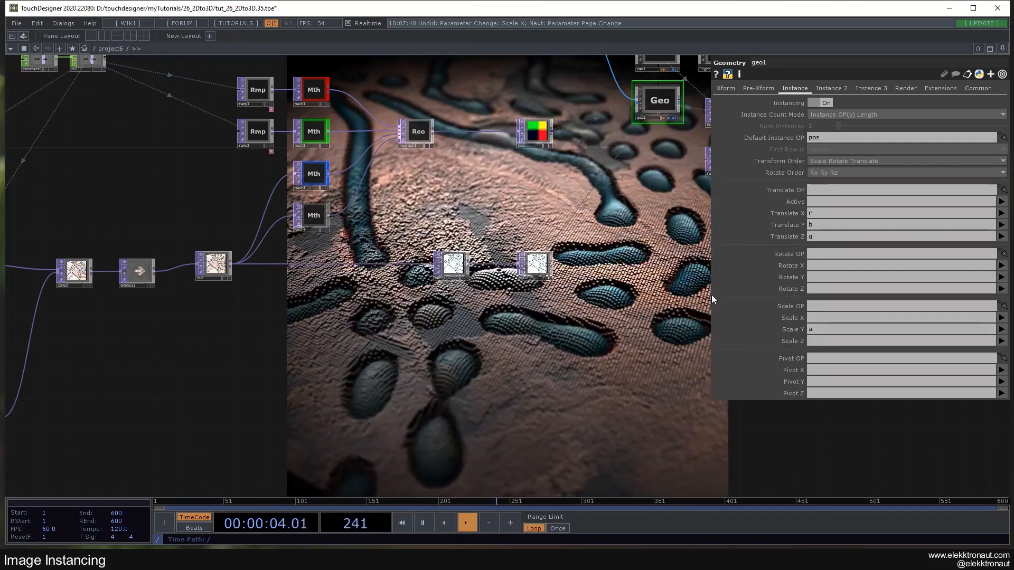
Step: Try mapping geo1's instance Translate X to channel b, and undo it
{"action": "left_click", "coordinate": [819, 213]}
{"action": "type", "text": "b"}
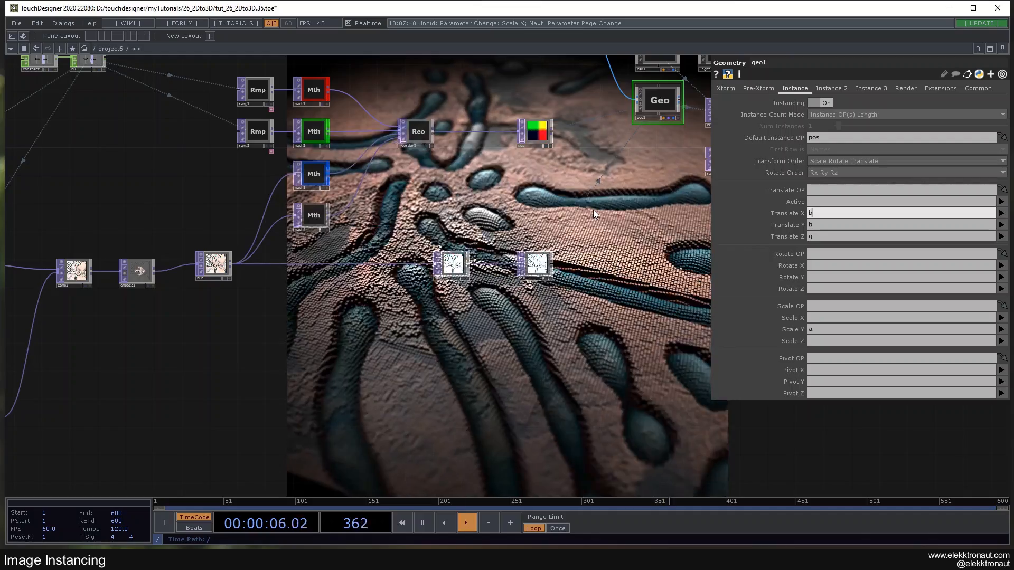
{"action": "key", "text": "Return"}
{"action": "key", "text": "ctrl+z"}
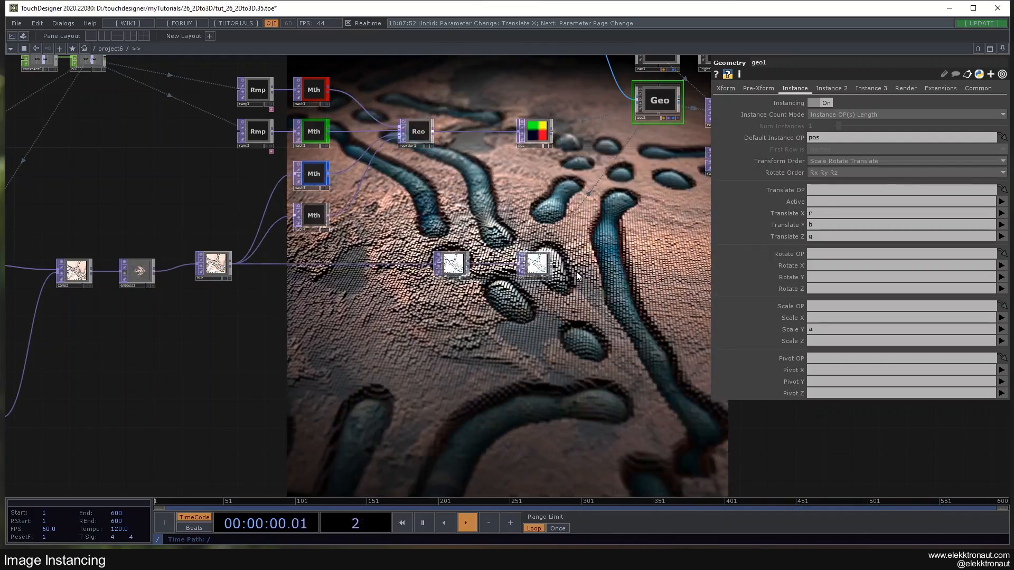
Step: Set the res channel of constant1 to 100 for a coarser grid of instances
{"action": "scroll", "coordinate": [541, 272], "scroll_direction": "up", "scroll_amount": 5}
{"action": "left_click", "coordinate": [535, 285]}
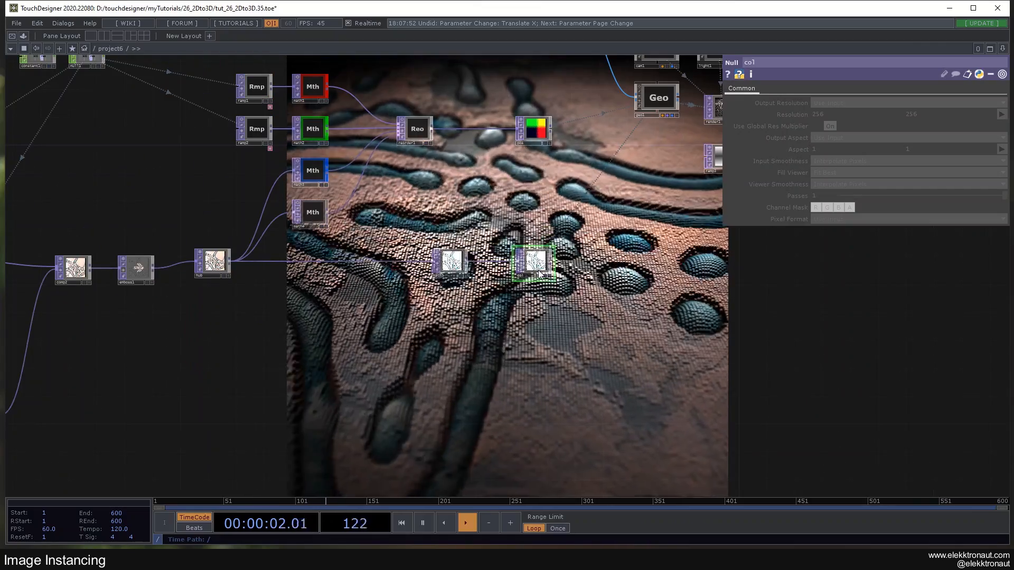
{"action": "scroll", "coordinate": [540, 280], "scroll_direction": "up", "scroll_amount": 4}
{"action": "scroll", "coordinate": [539, 270], "scroll_direction": "down", "scroll_amount": 4}
{"action": "left_click_drag", "start_coordinate": [586, 217], "coordinate": [561, 242]}
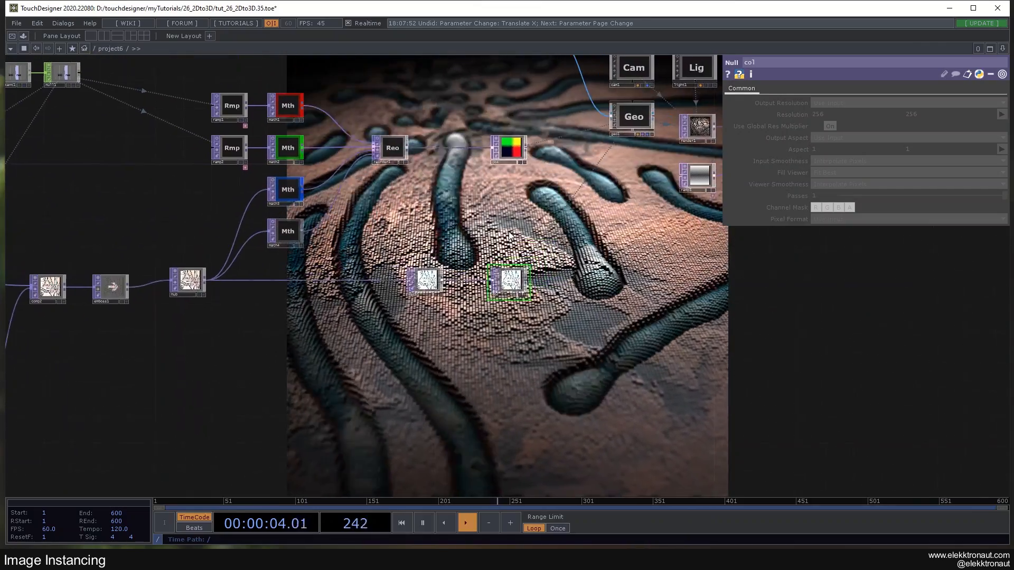
{"action": "left_click_drag", "start_coordinate": [407, 223], "coordinate": [466, 259]}
{"action": "left_click", "coordinate": [585, 138]}
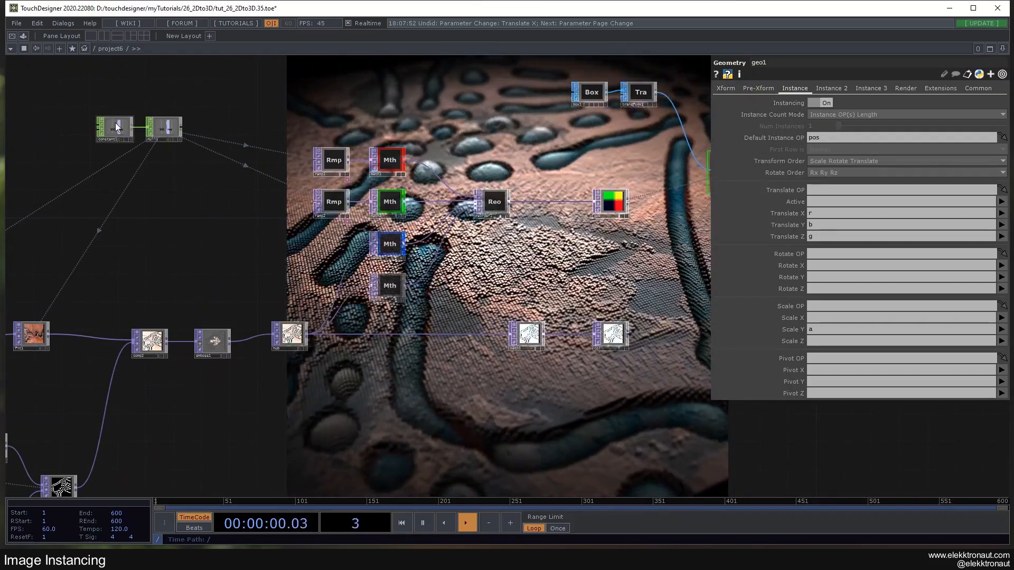
{"action": "left_click", "coordinate": [115, 126]}
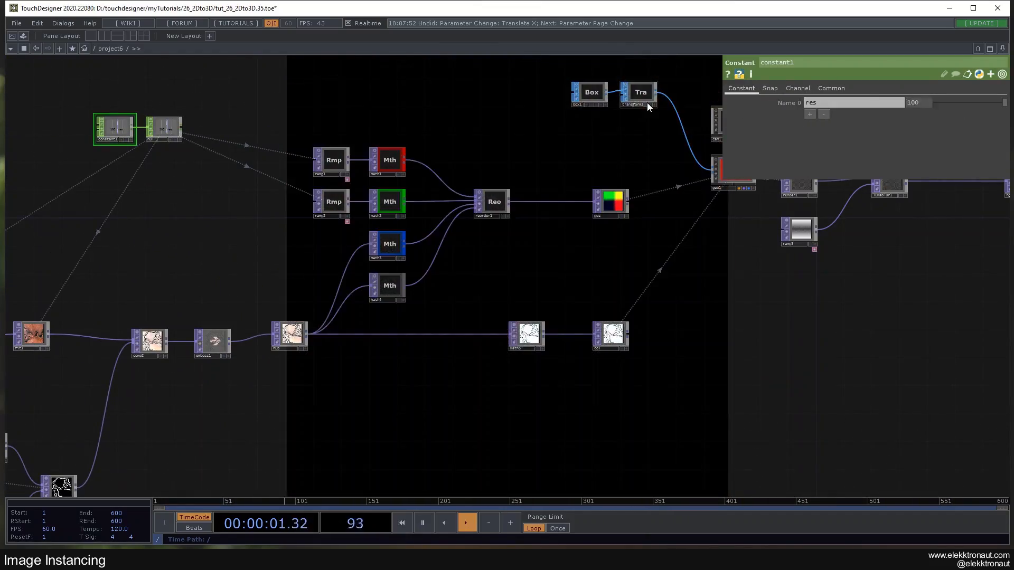
Step: Bypass comp2 so the noise pattern is left out of the terrain
{"action": "left_click", "coordinate": [641, 93]}
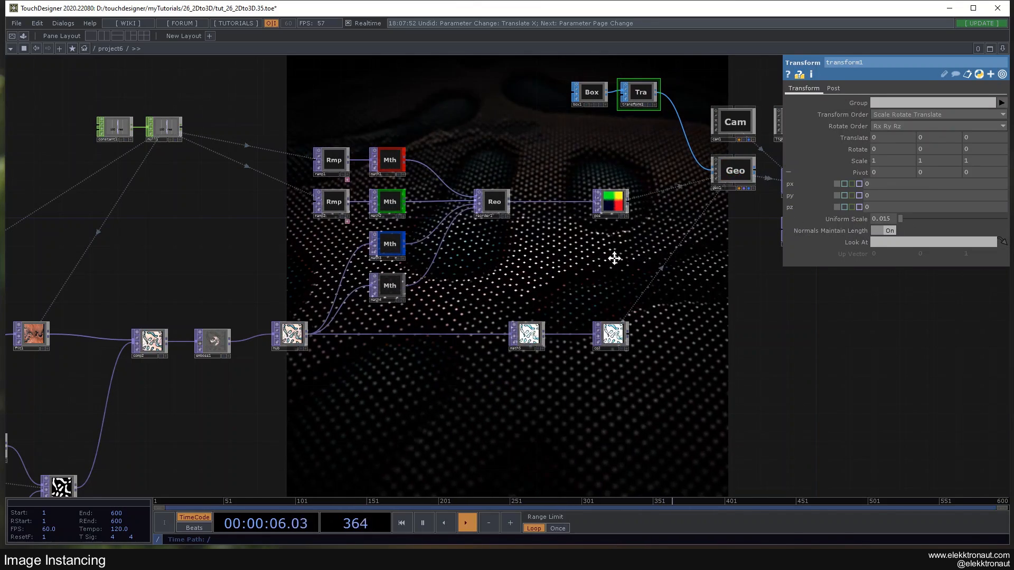
{"action": "left_click_drag", "start_coordinate": [77, 391], "coordinate": [141, 296]}
{"action": "left_click", "coordinate": [200, 250]}
Step: Set the Uniform Scale of transform1 to 0.1 to enlarge the instanced boxes
{"action": "left_click_drag", "start_coordinate": [525, 294], "coordinate": [452, 355]}
{"action": "left_click_drag", "start_coordinate": [655, 95], "coordinate": [571, 108]}
{"action": "left_click_drag", "start_coordinate": [890, 217], "coordinate": [879, 220]}
{"action": "type", "text": "1"}
{"action": "key", "text": "Return"}
{"action": "left_click_drag", "start_coordinate": [621, 334], "coordinate": [633, 281]}
{"action": "scroll", "coordinate": [587, 257], "scroll_direction": "down", "scroll_amount": 4}
{"action": "scroll", "coordinate": [471, 291], "scroll_direction": "up", "scroll_amount": 2}
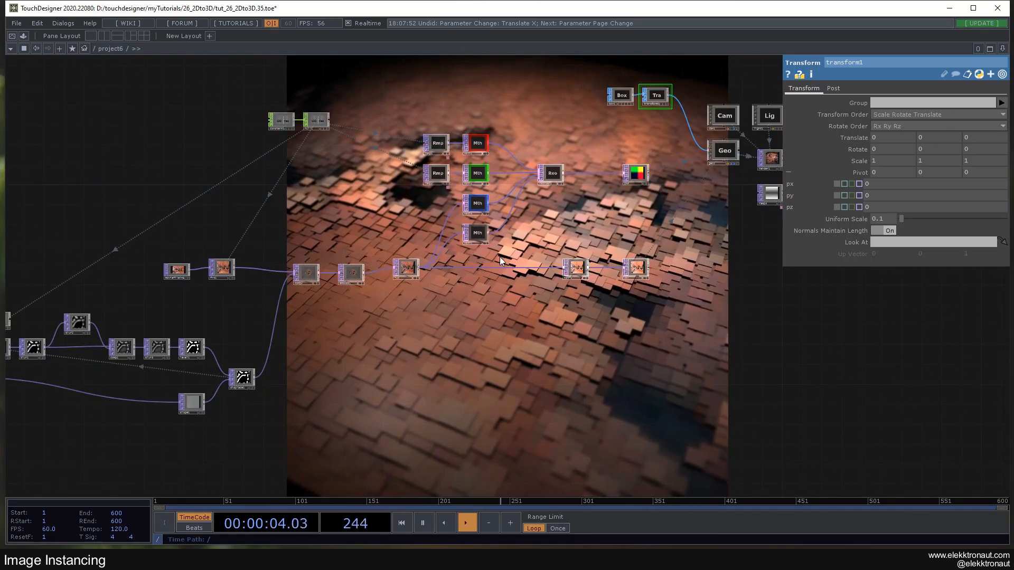
Step: Load the image usgs-exImv33UT90-unsplash from the Earth folder into moviefilein1 and view the resulting terrain
{"action": "left_click_drag", "start_coordinate": [395, 319], "coordinate": [459, 301]}
{"action": "left_click", "coordinate": [241, 252]}
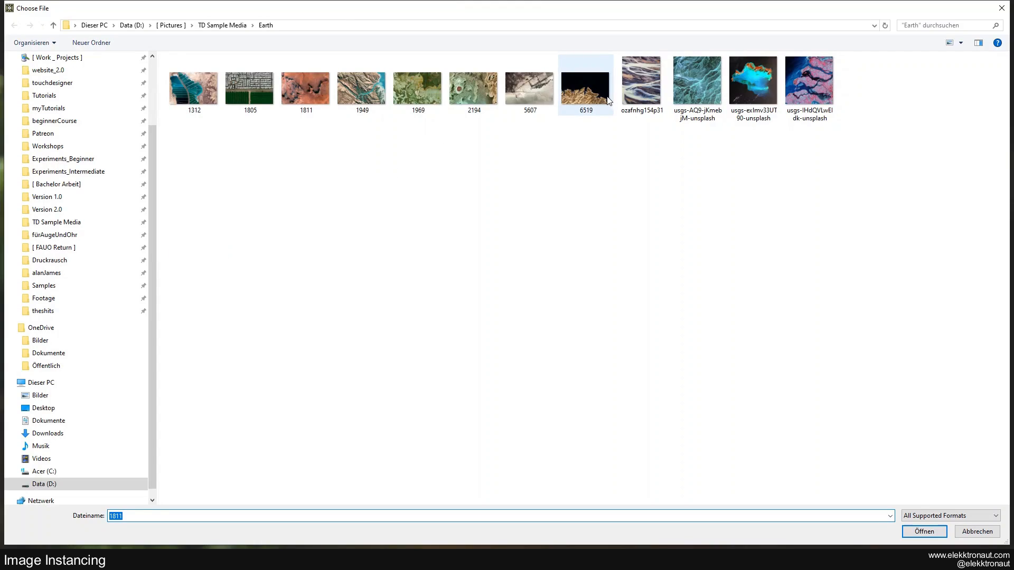
{"action": "double_click", "coordinate": [798, 93]}
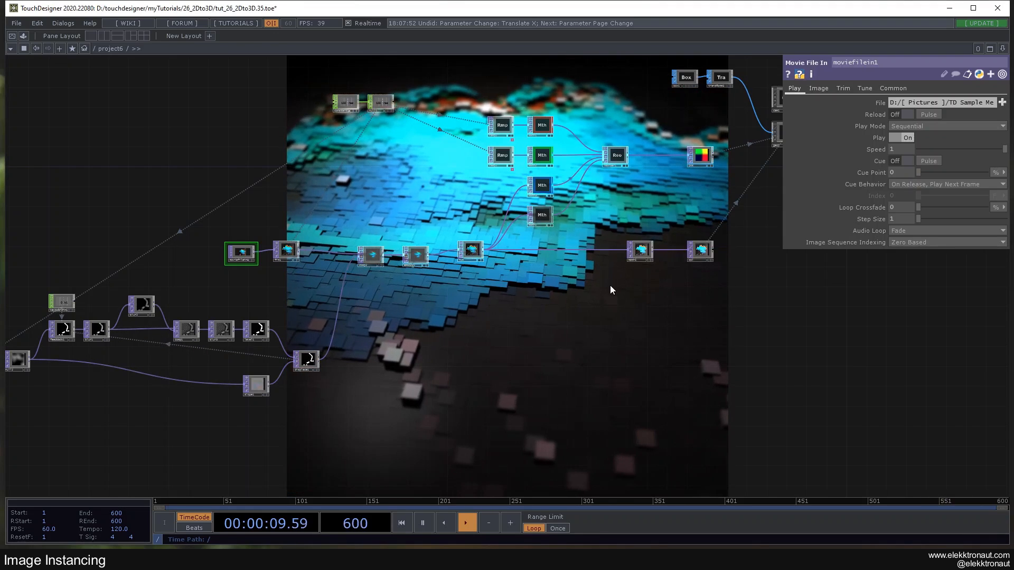
{"action": "left_click_drag", "start_coordinate": [444, 152], "coordinate": [407, 120]}
{"action": "mouse_move", "coordinate": [492, 208]}
{"action": "left_mouse_down"}
{"action": "mouse_move", "coordinate": [504, 179]}
{"action": "mouse_move", "coordinate": [505, 217]}
{"action": "left_mouse_up"}
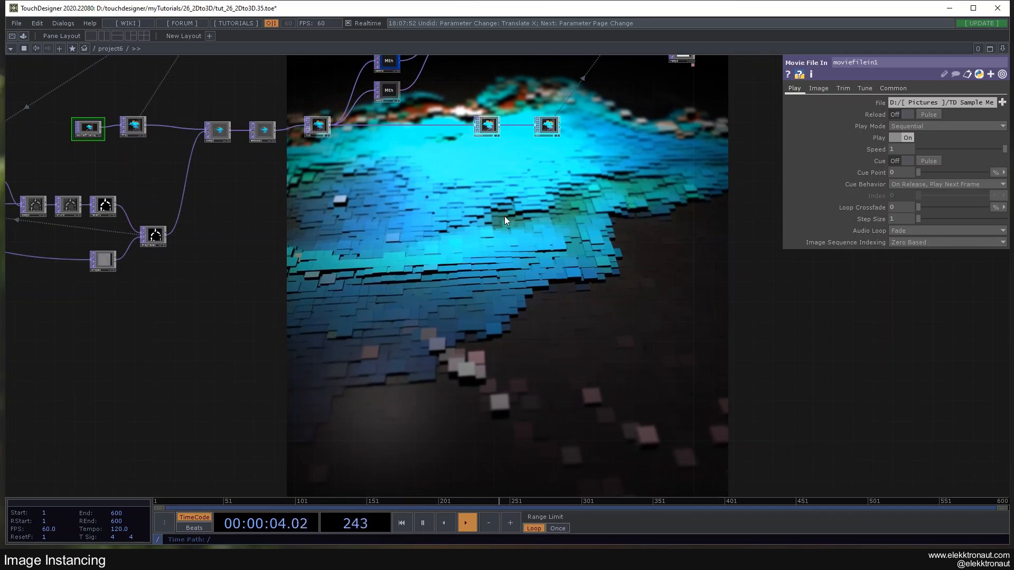
{"action": "left_click_drag", "start_coordinate": [480, 208], "coordinate": [597, 284]}
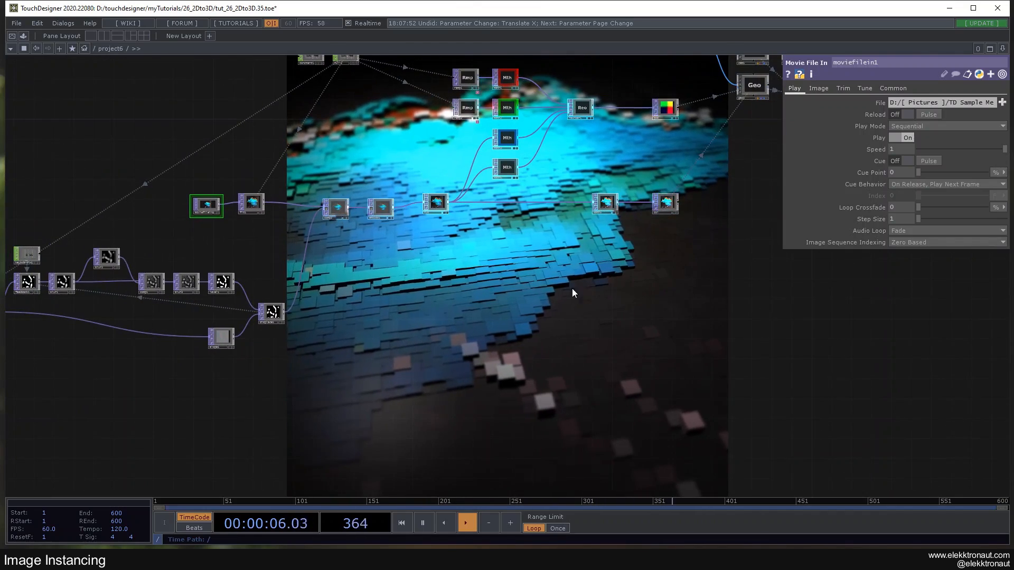
Step: Turn off the bypass on comp2 to bring the noise pattern back, and look over the terrain
{"action": "scroll", "coordinate": [322, 208], "scroll_direction": "up", "scroll_amount": 2}
{"action": "left_click", "coordinate": [329, 210]}
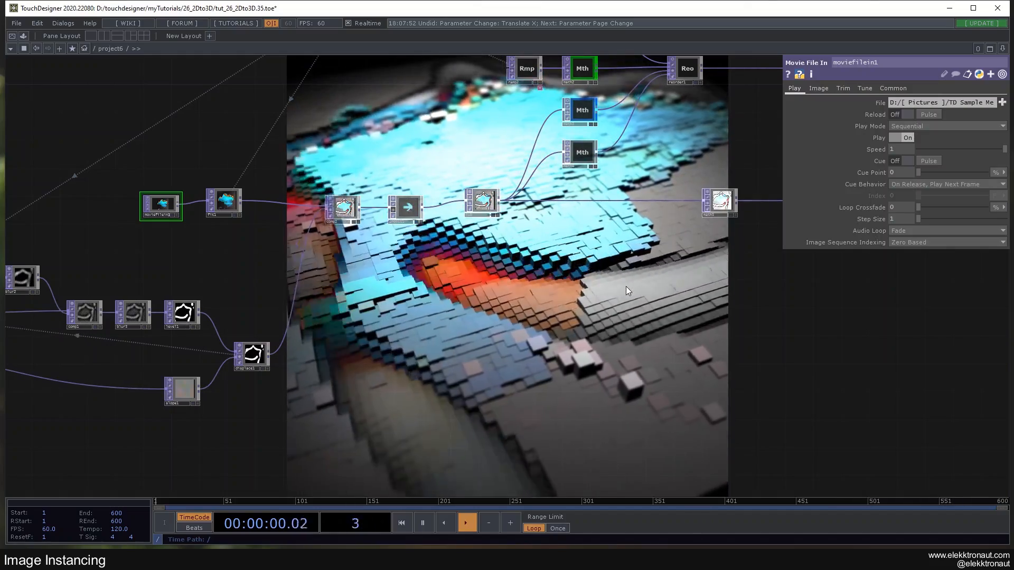
{"action": "left_click_drag", "start_coordinate": [626, 287], "coordinate": [521, 210]}
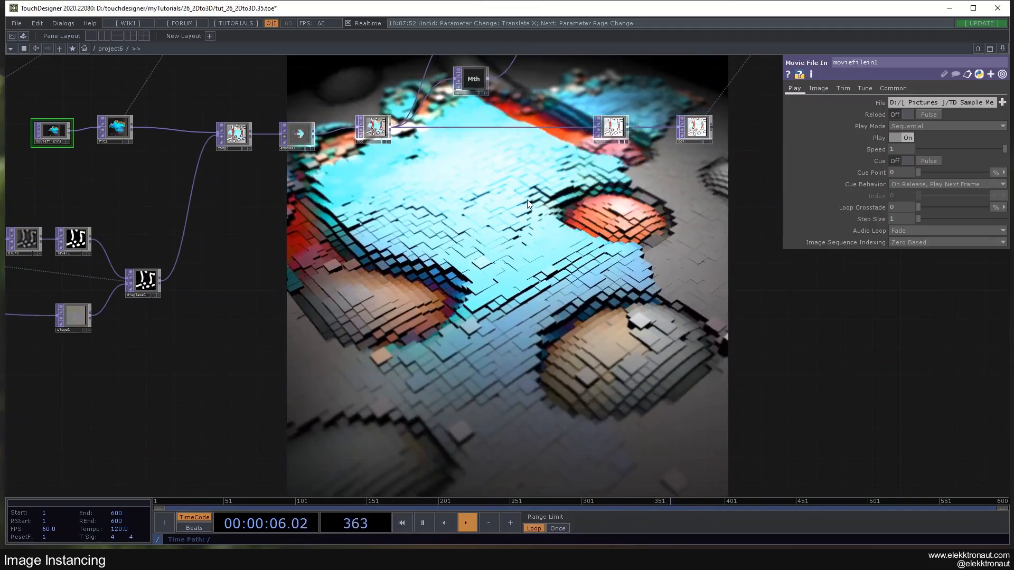
{"action": "left_click_drag", "start_coordinate": [393, 289], "coordinate": [369, 386]}
{"action": "left_click_drag", "start_coordinate": [410, 230], "coordinate": [590, 215]}
{"action": "left_click_drag", "start_coordinate": [758, 154], "coordinate": [541, 150]}
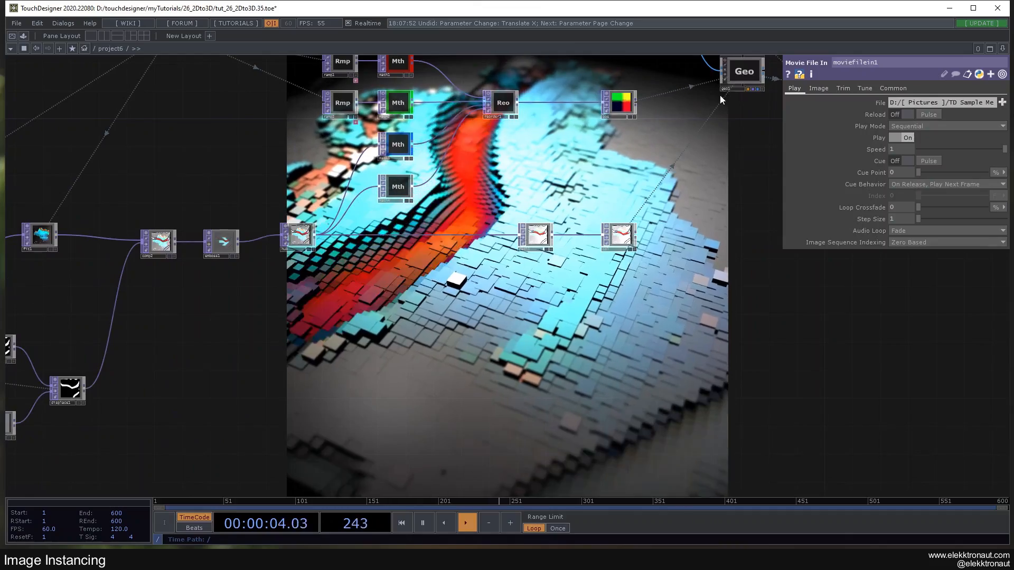
Step: Try driving geo1's instance Scale X and Scale Z with channel a, and undo both changes
{"action": "left_click", "coordinate": [735, 84]}
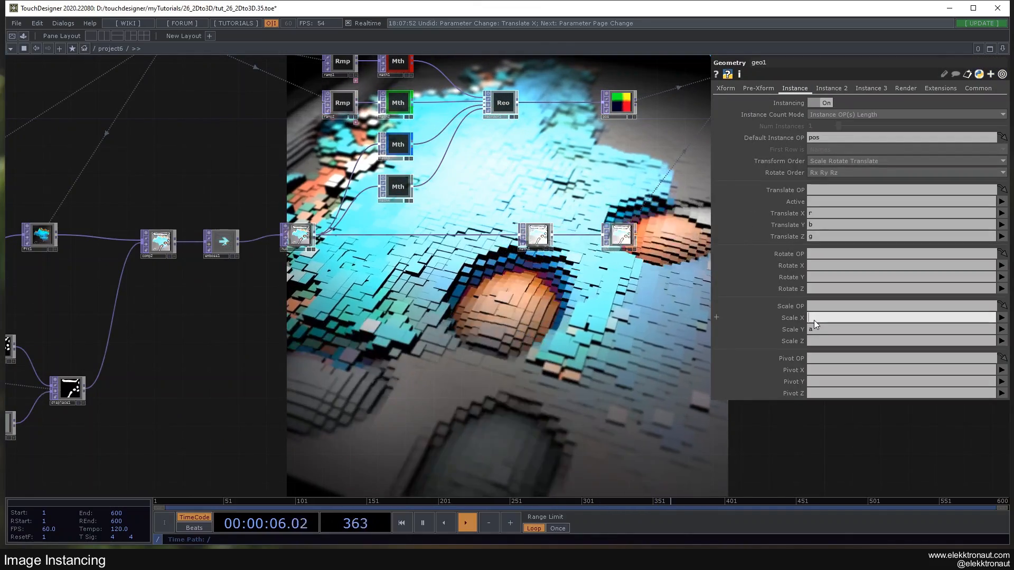
{"action": "type", "text": "a"}
{"action": "left_click", "coordinate": [815, 337]}
{"action": "type", "text": "a"}
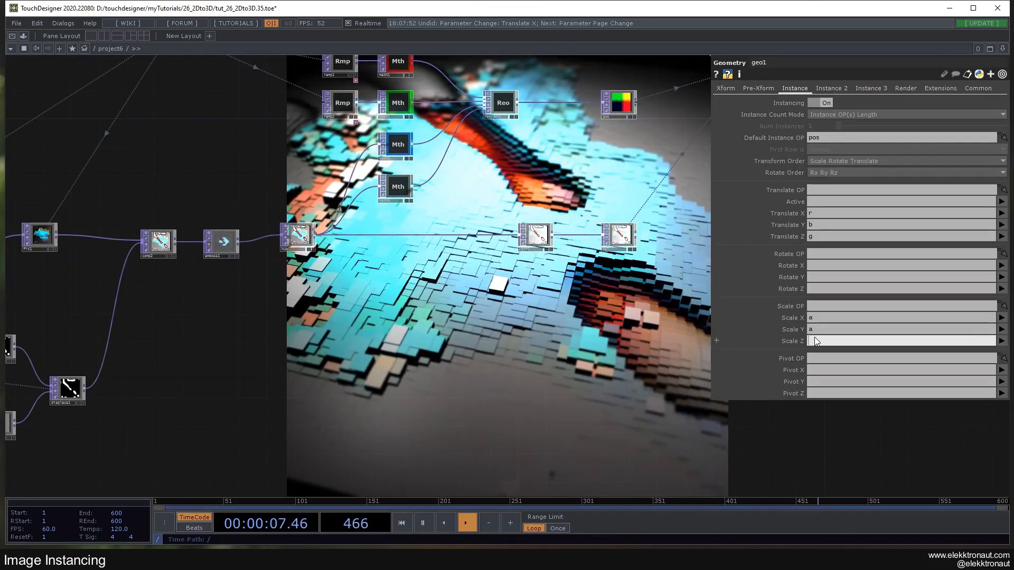
{"action": "left_click_drag", "start_coordinate": [507, 371], "coordinate": [474, 263]}
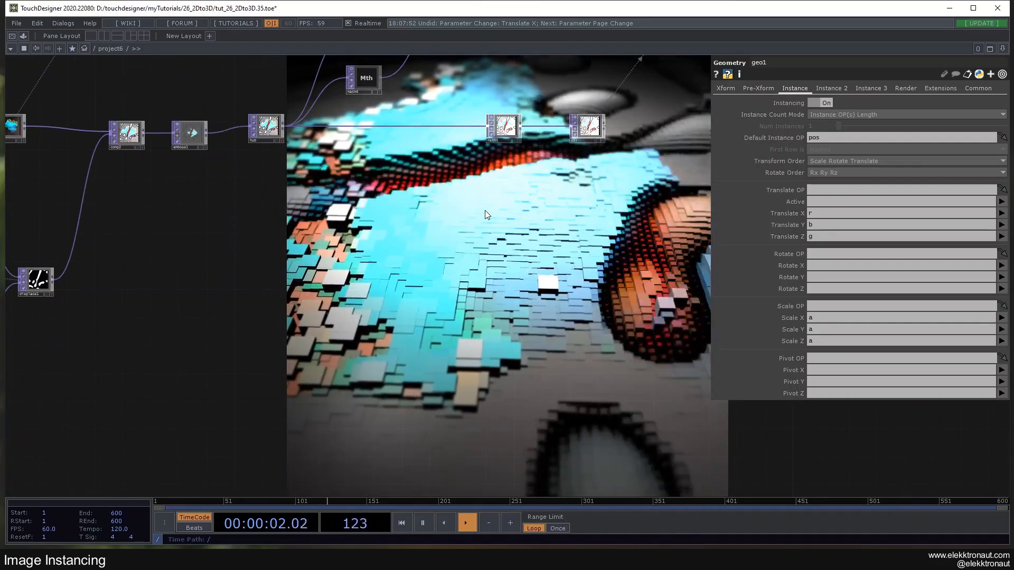
{"action": "key", "text": "ctrl+z"}
{"action": "key", "text": "ctrl+z"}
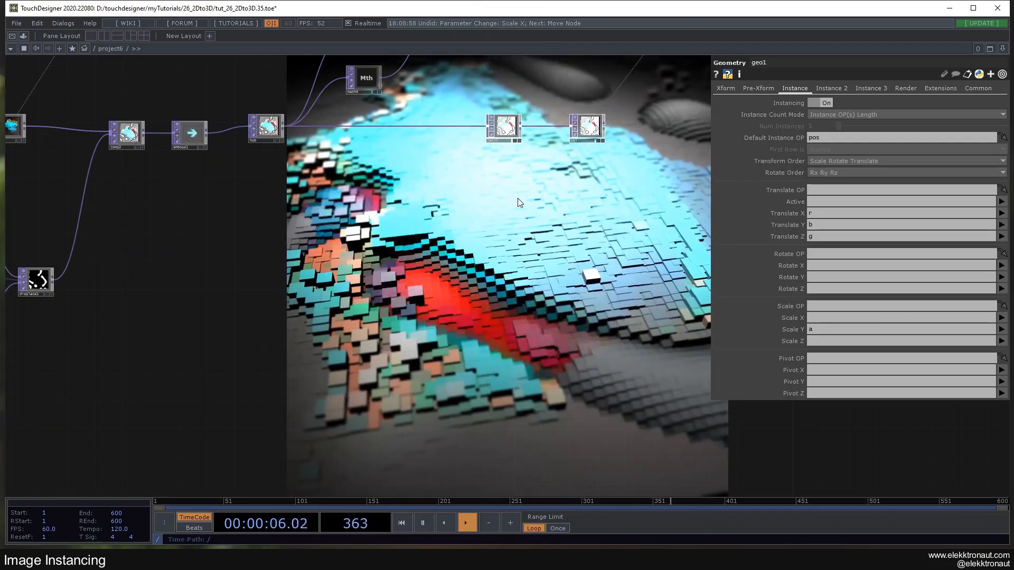
Step: Move rgbkey1 and the null after it farther along to make room behind the luma blur
{"action": "scroll", "coordinate": [518, 198], "scroll_direction": "down", "scroll_amount": 3}
{"action": "left_click_drag", "start_coordinate": [503, 215], "coordinate": [461, 312]}
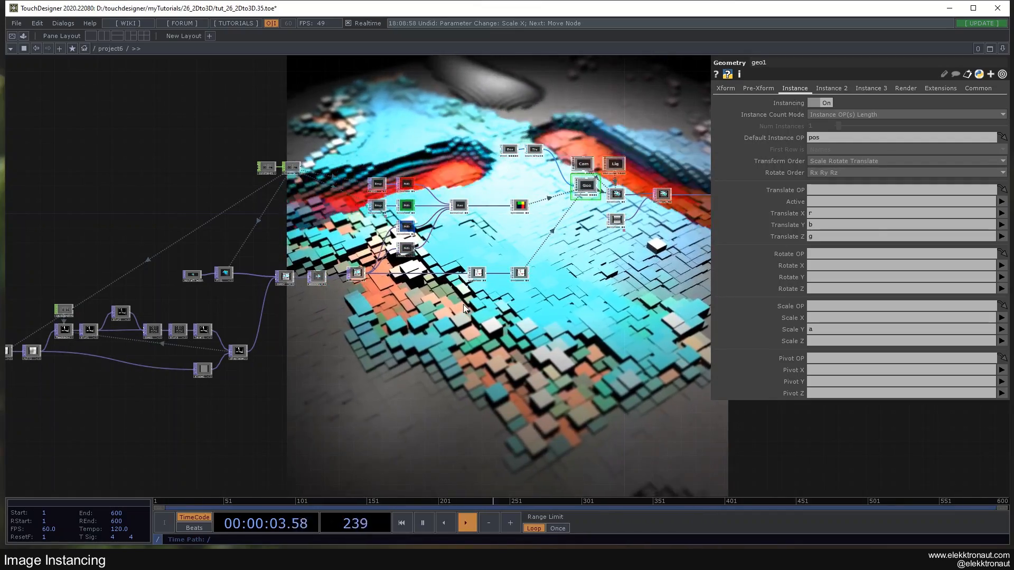
{"action": "scroll", "coordinate": [350, 326], "scroll_direction": "up", "scroll_amount": 4}
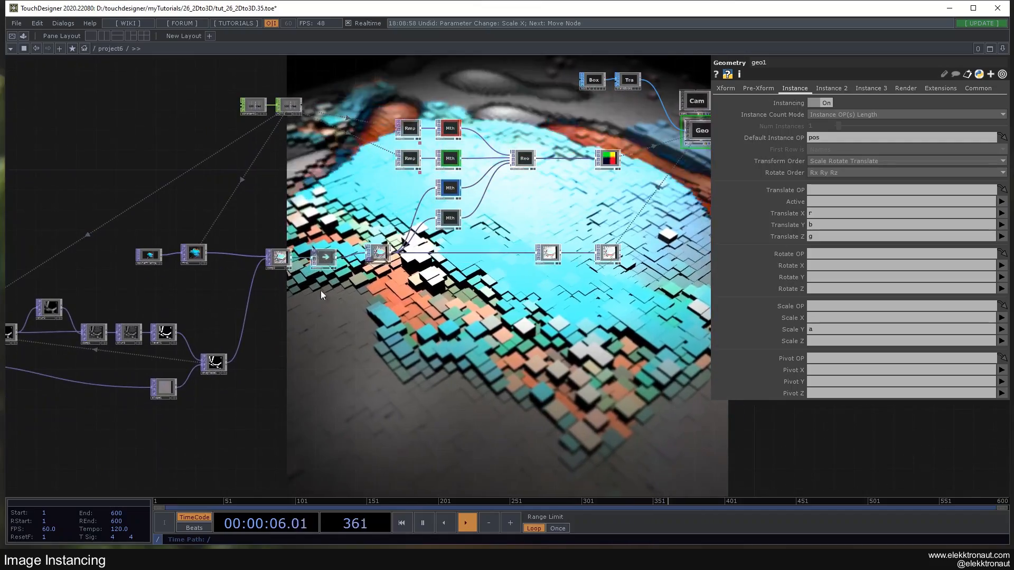
{"action": "left_click_drag", "start_coordinate": [289, 180], "coordinate": [55, 262]}
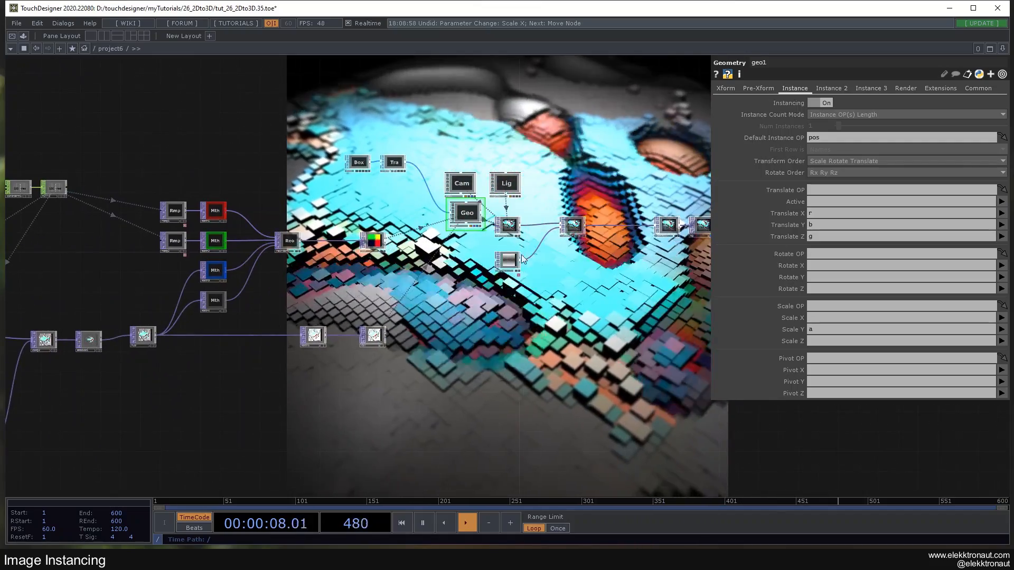
{"action": "left_click_drag", "start_coordinate": [374, 286], "coordinate": [268, 285]}
{"action": "scroll", "coordinate": [639, 227], "scroll_direction": "up", "scroll_amount": 8}
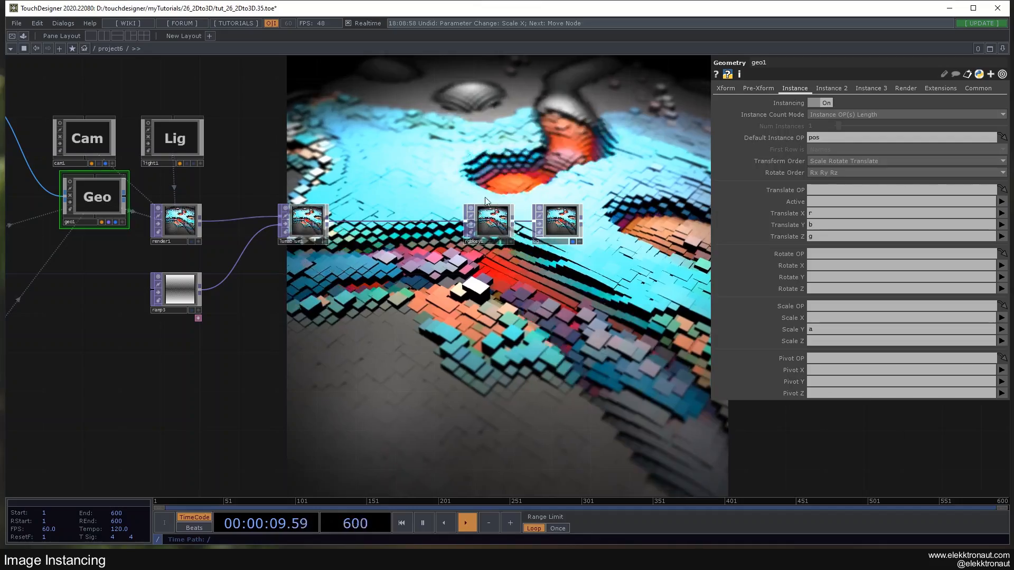
{"action": "left_click", "coordinate": [474, 218]}
{"action": "left_click_drag", "start_coordinate": [474, 217], "coordinate": [552, 218]}
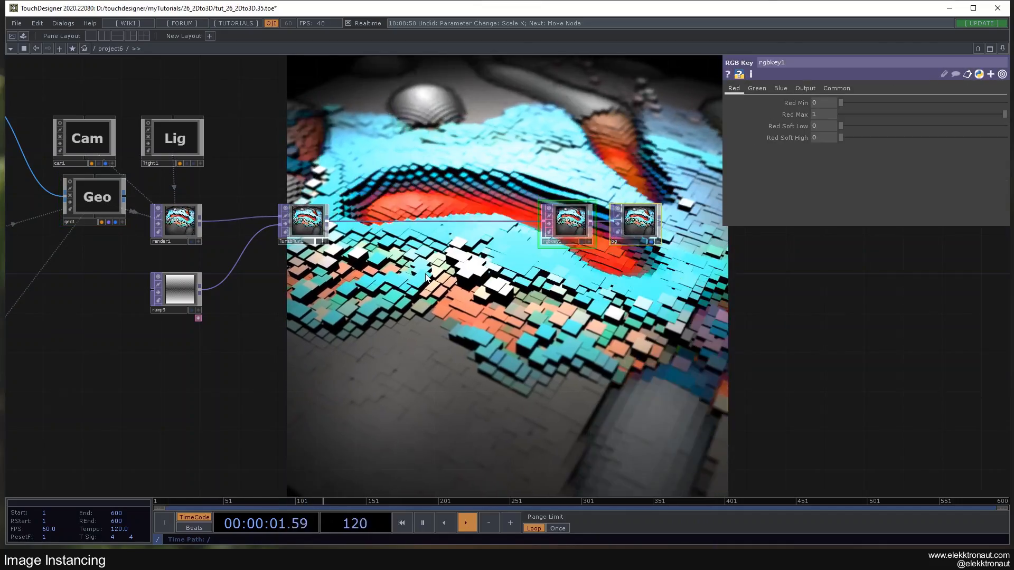
Step: Insert the grainFX component from the FX folder of My Components between the luma blur and rgbkey1
{"action": "key", "text": "alt+l"}
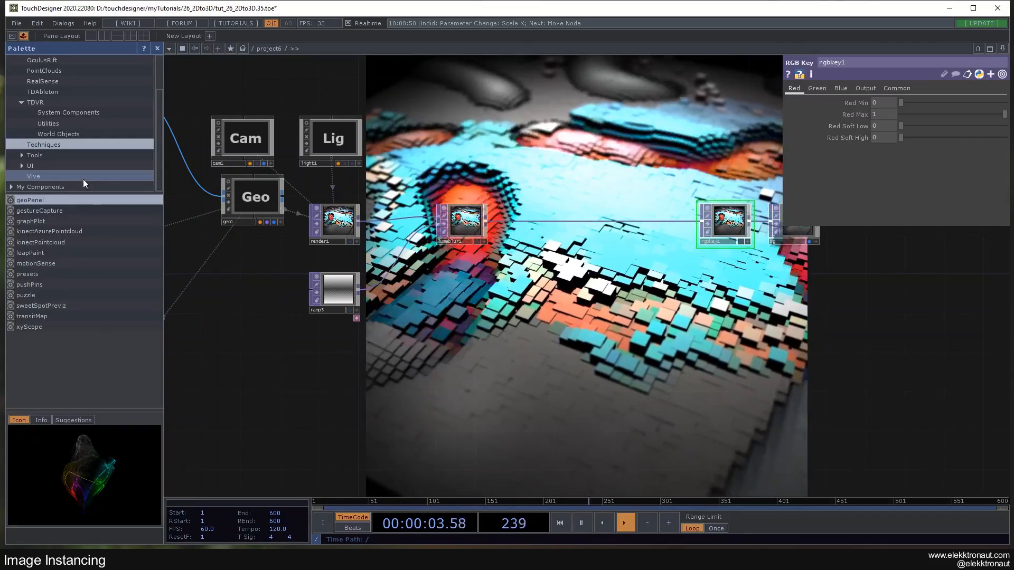
{"action": "left_click", "coordinate": [60, 186]}
{"action": "left_click", "coordinate": [31, 135]}
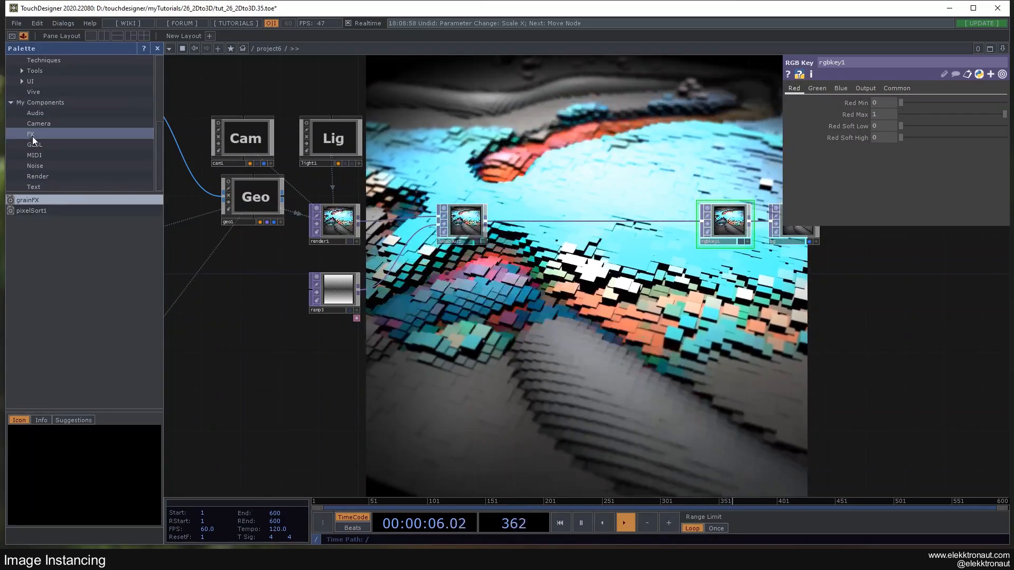
{"action": "left_click_drag", "start_coordinate": [31, 203], "coordinate": [552, 227]}
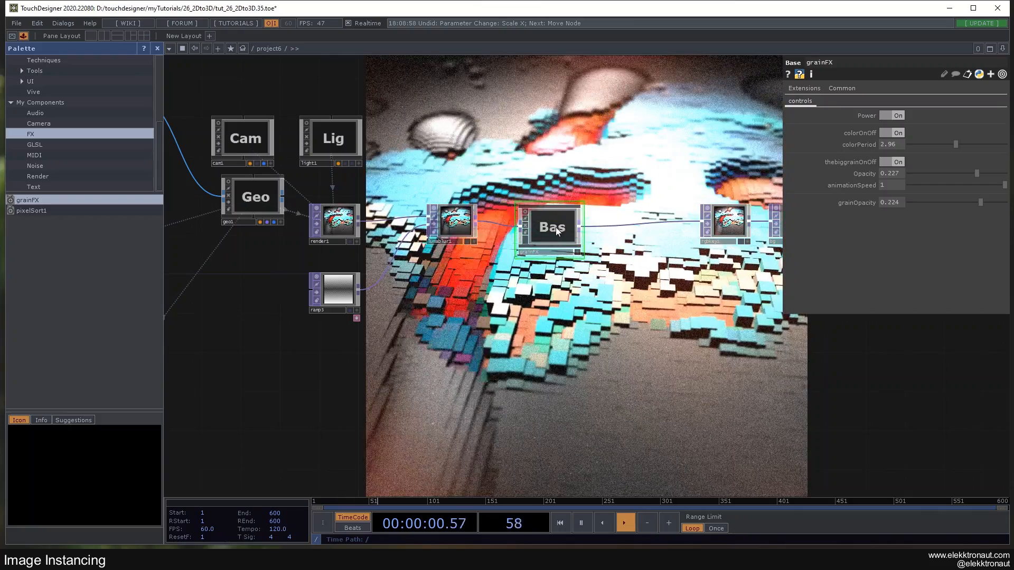
{"action": "left_click_drag", "start_coordinate": [556, 227], "coordinate": [562, 217]}
Step: Turn off grainFX's colorOnOff and thebiggrainOnOff, set grainOpacity to 0.143, and toggle Power off and back on to compare
{"action": "left_click", "coordinate": [892, 115]}
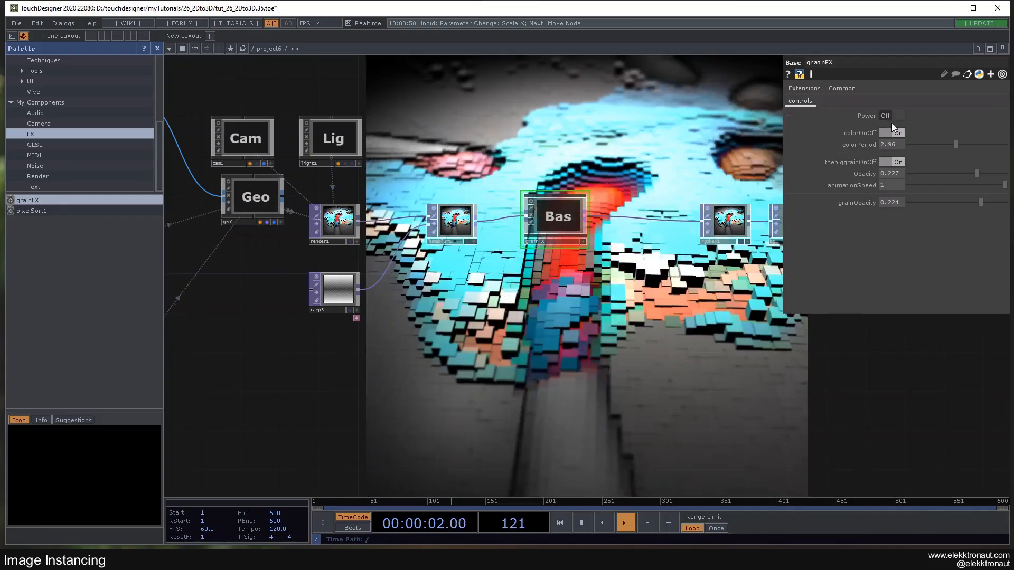
{"action": "left_click", "coordinate": [892, 162]}
{"action": "left_click_drag", "start_coordinate": [896, 205], "coordinate": [949, 215]}
{"action": "left_click", "coordinate": [892, 132]}
{"action": "left_click", "coordinate": [897, 117]}
Step: Close the component palette and look over the whole network from the image and noise sources to the grainy terrain render
{"action": "scroll", "coordinate": [510, 312], "scroll_direction": "down", "scroll_amount": 3}
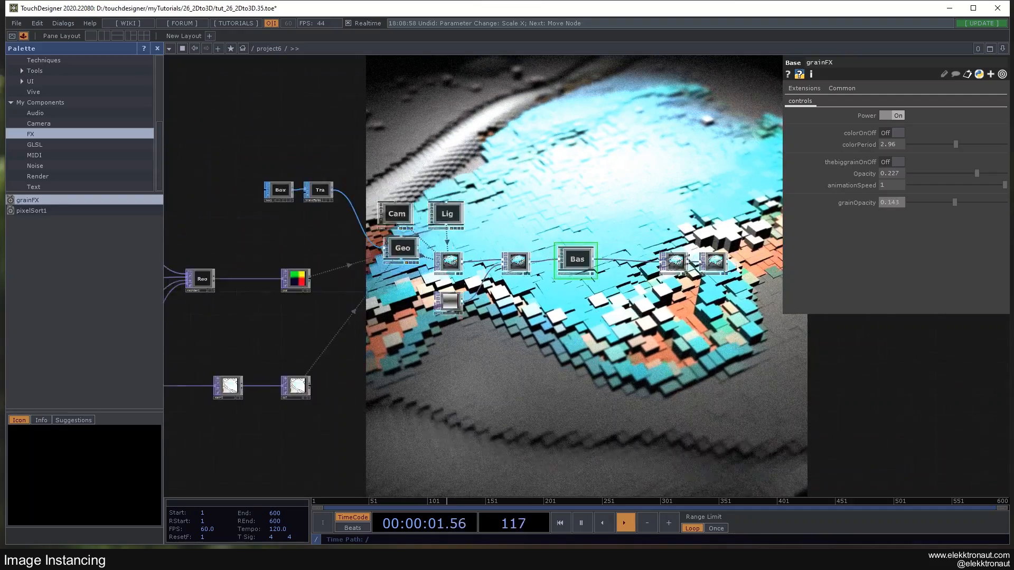
{"action": "left_click", "coordinate": [347, 383]}
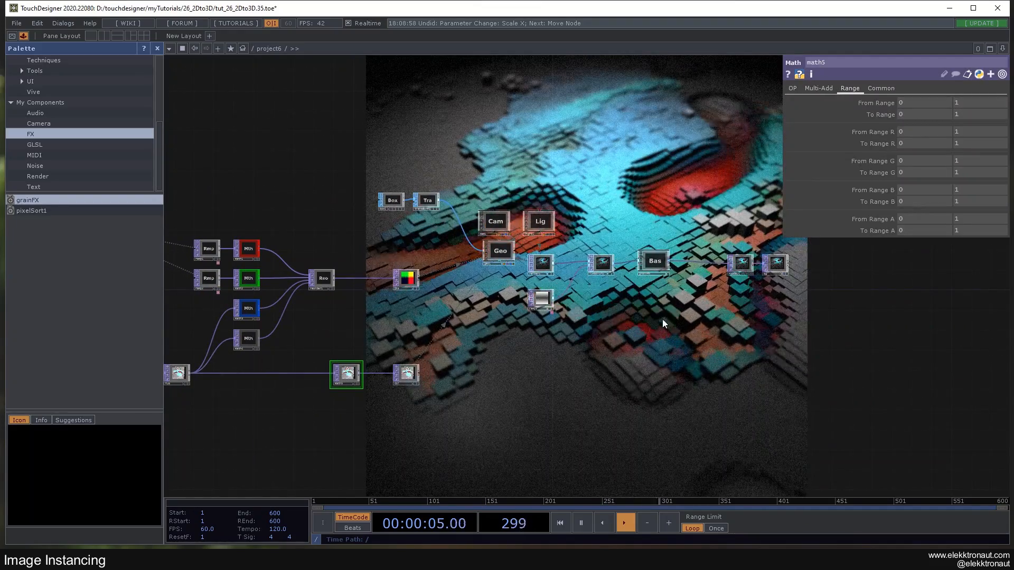
{"action": "left_click_drag", "start_coordinate": [665, 324], "coordinate": [694, 176]}
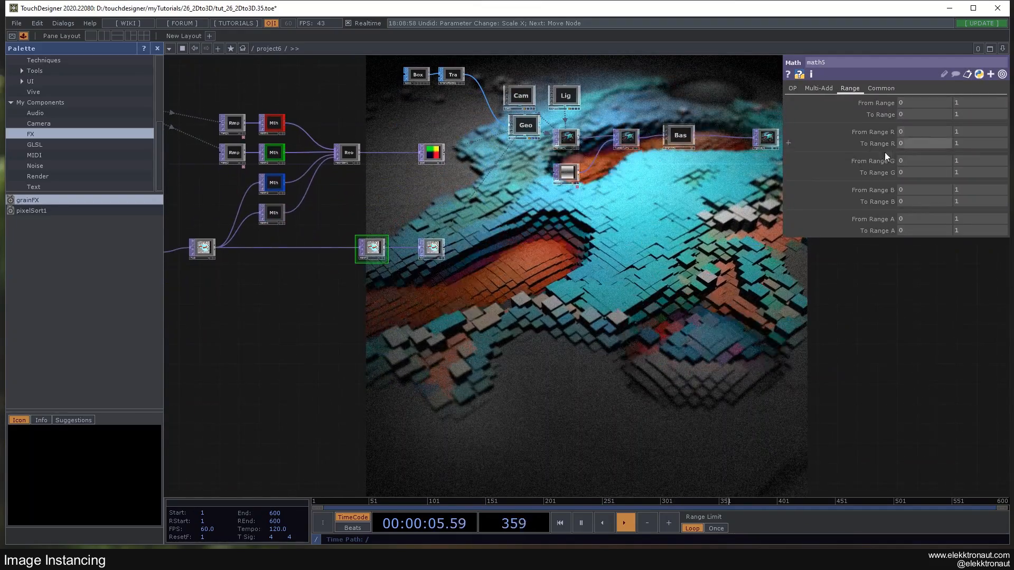
{"action": "left_click_drag", "start_coordinate": [588, 261], "coordinate": [654, 209]}
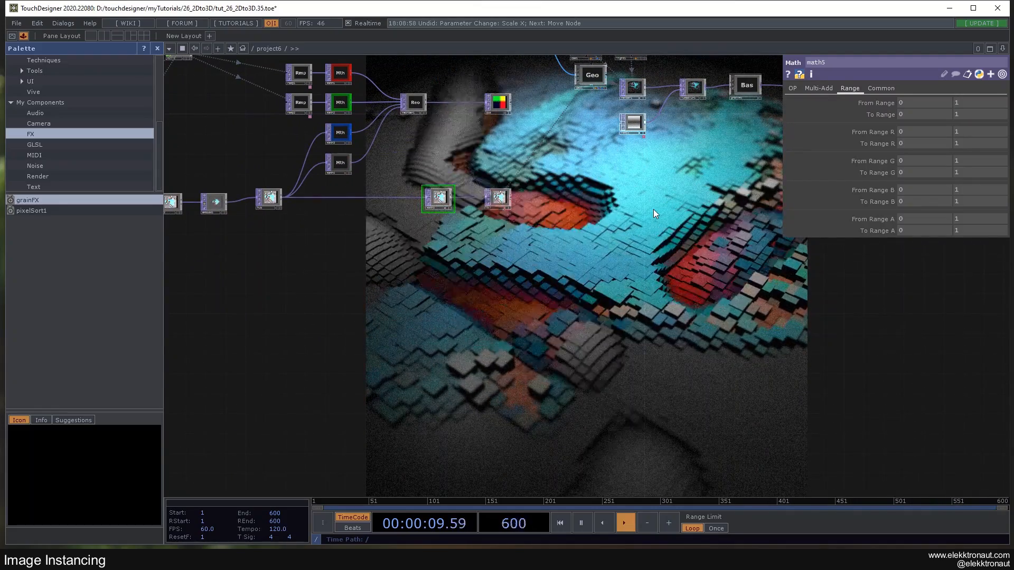
{"action": "scroll", "coordinate": [449, 180], "scroll_direction": "up", "scroll_amount": 5}
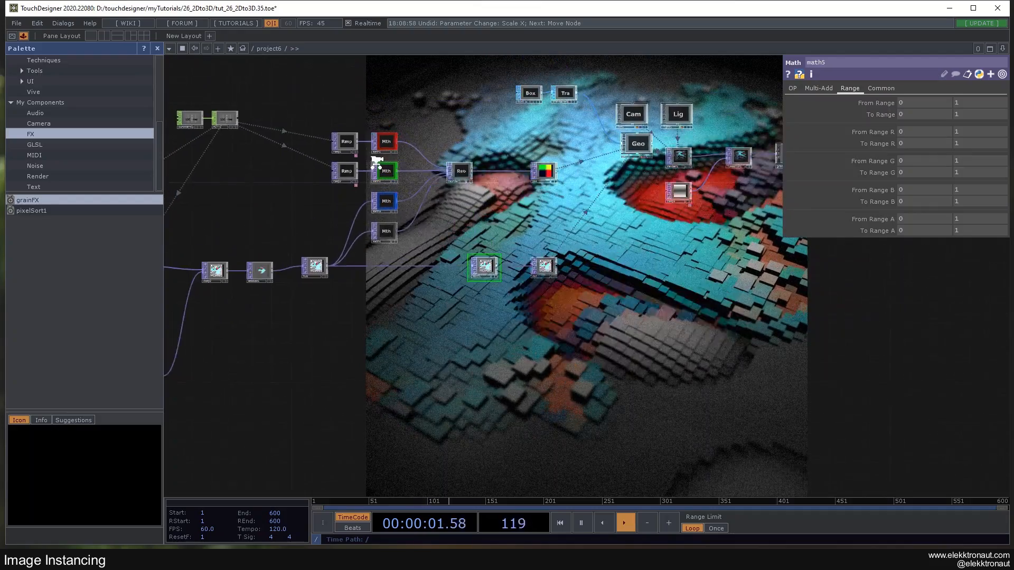
{"action": "right_click_drag", "start_coordinate": [449, 217], "coordinate": [170, 65]}
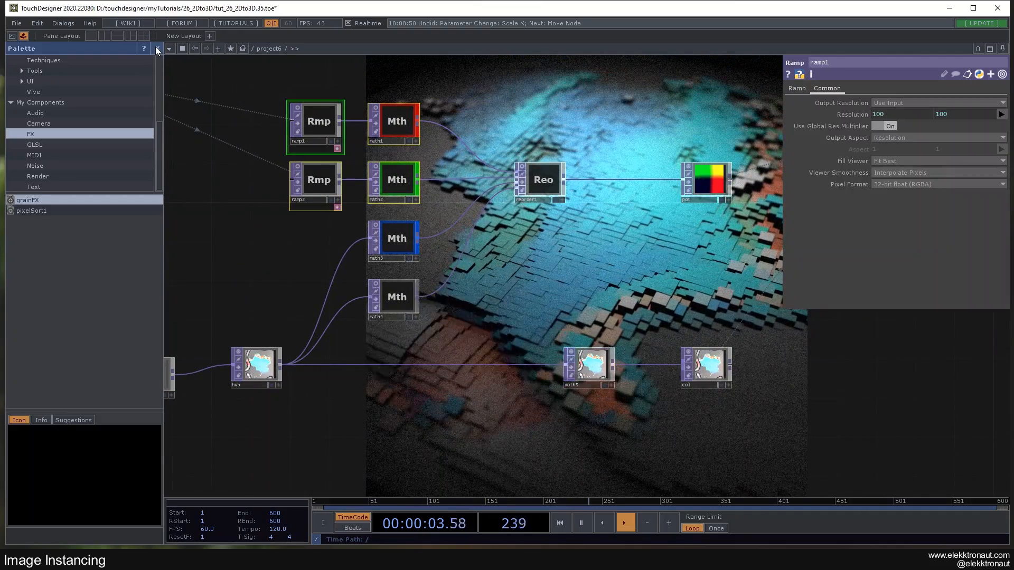
{"action": "left_click", "coordinate": [157, 50]}
{"action": "scroll", "coordinate": [346, 159], "scroll_direction": "down", "scroll_amount": 2}
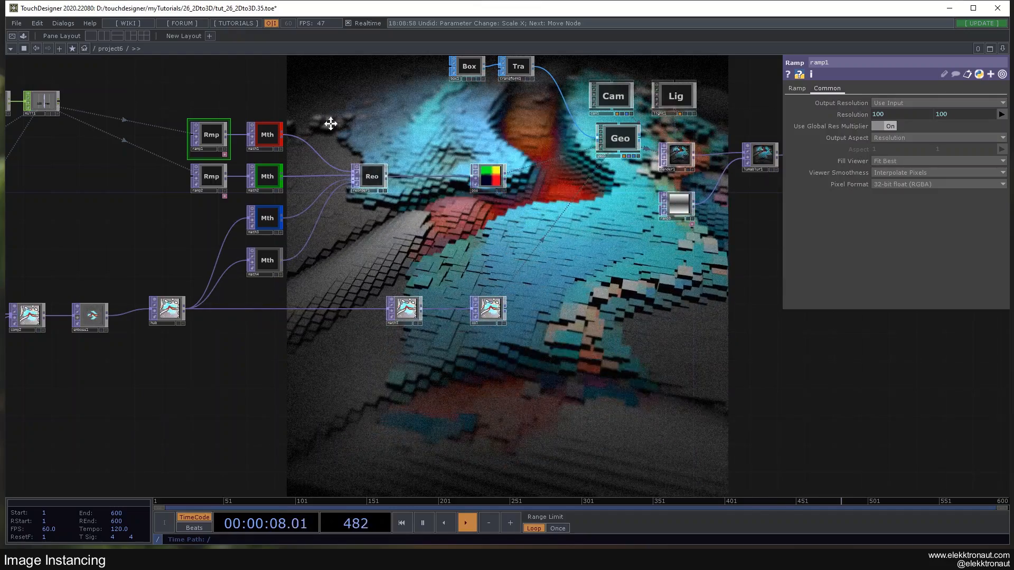
{"action": "left_click_drag", "start_coordinate": [325, 118], "coordinate": [464, 227]}
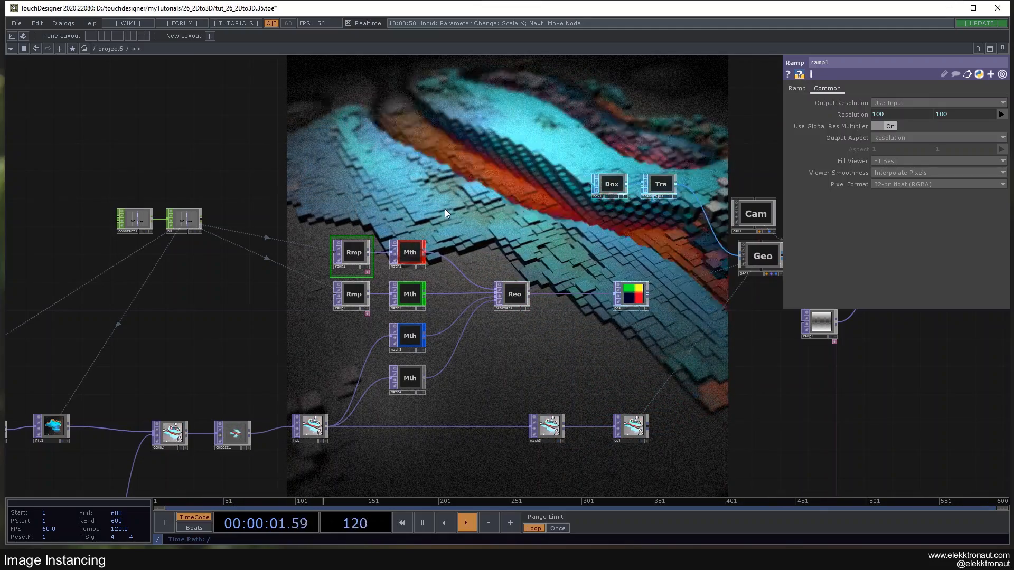
{"action": "scroll", "coordinate": [451, 203], "scroll_direction": "down", "scroll_amount": 1}
{"action": "scroll", "coordinate": [451, 204], "scroll_direction": "down", "scroll_amount": 3}
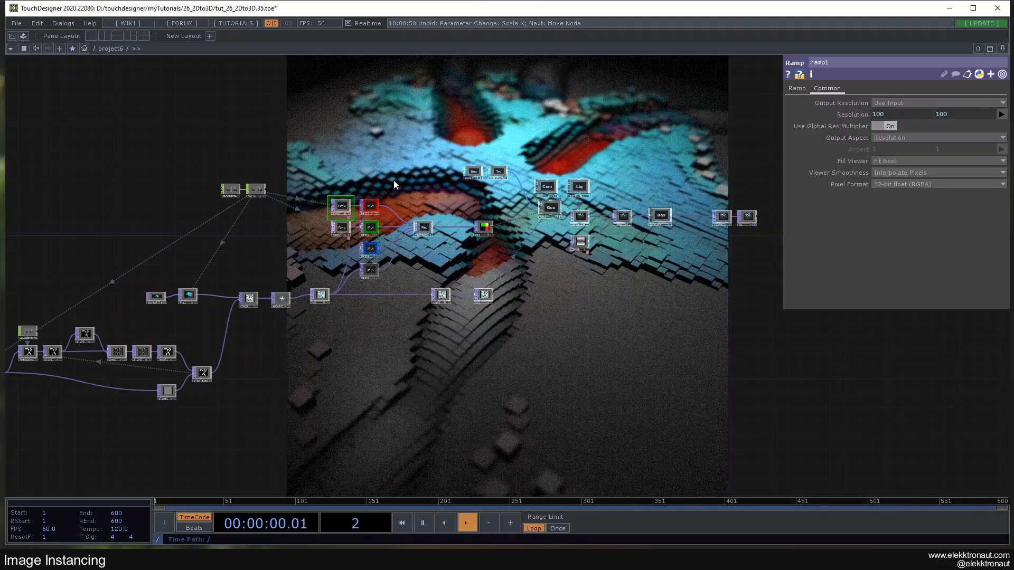
{"action": "left_click_drag", "start_coordinate": [565, 172], "coordinate": [488, 188]}
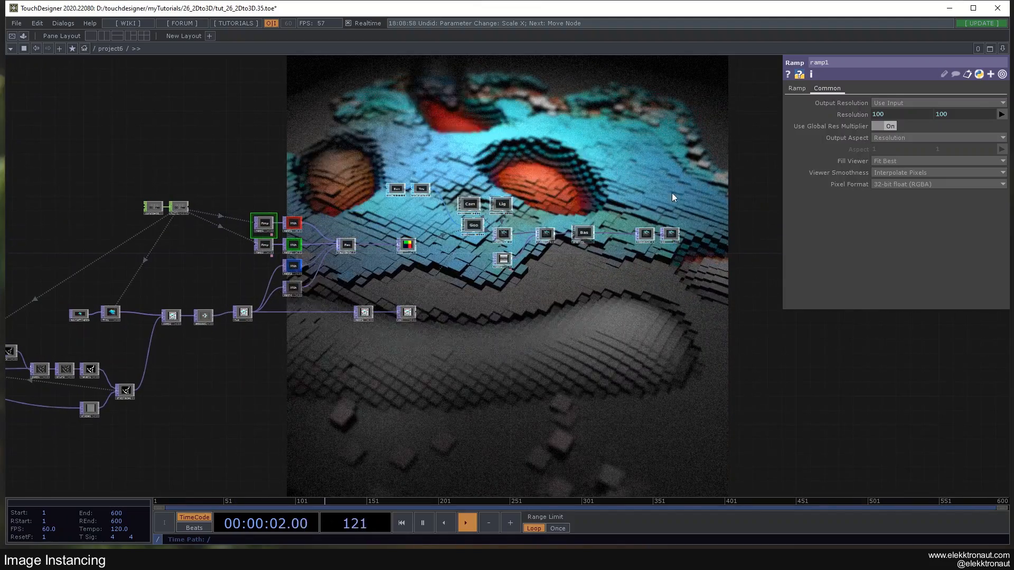
{"action": "right_click", "coordinate": [644, 182]}
{"action": "left_click", "coordinate": [609, 179]}
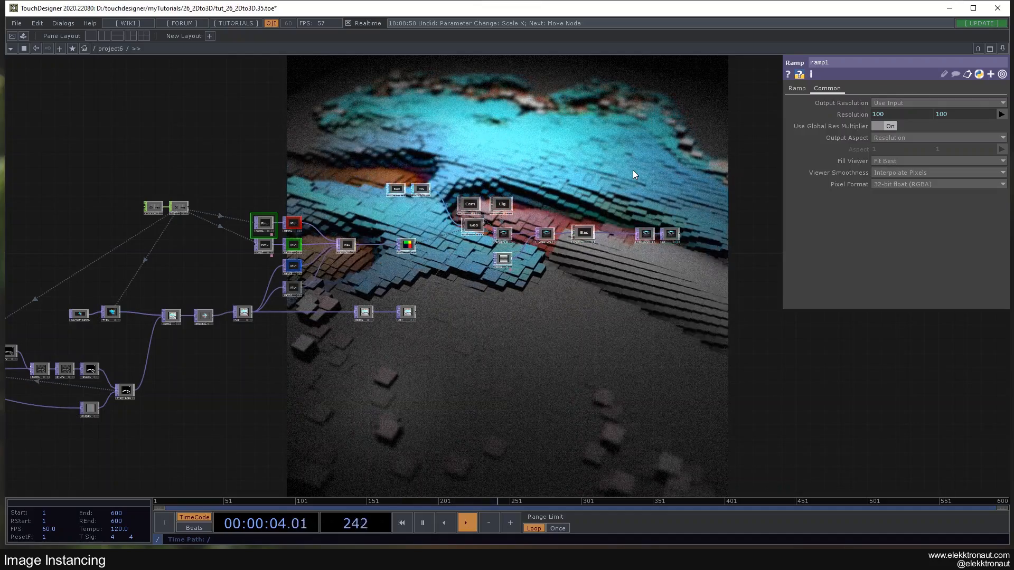